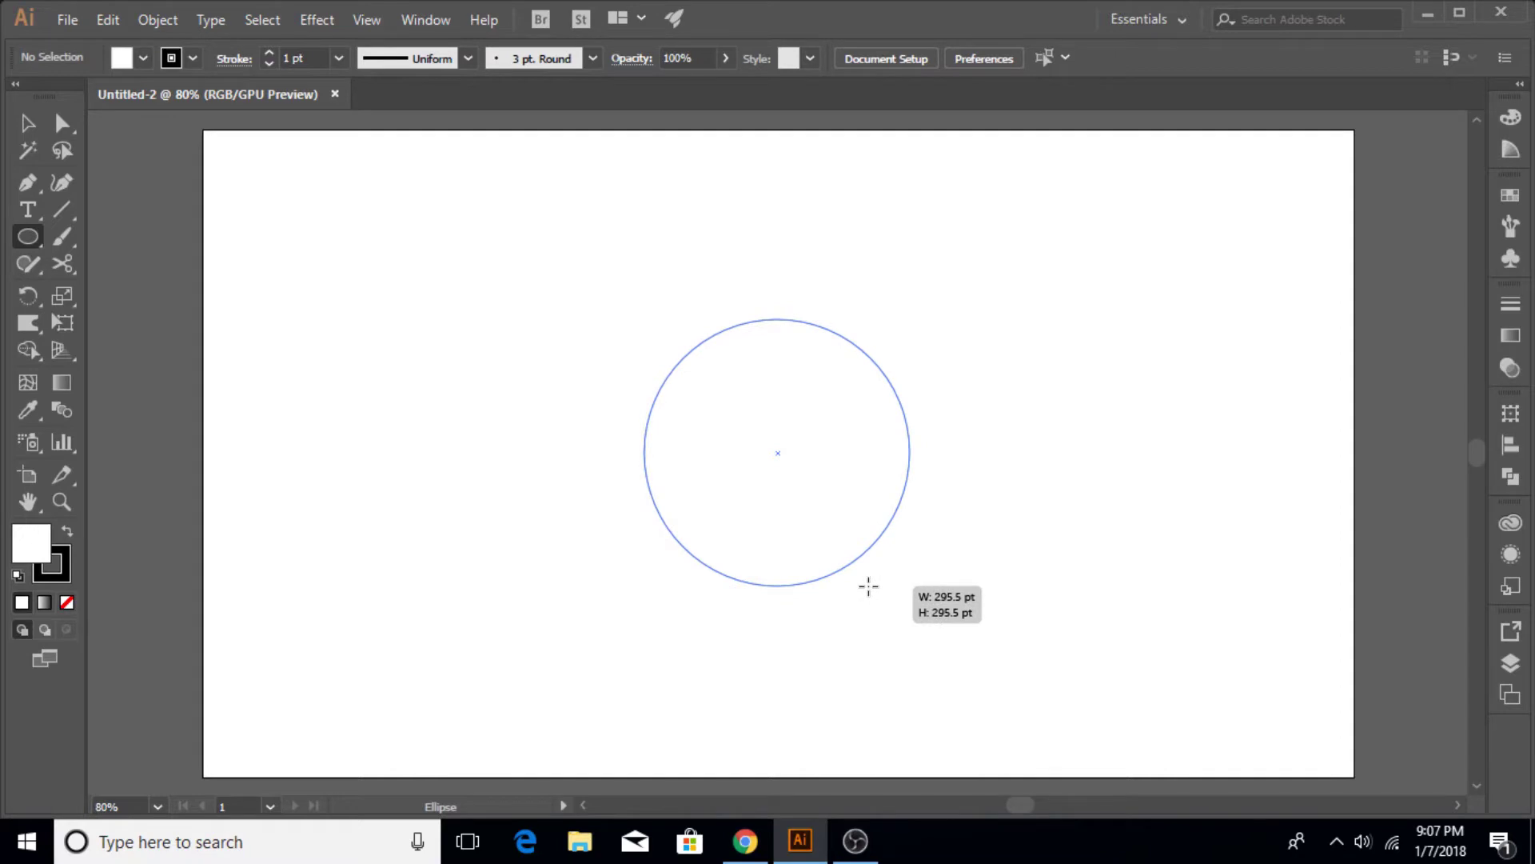
Draw a circle about 295.5 pt in diameter at the centre of the artboard and fill it with dark gray.
left_click_drag(868, 586, 868, 584)
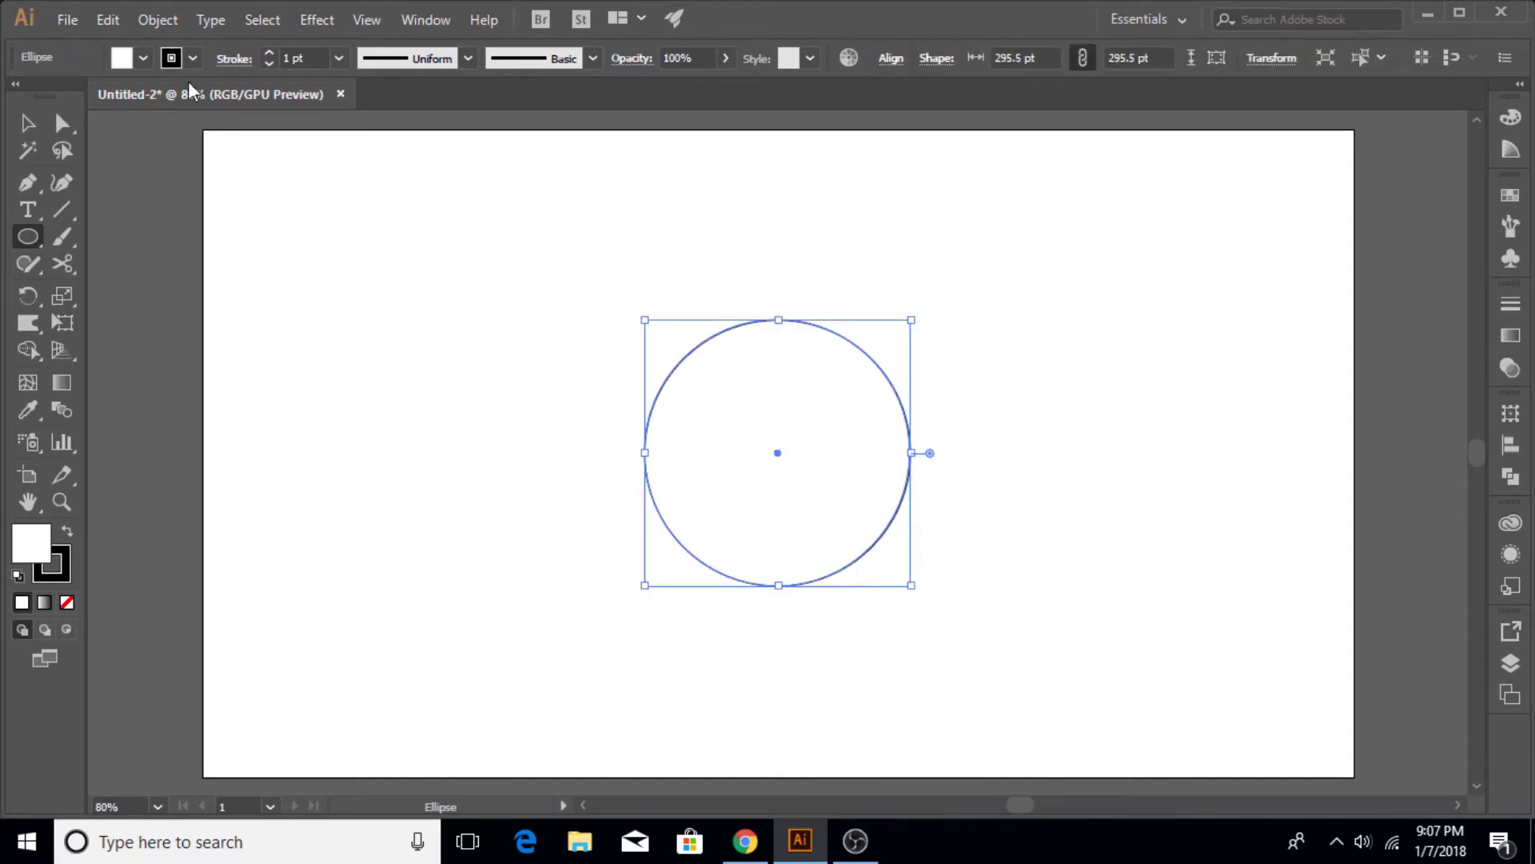
left_click(144, 60)
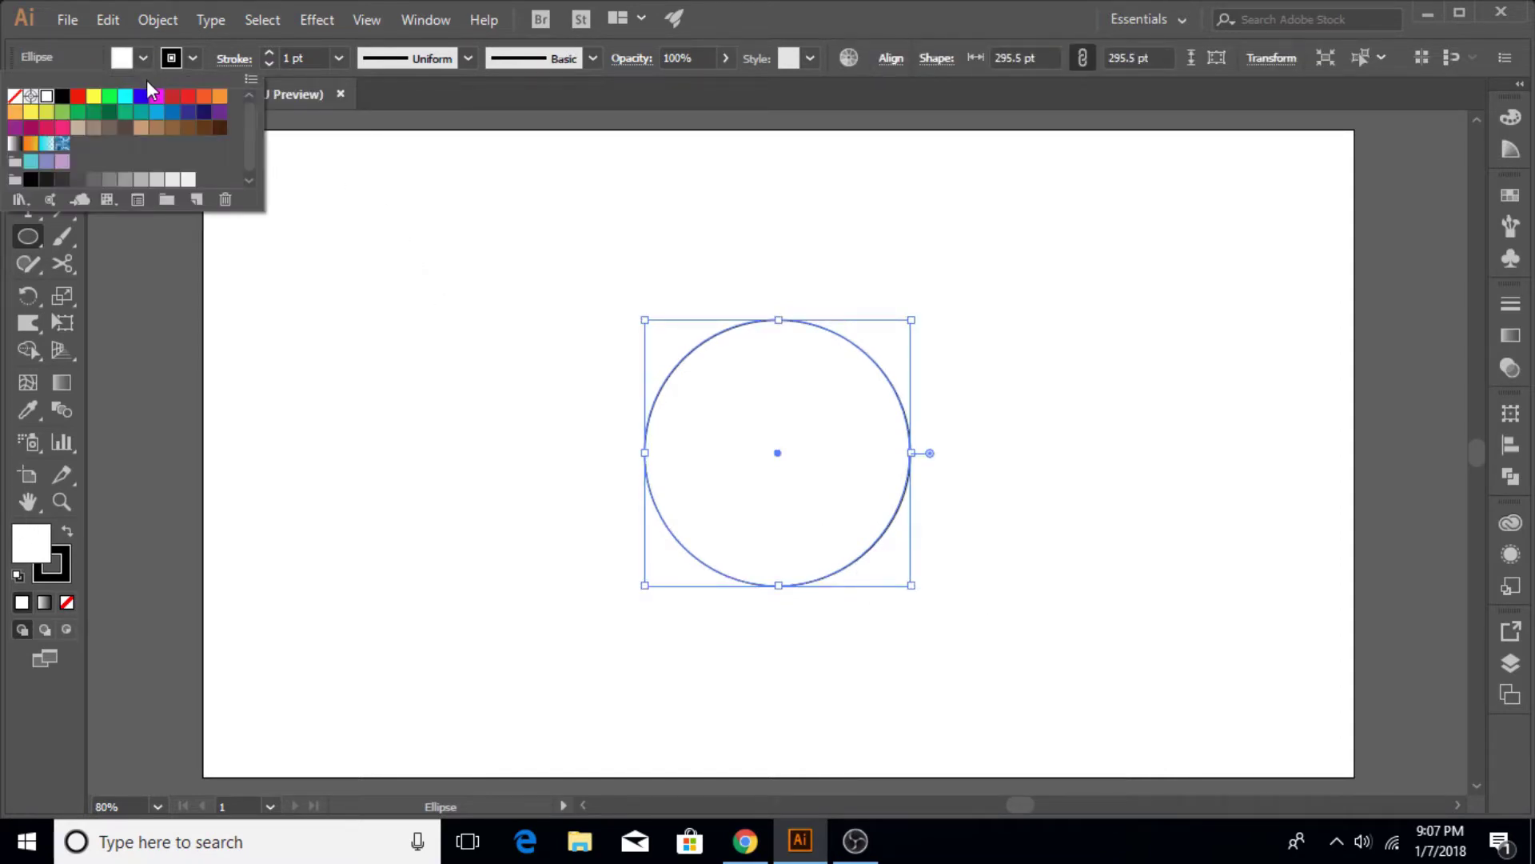
left_click(63, 181)
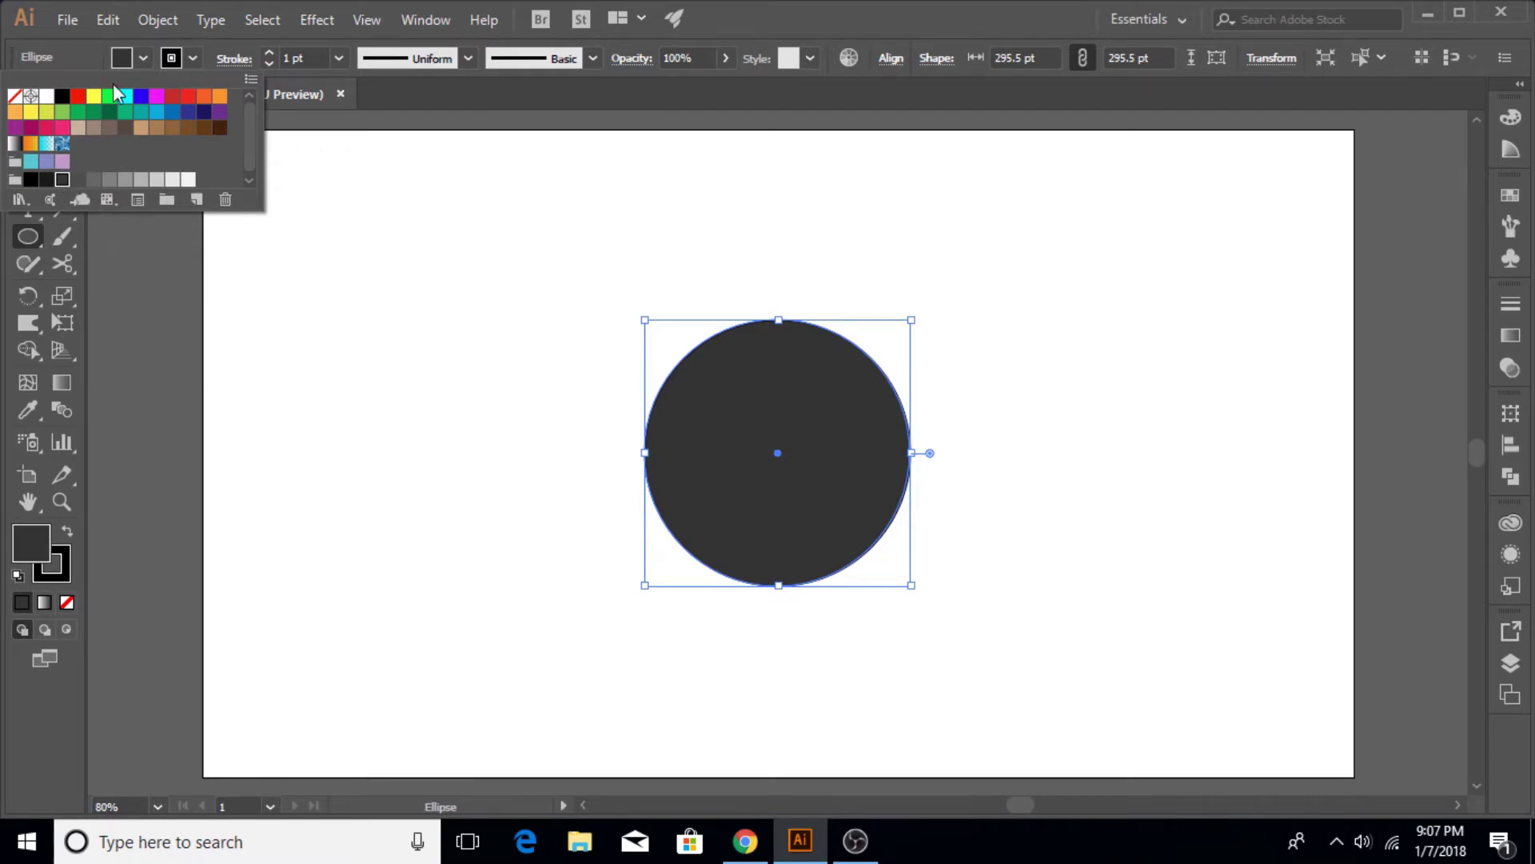
left_click(143, 57)
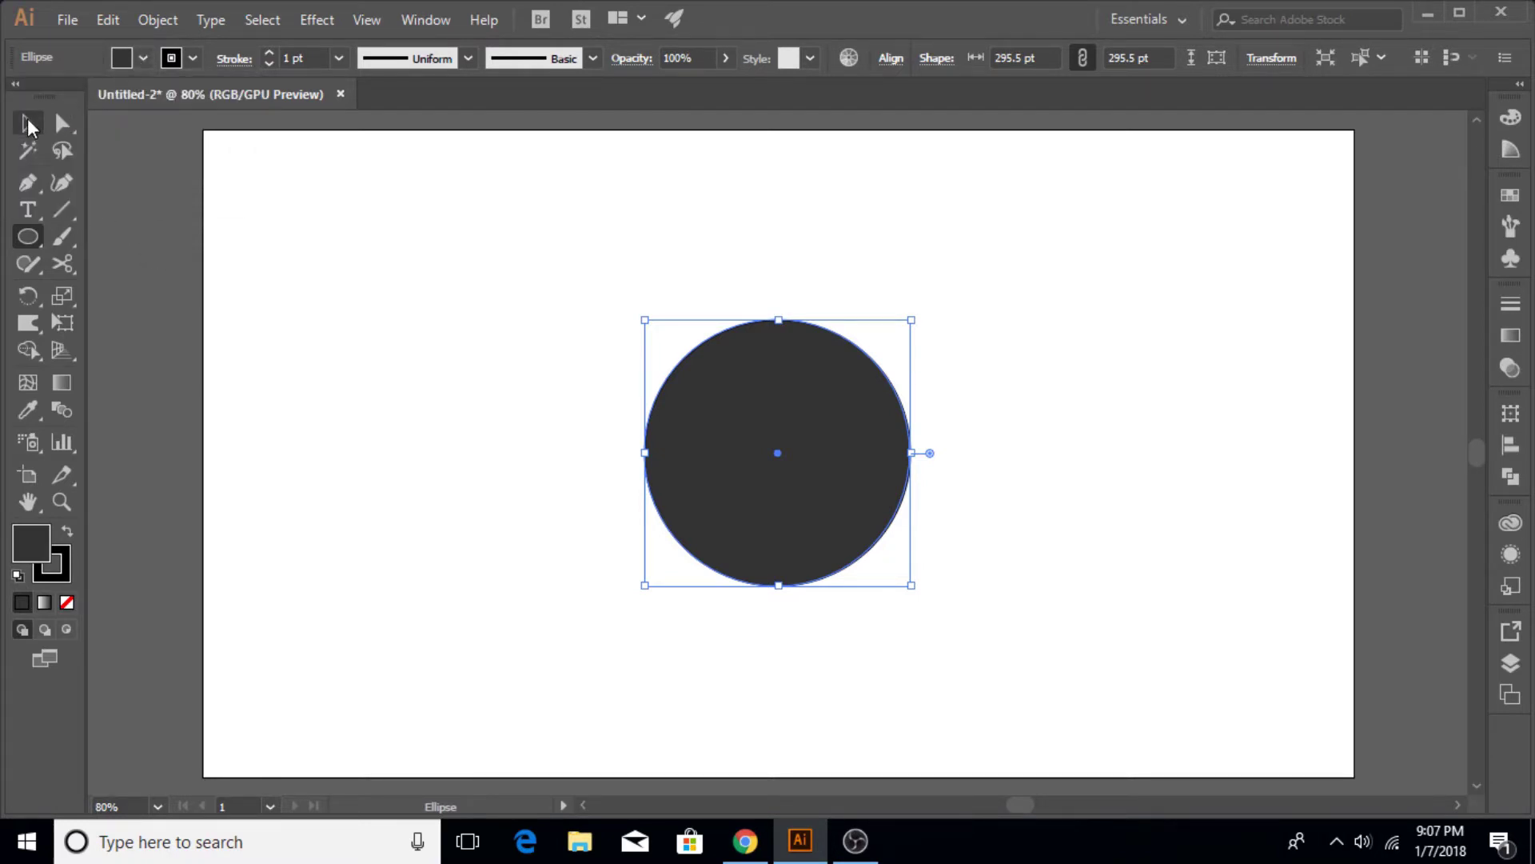
Duplicate the dark circle a short distance to its right and fill the copy with the R=128 G=128 B=128 gray swatch.
left_click(29, 125)
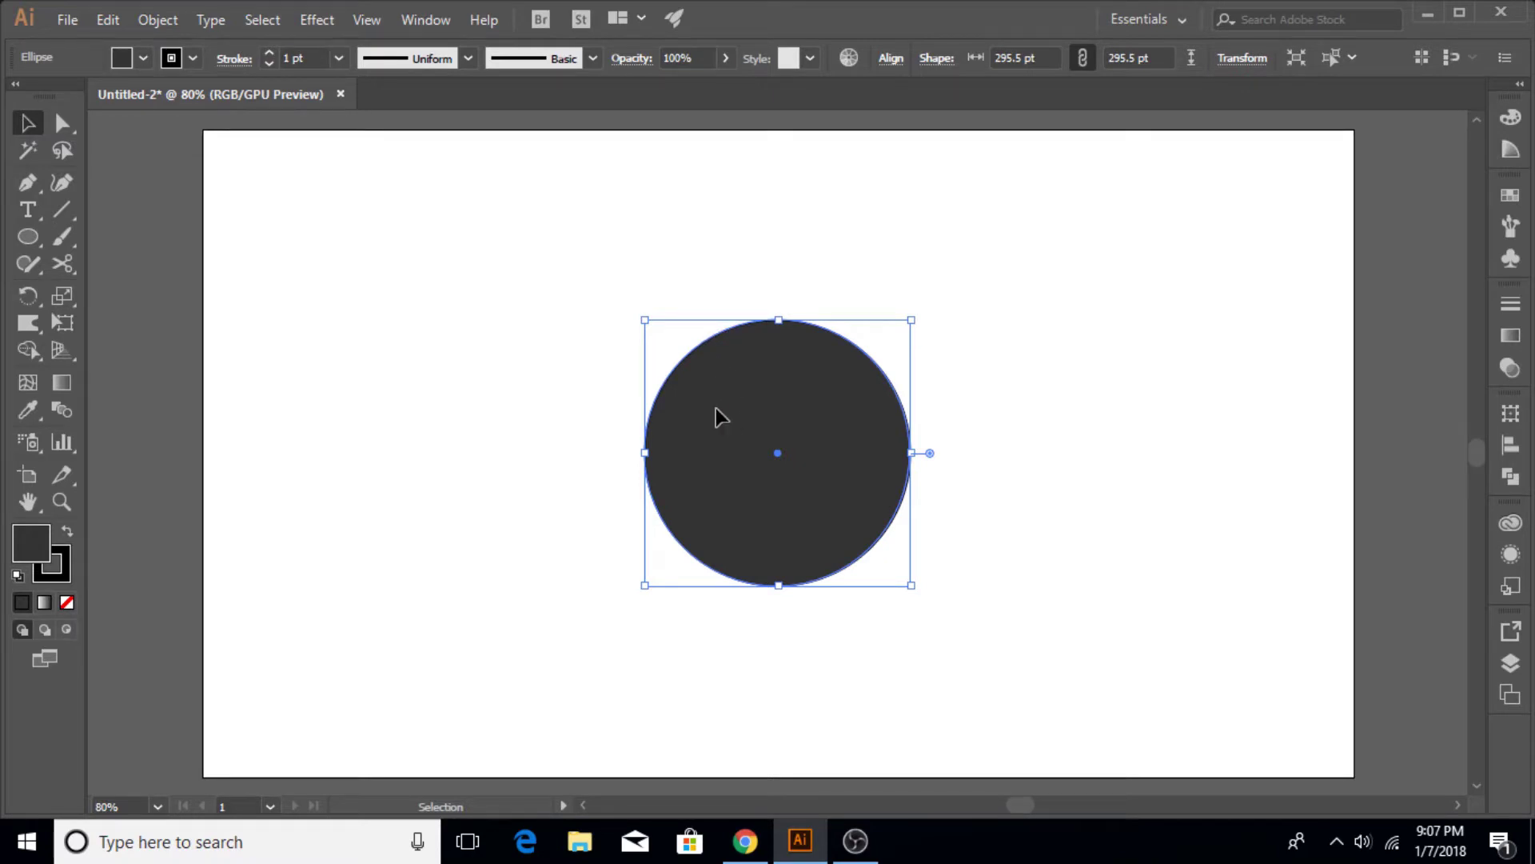
left_click_drag(716, 410, 771, 413)
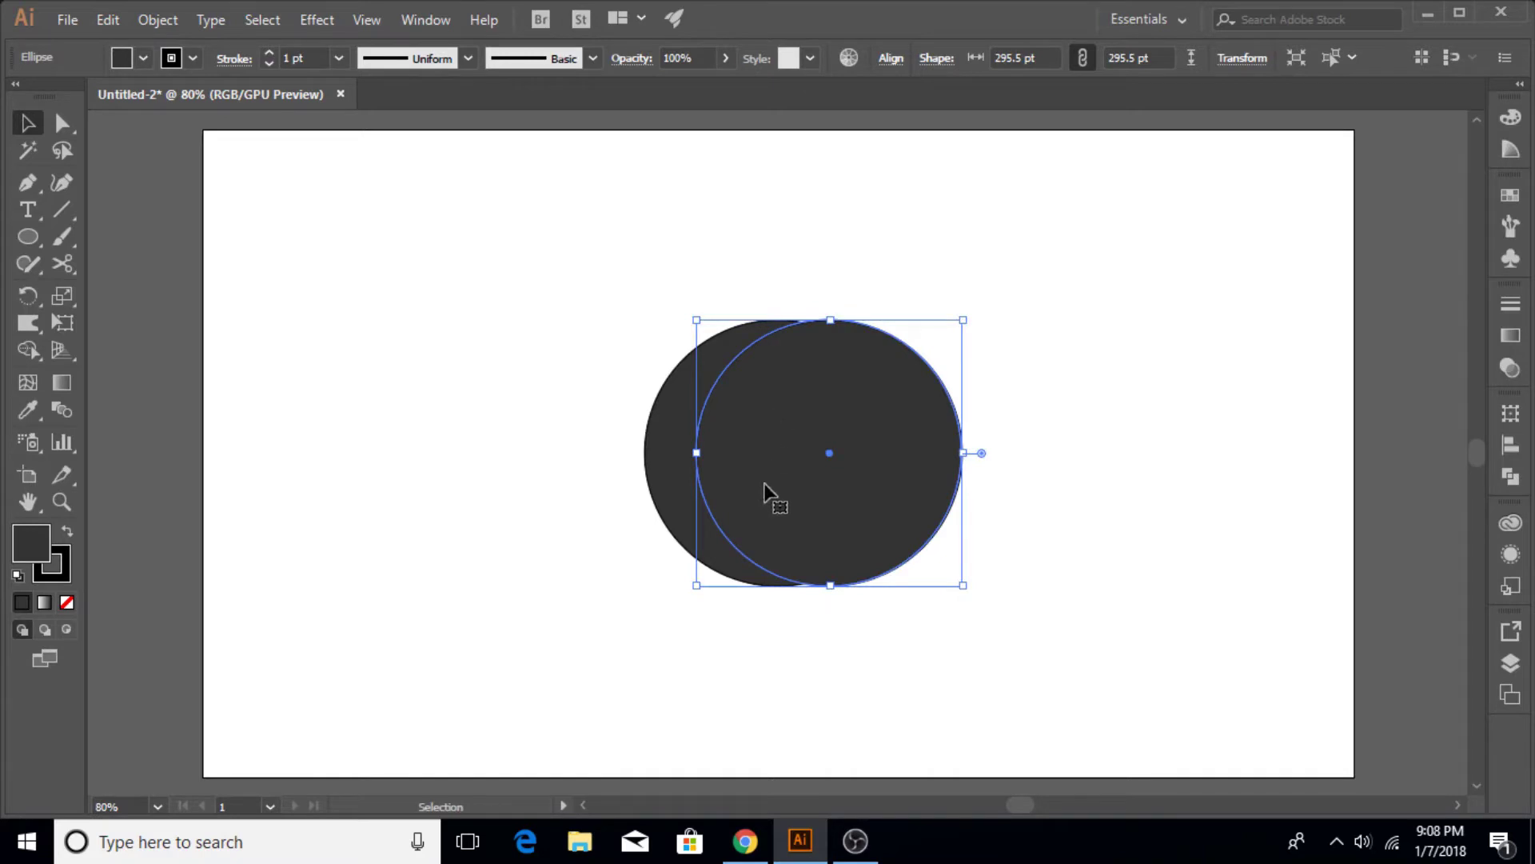
left_click(149, 60)
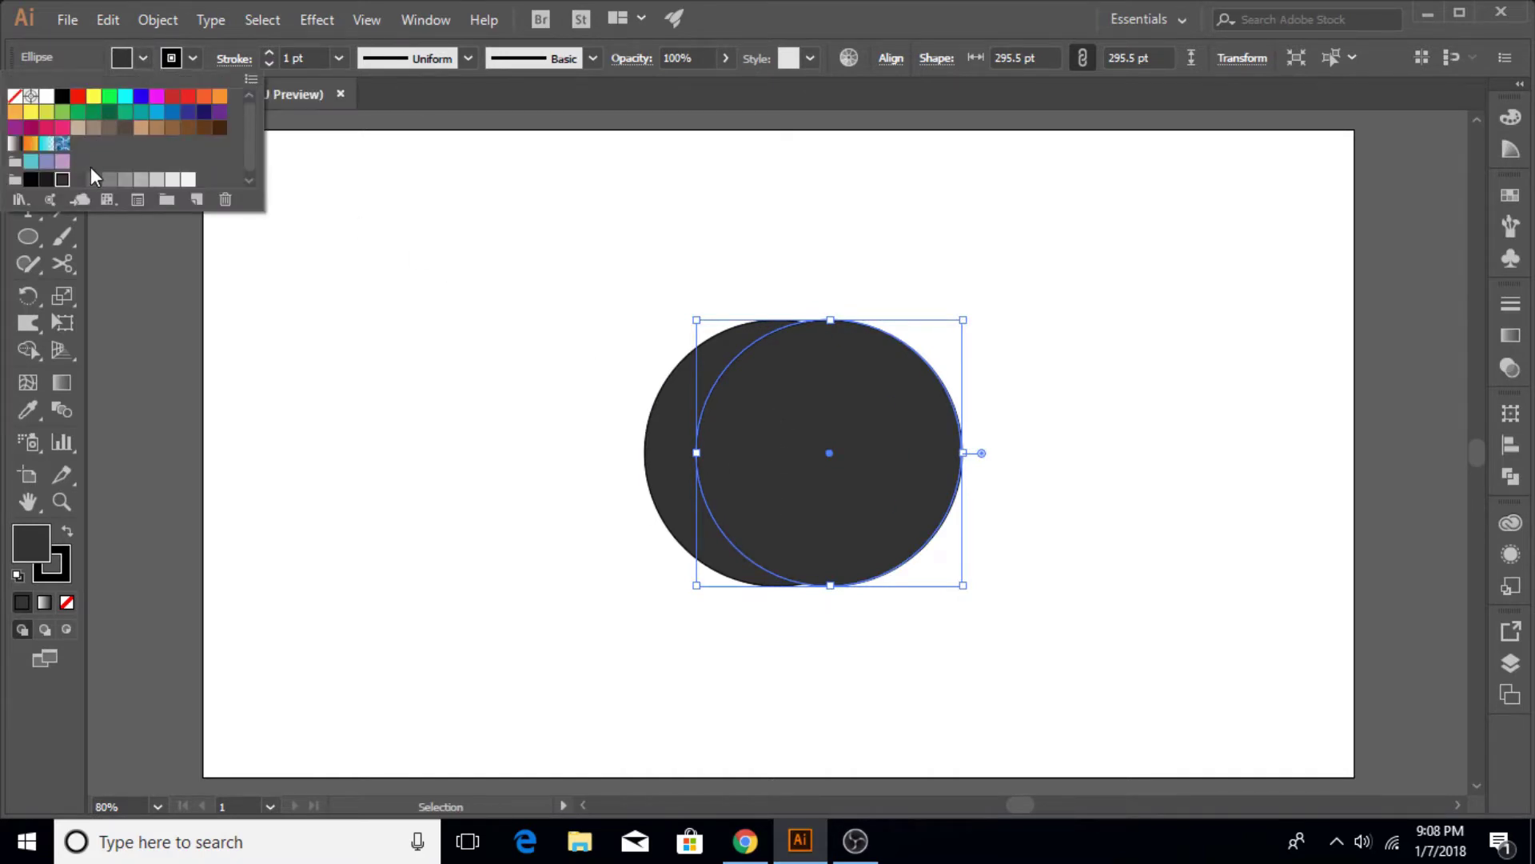
left_click(107, 180)
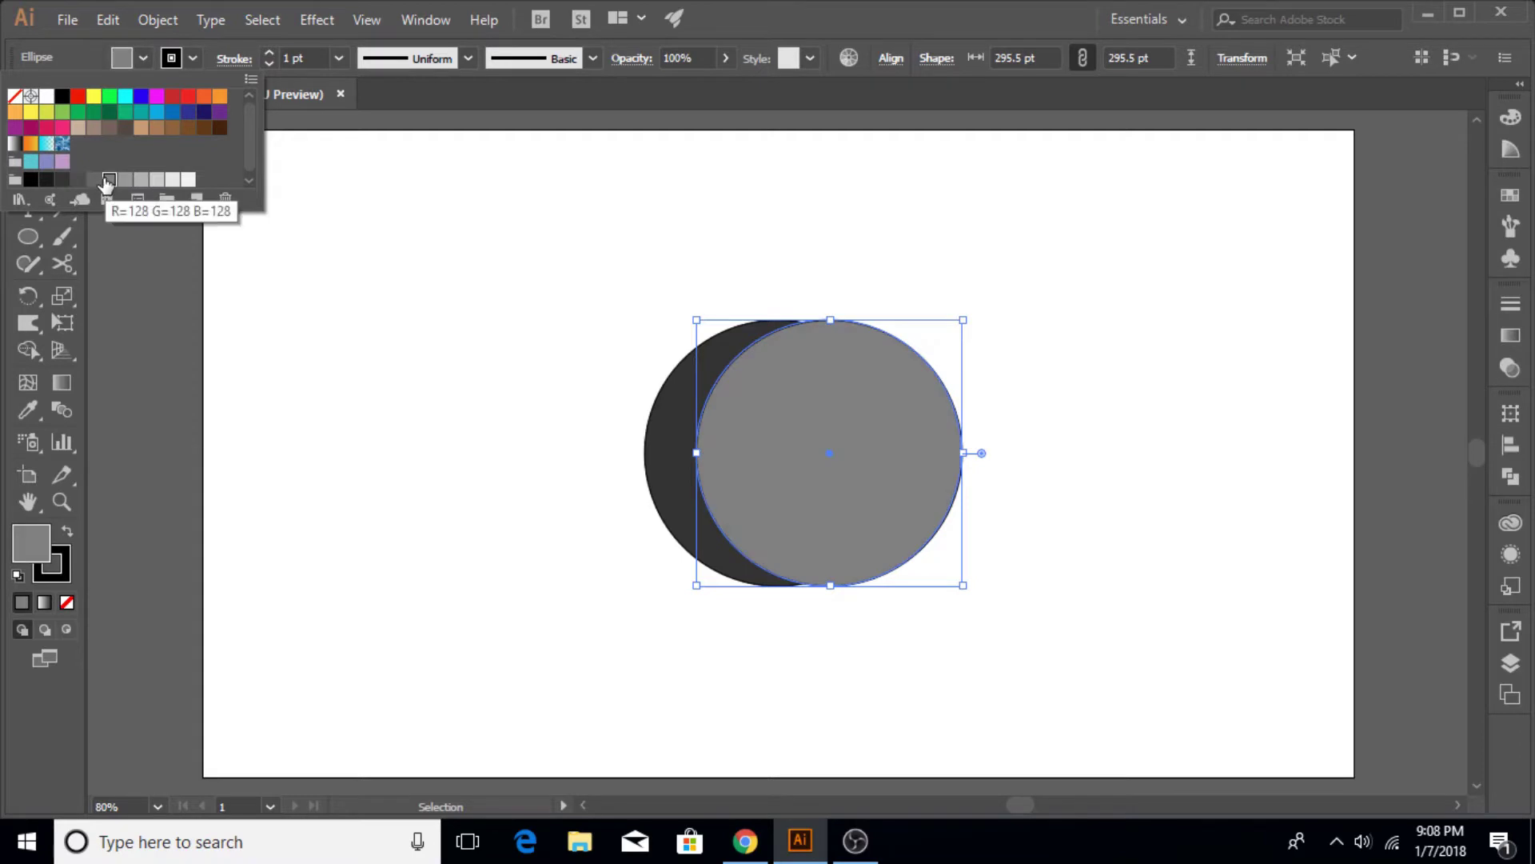
left_click(264, 247)
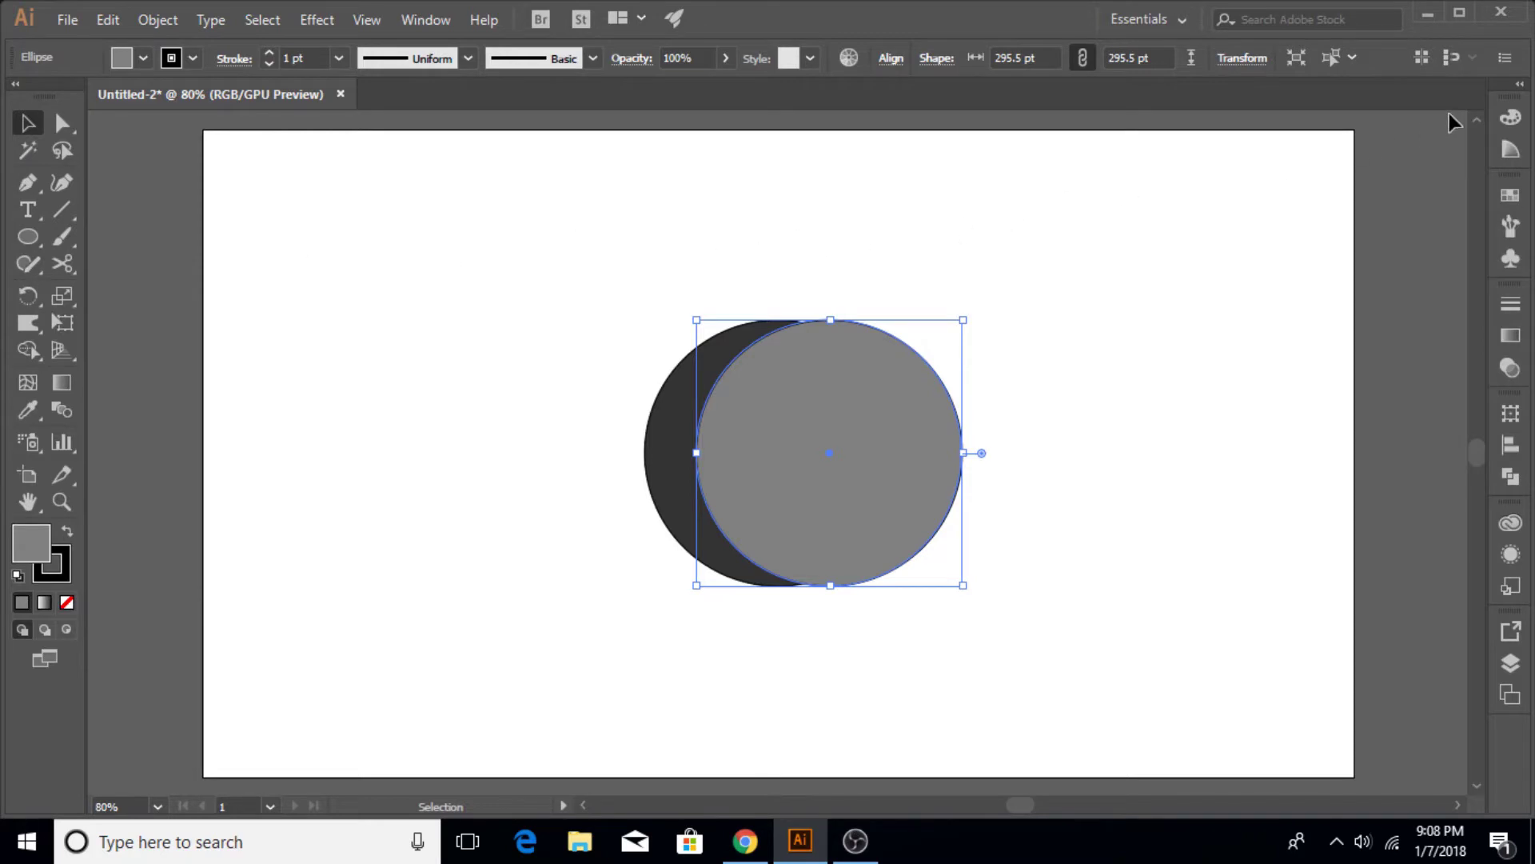
Subtract the front gray circle from the dark circle with Pathfinder's Minus Front to form a crescent.
left_click(436, 29)
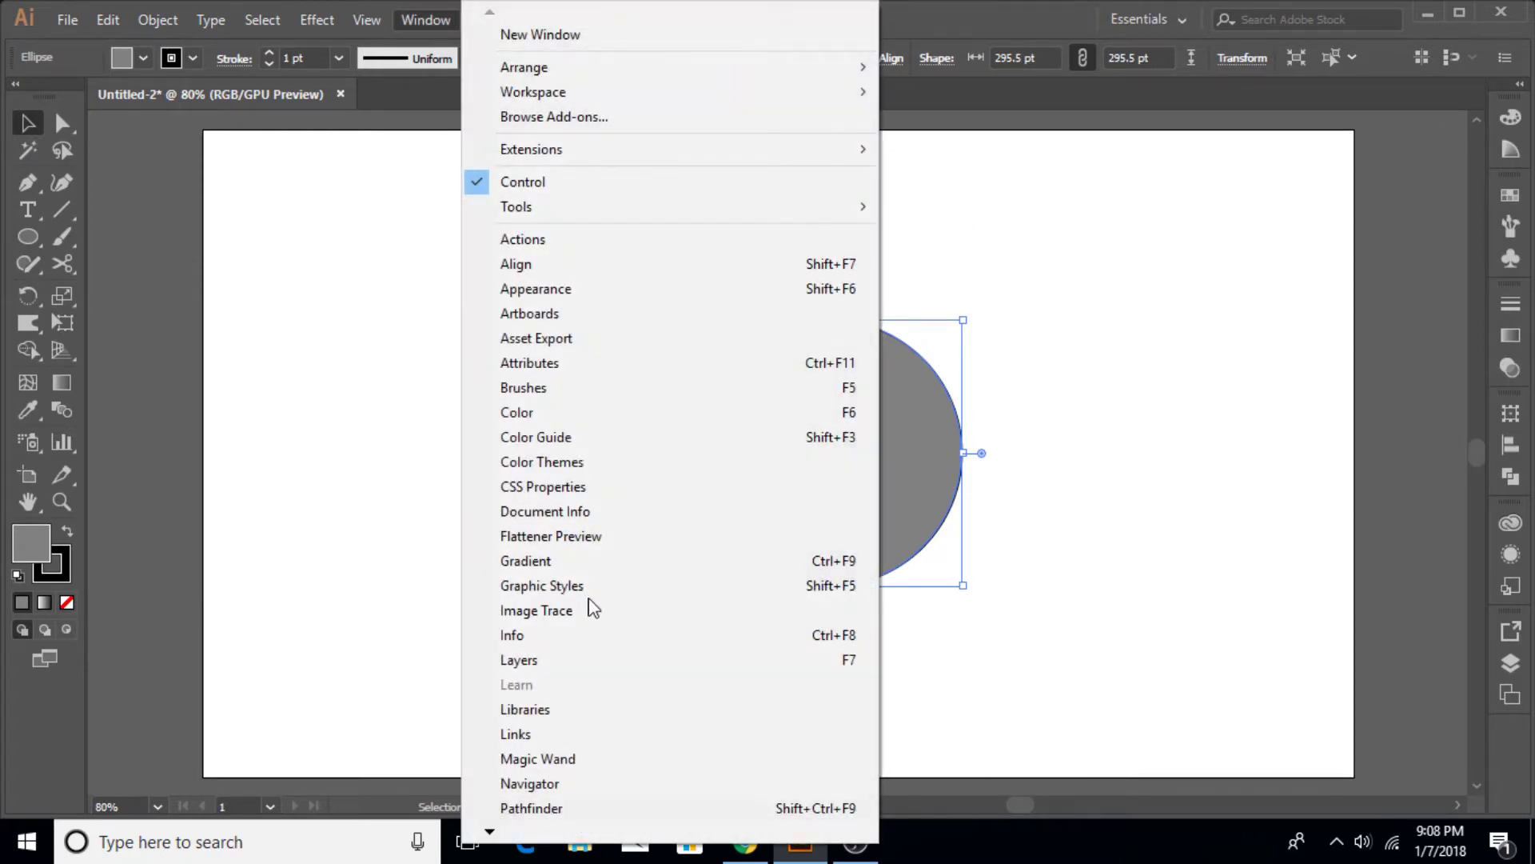
left_click(552, 809)
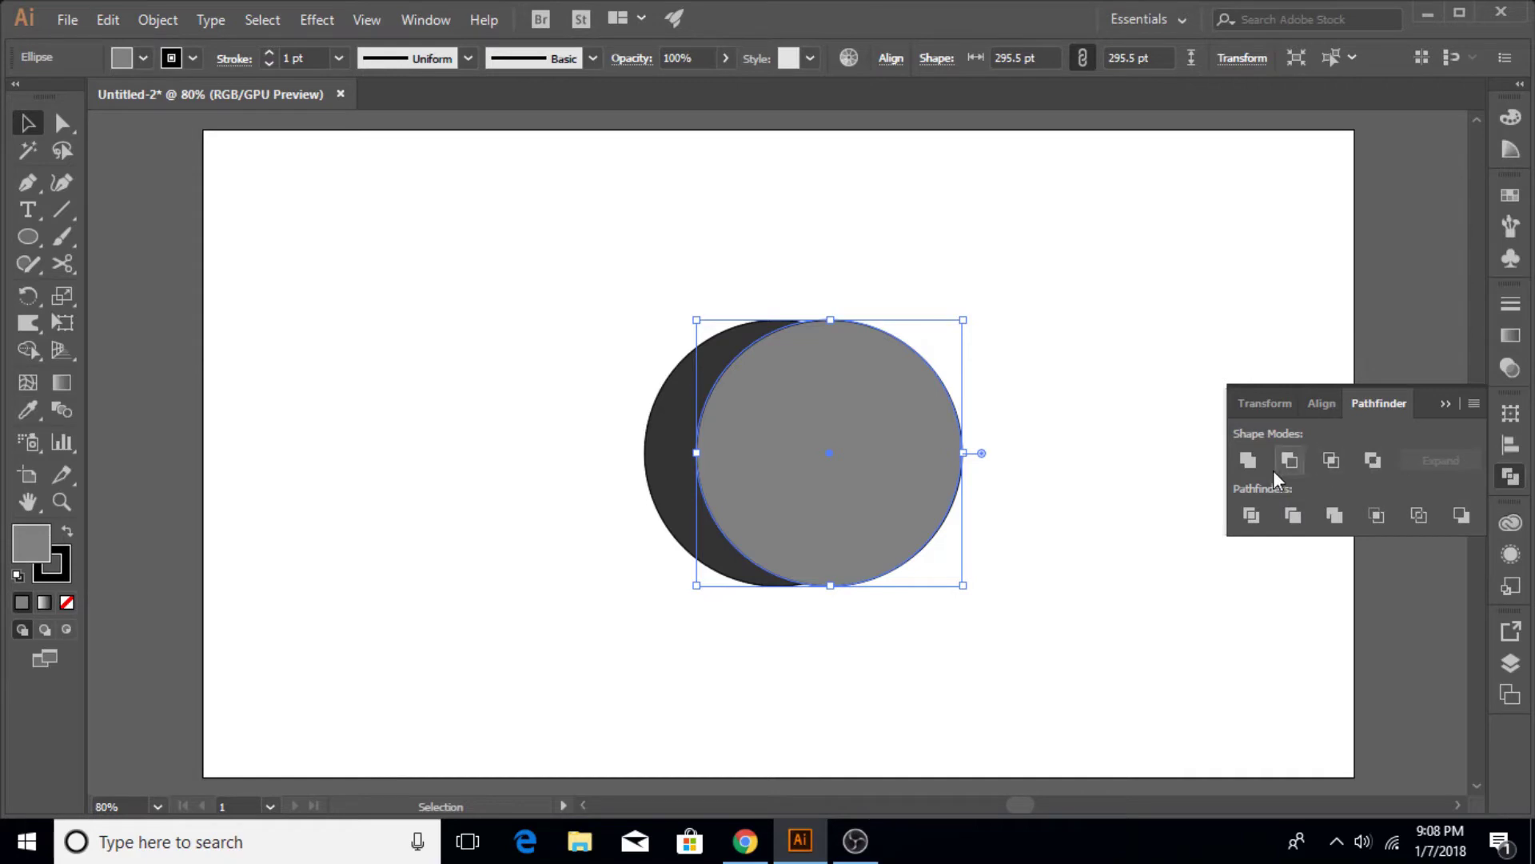
left_click_drag(547, 266, 1045, 714)
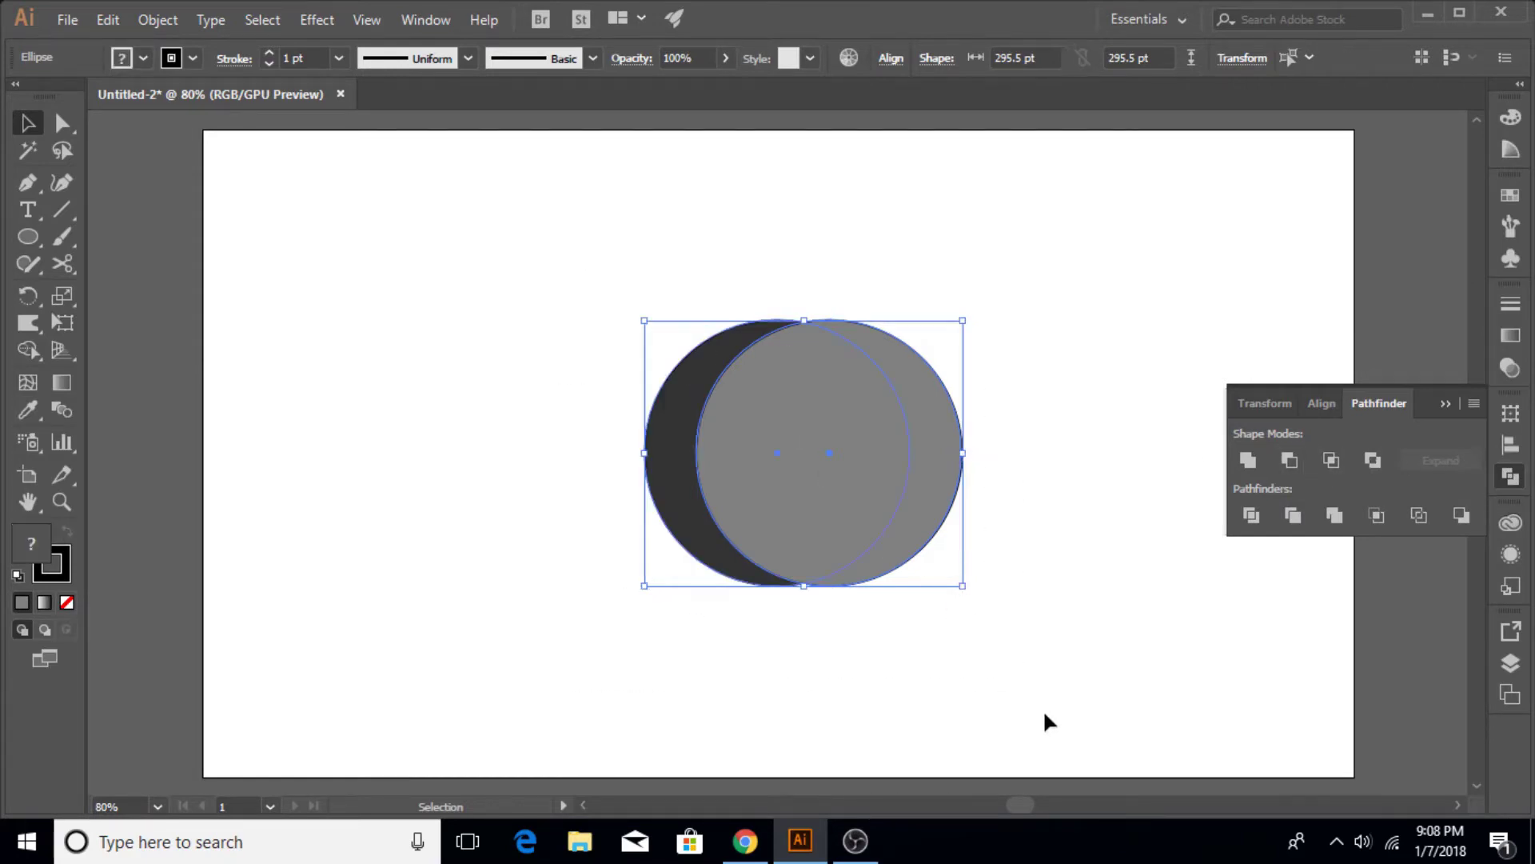
left_click(1294, 468)
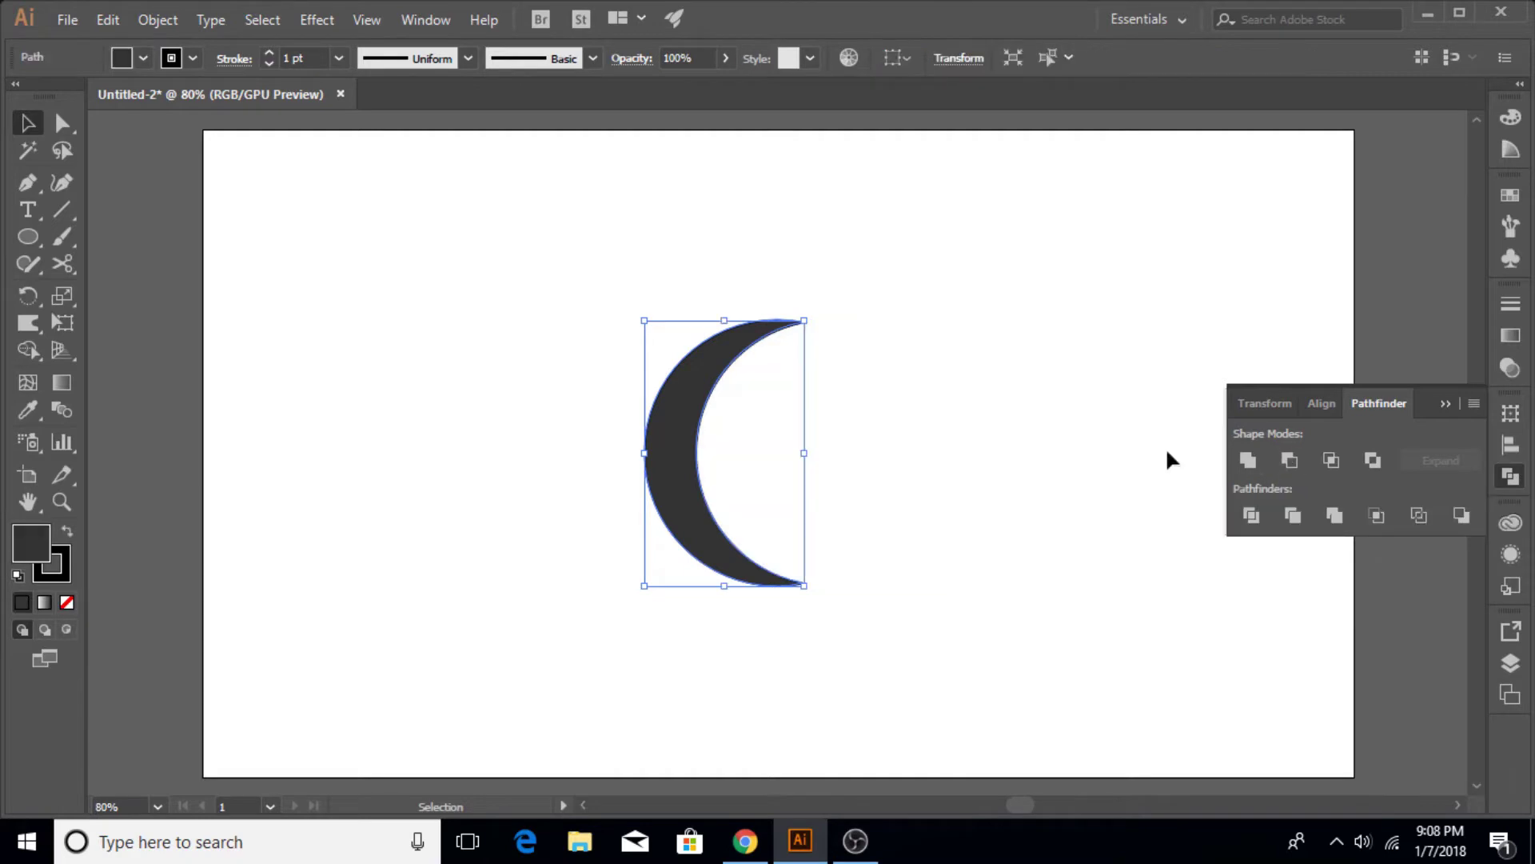
left_click(834, 426)
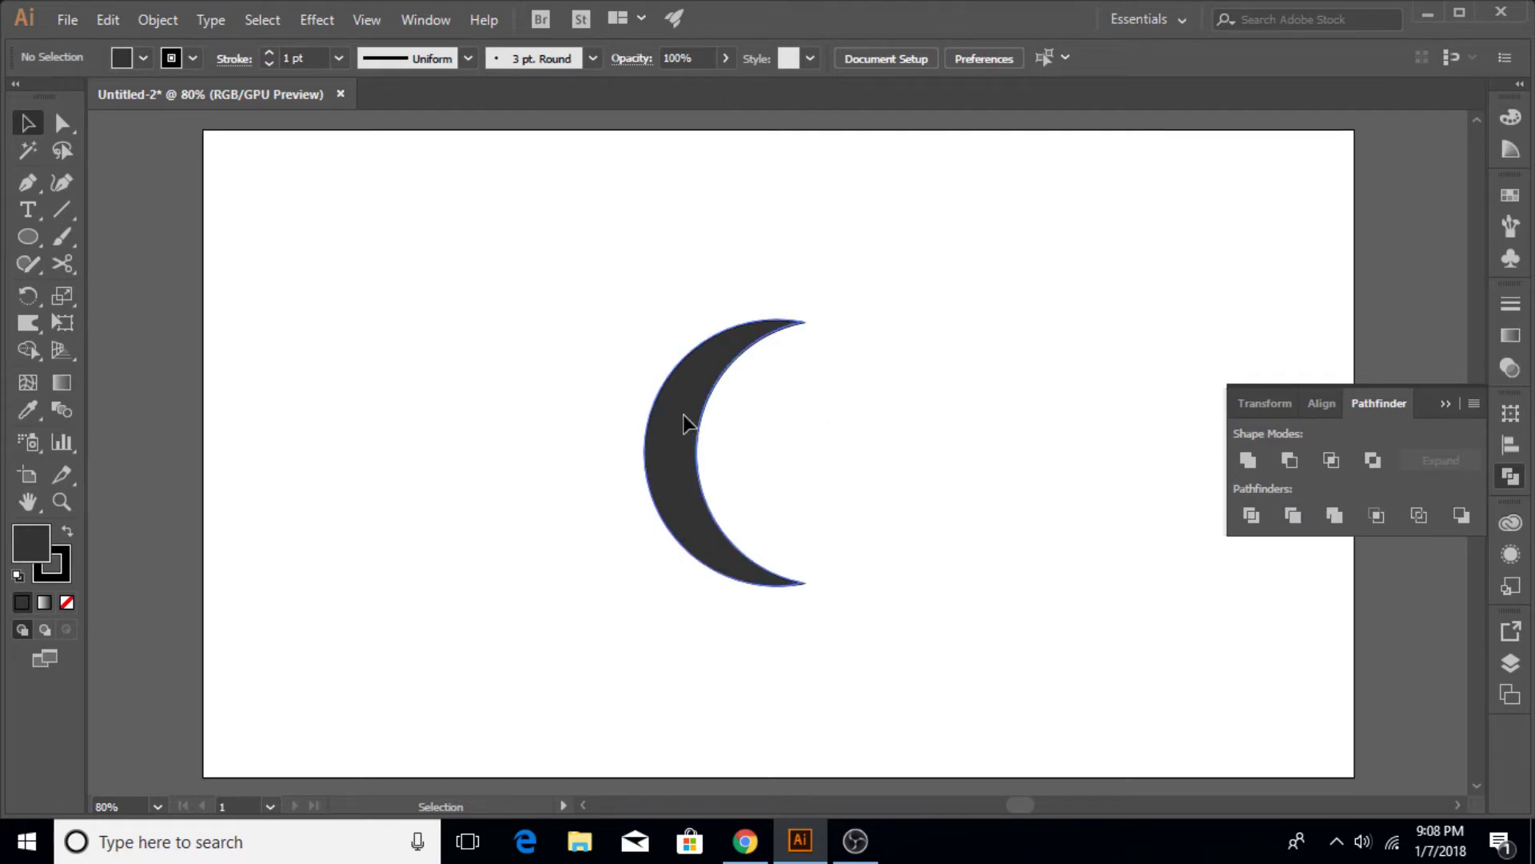
Duplicate the crescent slightly to its right and fill the copy with the R=128 G=128 B=128 gray swatch.
left_click_drag(685, 422, 704, 420)
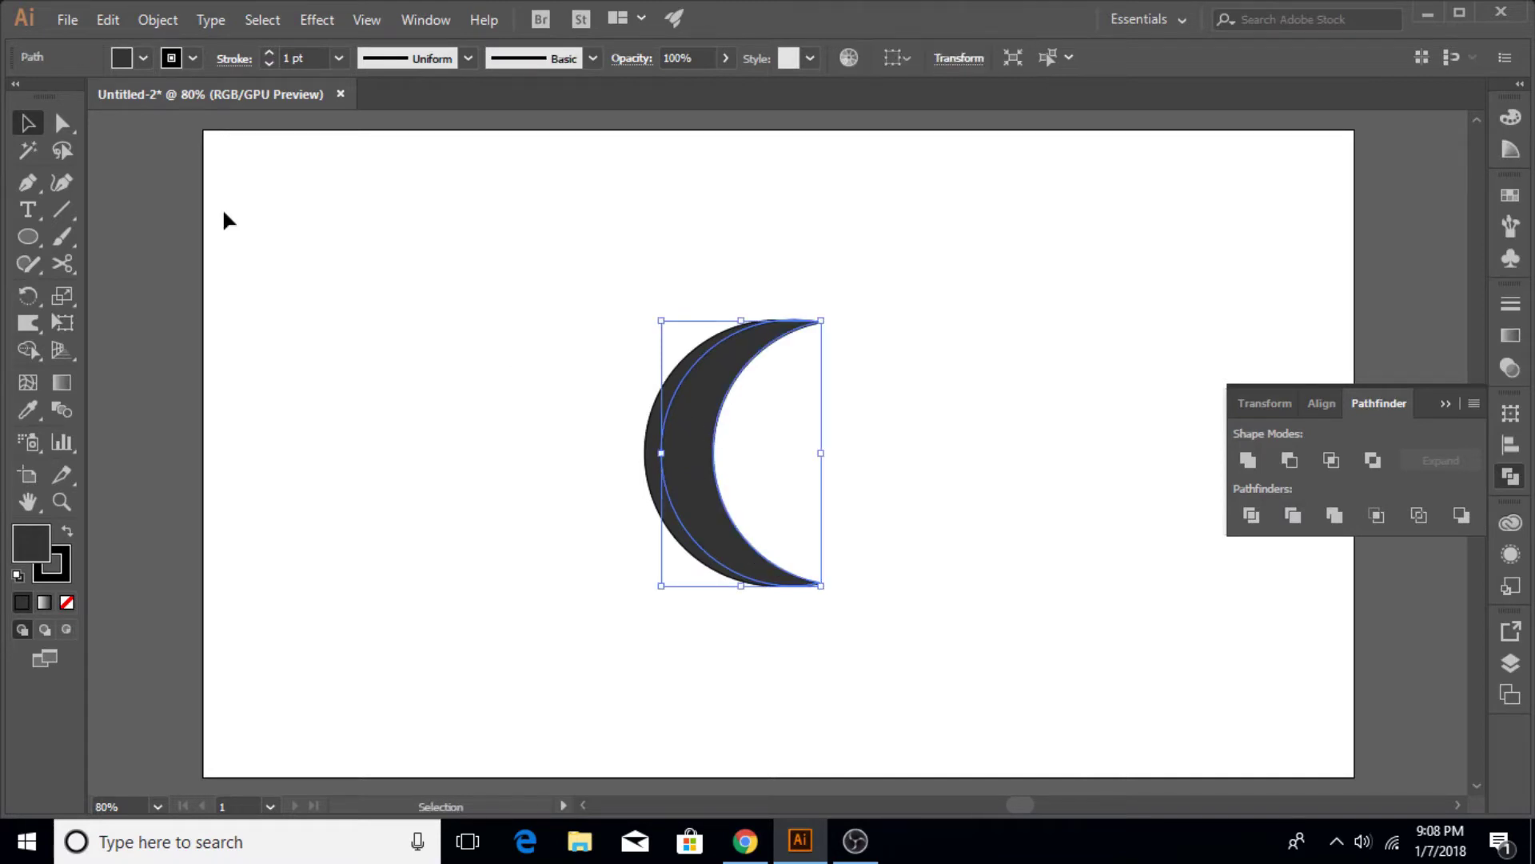
left_click(144, 58)
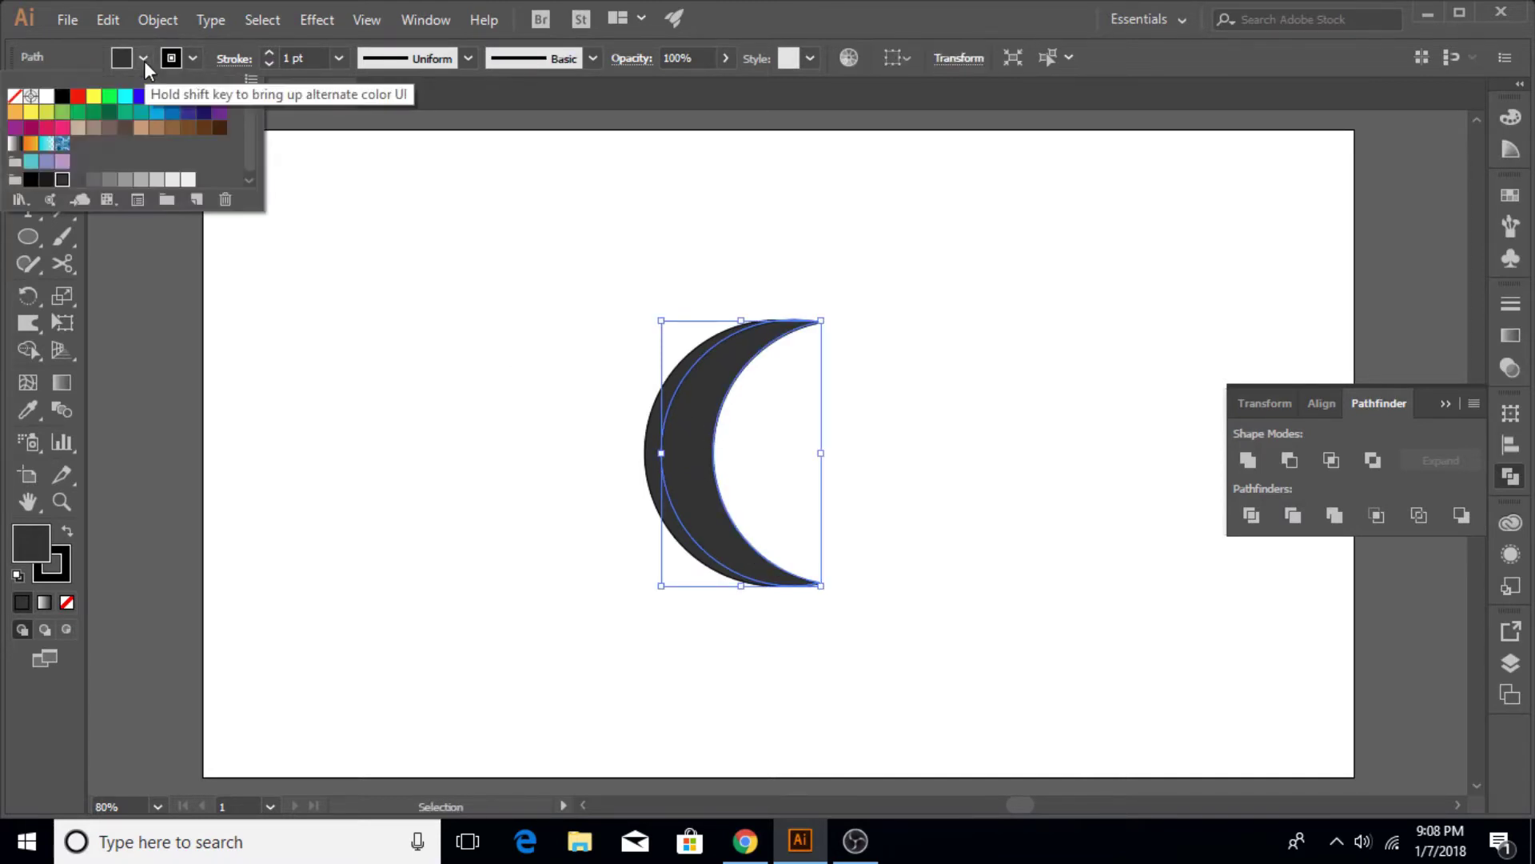
left_click(106, 180)
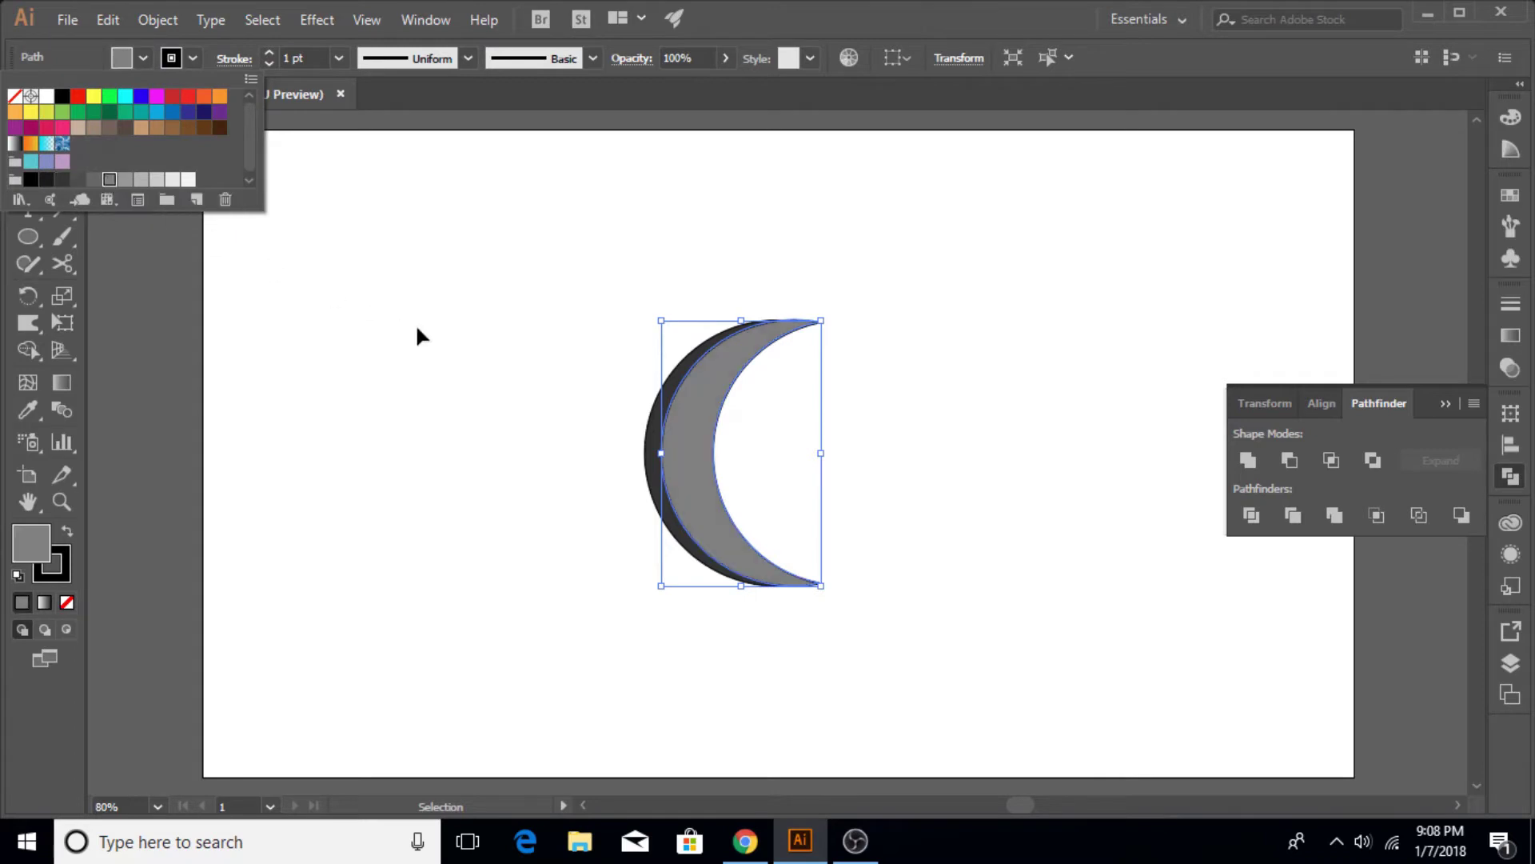
left_click(893, 477)
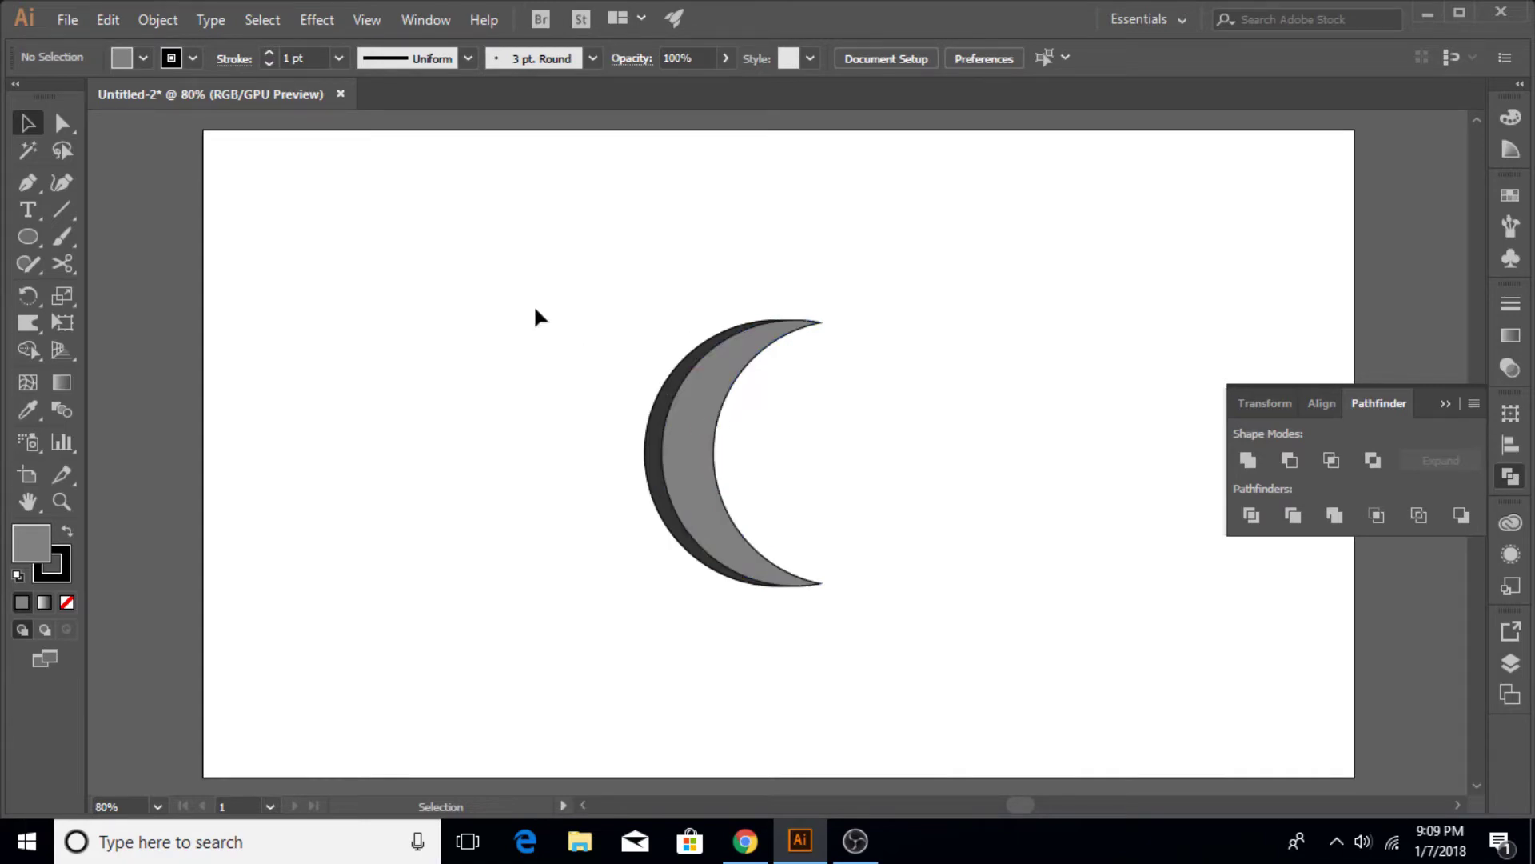
Place a spare copy of the gray crescent in the empty right part of the artboard.
left_click_drag(534, 306, 859, 519)
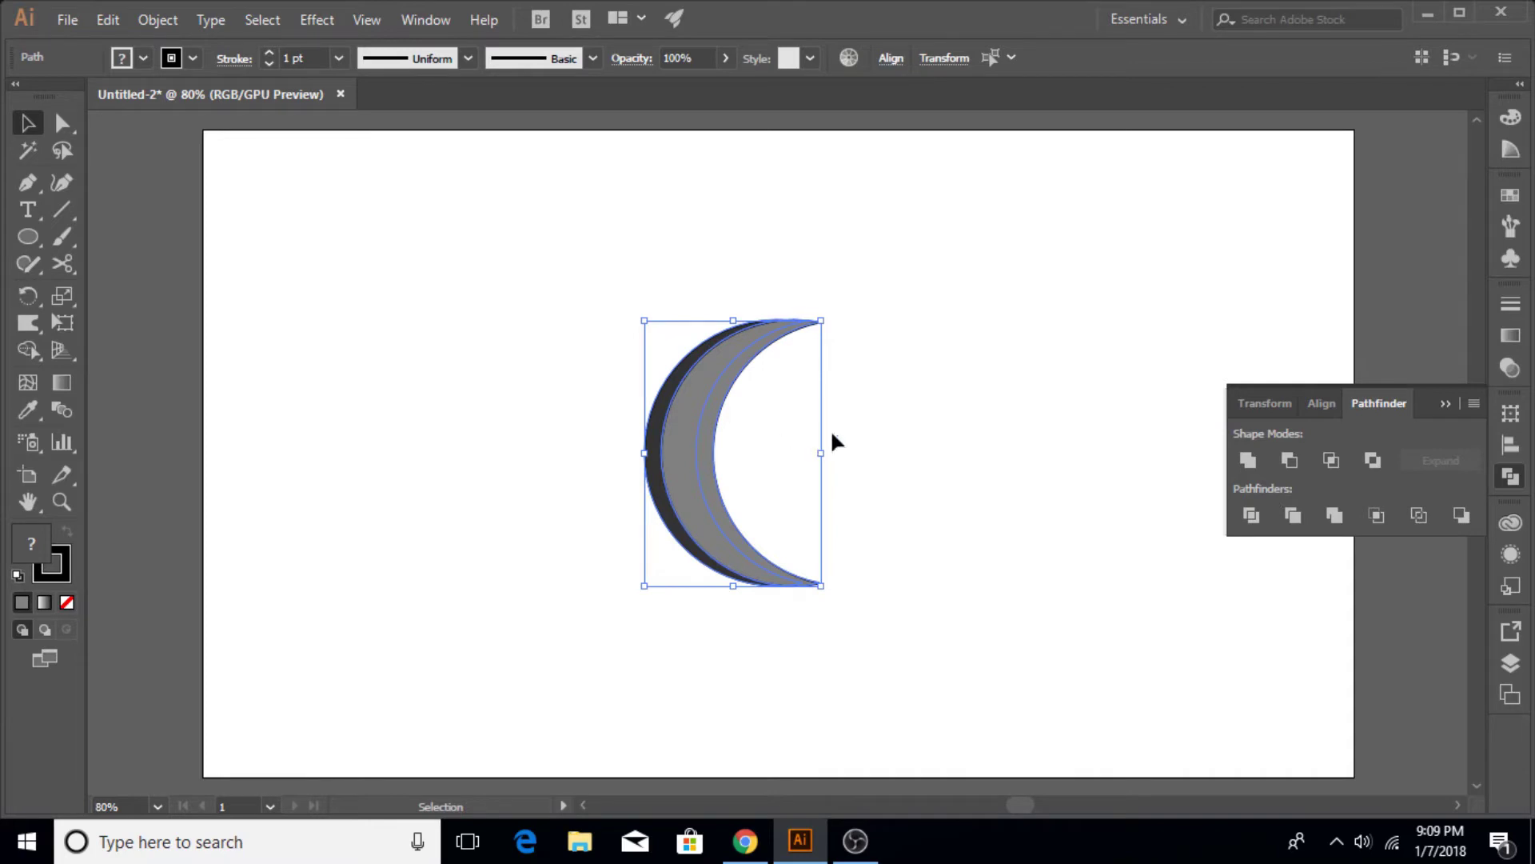
left_click(856, 424)
left_click_drag(696, 446, 1144, 439)
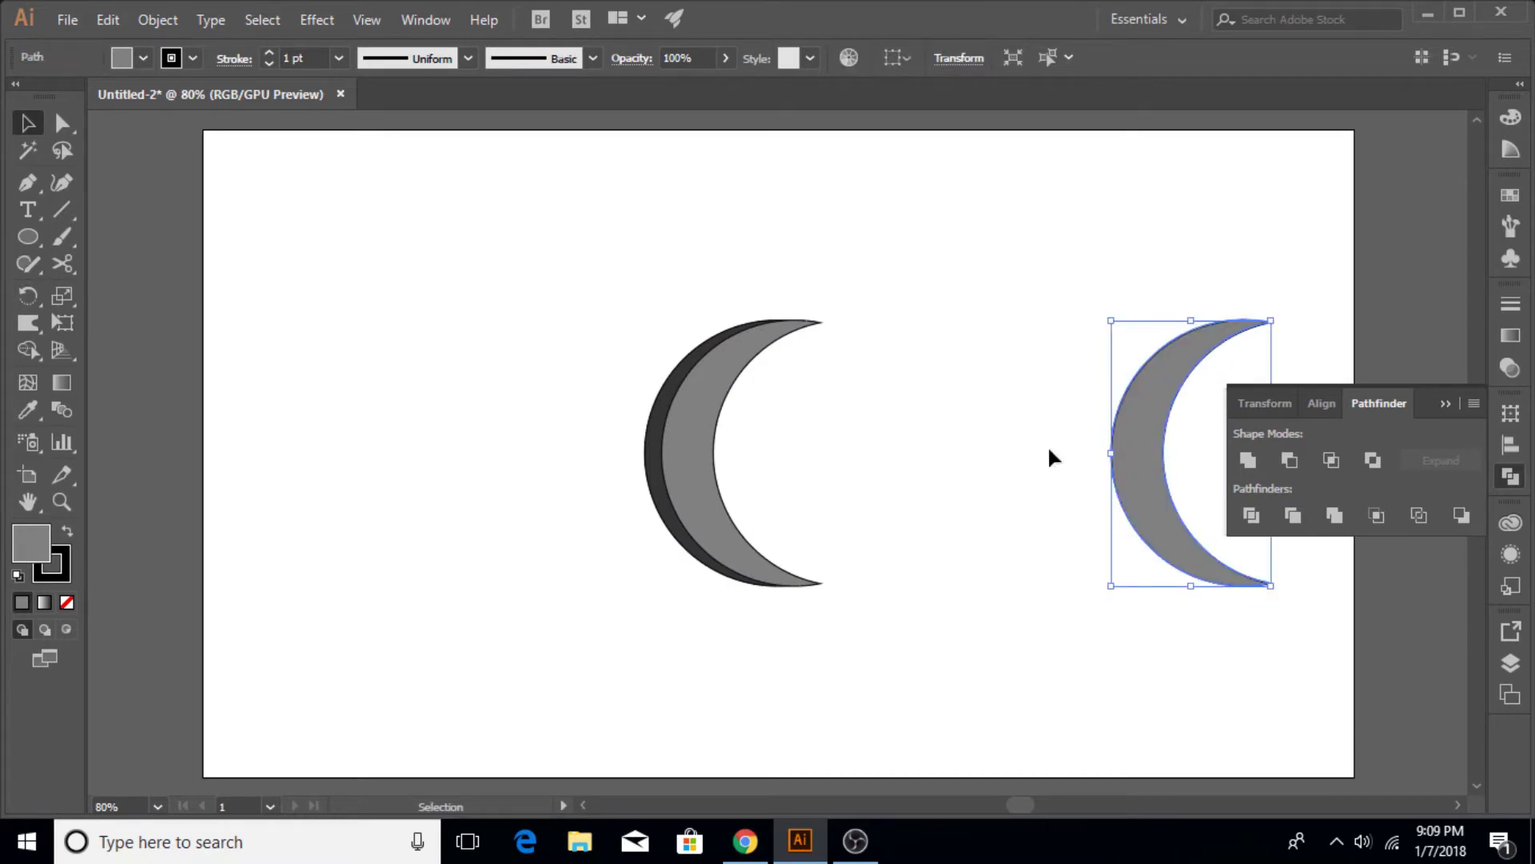
Subtract the overlapping gray crescent from the dark crescent with Minus Front, leaving a thin dark sliver.
left_click(670, 464)
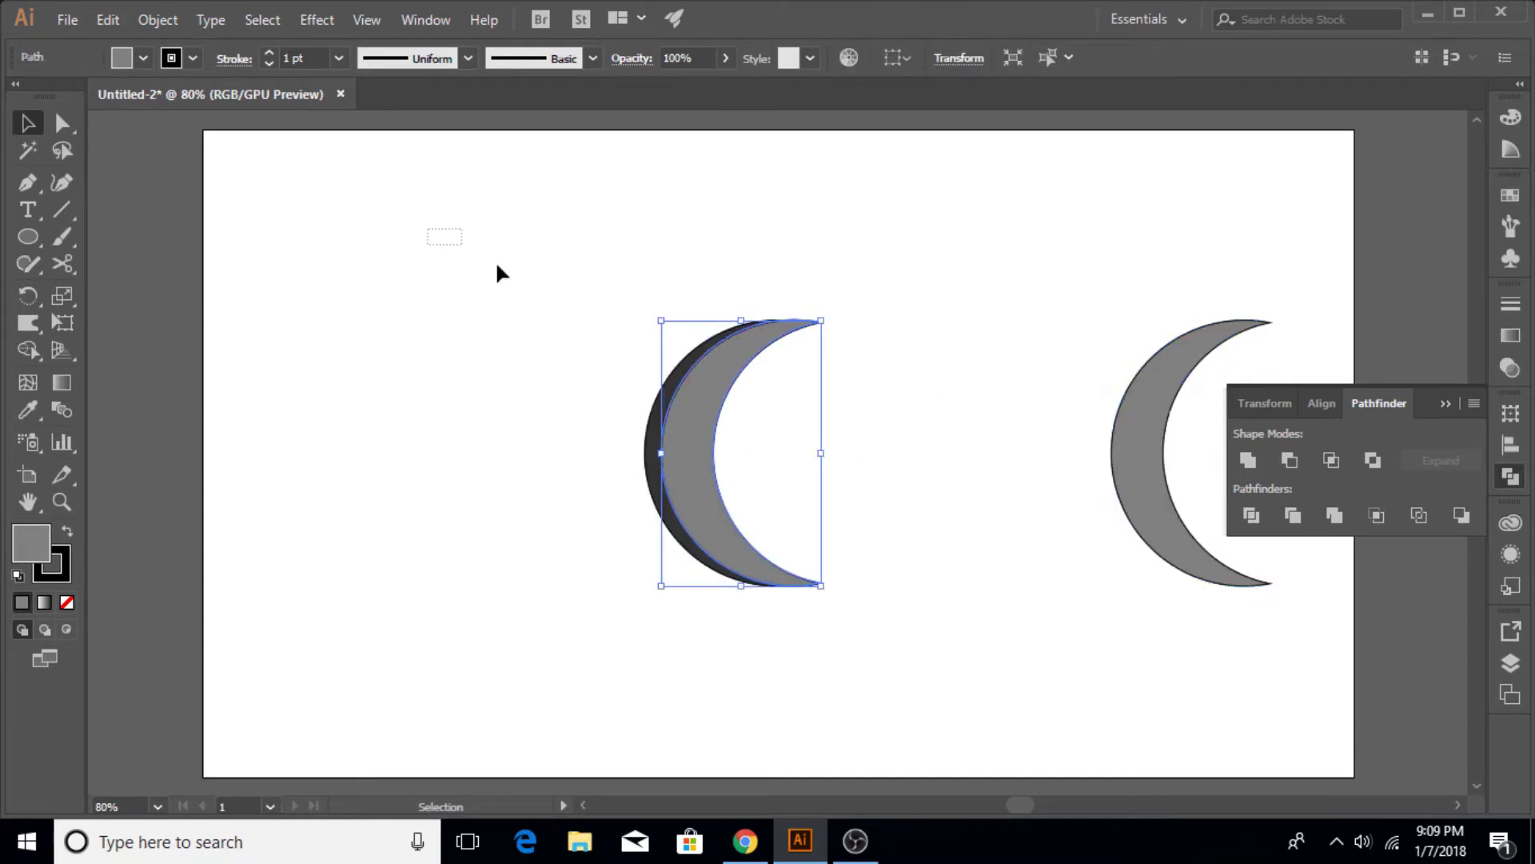
left_click_drag(497, 273, 1006, 623)
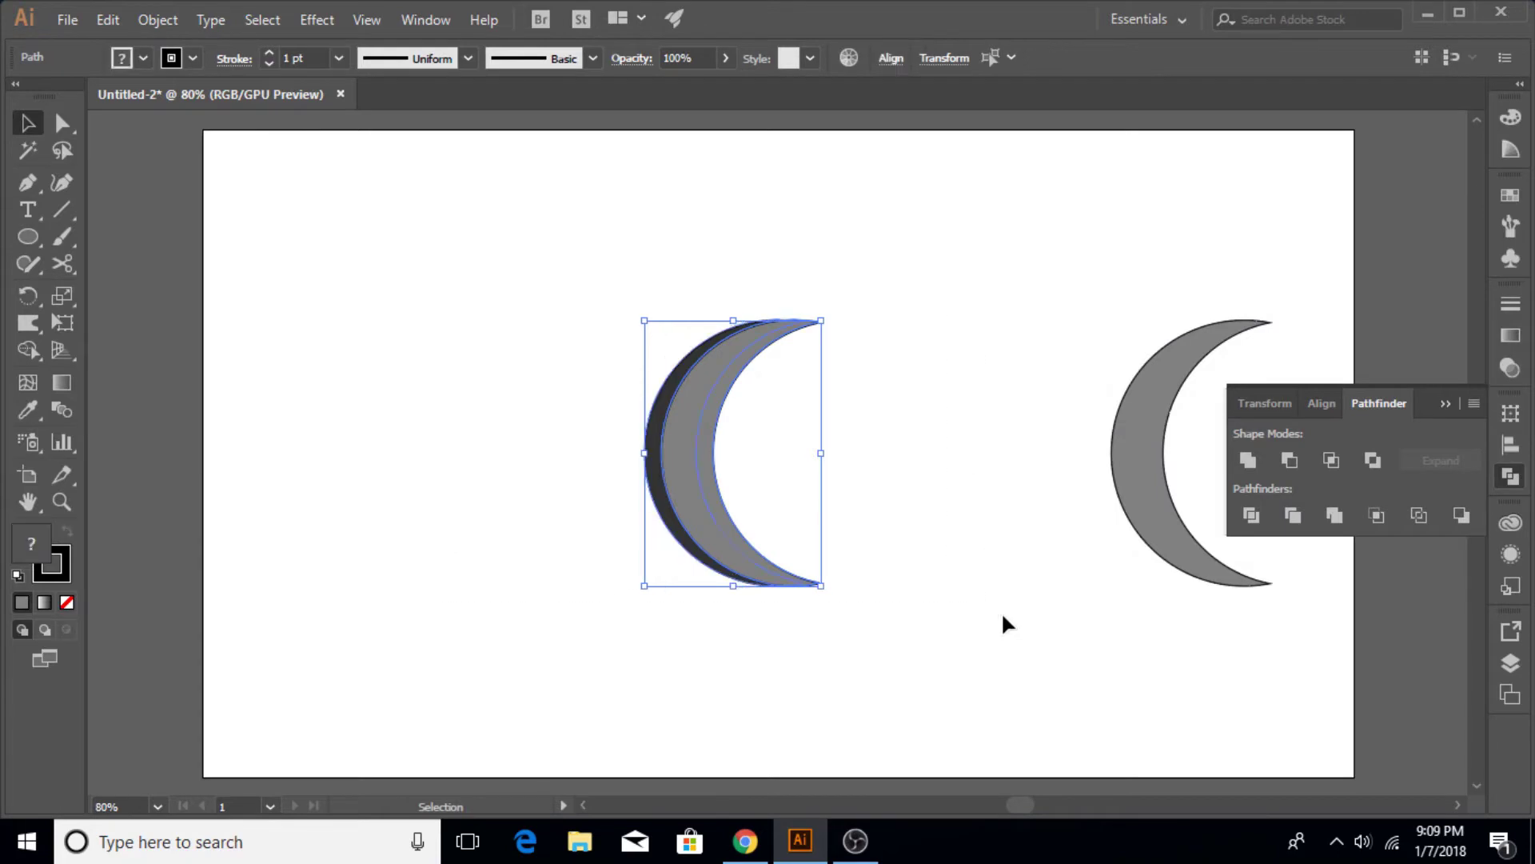
left_click(1289, 460)
left_click(900, 378)
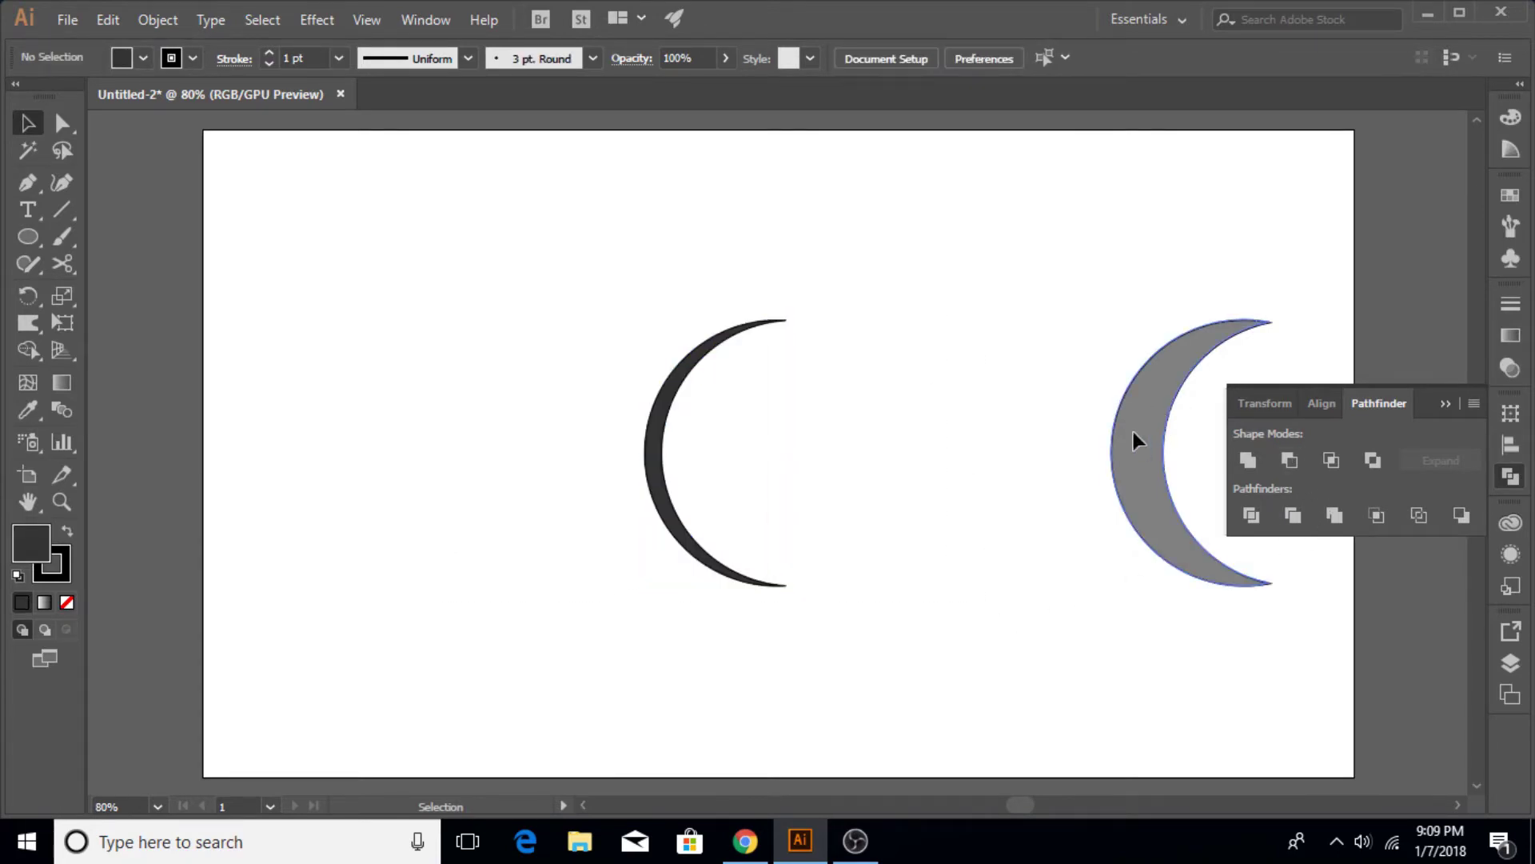
Move the spare gray crescent against the inside of the thin dark crescent and rotate it slightly counterclockwise.
left_click_drag(1132, 433, 692, 441)
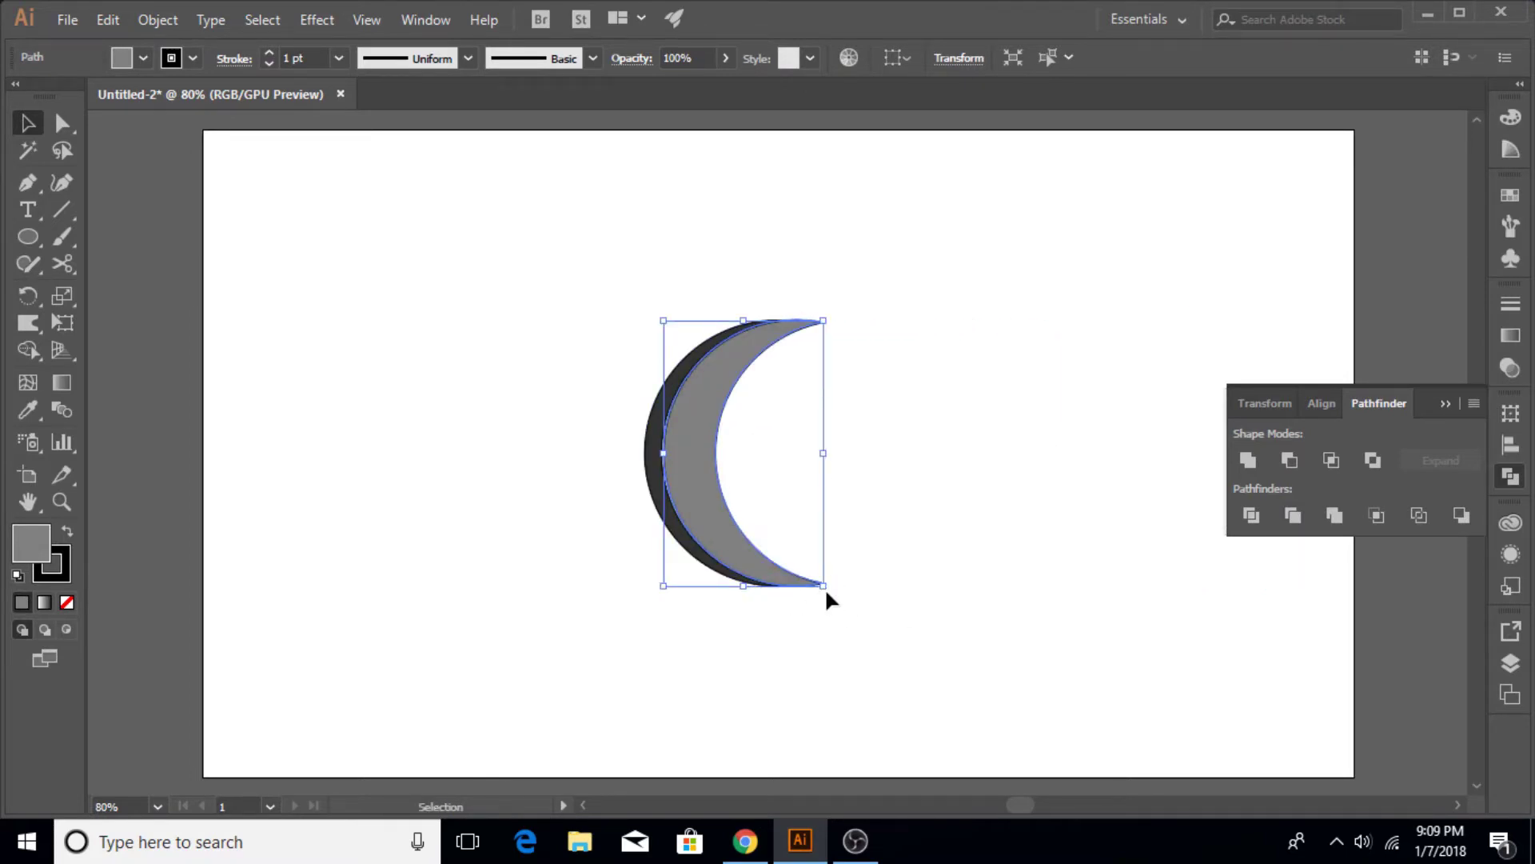
left_click_drag(823, 600, 858, 600)
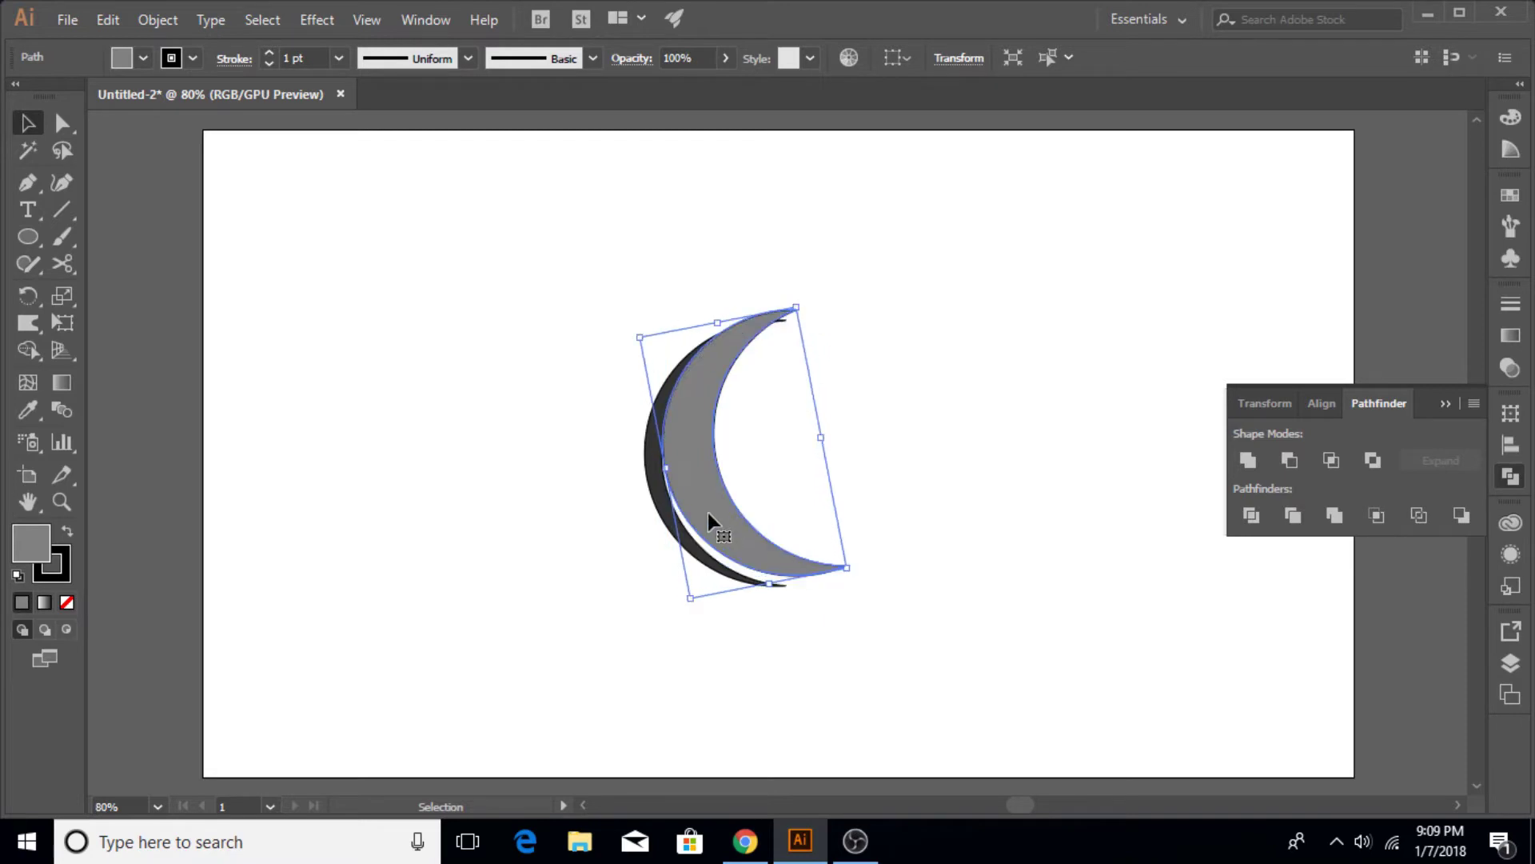
left_click_drag(707, 512, 704, 512)
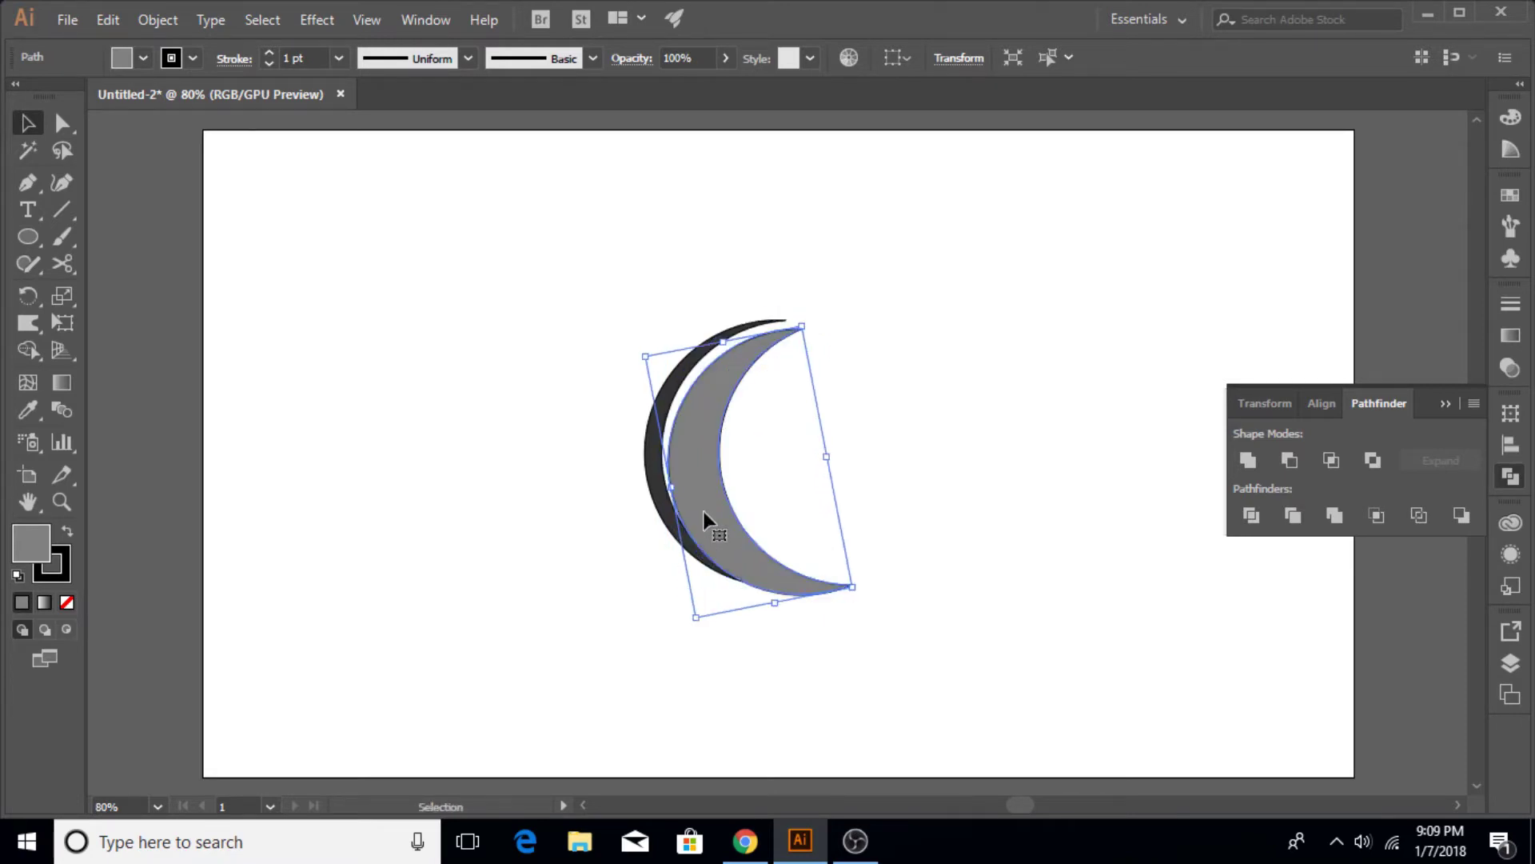
left_click(859, 595)
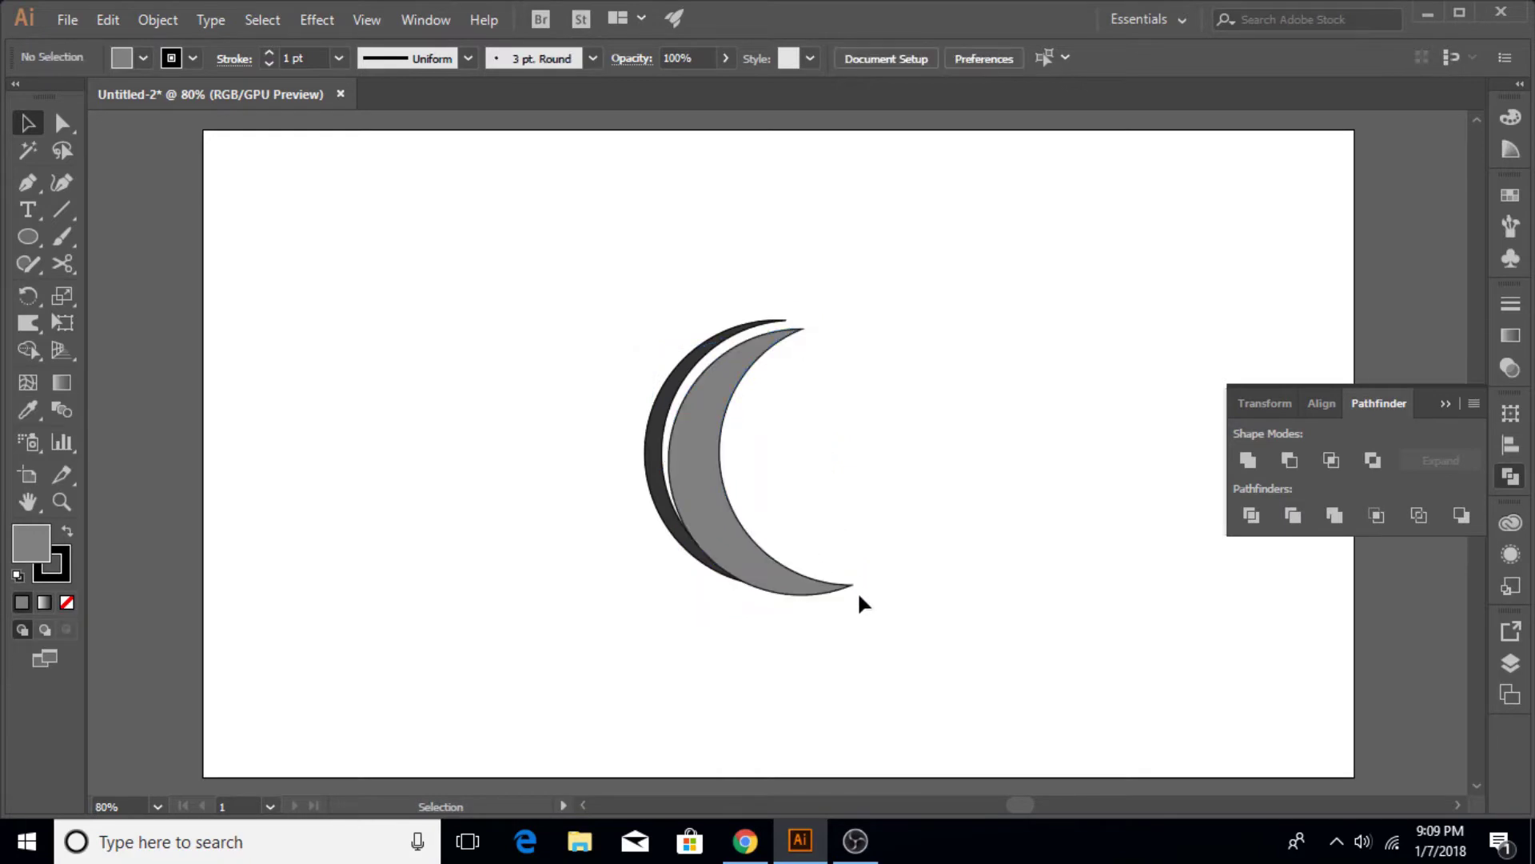
Rotate the gray crescent further counterclockwise and nudge it left and up to fit the dark crescent's inner curve.
left_click(803, 588)
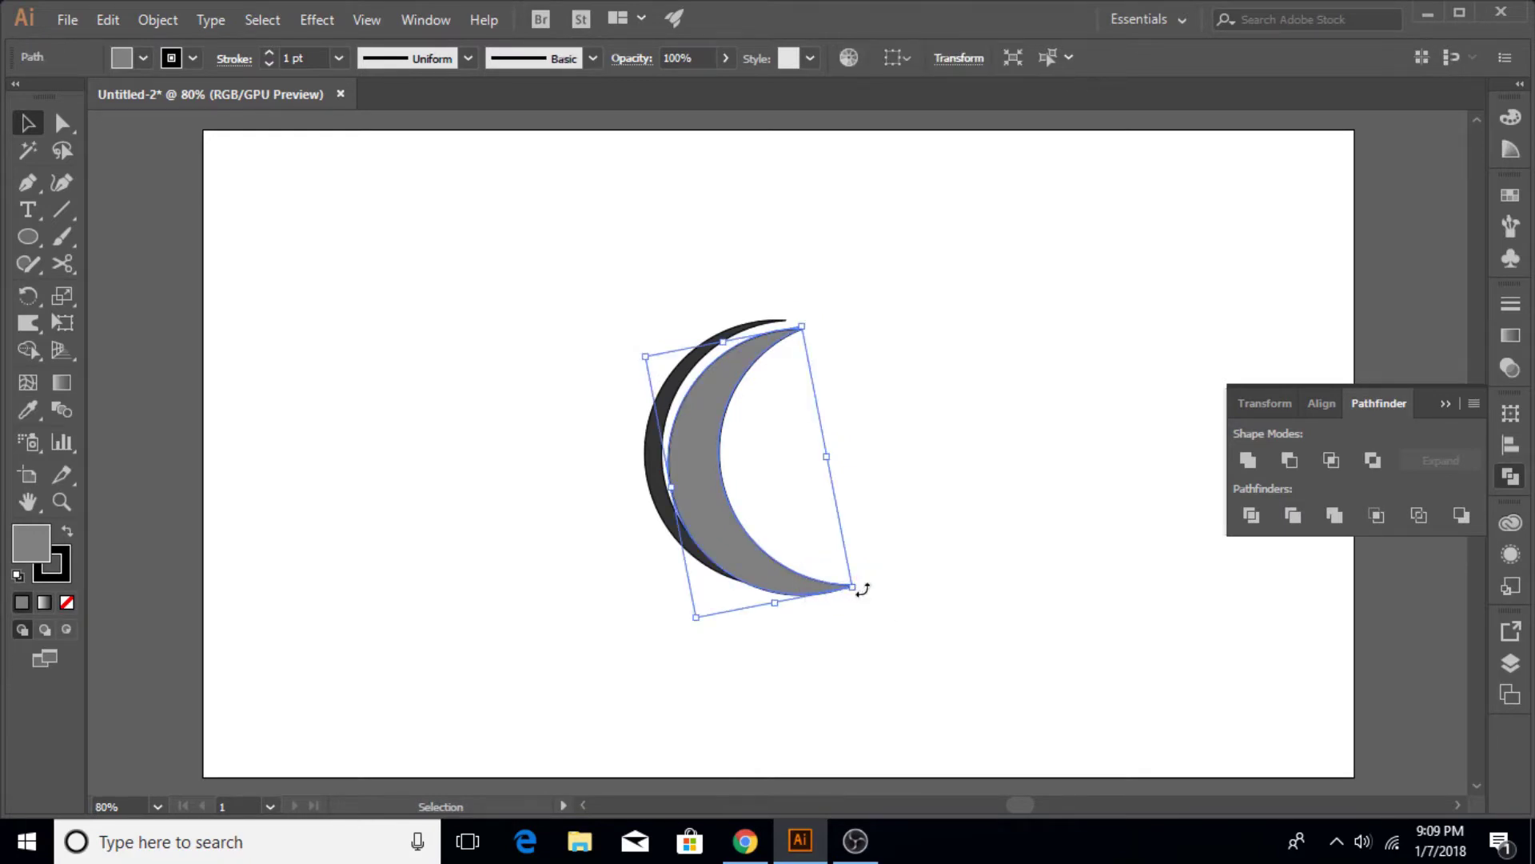
mouse_move(860, 586)
left_mouse_down()
mouse_move(890, 577)
mouse_move(881, 566)
left_mouse_up()
left_click_drag(682, 483, 686, 483)
key("Left")
key("Left")
key("Up")
left_click(887, 459)
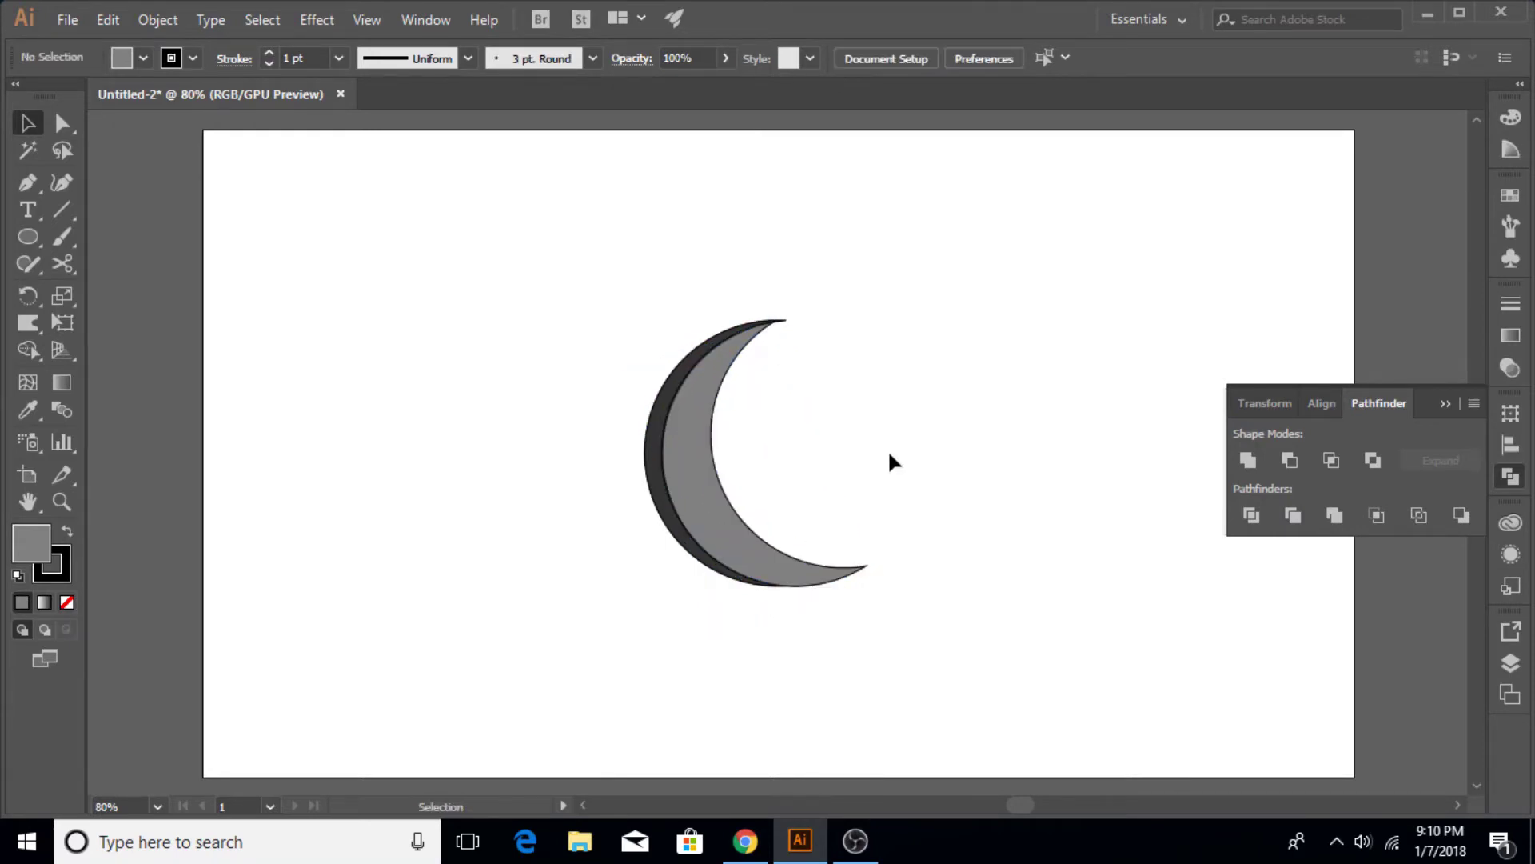
Rotate the gray crescent slightly clockwise and reposition it so its upper tip meets the dark crescent's tip.
left_click(682, 468)
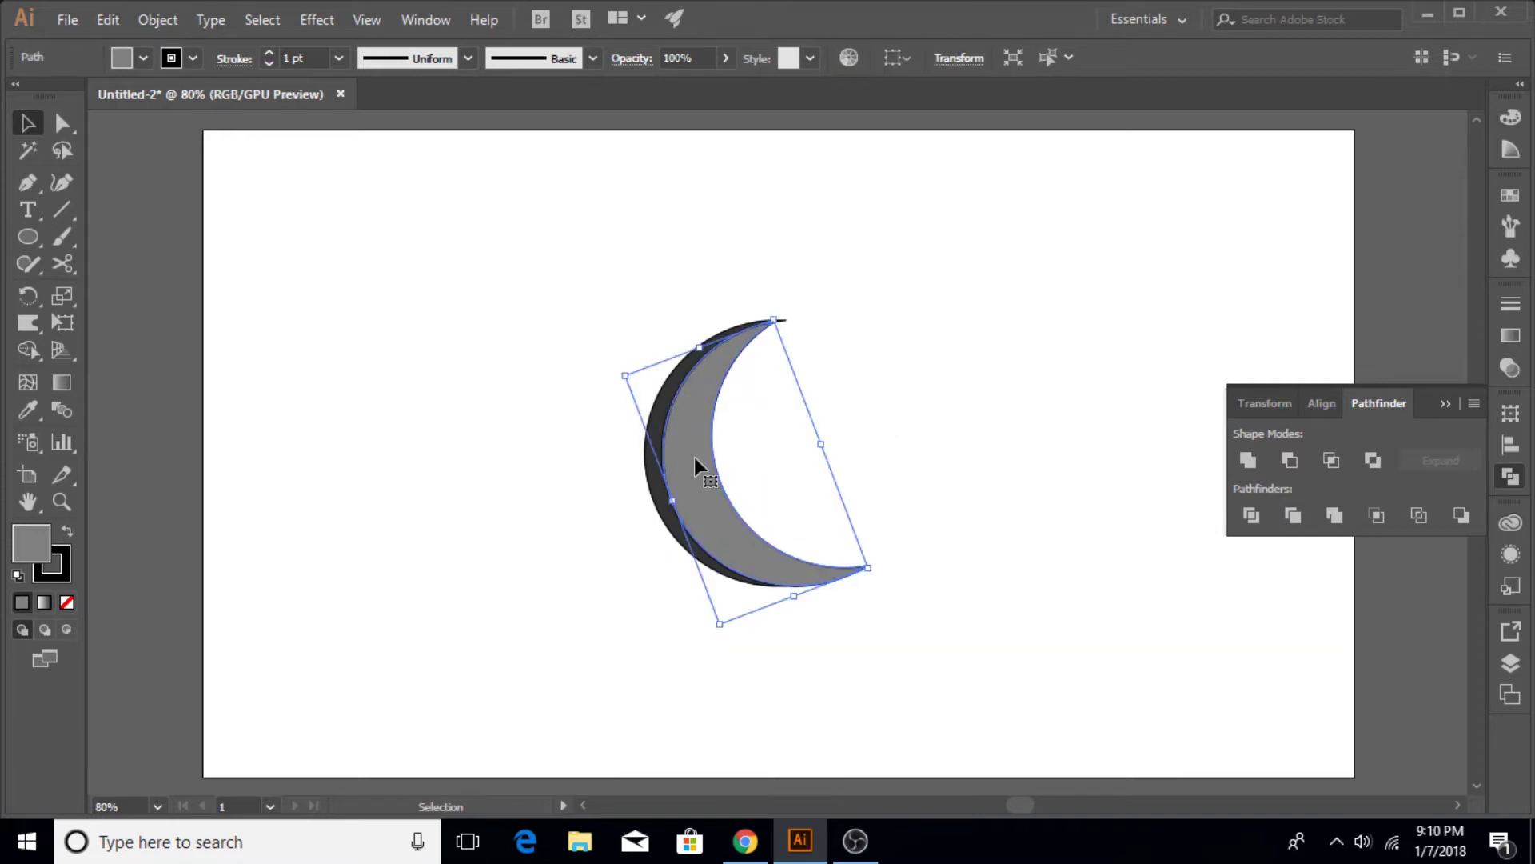
left_click(849, 400)
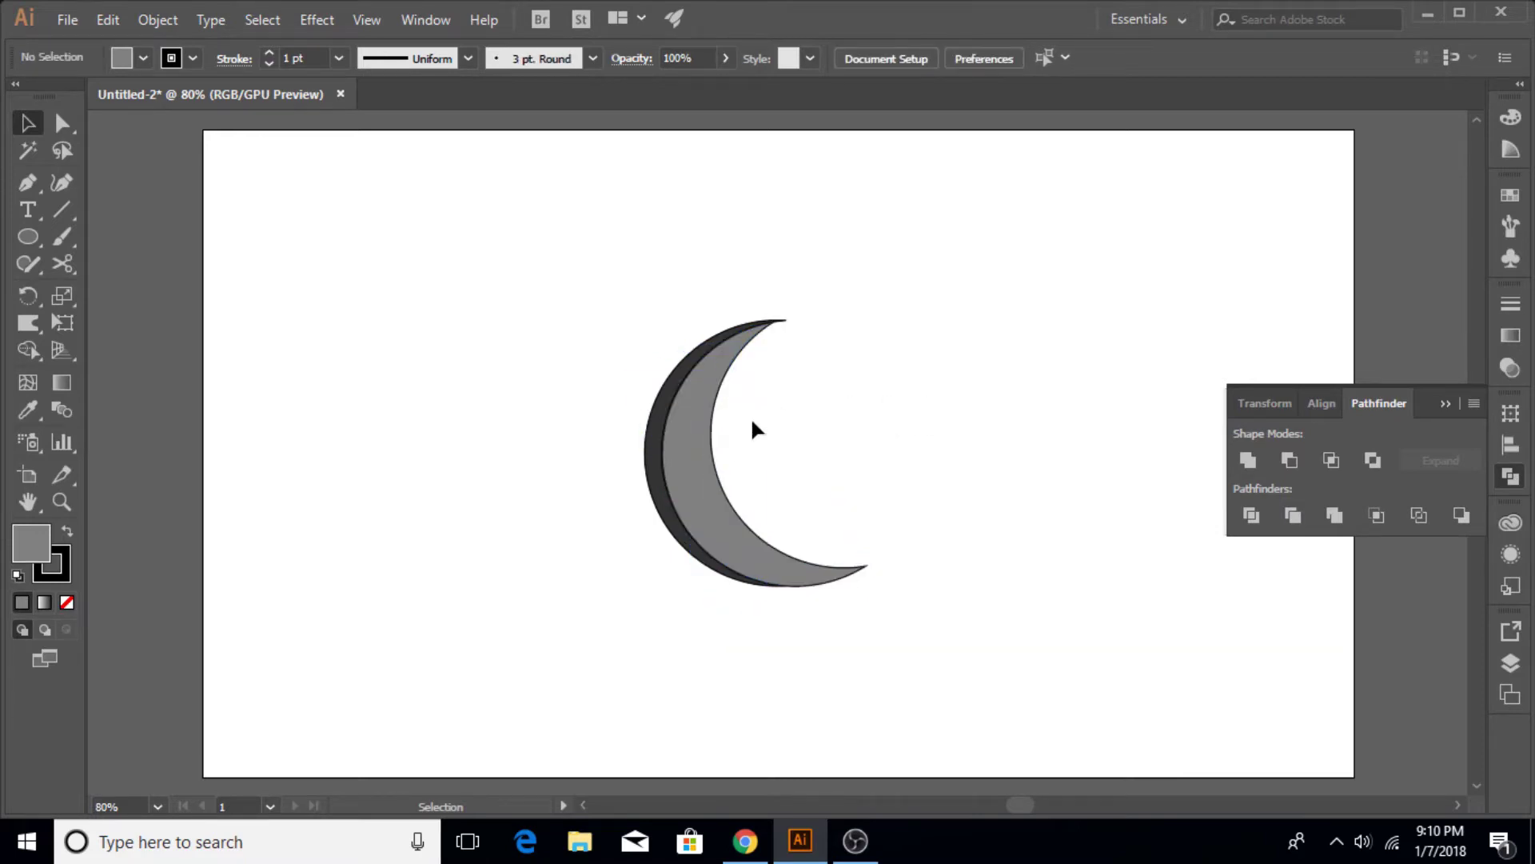
left_click(703, 435)
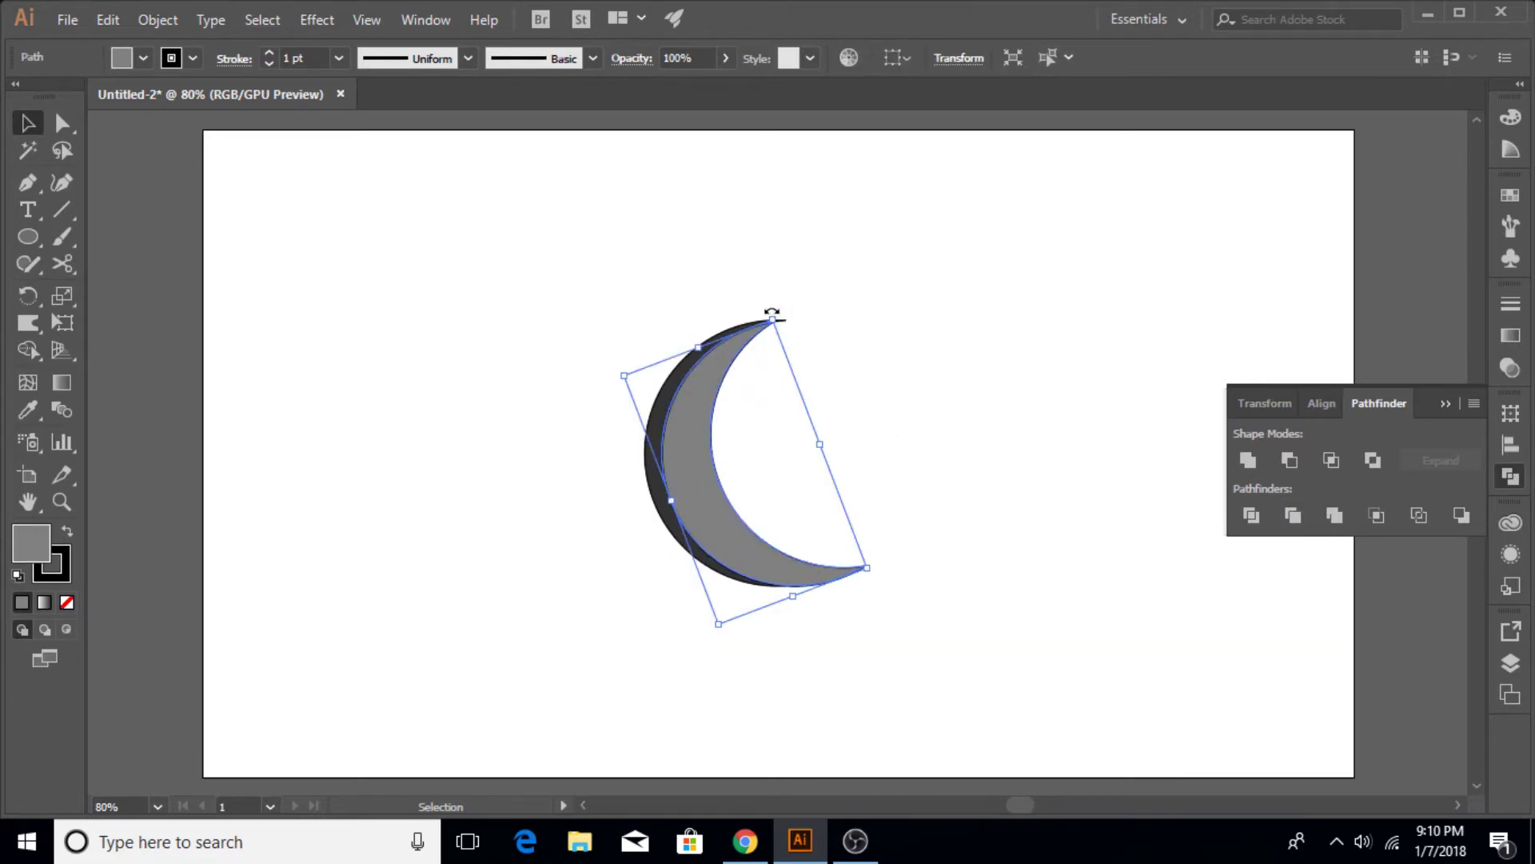
left_click_drag(772, 314, 786, 321)
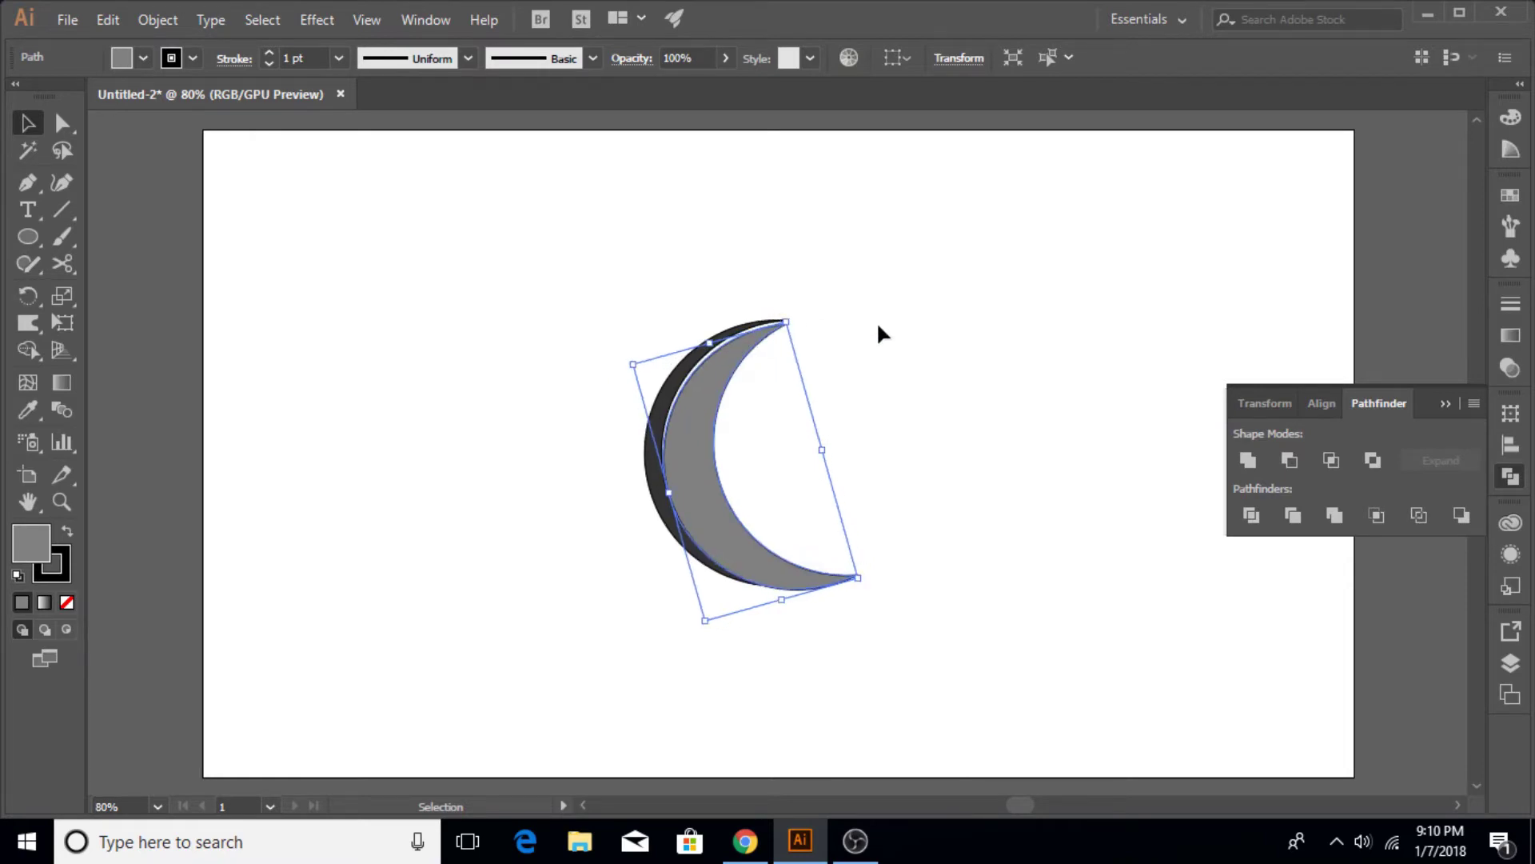
left_click(877, 332)
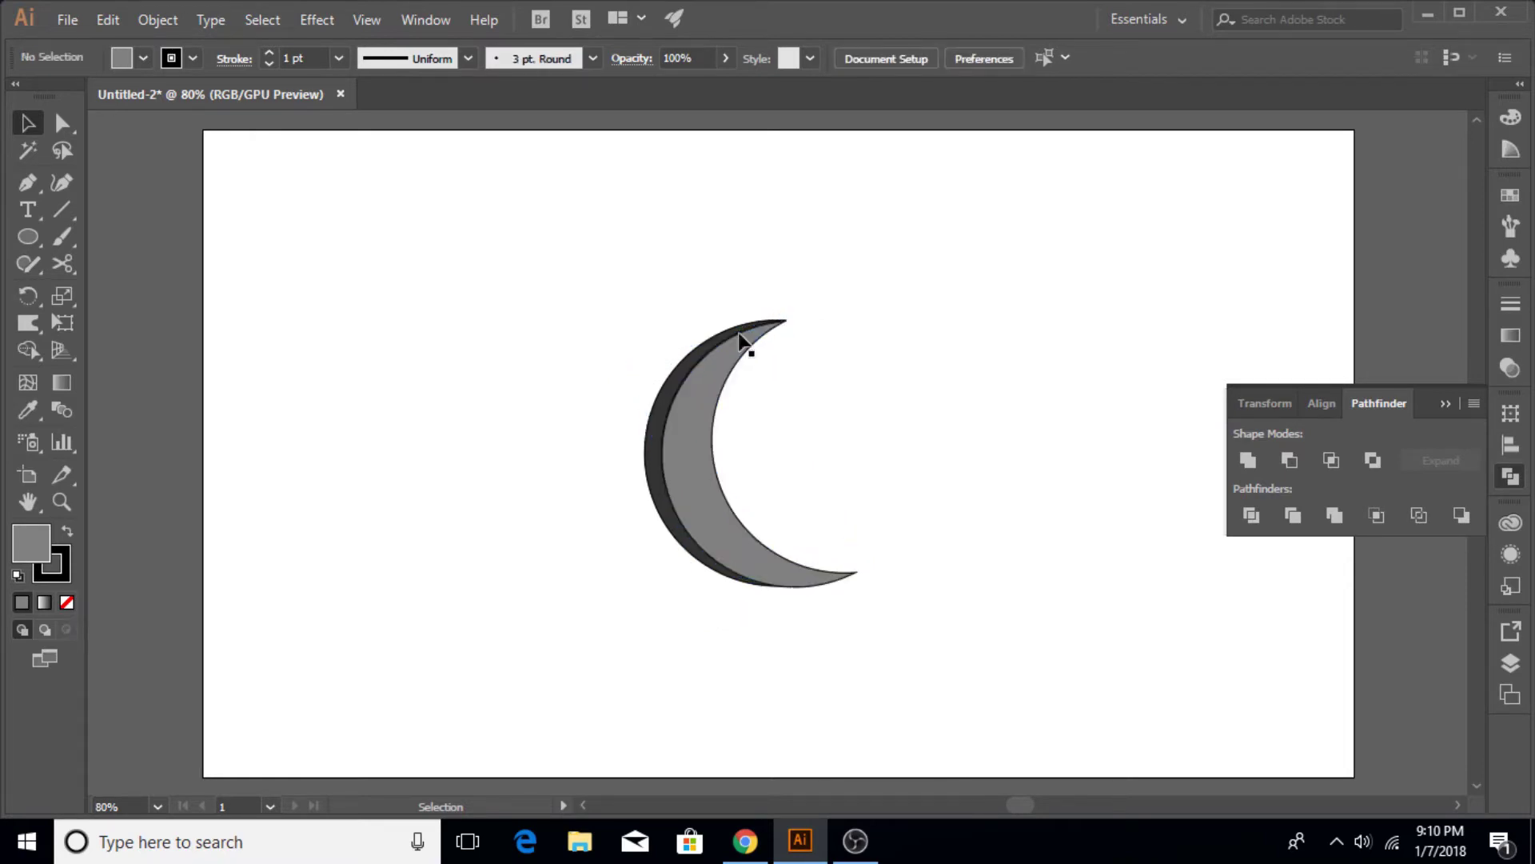
Duplicate the dark and gray crescent pair in front of itself and move the copy upward.
left_click_drag(595, 299, 896, 572)
left_click(107, 19)
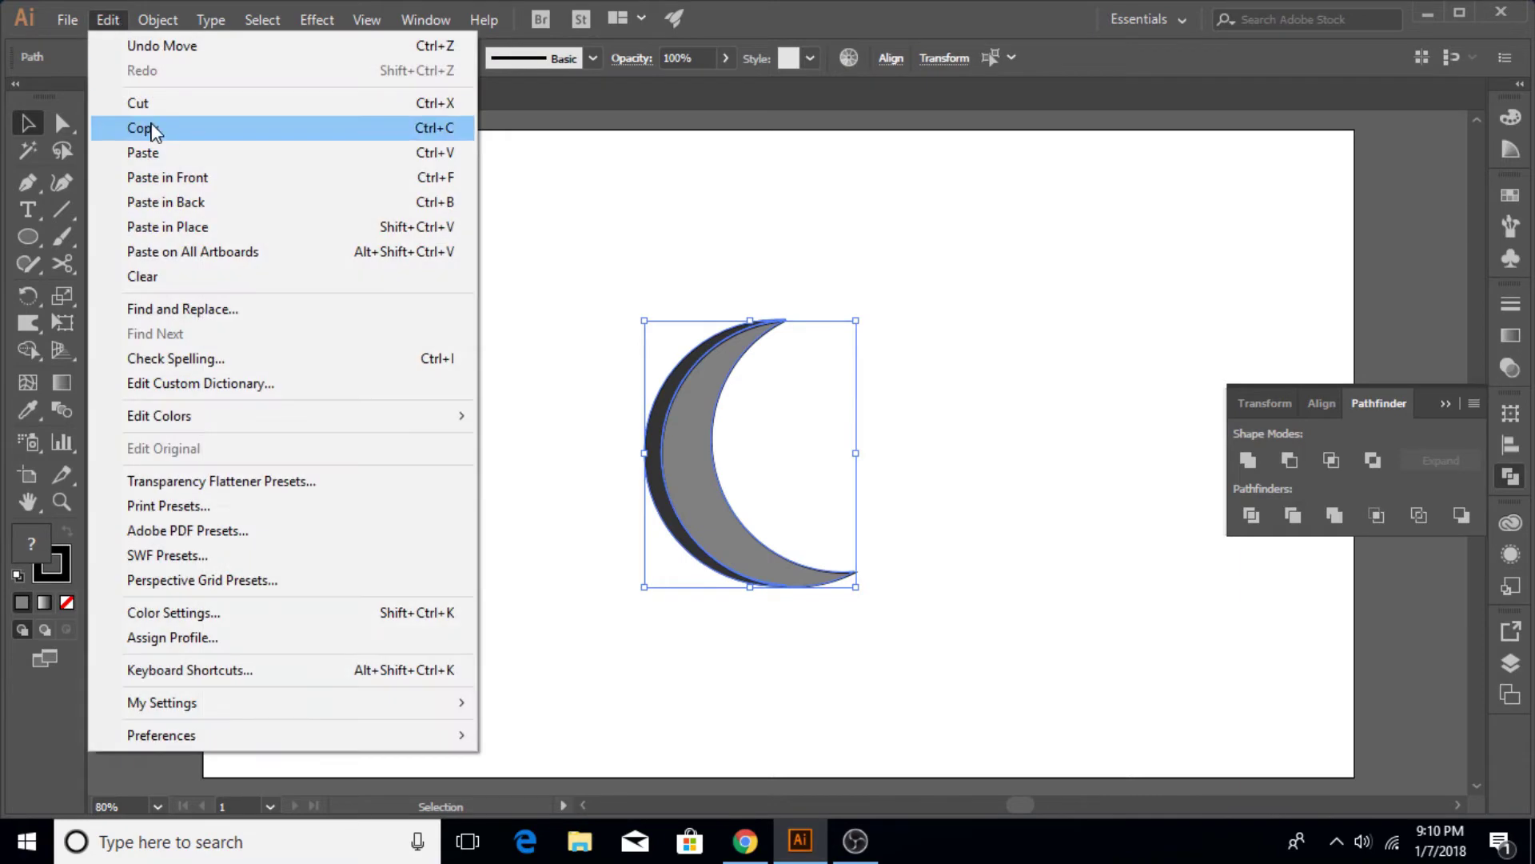
left_click(199, 127)
left_click(107, 19)
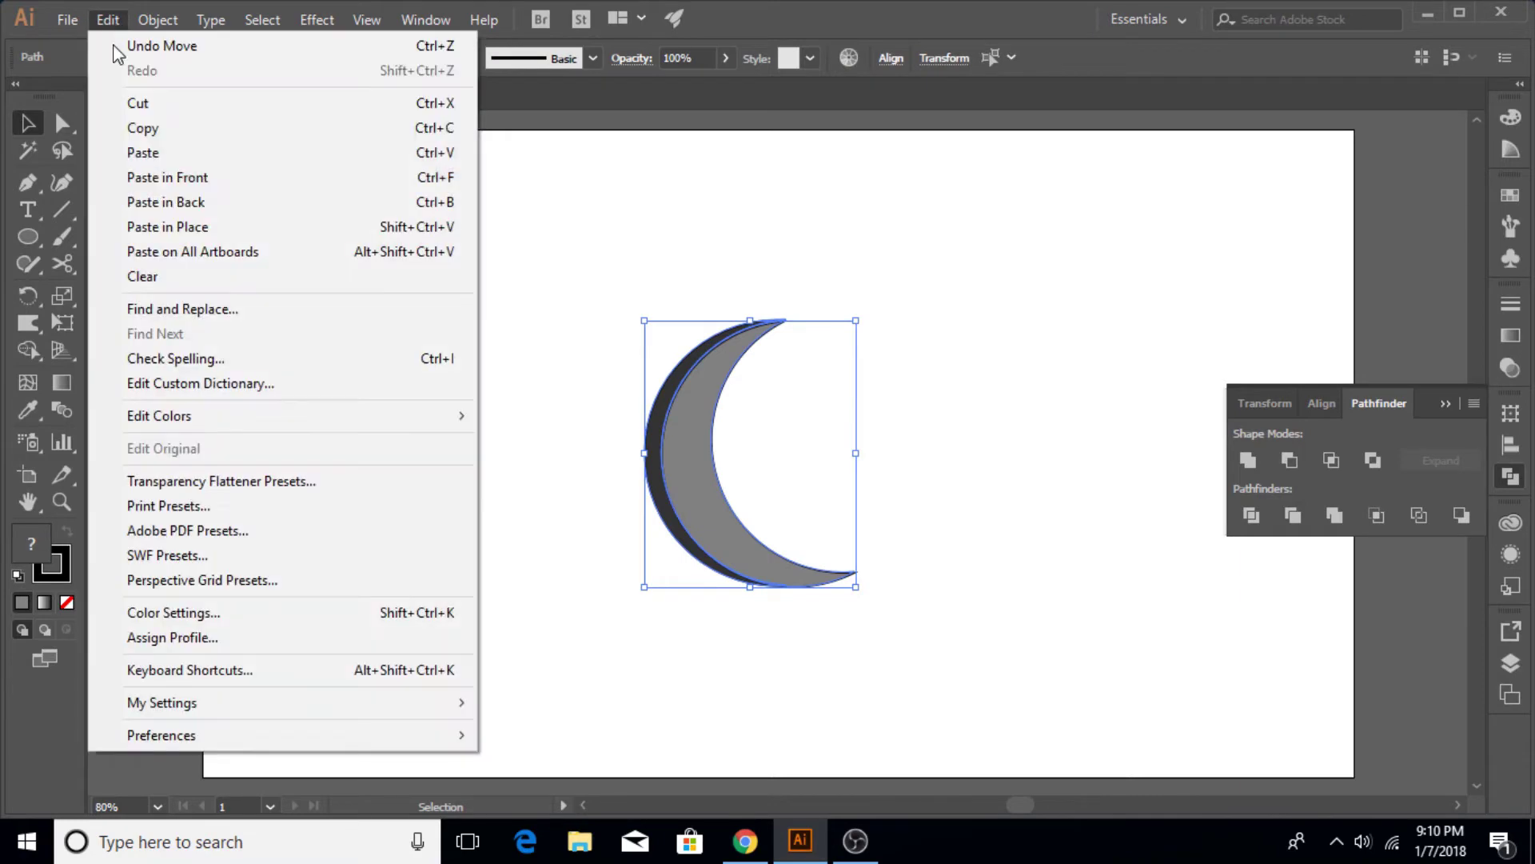
left_click(184, 176)
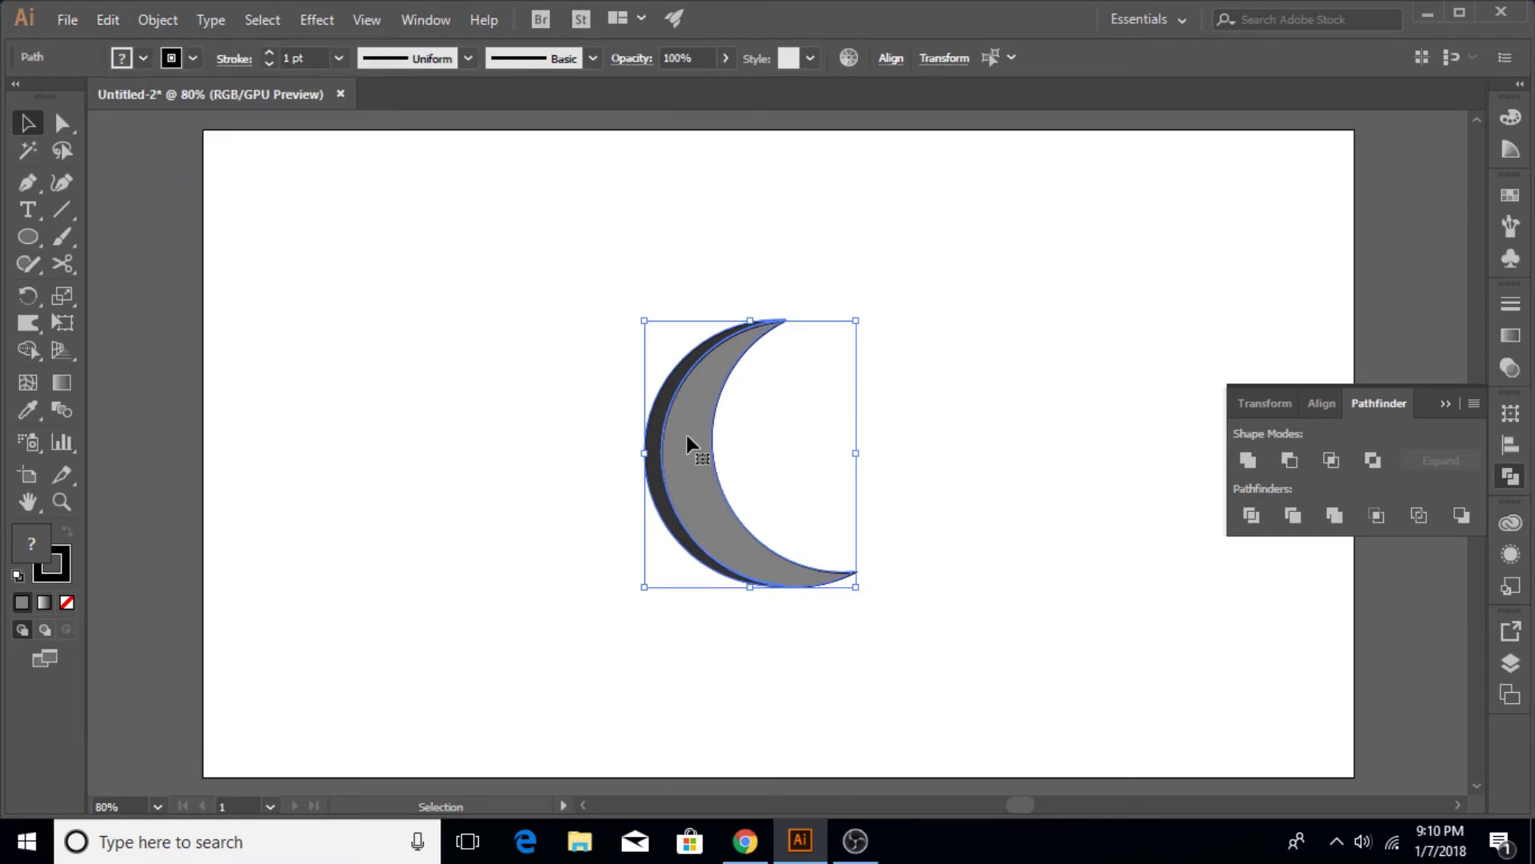
left_click_drag(689, 443, 690, 331)
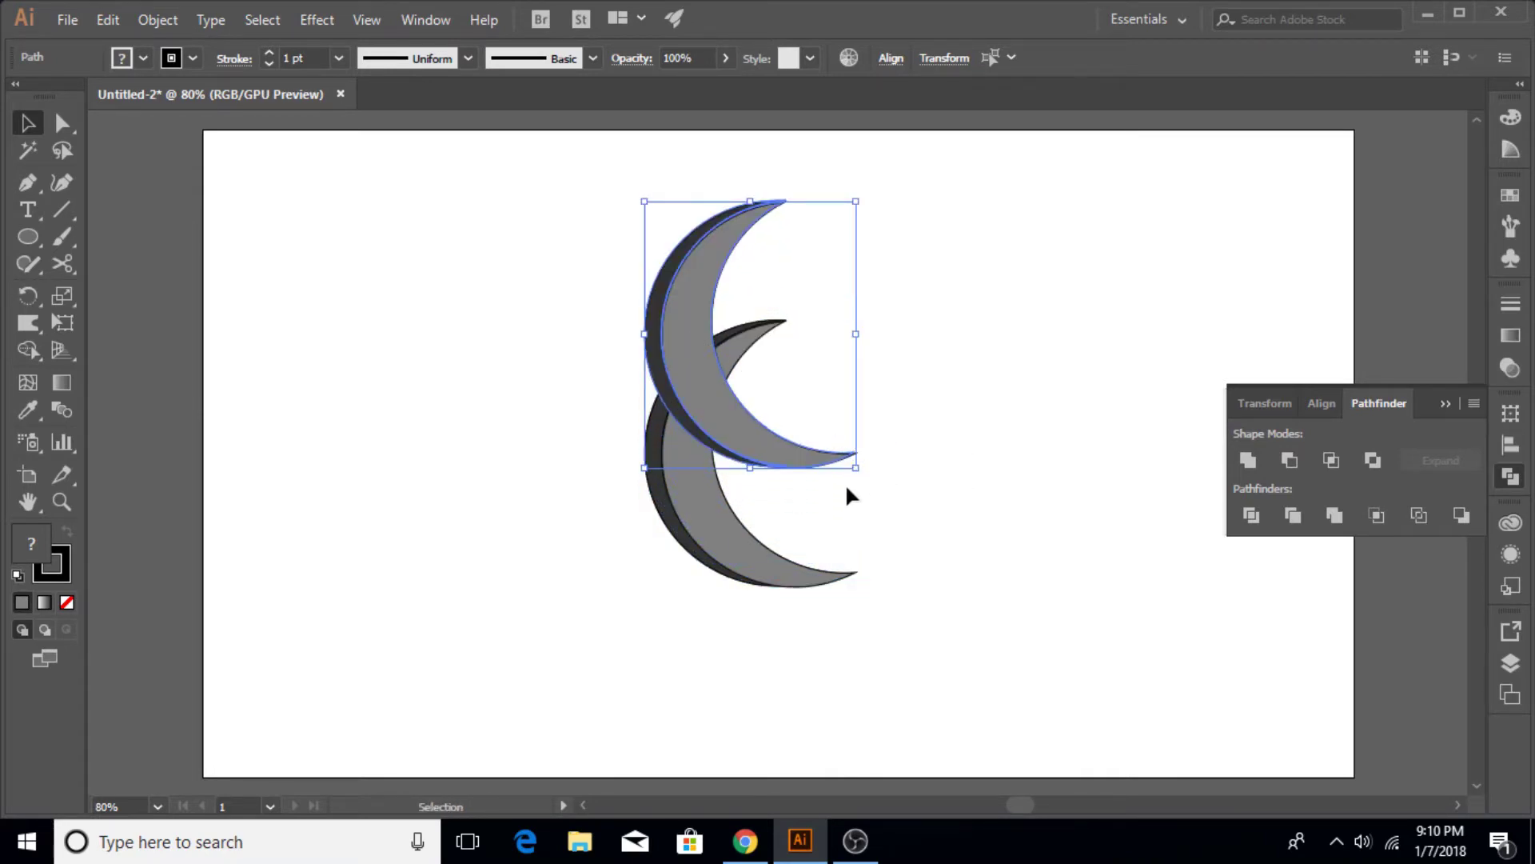
Rotate the copied crescent pair clockwise and nudge it so its inner curve sits against the original pair's upper outer edge.
left_click_drag(858, 472, 596, 466)
left_click_drag(739, 276, 742, 296)
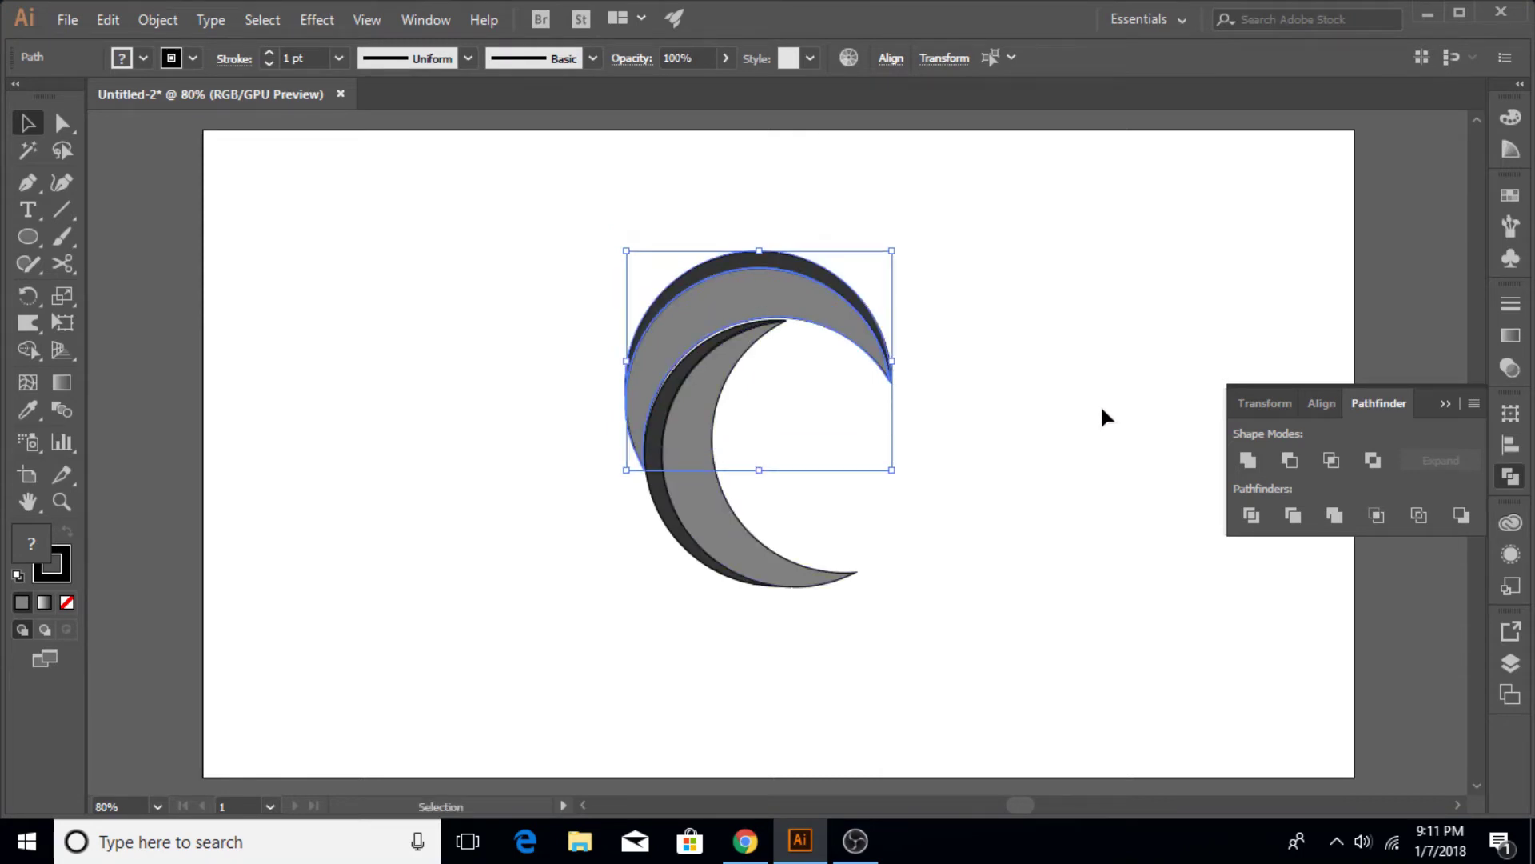
key("Right")
key("Left")
key("Left")
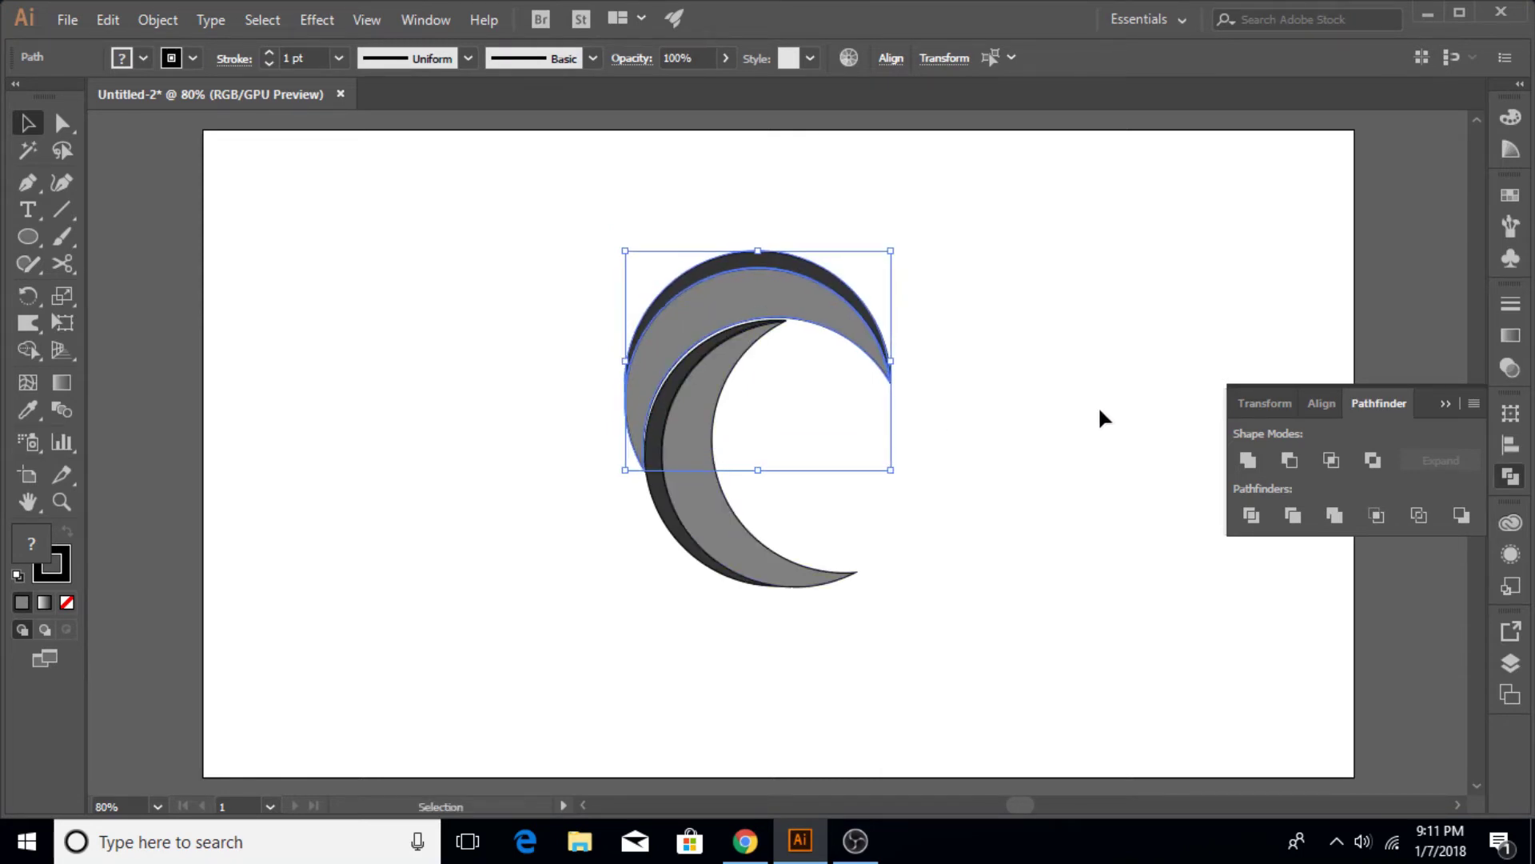
key("Down")
key("Left")
key("Down")
key("Right")
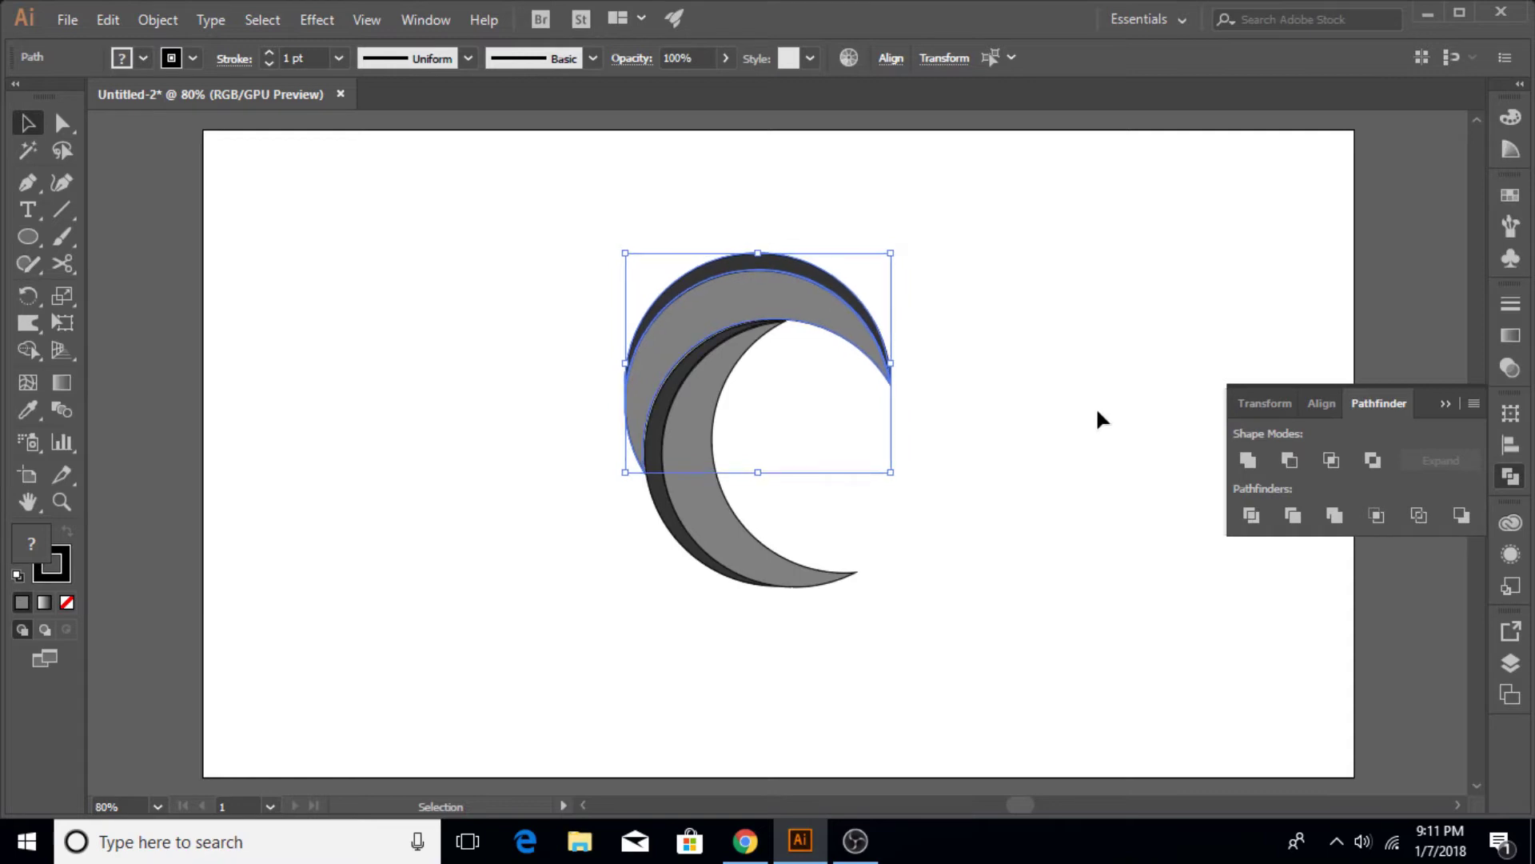
key("Right")
key("Right")
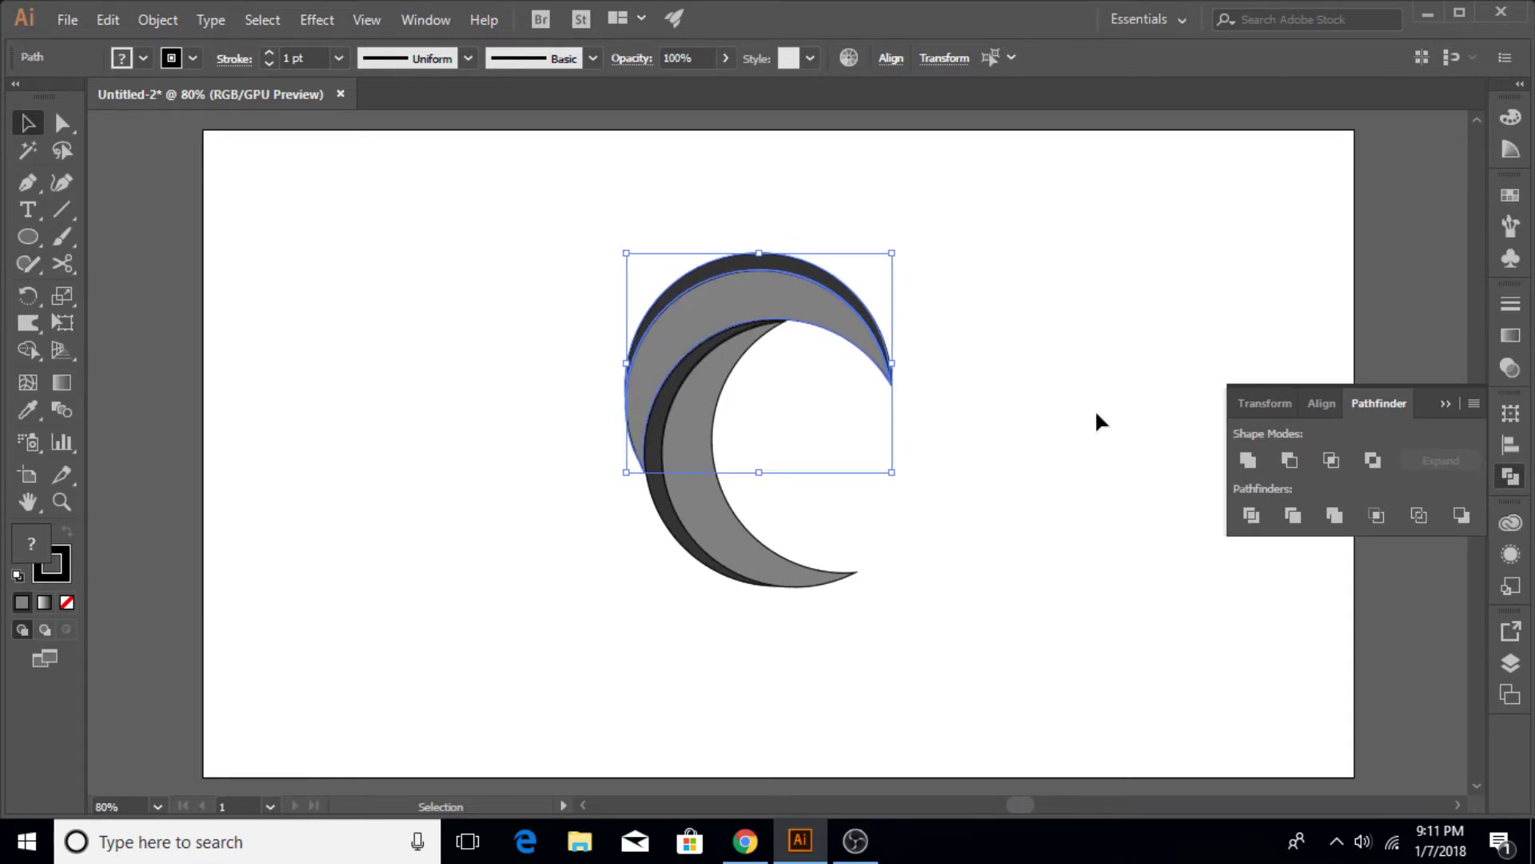
left_click(920, 324)
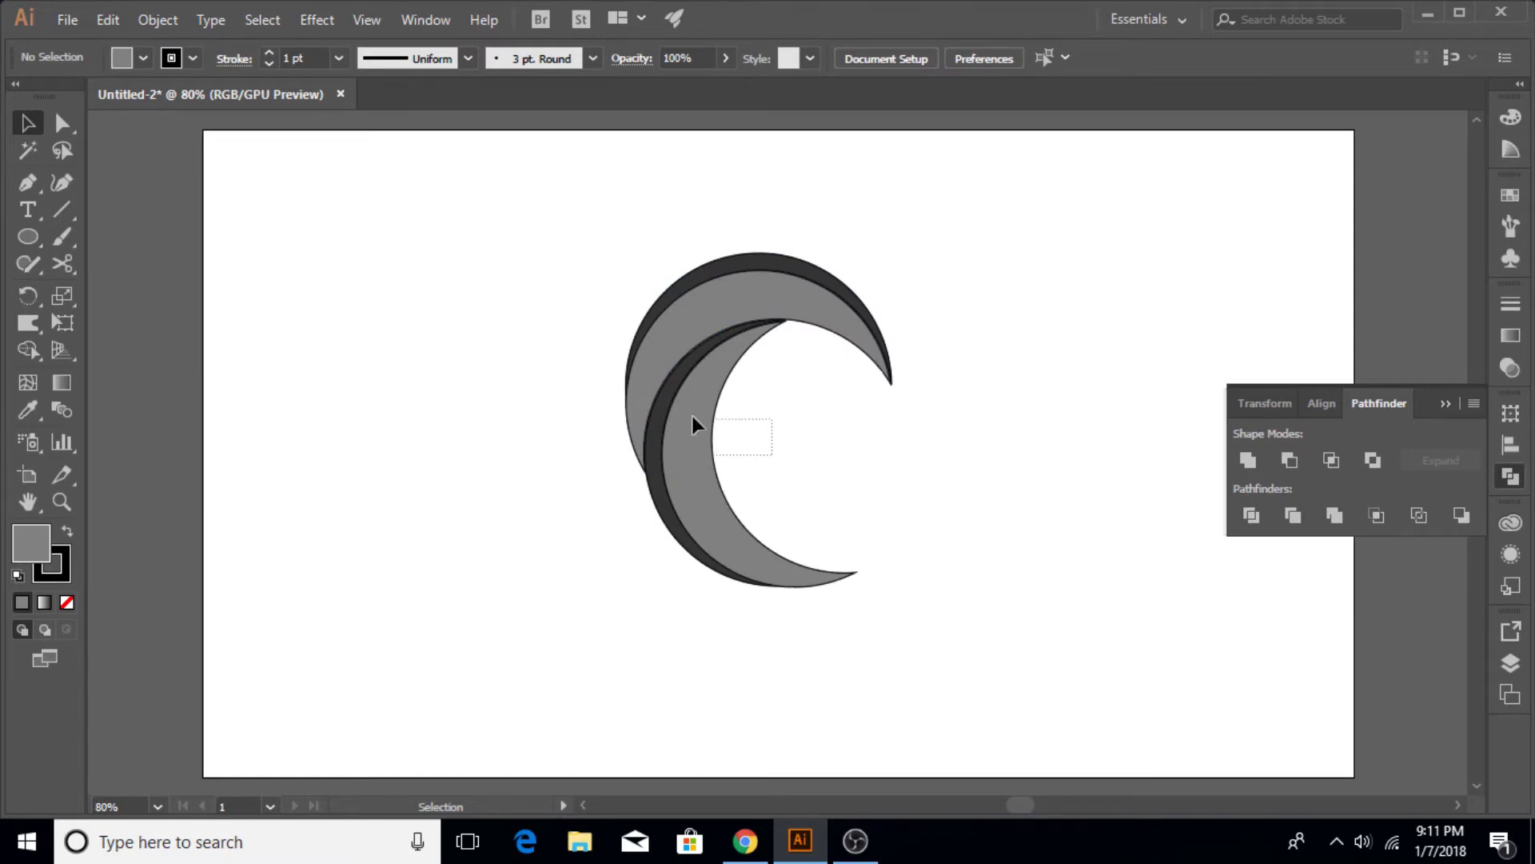
Remove the stroke from all four crescents by setting it to None.
left_click_drag(693, 416, 602, 251)
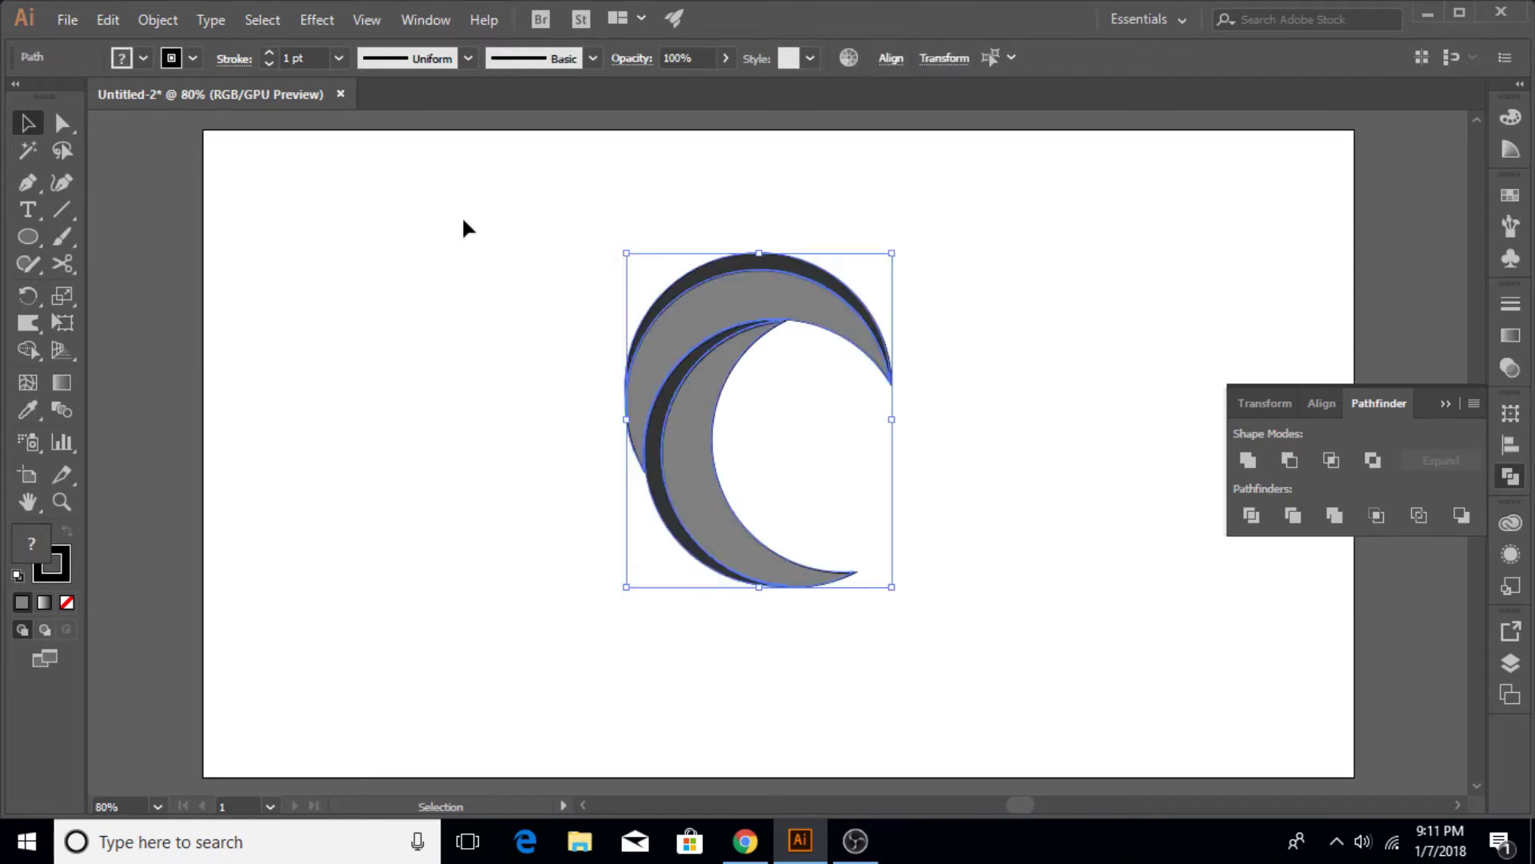
left_click(189, 58)
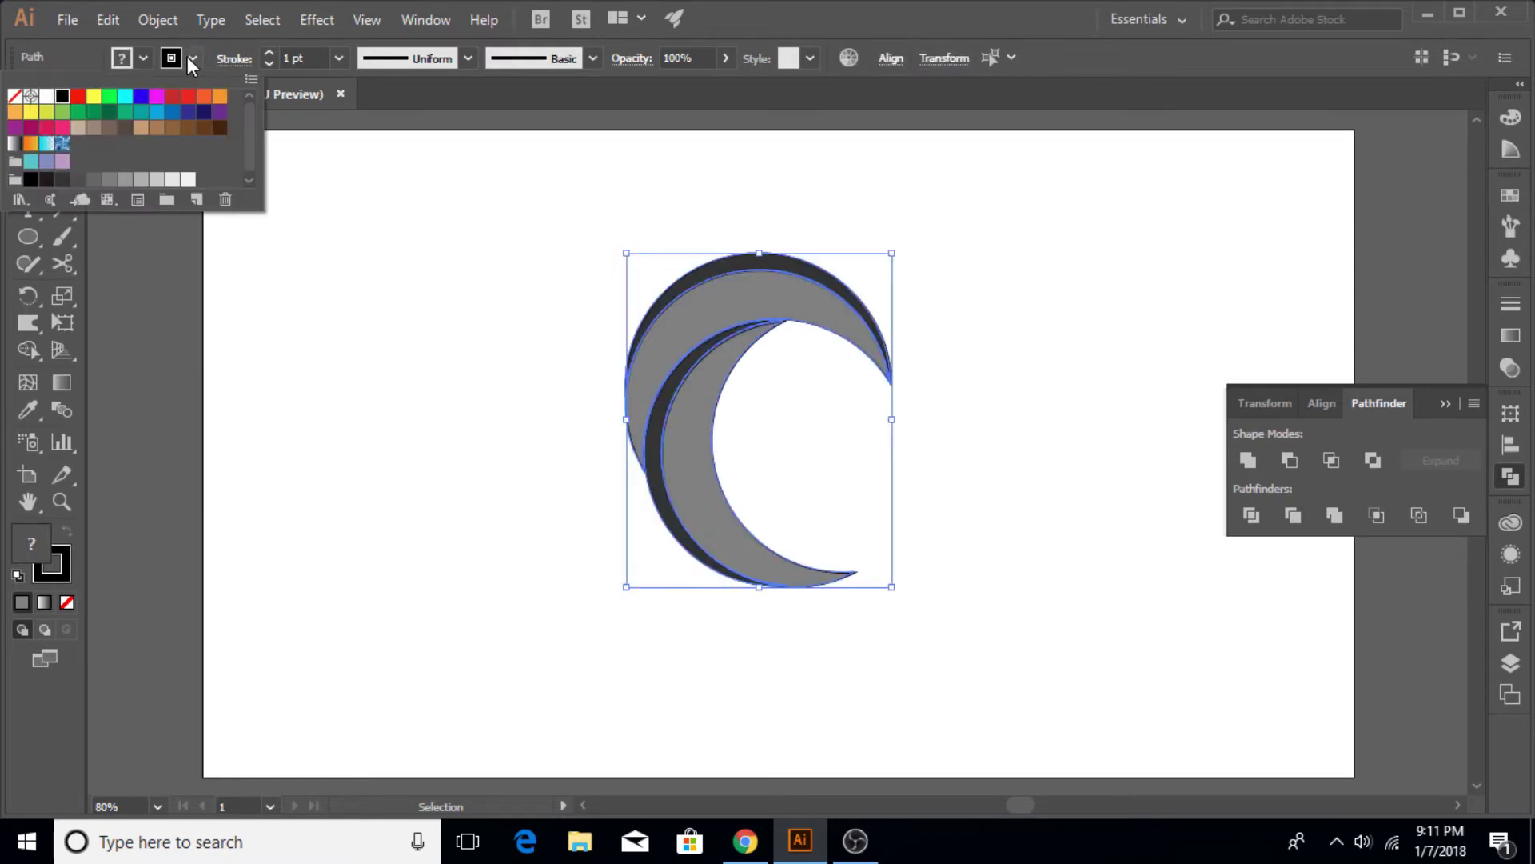
left_click(14, 96)
left_click(603, 324)
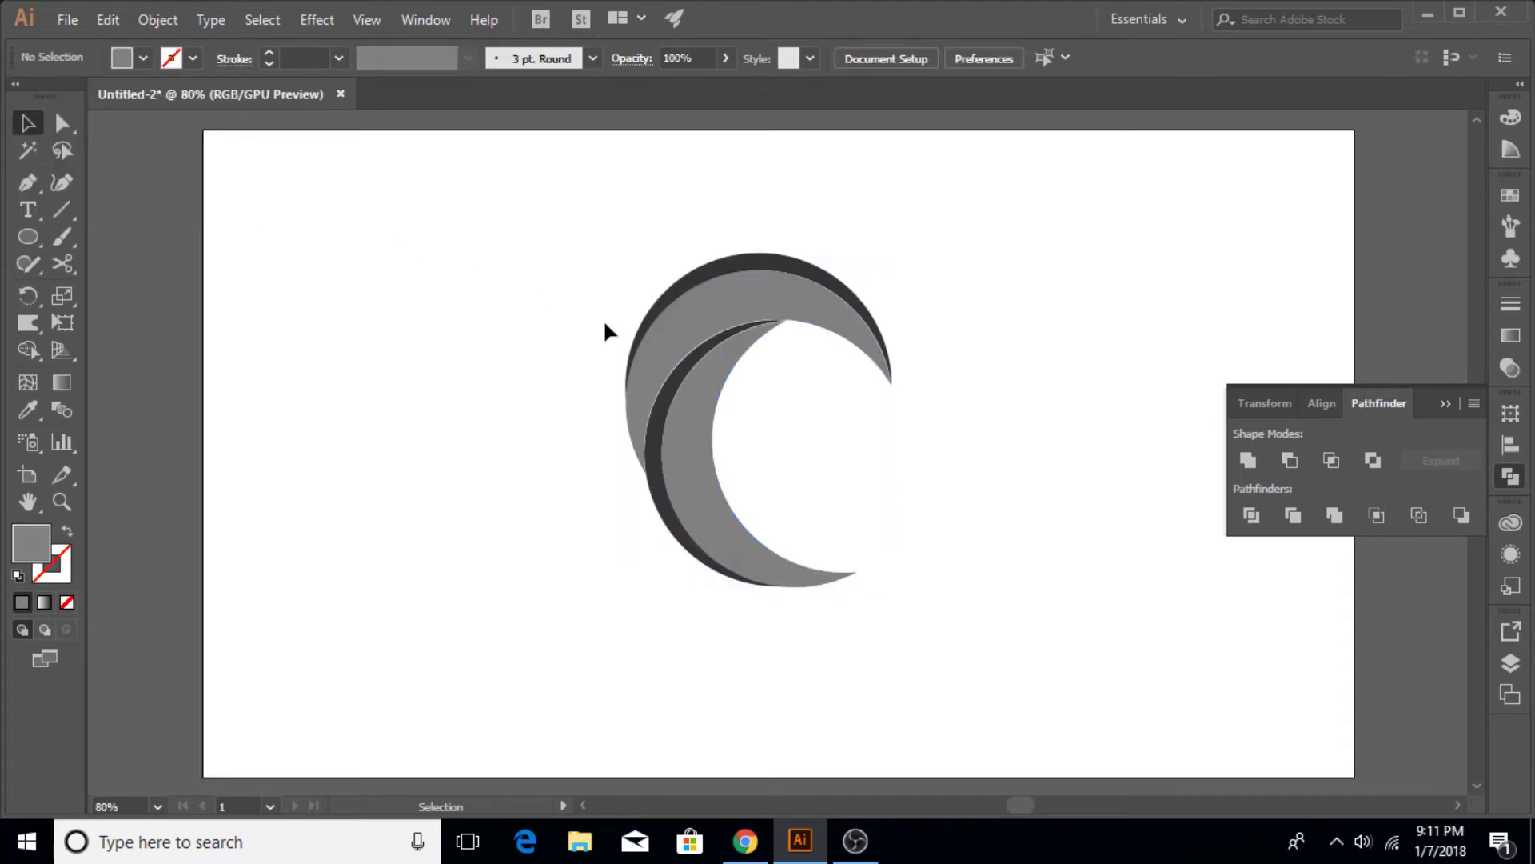
left_click(722, 411)
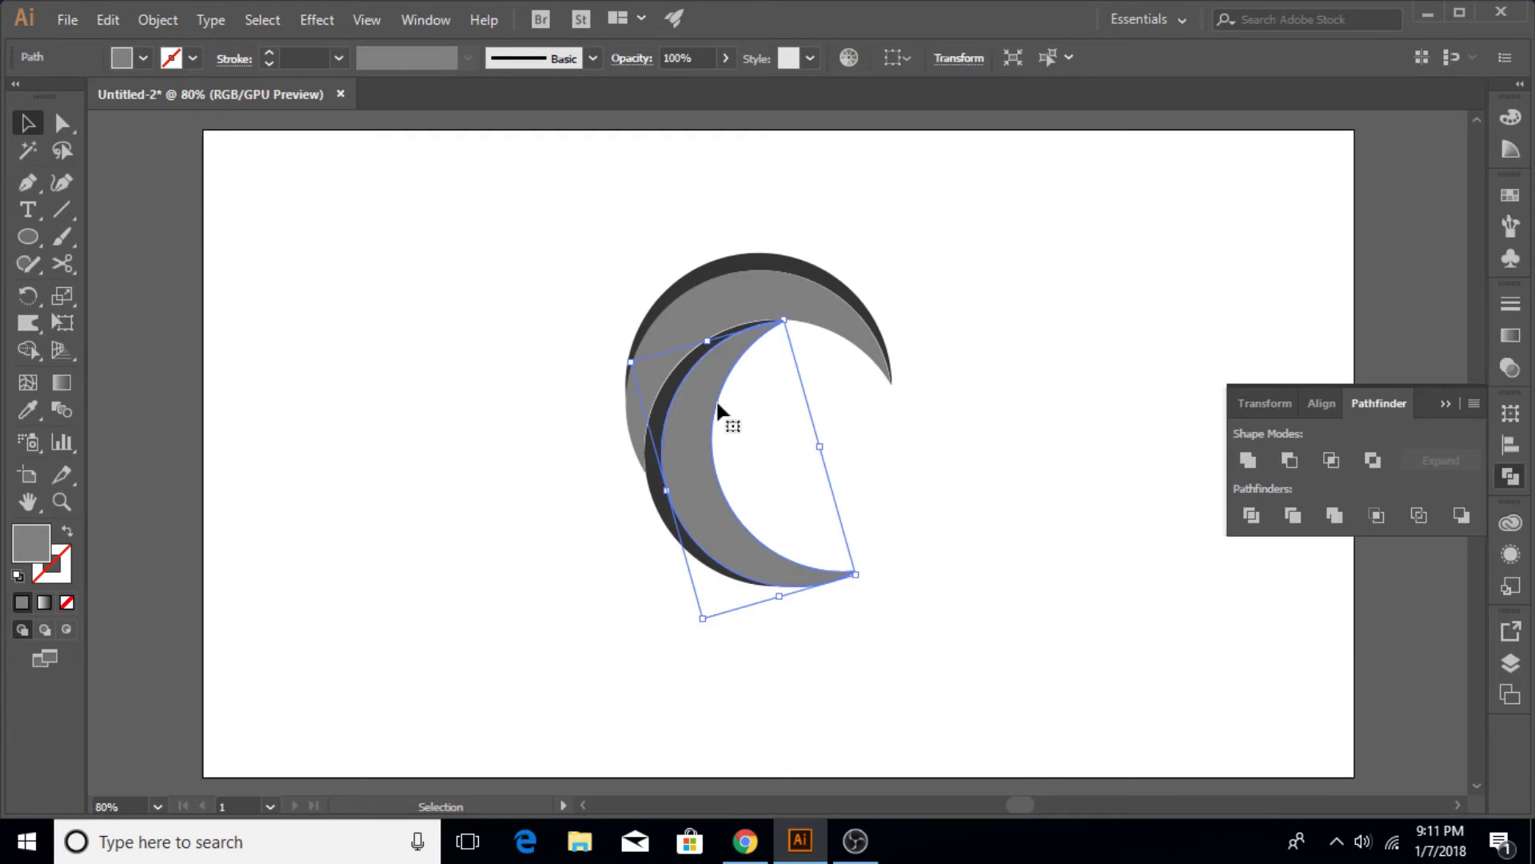
left_click(759, 411)
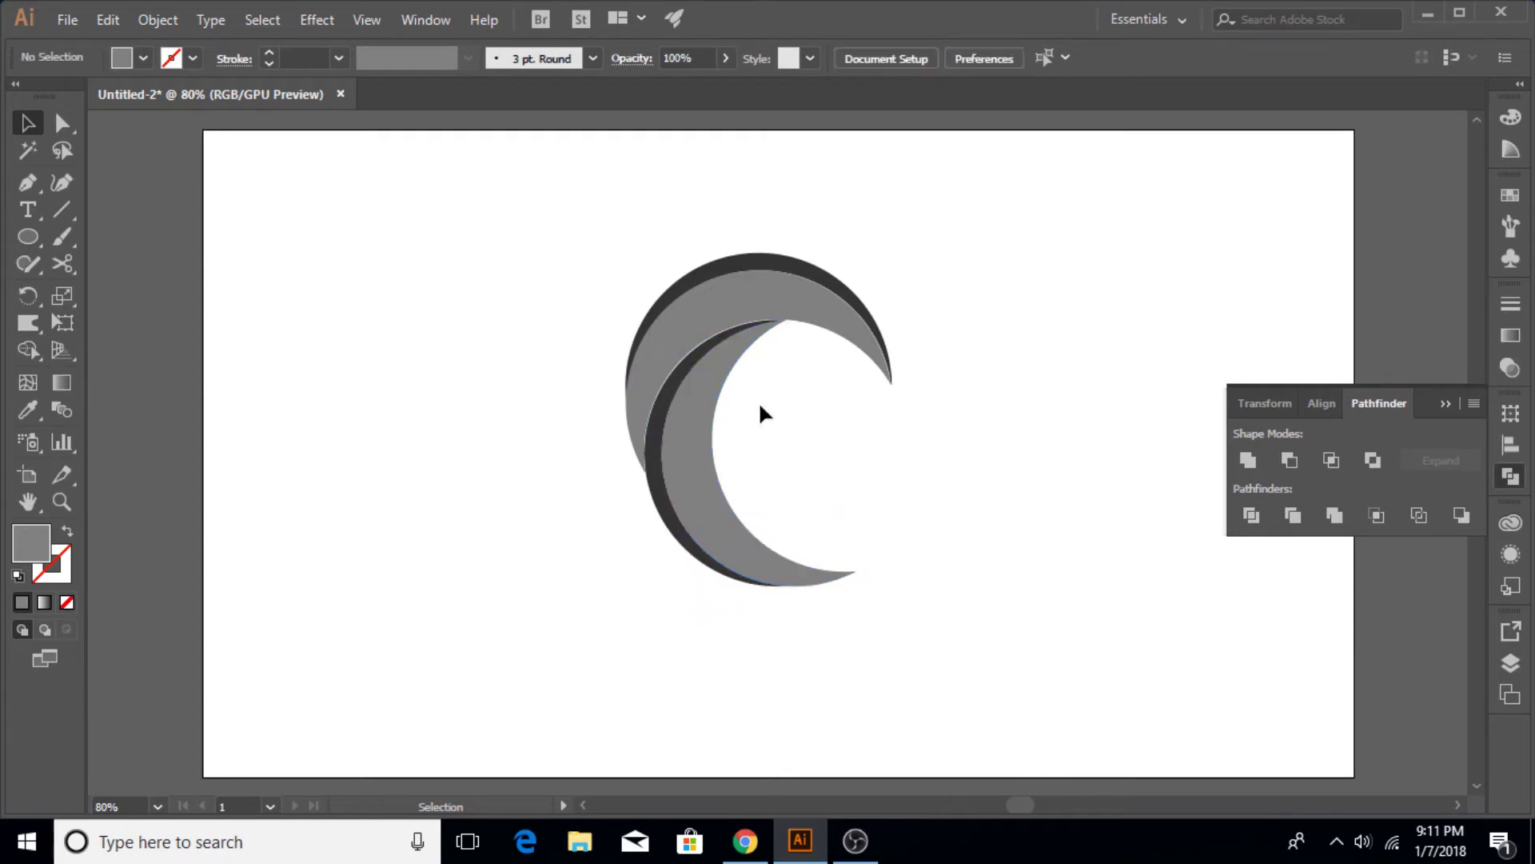
left_click(660, 405)
Nudge the upper crescent pair down slightly to close the gap along the lower dark crescent.
left_click_drag(634, 235, 749, 295)
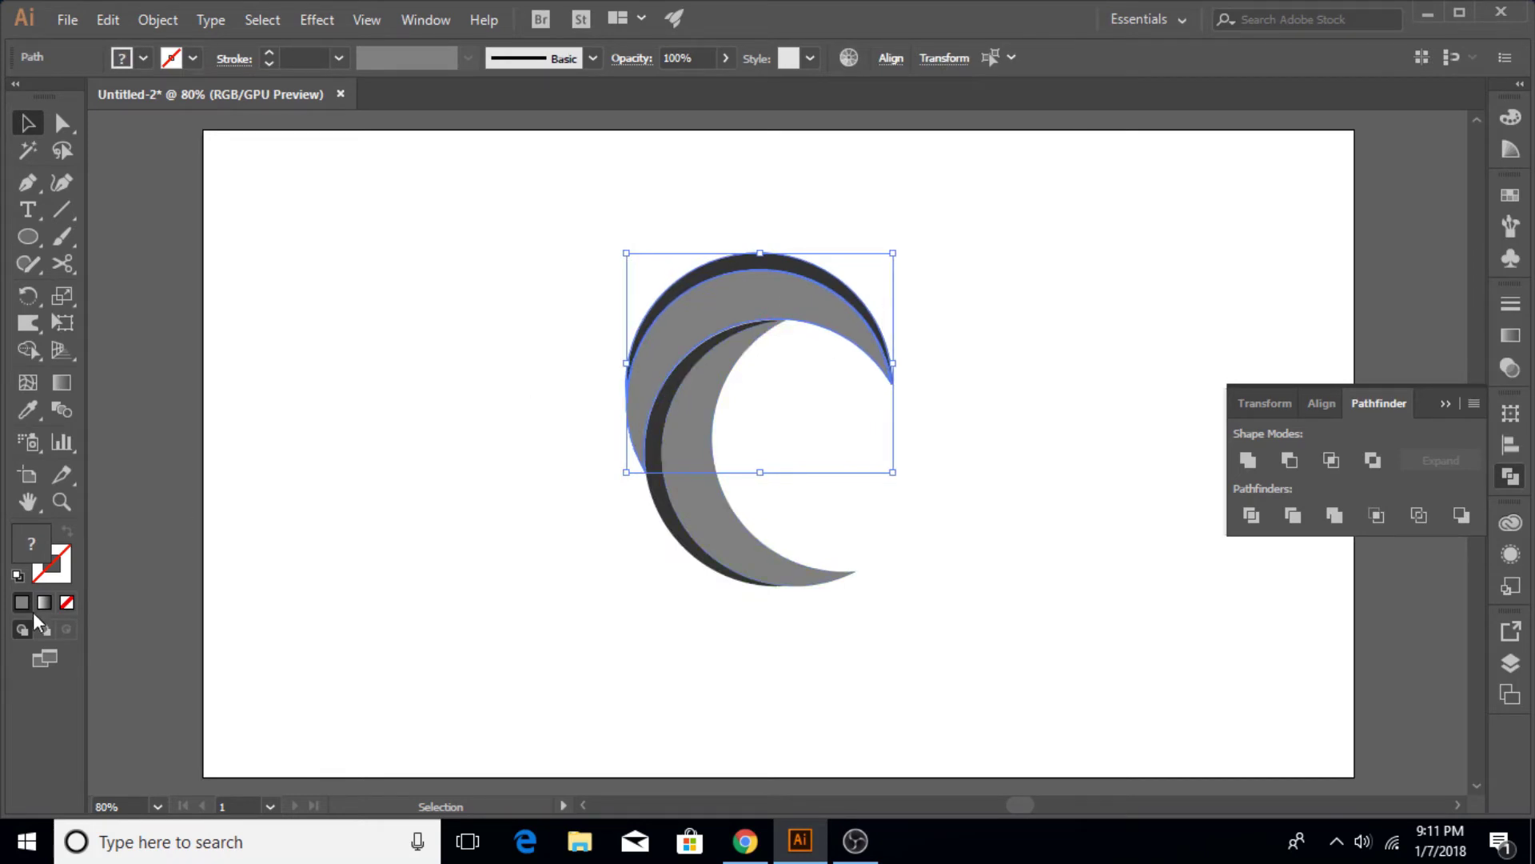
left_click(60, 504)
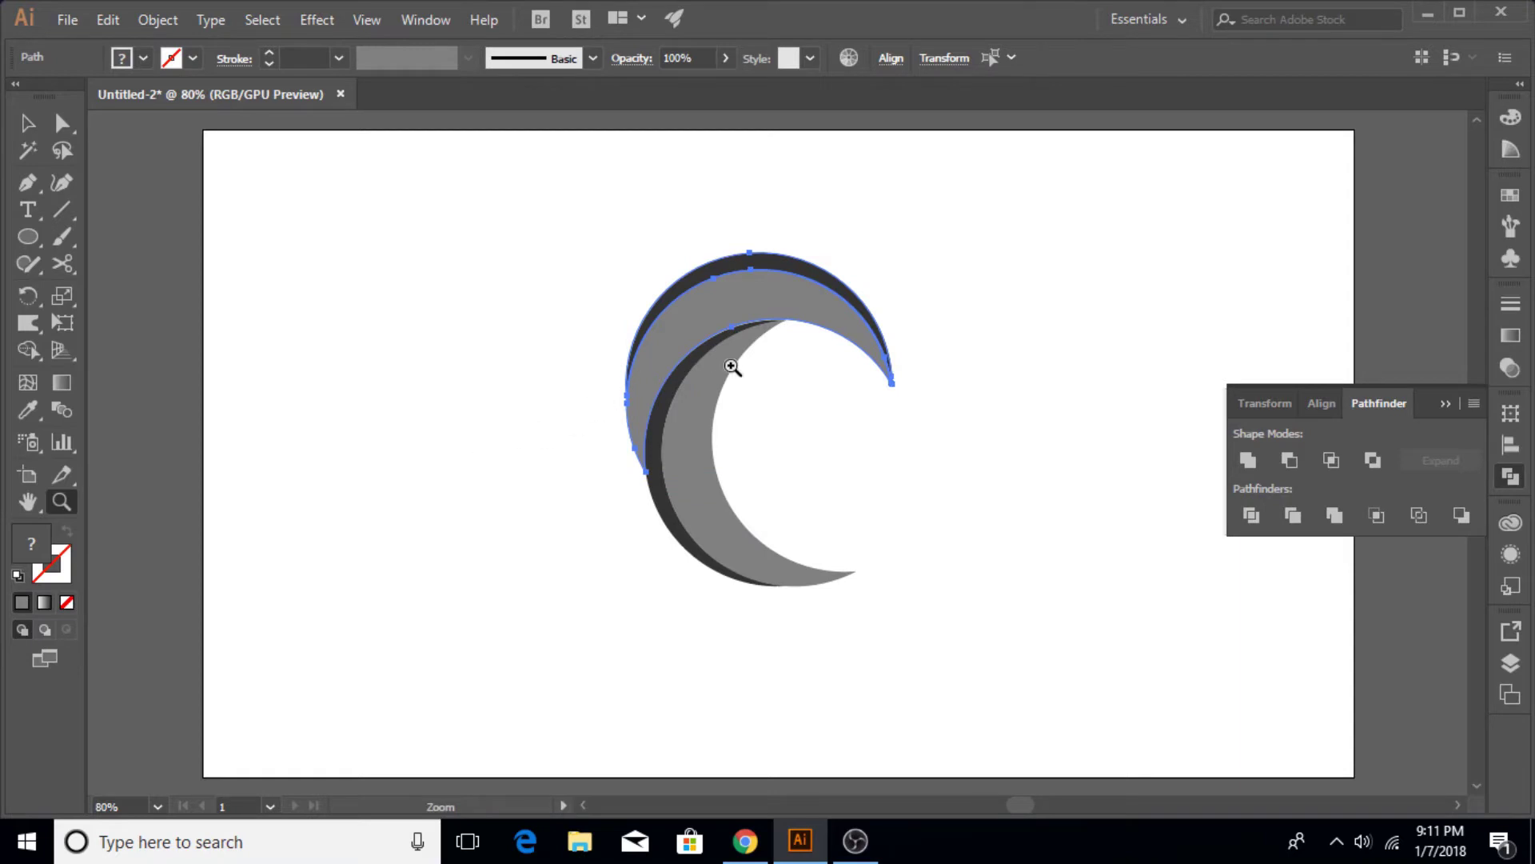
left_click(724, 327)
left_click(826, 451)
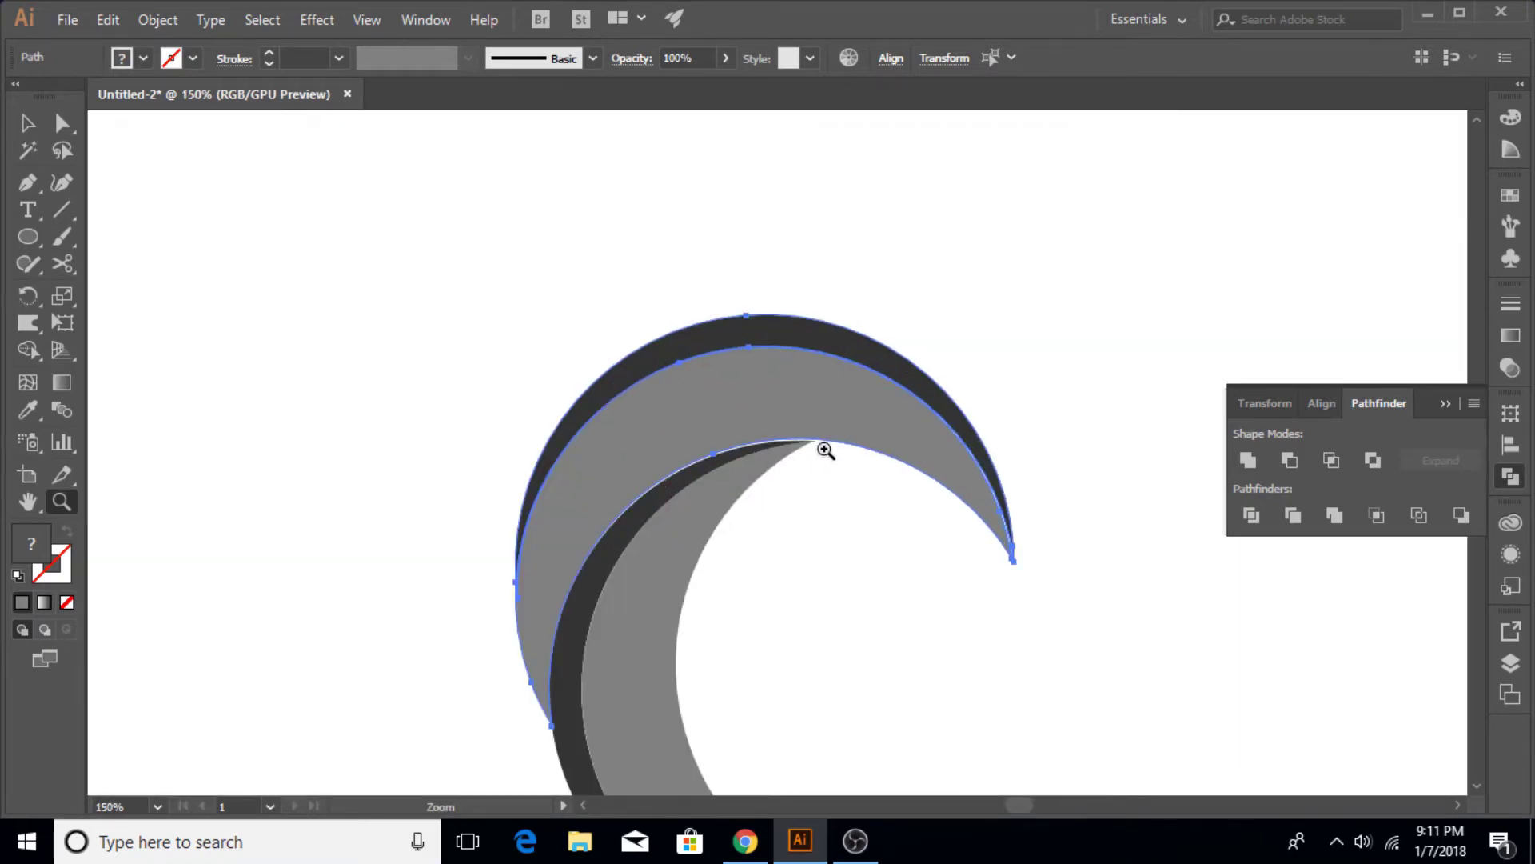
left_click(27, 122)
left_click(781, 442)
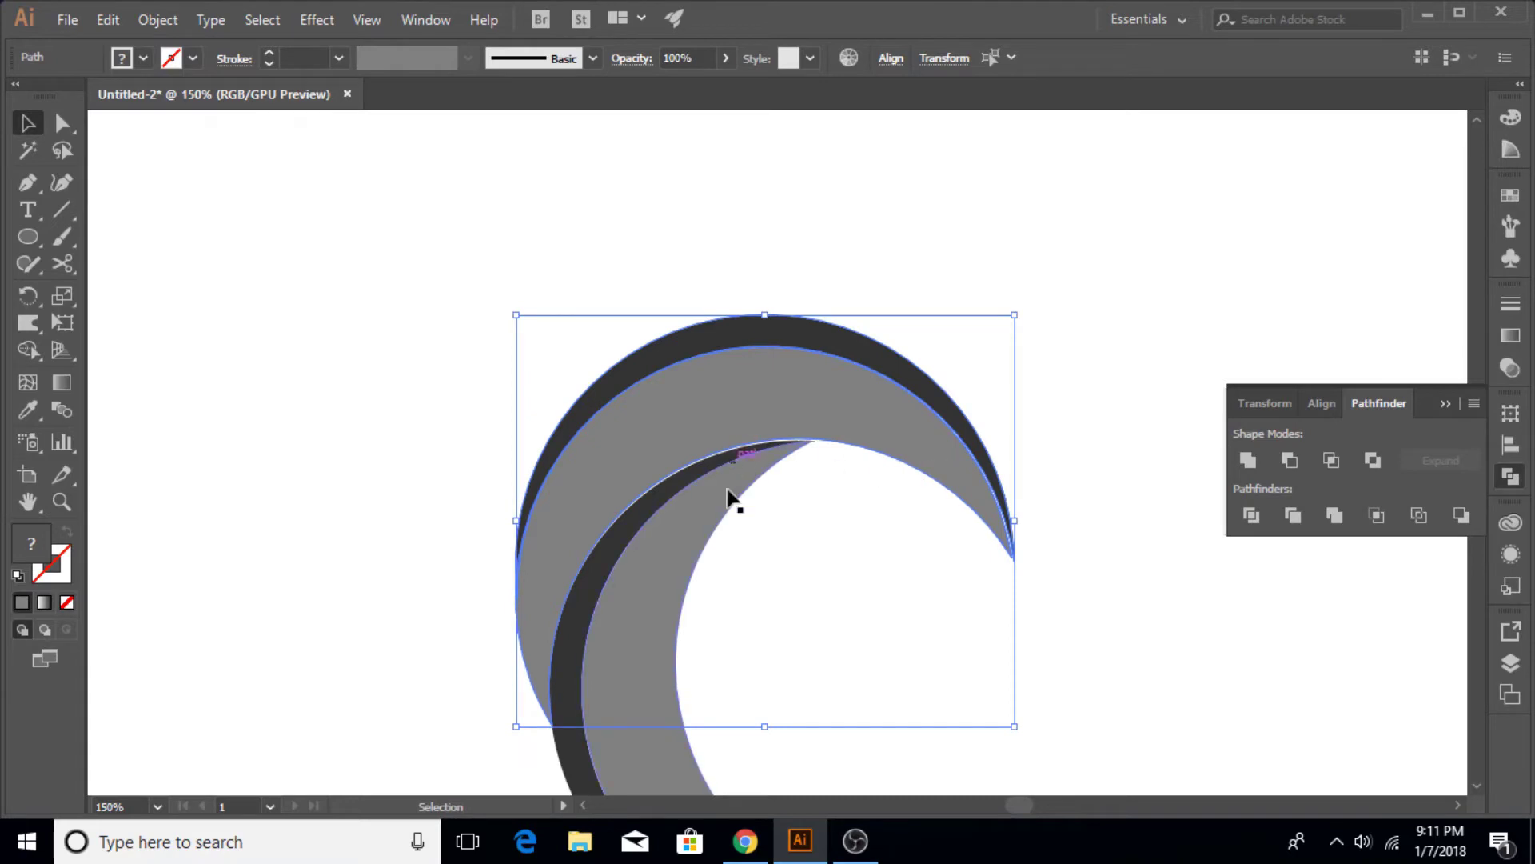
key("Down")
key("Down")
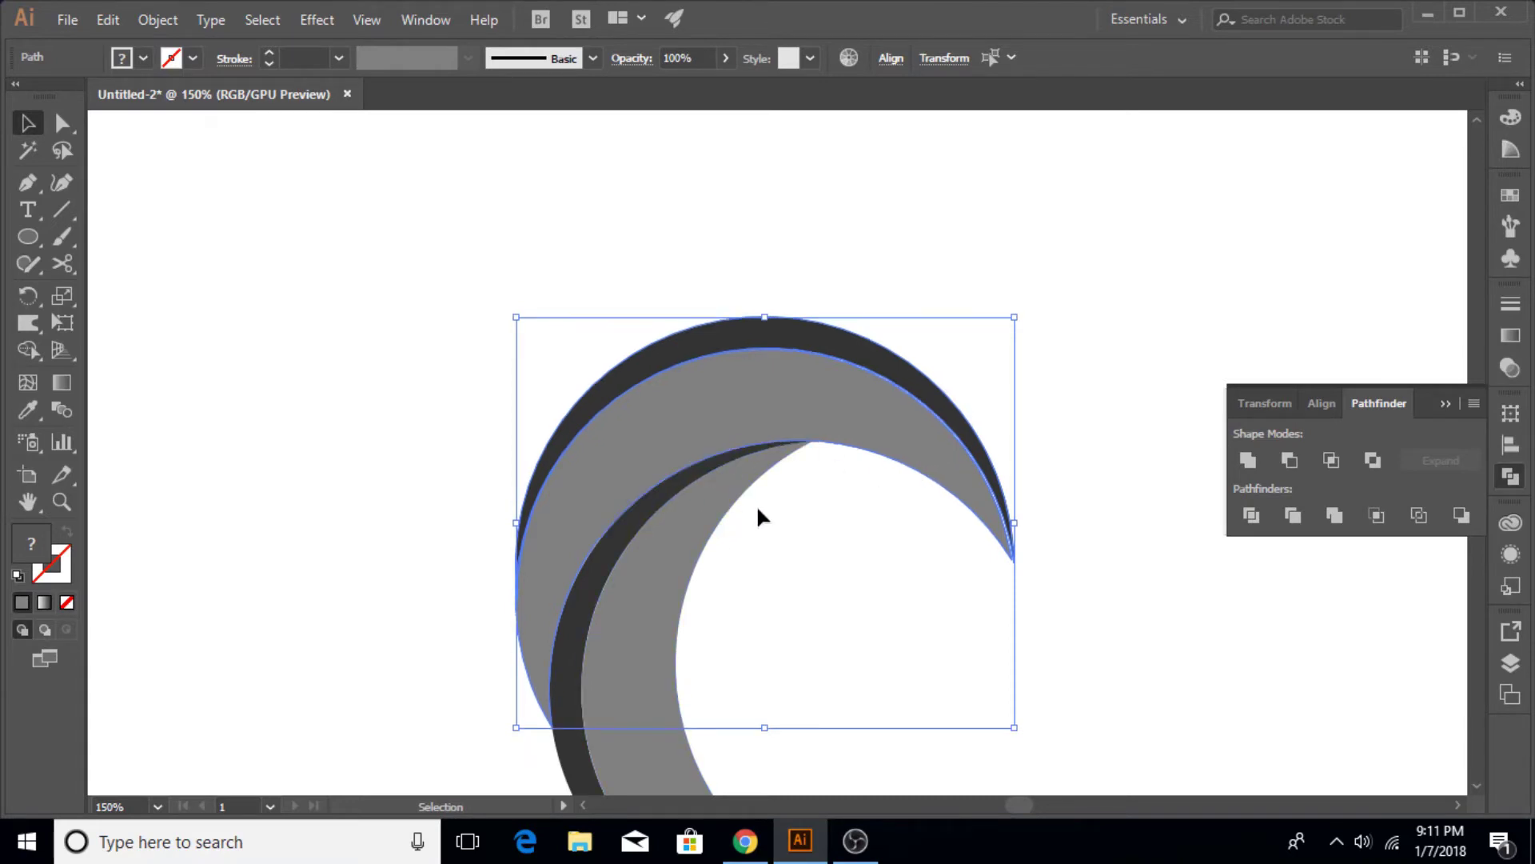
left_click(703, 237)
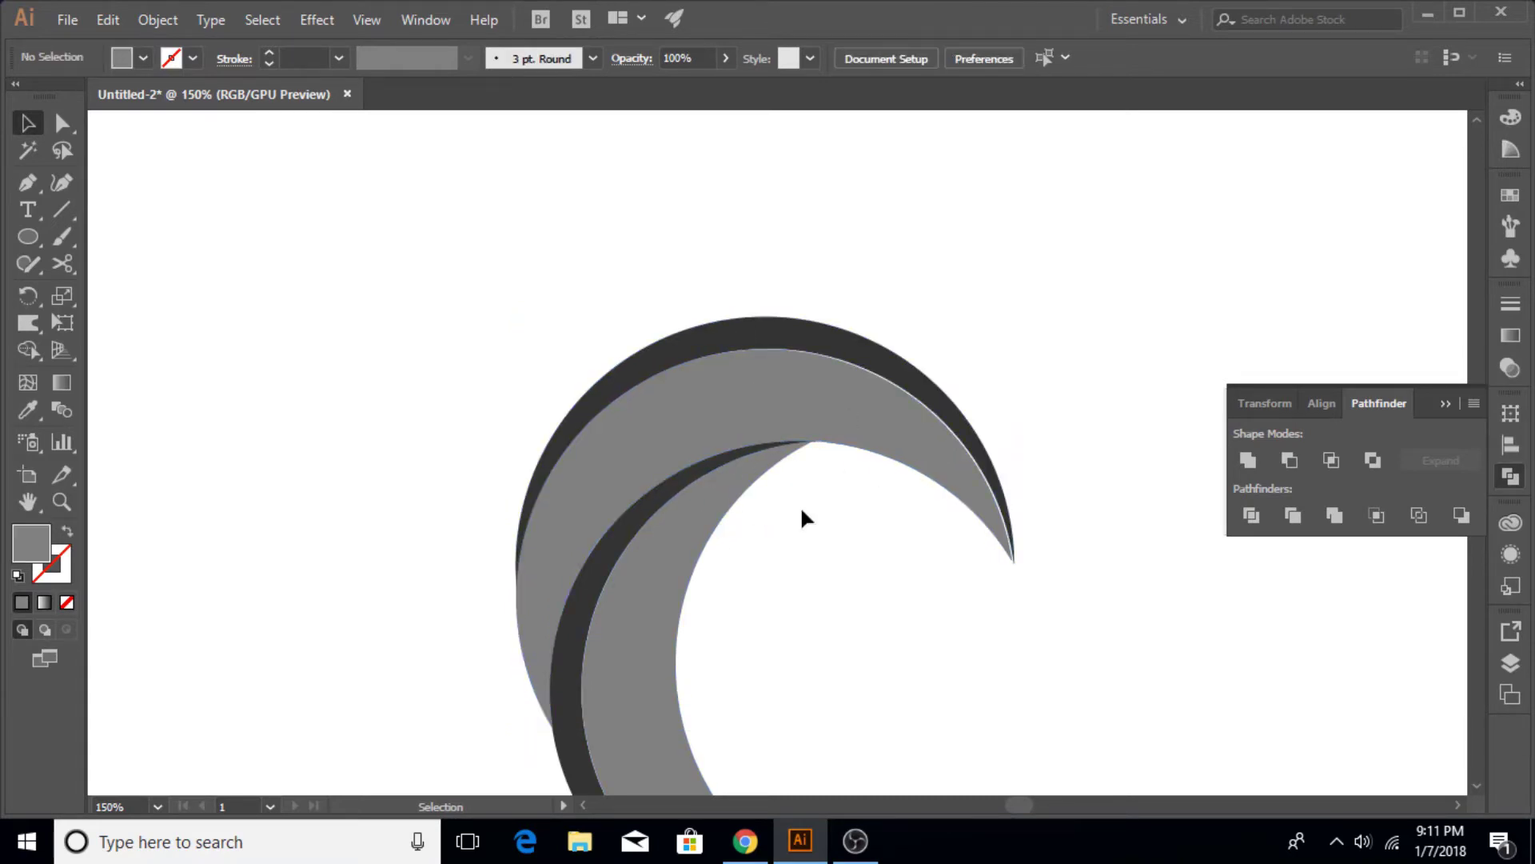
Nudge the upper dark crescent slightly left and down so it fits tightly against its gray crescent.
left_click(918, 392)
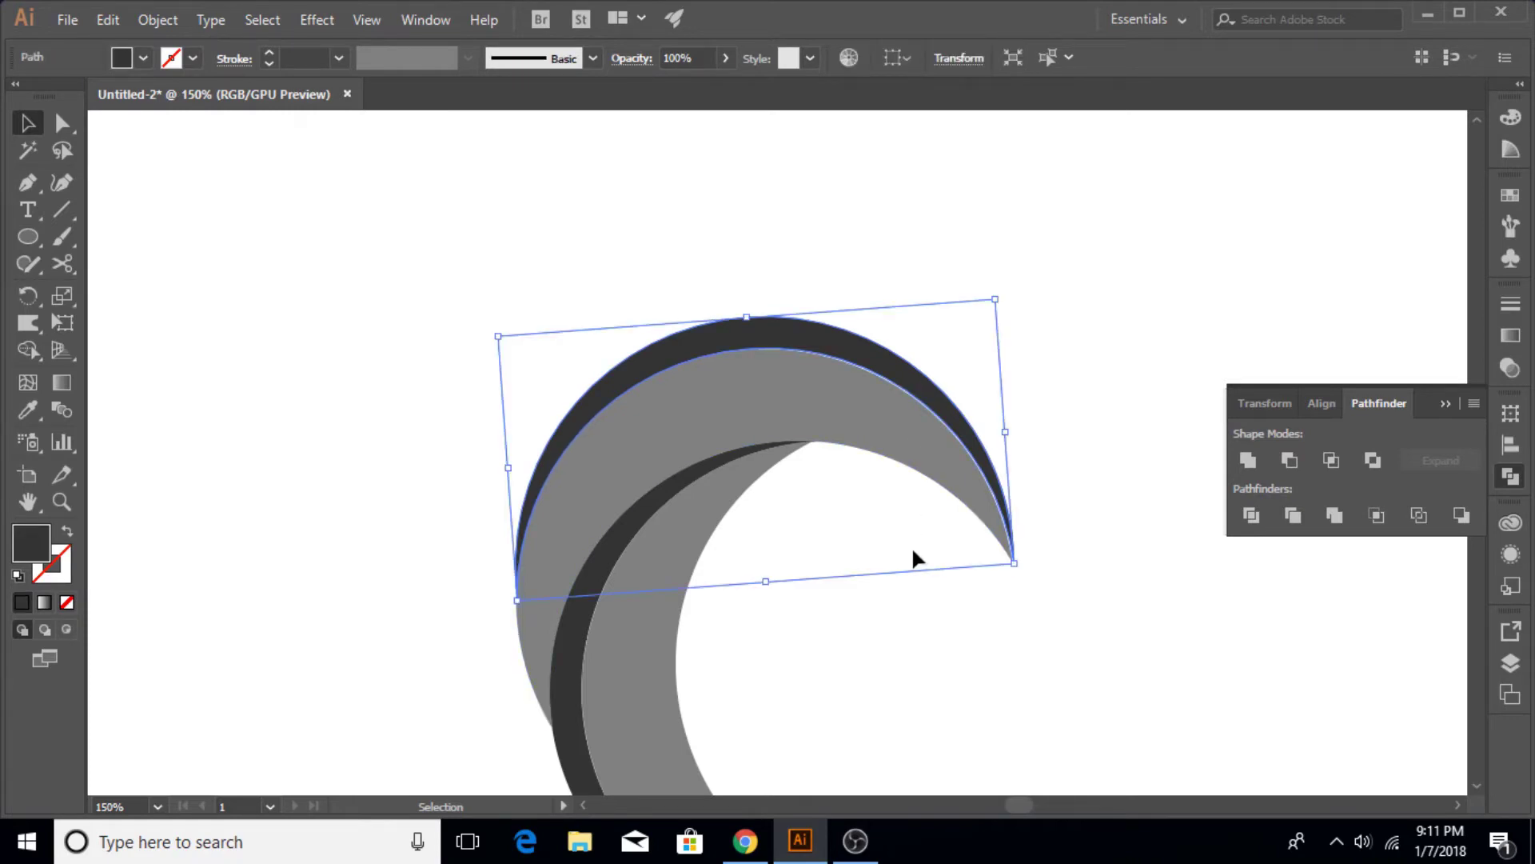
key("Left")
key("Down")
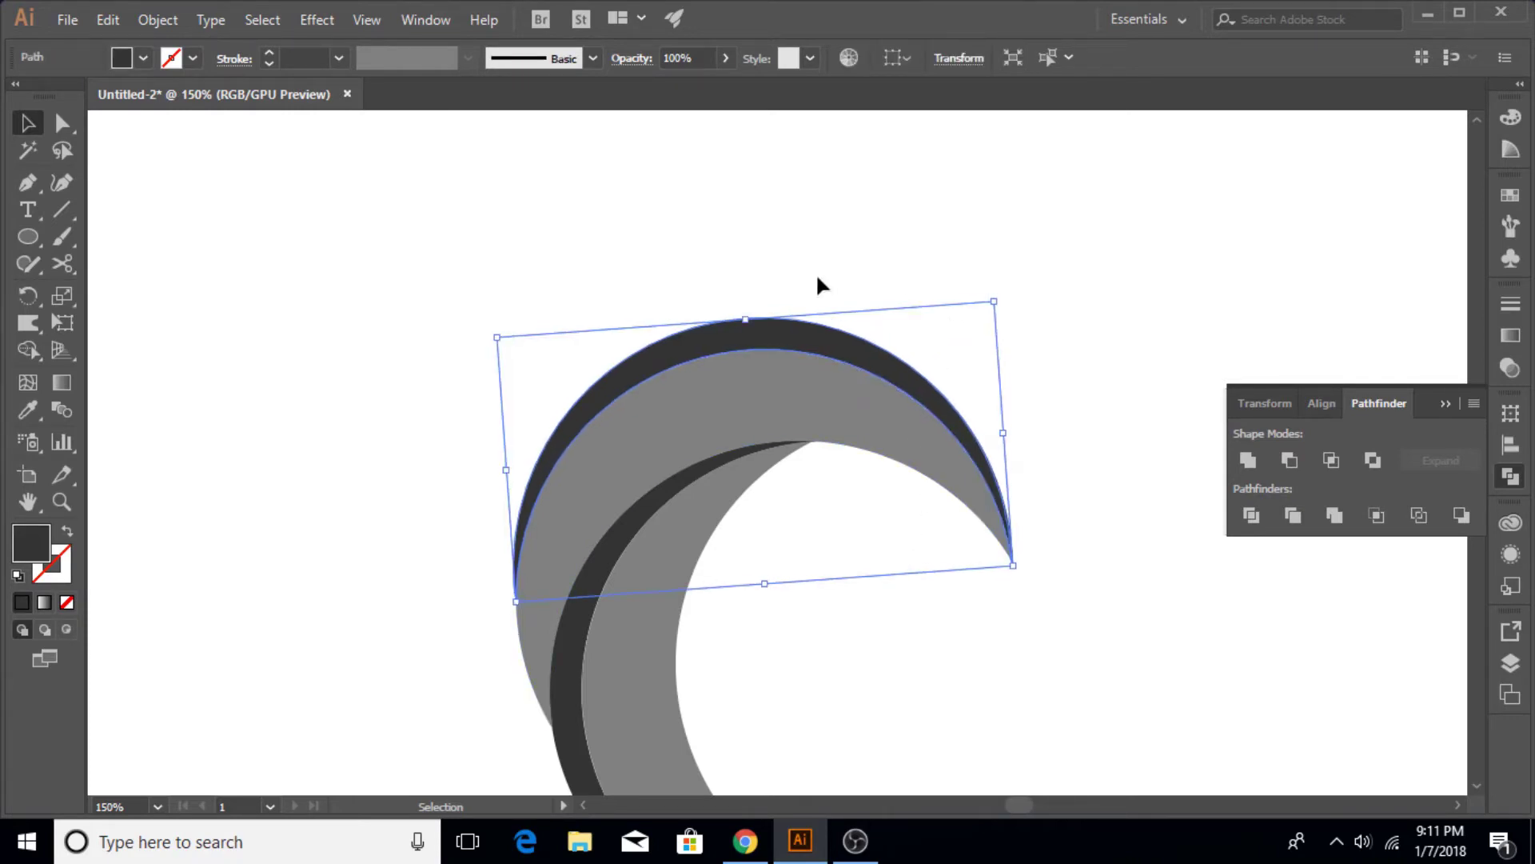
left_click(799, 270)
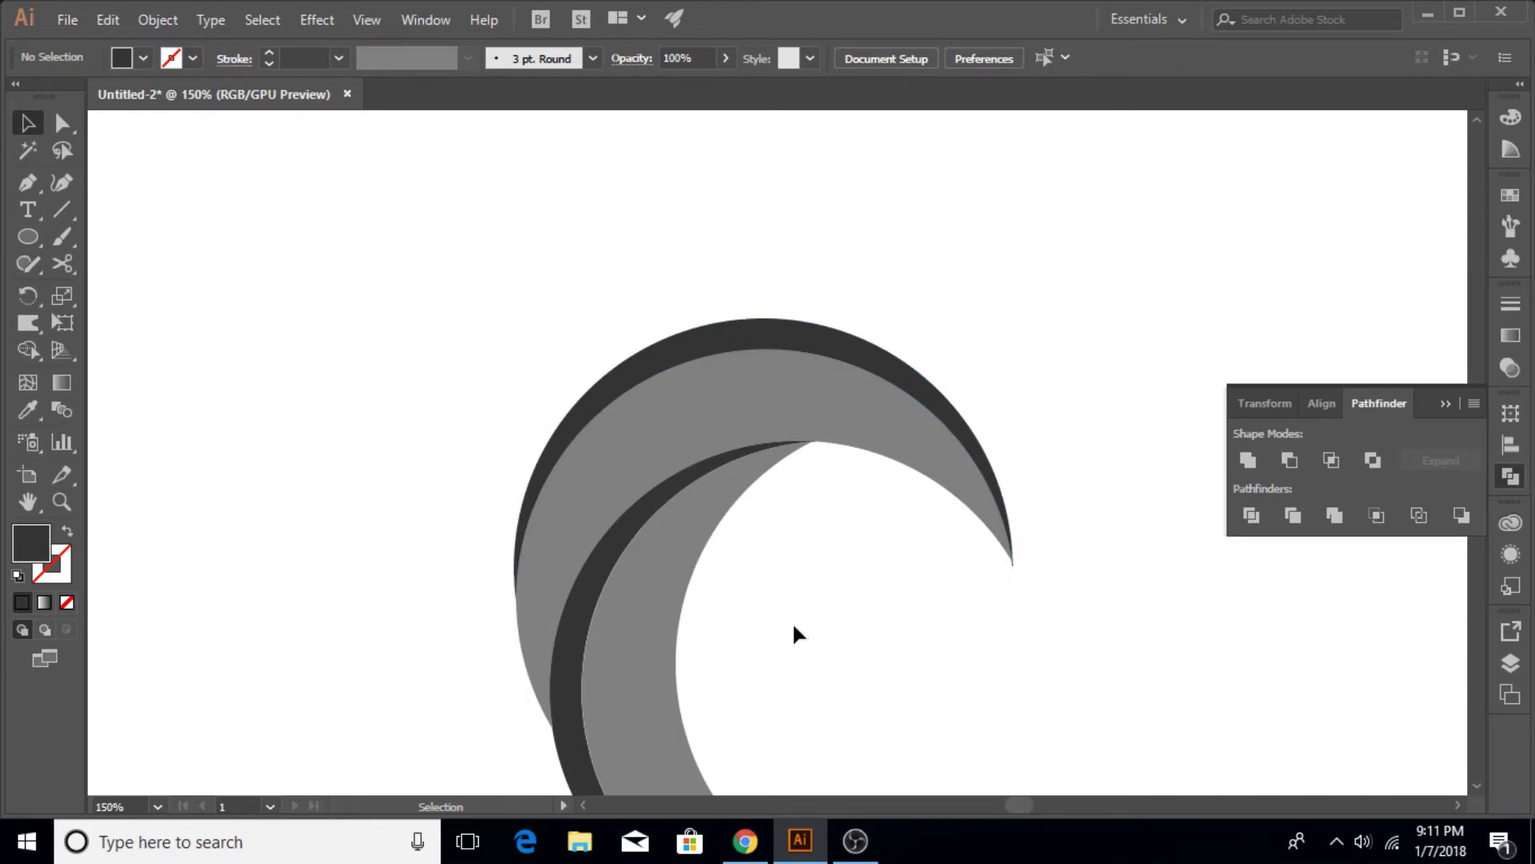
Copy all four crescents and paste the duplicate in front.
left_click(61, 501)
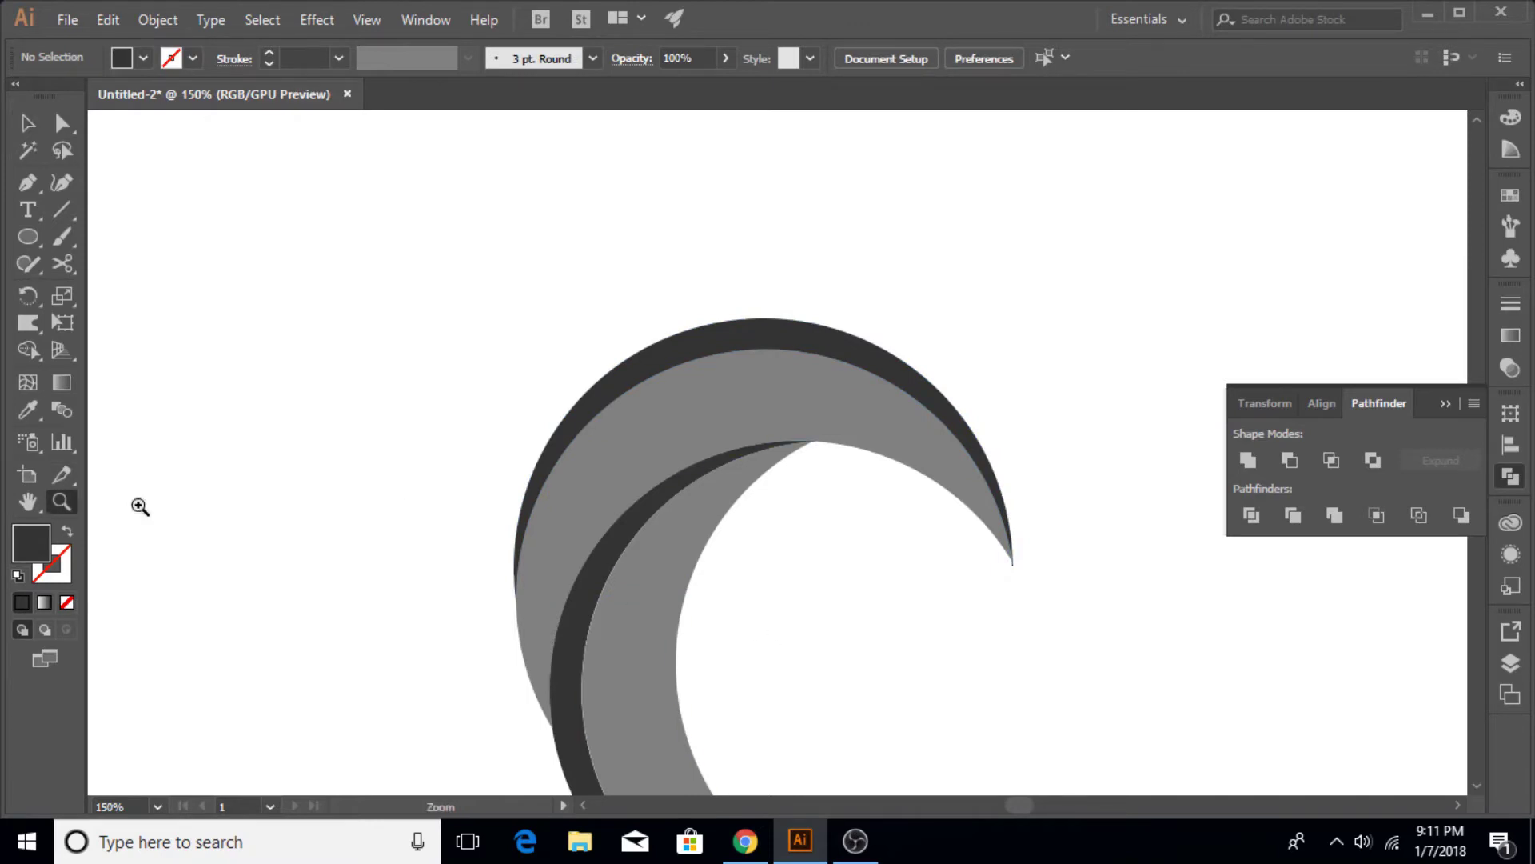
left_click_drag(780, 557, 596, 559)
left_click_drag(801, 624, 787, 440)
left_click(28, 123)
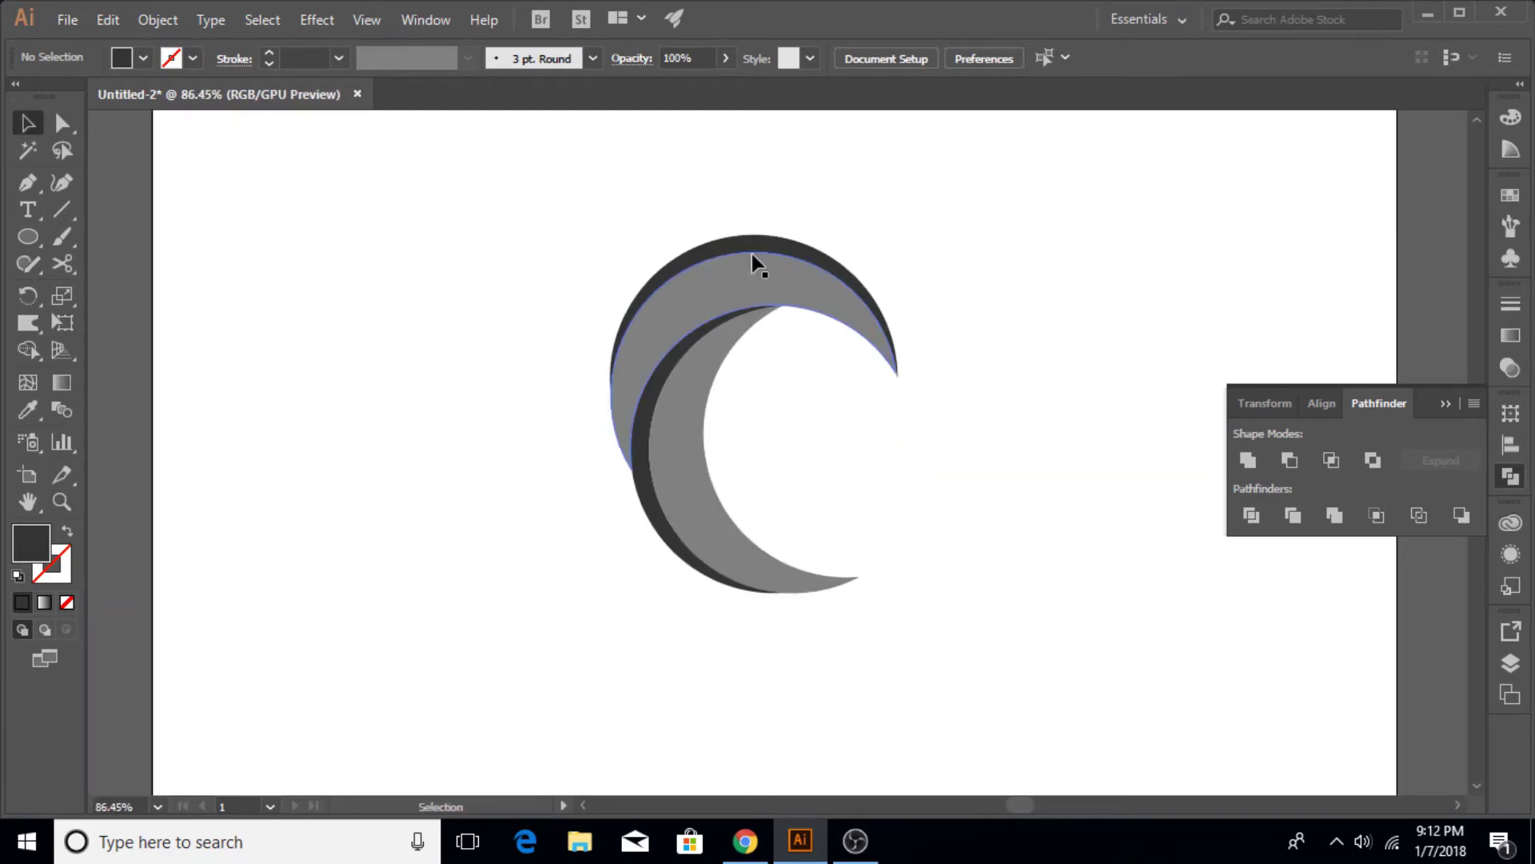
left_click_drag(616, 204, 791, 566)
left_click(109, 18)
left_click(142, 128)
left_click(108, 19)
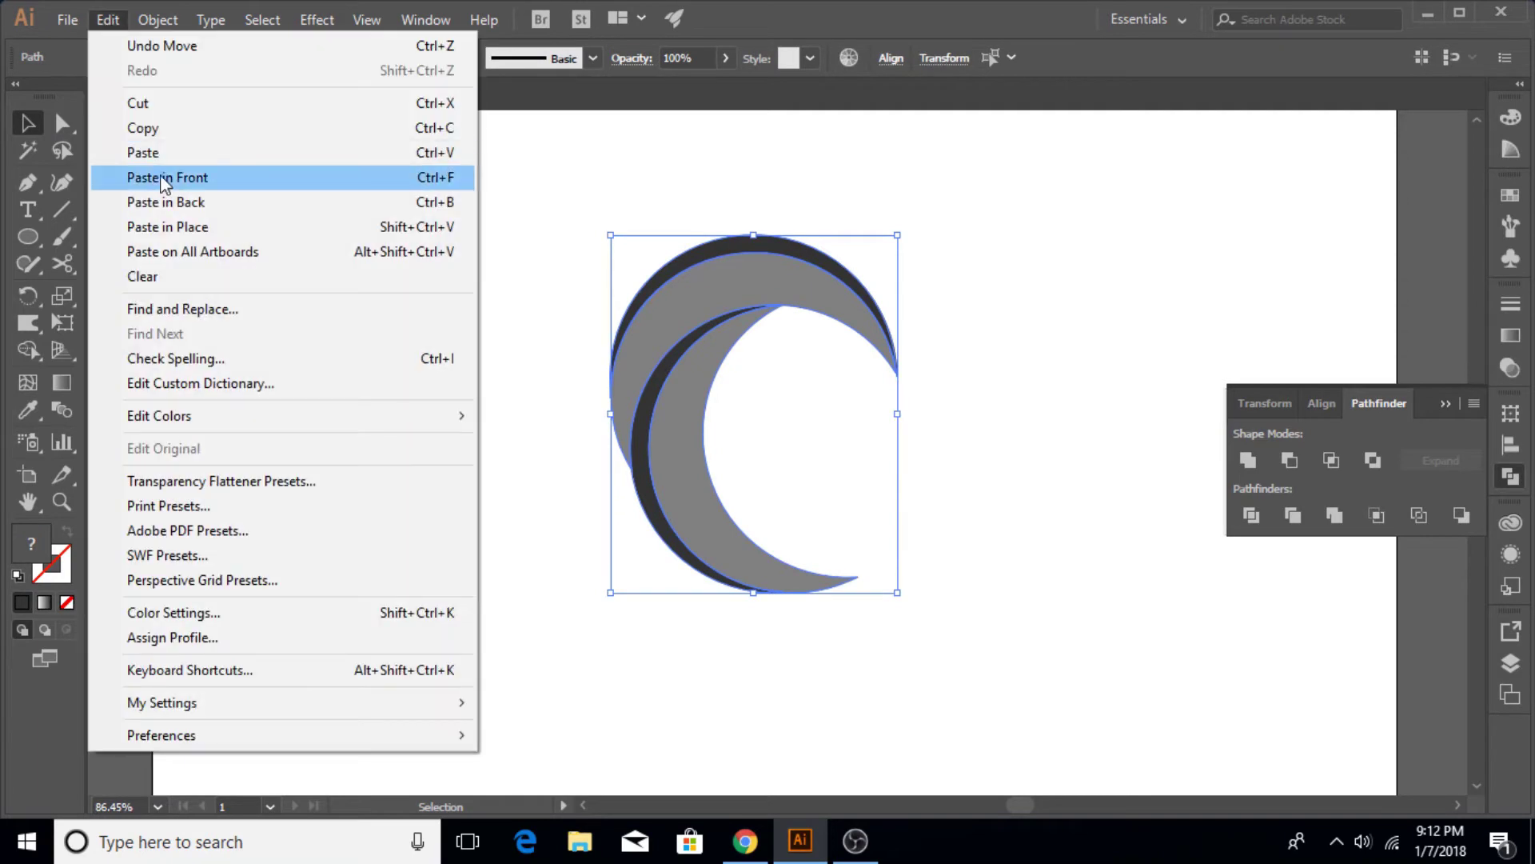
left_click(154, 181)
Move the four-crescent copy above the original group and rotate it clockwise.
left_click_drag(741, 298, 769, 199)
left_click_drag(740, 154, 739, 154)
left_click_drag(907, 451, 604, 408)
left_click_drag(706, 178, 739, 178)
left_click_drag(980, 407, 923, 467)
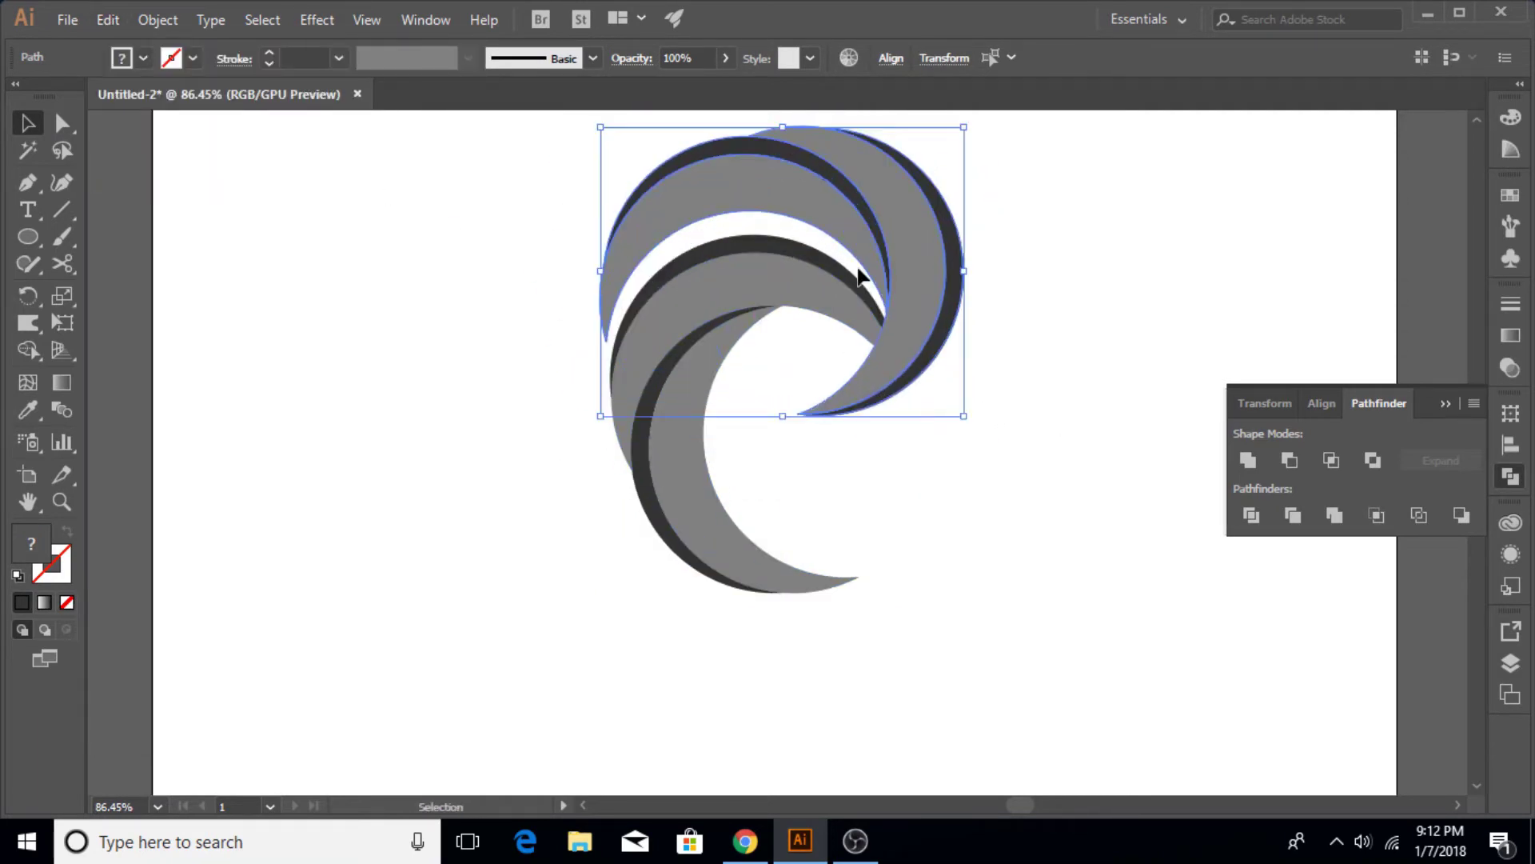
Reposition the copied group right and down, rotate it slightly further clockwise, and nudge it left and down against the original crescents.
left_click_drag(801, 188, 832, 205)
left_click_drag(996, 443, 998, 494)
key("Left")
key("Left")
key("Left")
key("Left")
key("Left")
key("Down")
key("Down")
key("Down")
key("Down")
key("Down")
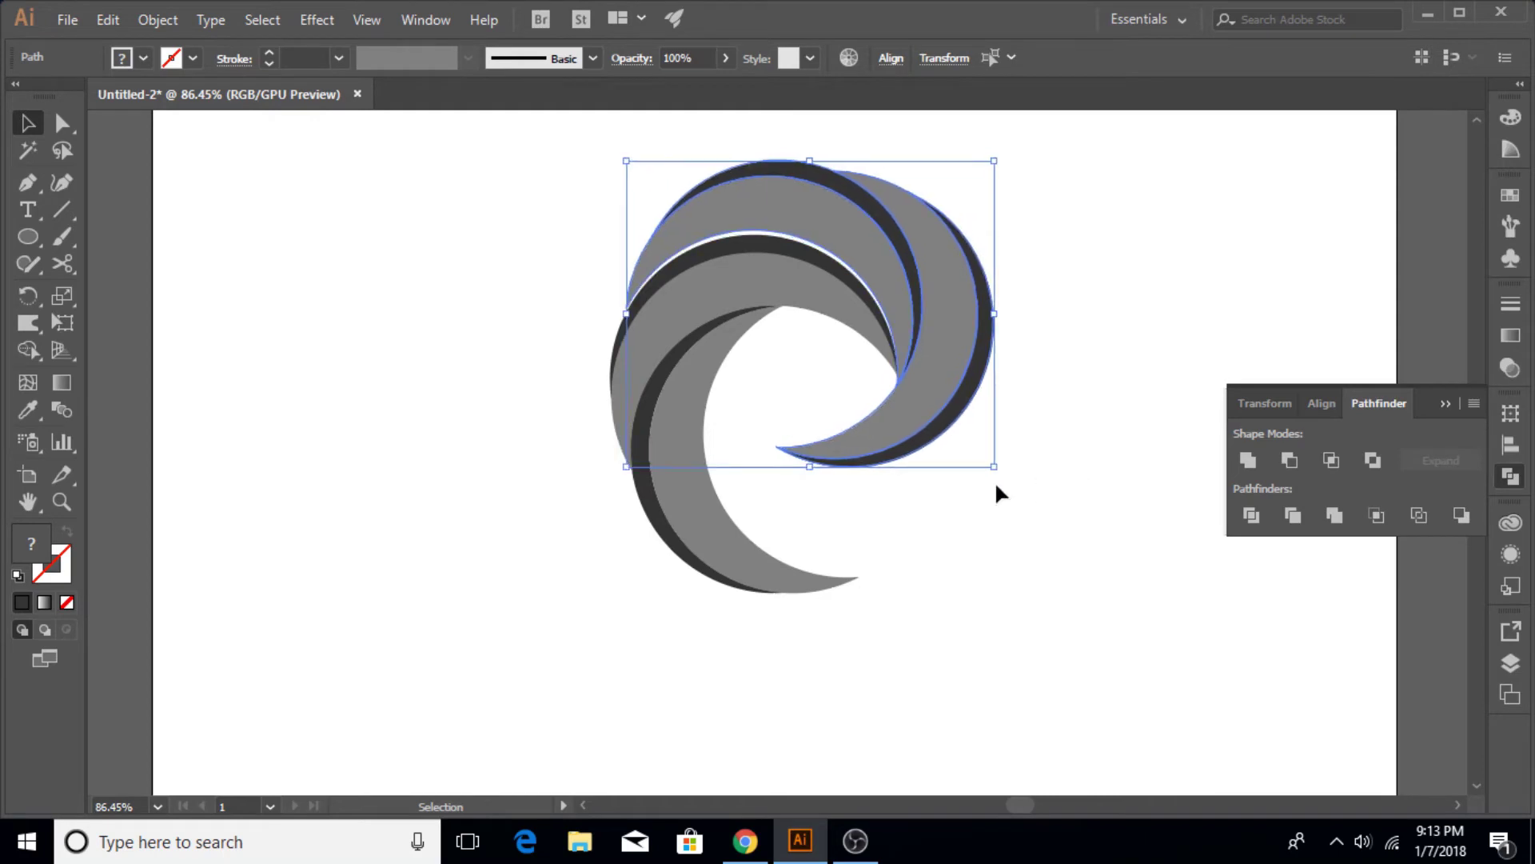
left_click(1031, 448)
Nudge the copied crescents down a little more to close the gap above the original upper dark crescent.
left_click_drag(776, 138, 947, 232)
left_click(1068, 258)
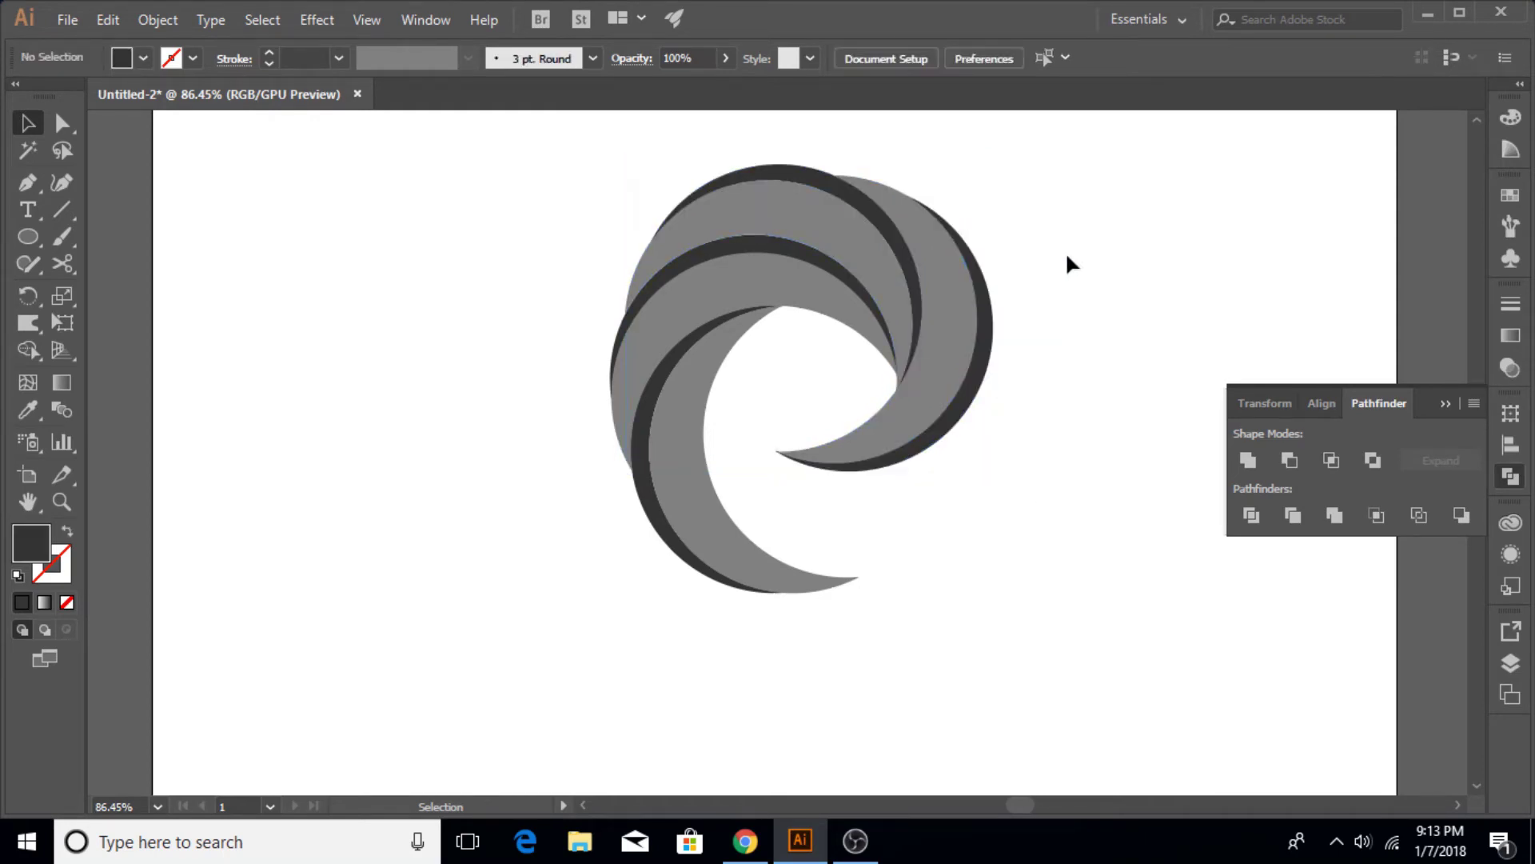
left_click_drag(730, 154, 914, 224)
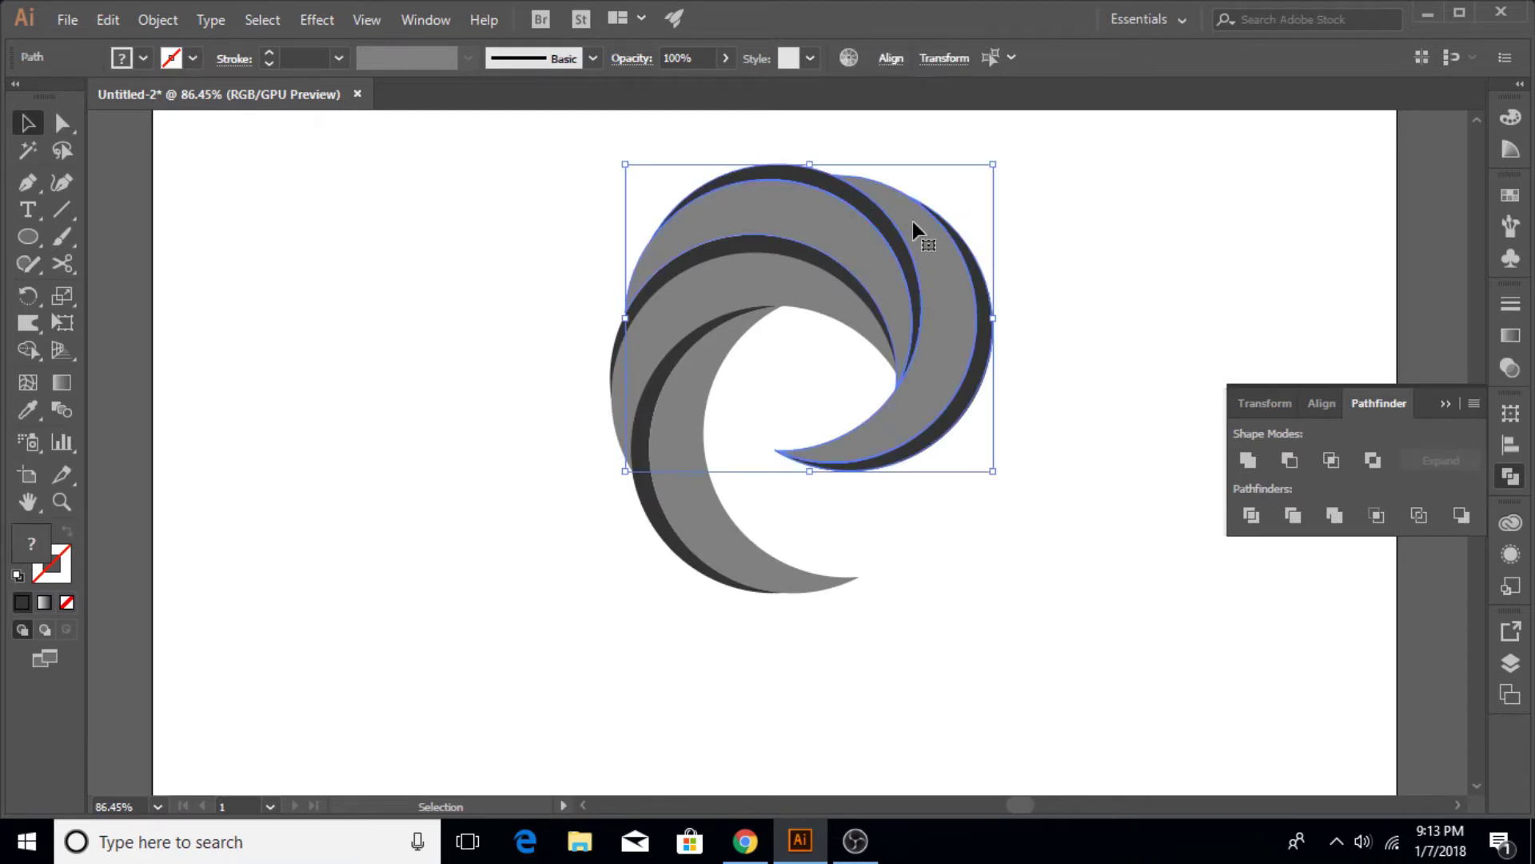
left_click_drag(1023, 279, 1019, 273)
left_click(1020, 273)
left_click_drag(791, 135, 806, 140)
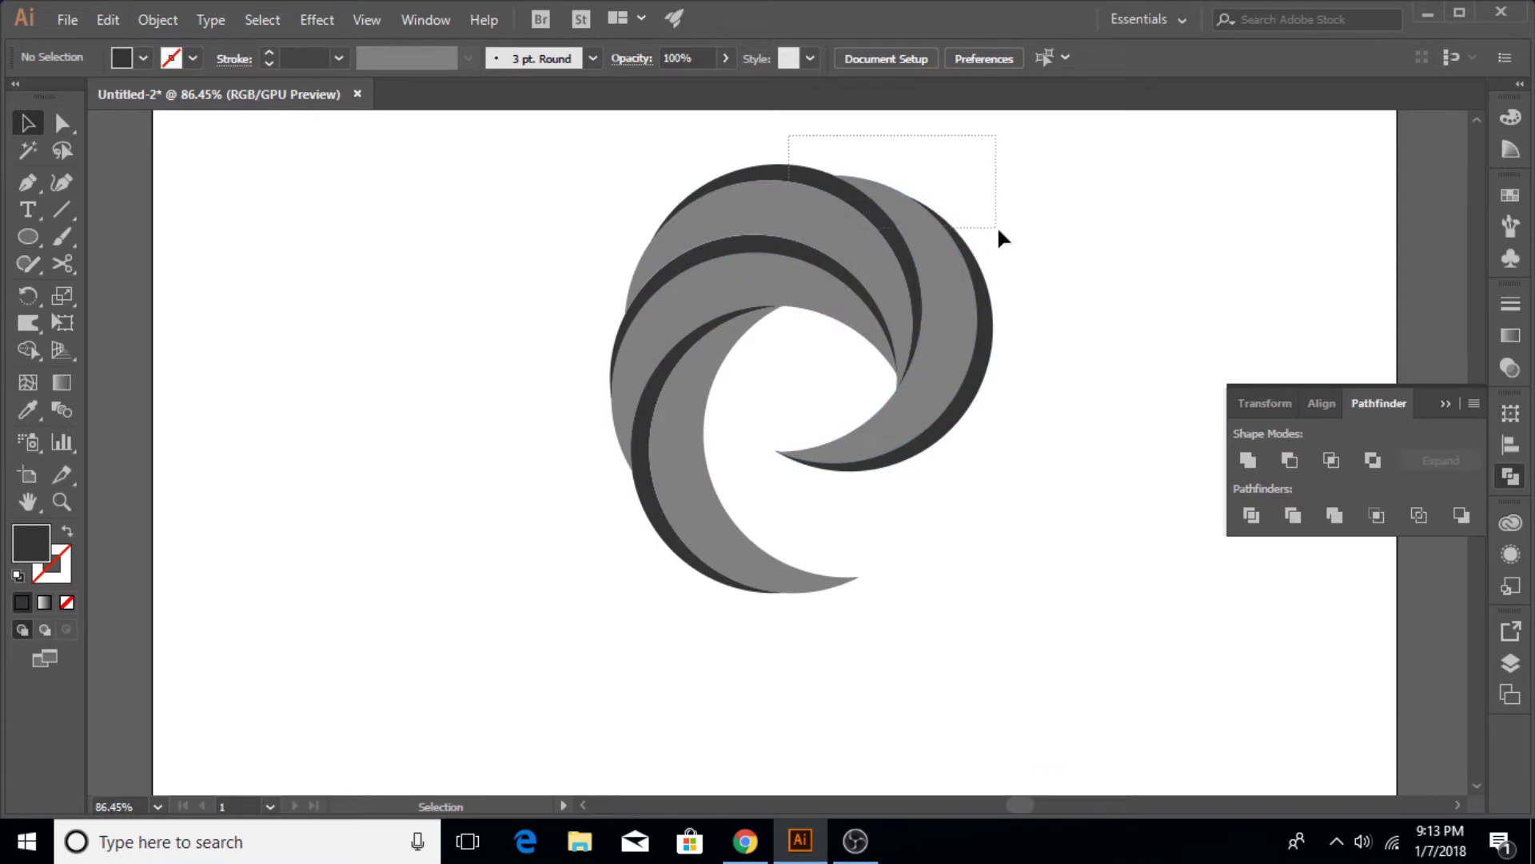
left_click_drag(998, 229, 998, 229)
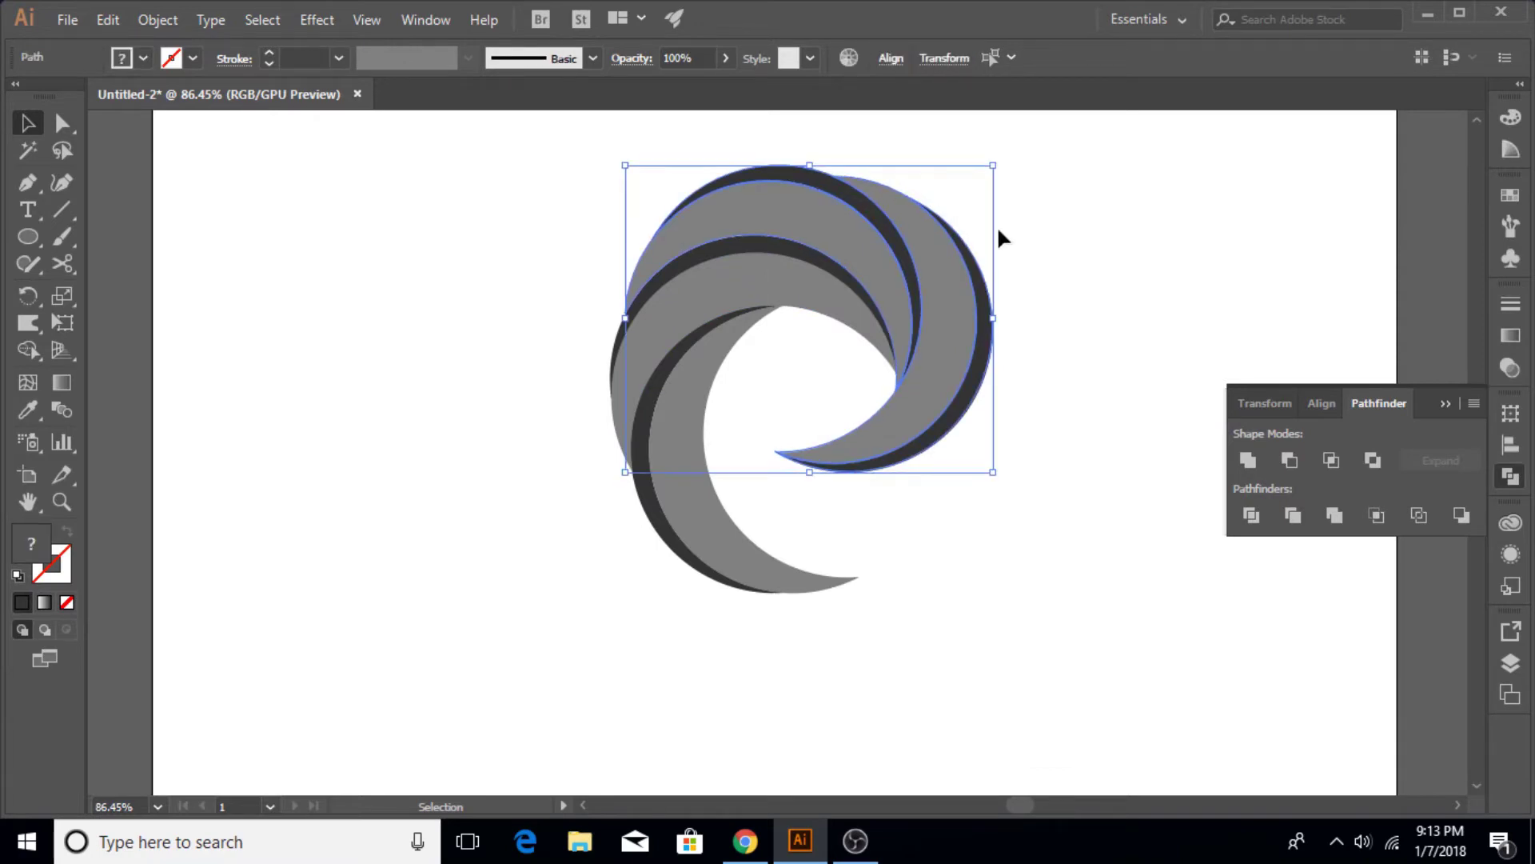
left_click(999, 230)
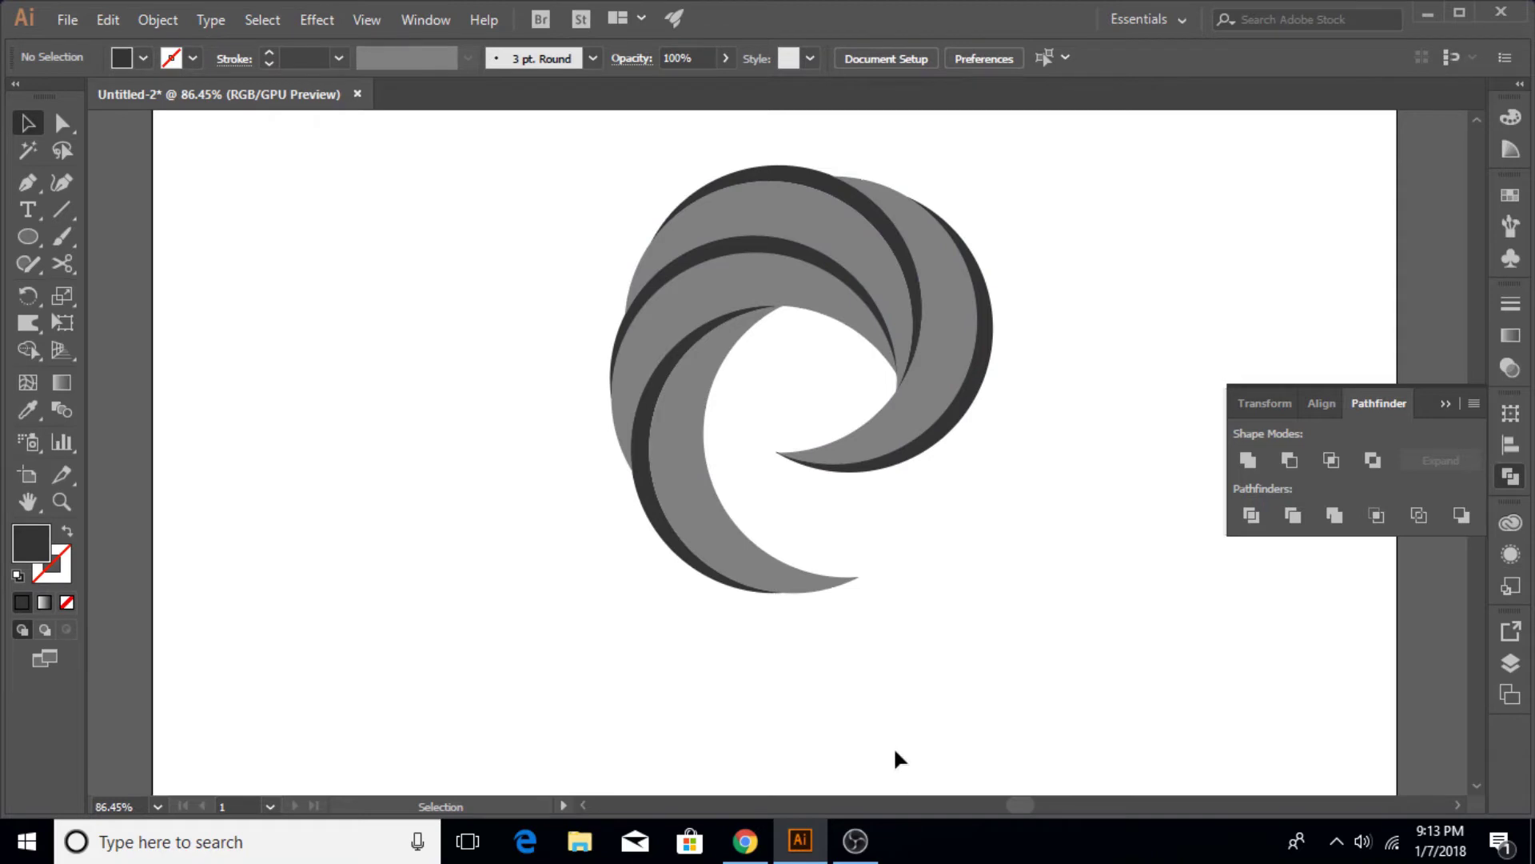
Apply a linear white-to-black gradient fill to all the crescents.
left_click(1441, 405)
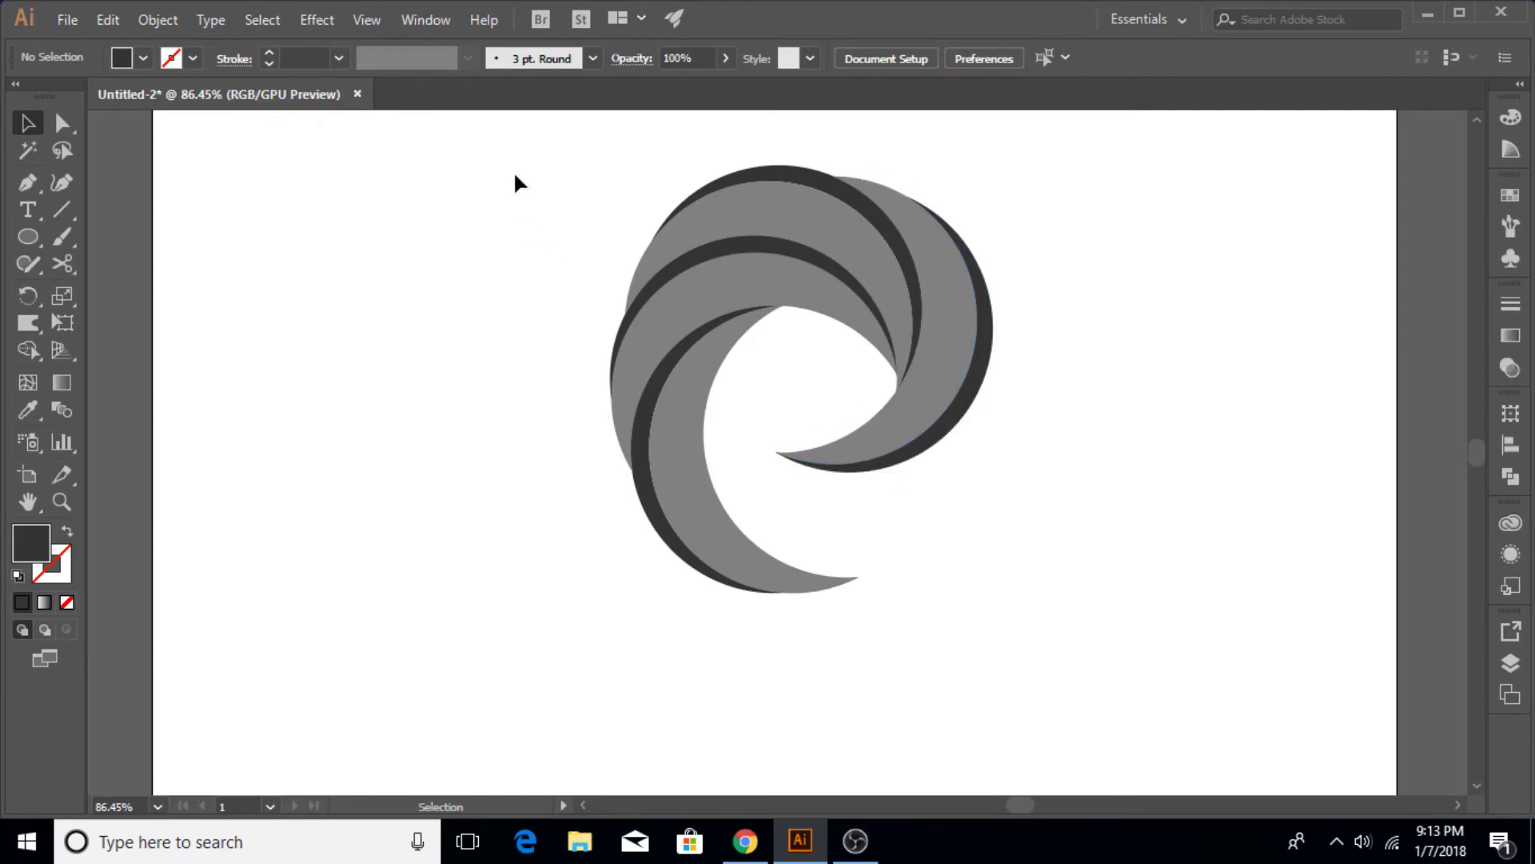
left_click_drag(515, 174, 971, 503)
left_click(970, 503)
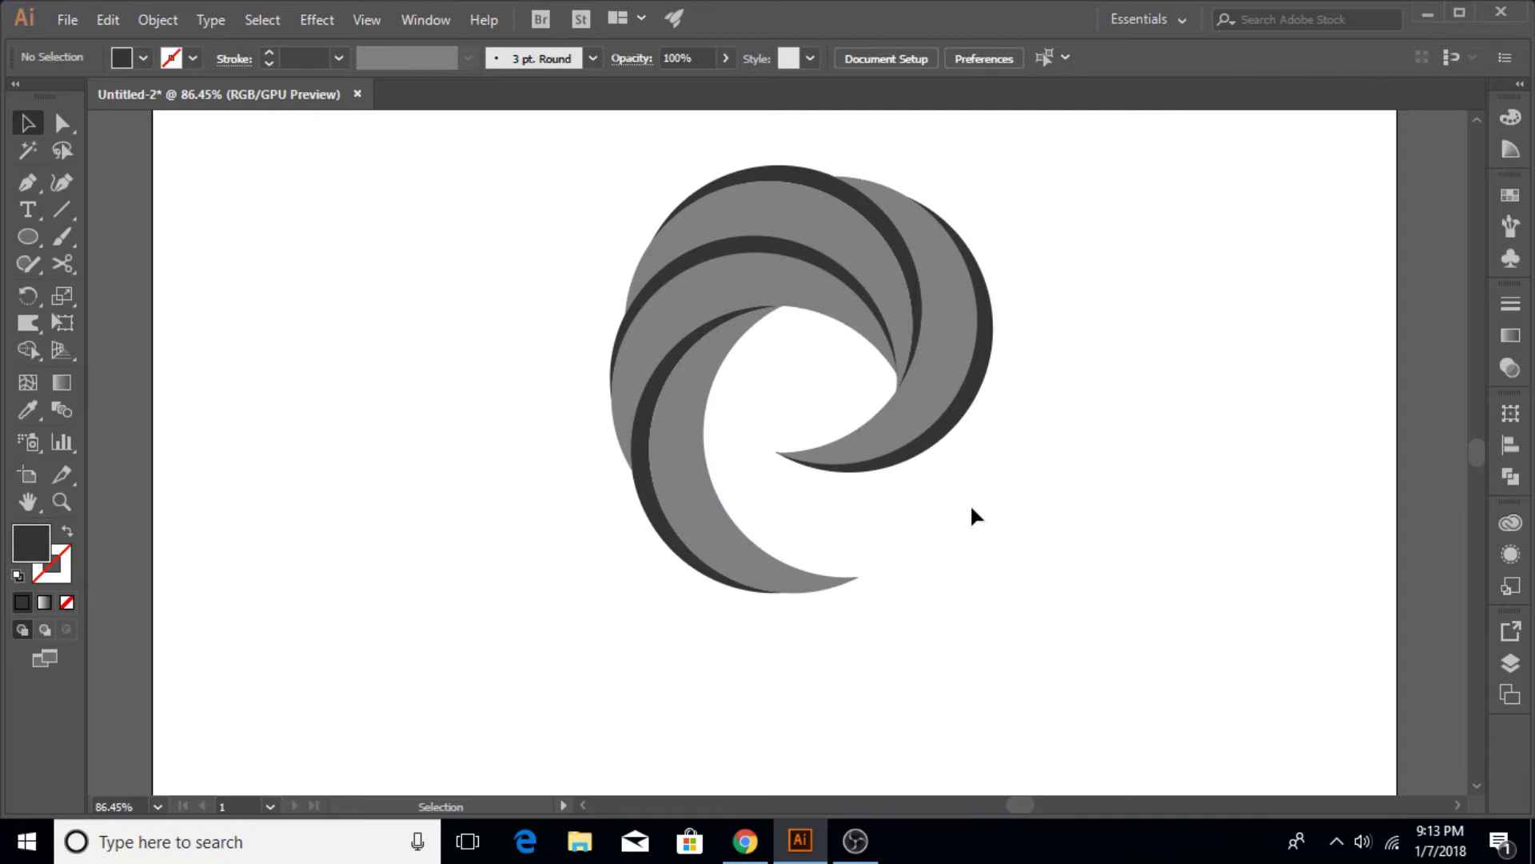
left_click(670, 500)
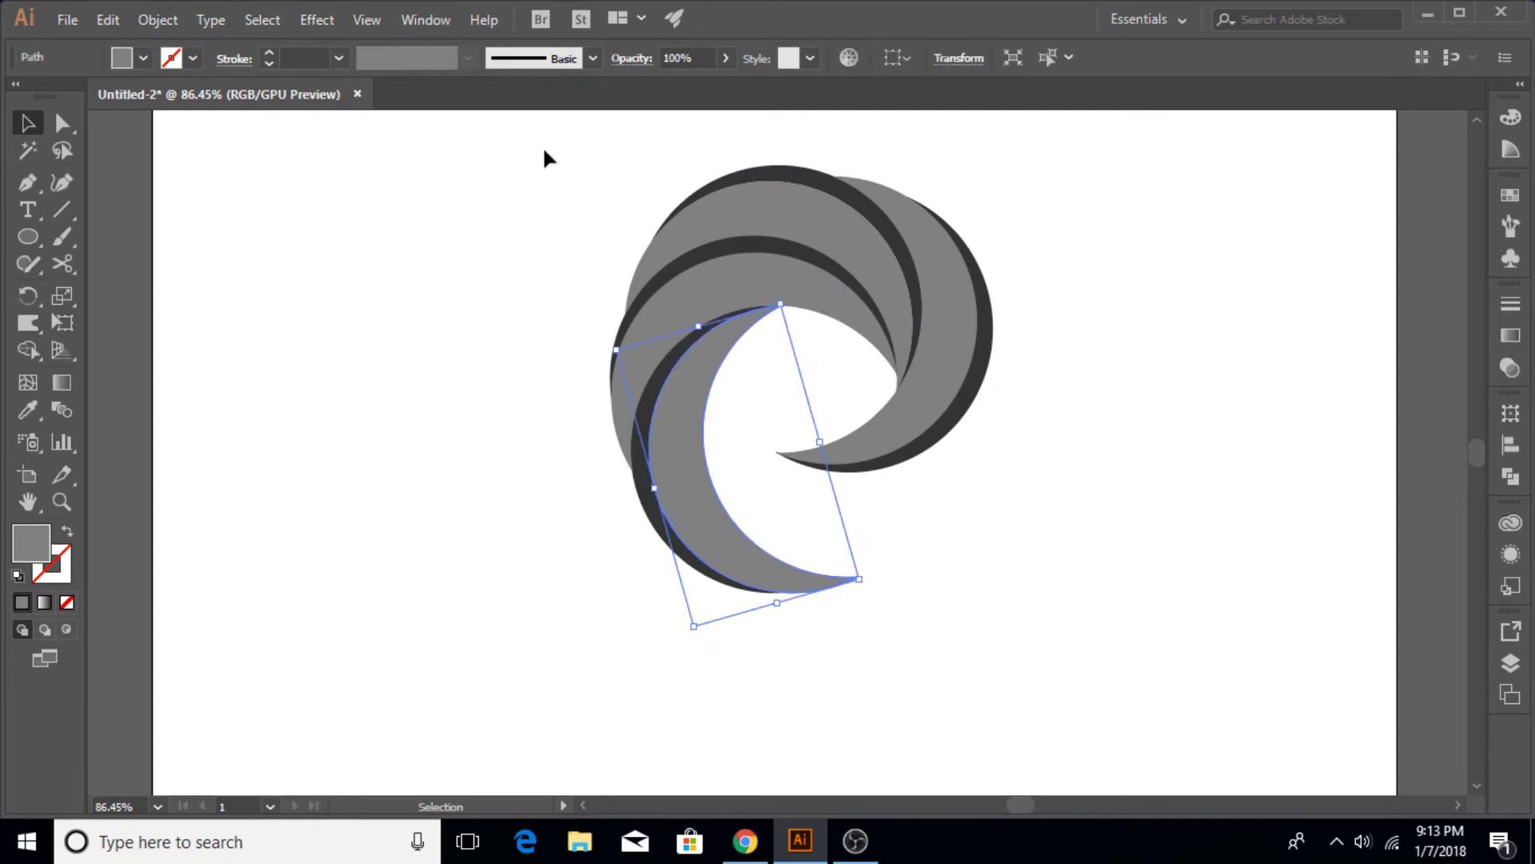
left_click_drag(543, 156, 1029, 565)
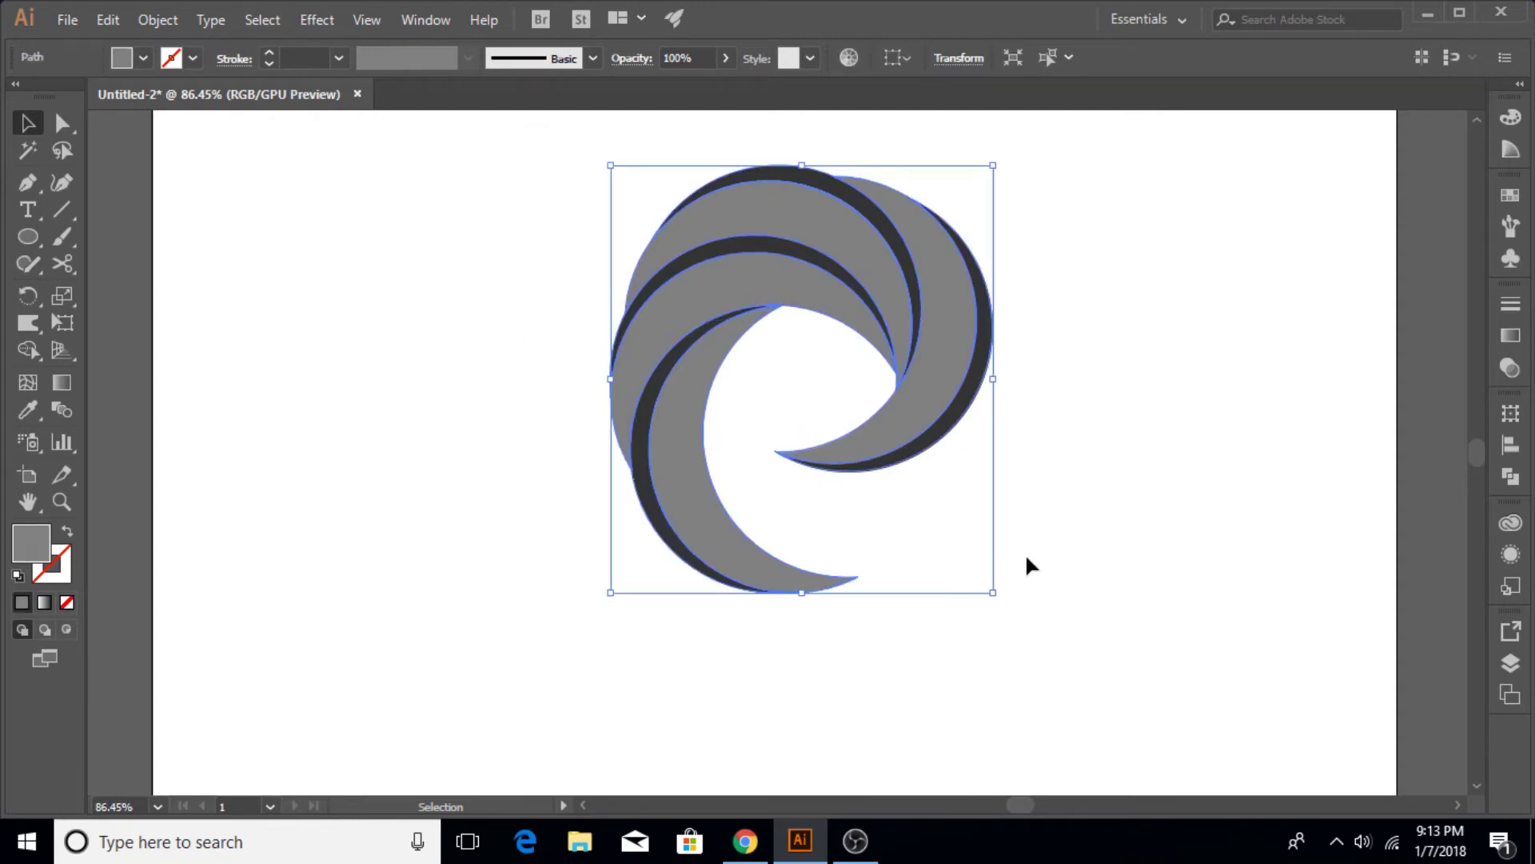
left_click(43, 603)
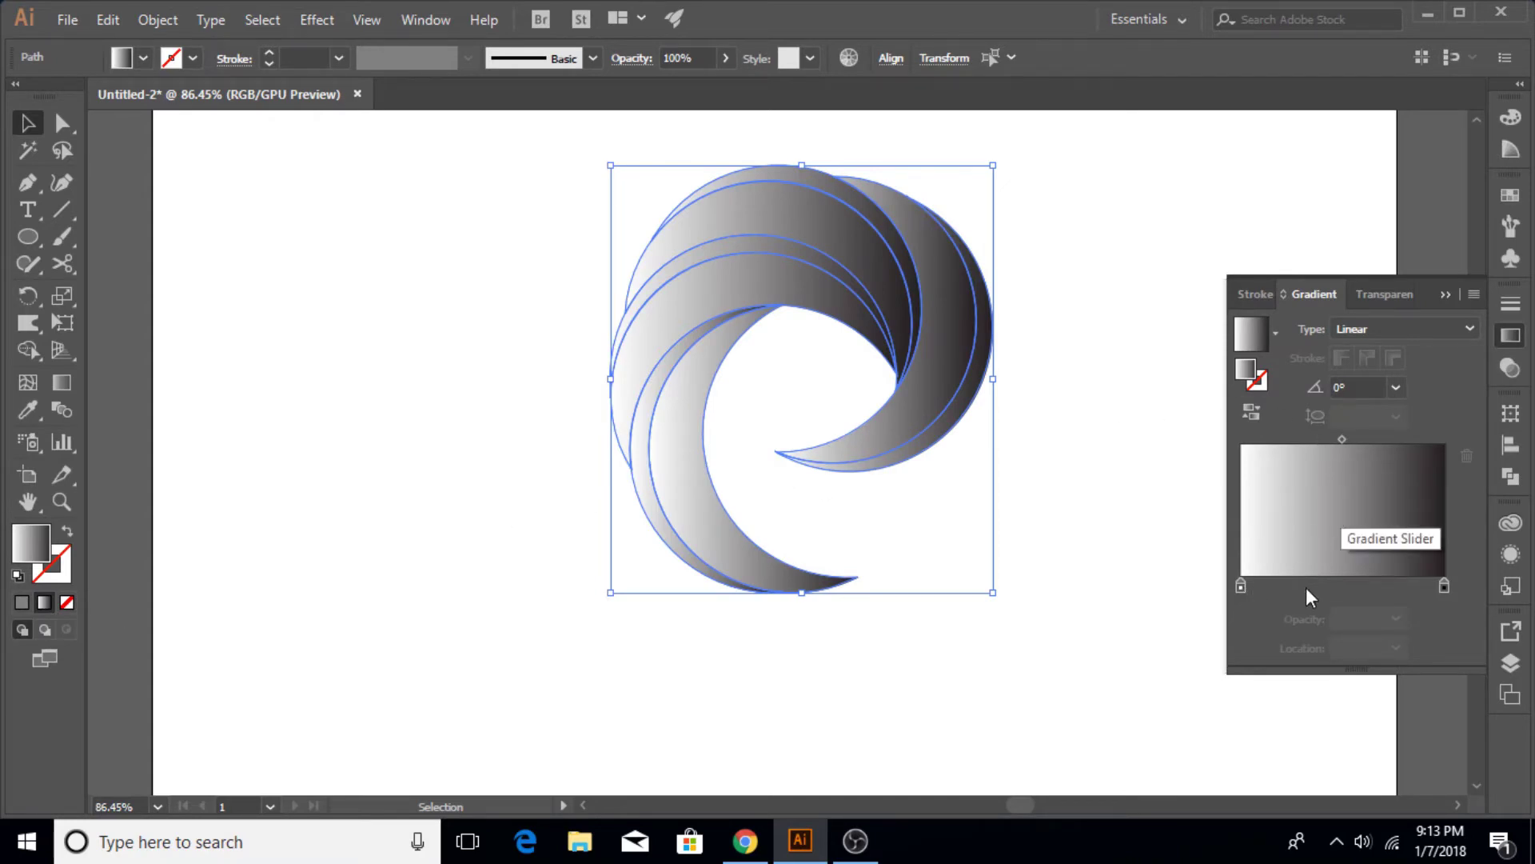
Make the gradient black-white-black by moving the white stop to the middle and adding a black stop at 2.43%.
left_click_drag(1241, 586, 1353, 587)
left_click(1244, 584)
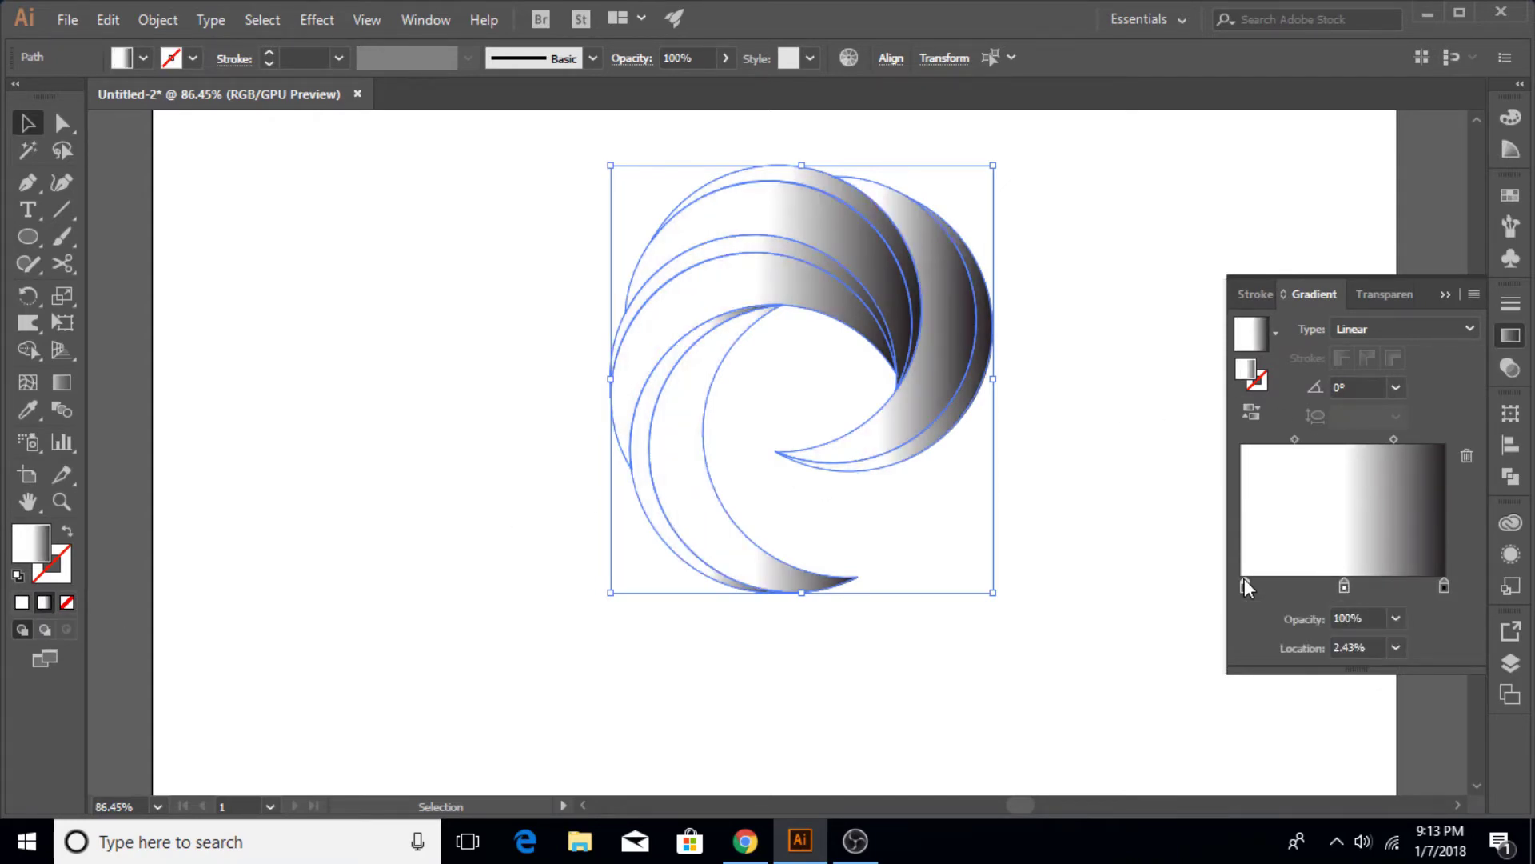
double_click(1246, 587)
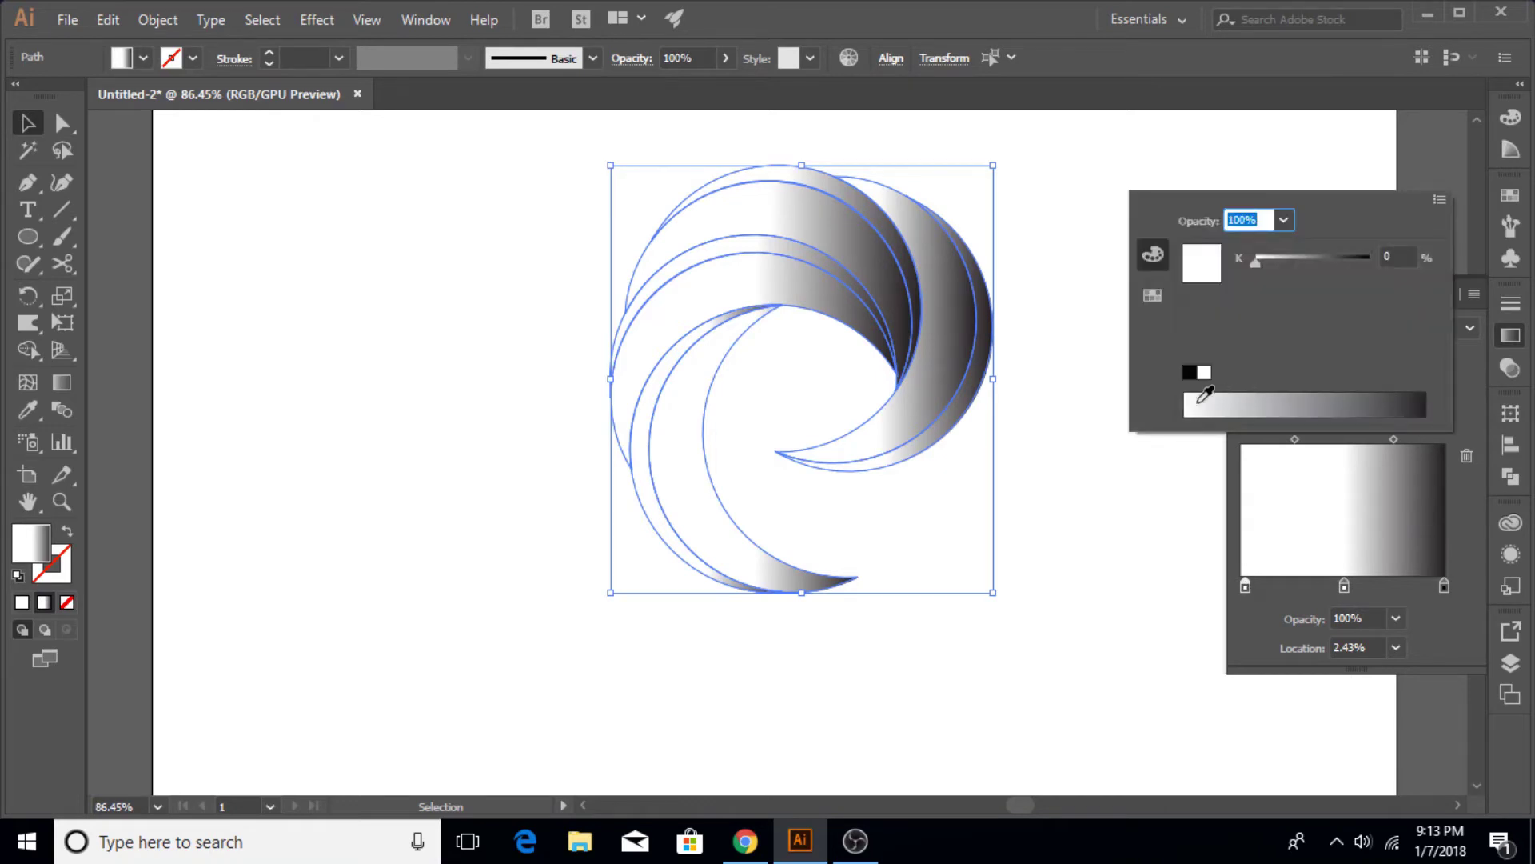
left_click(1189, 371)
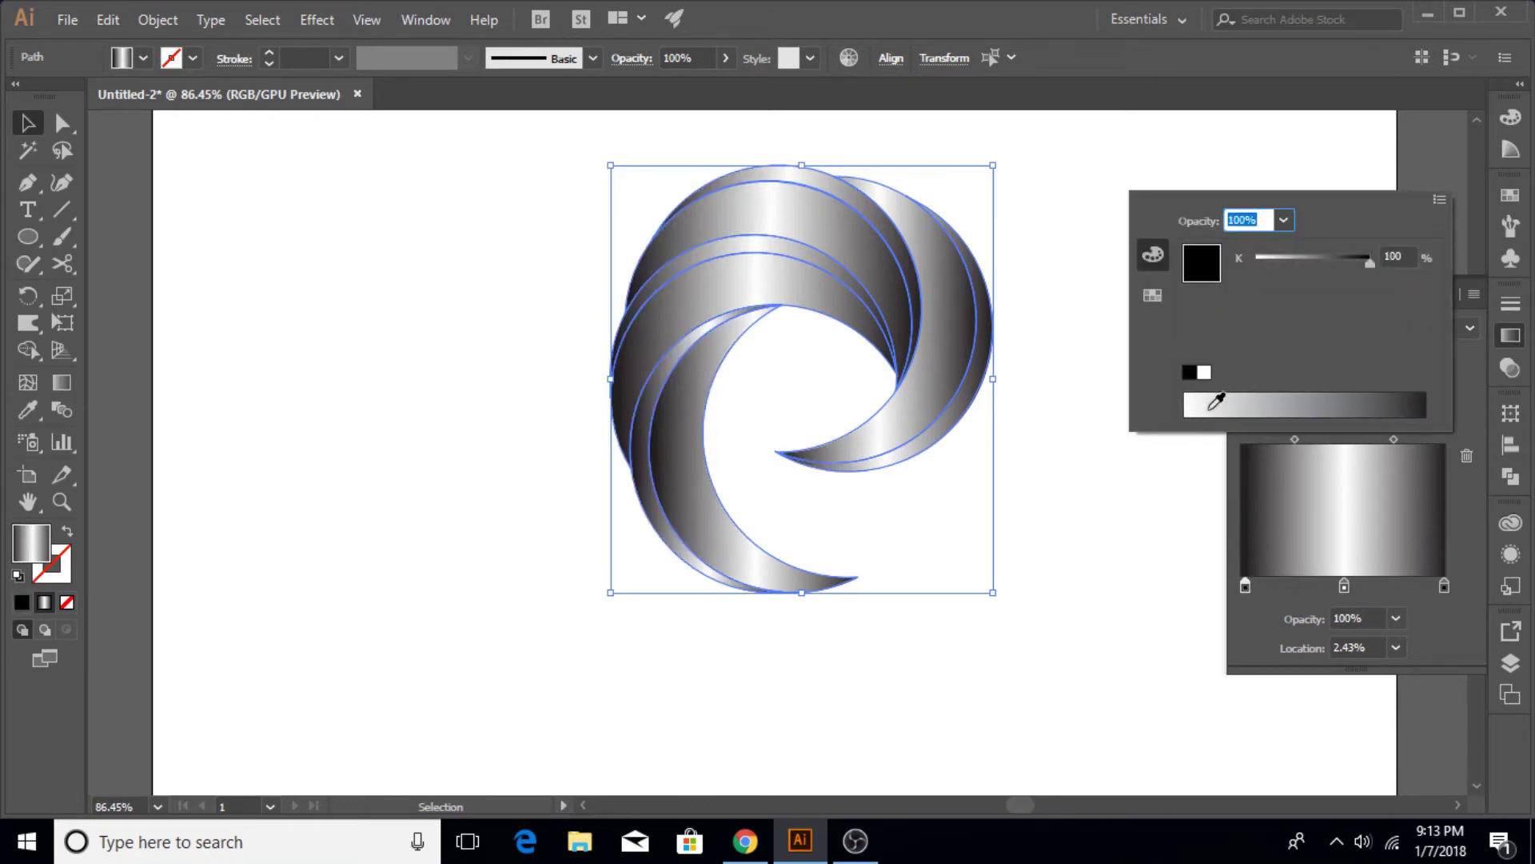
left_click(1438, 201)
left_click(1182, 331)
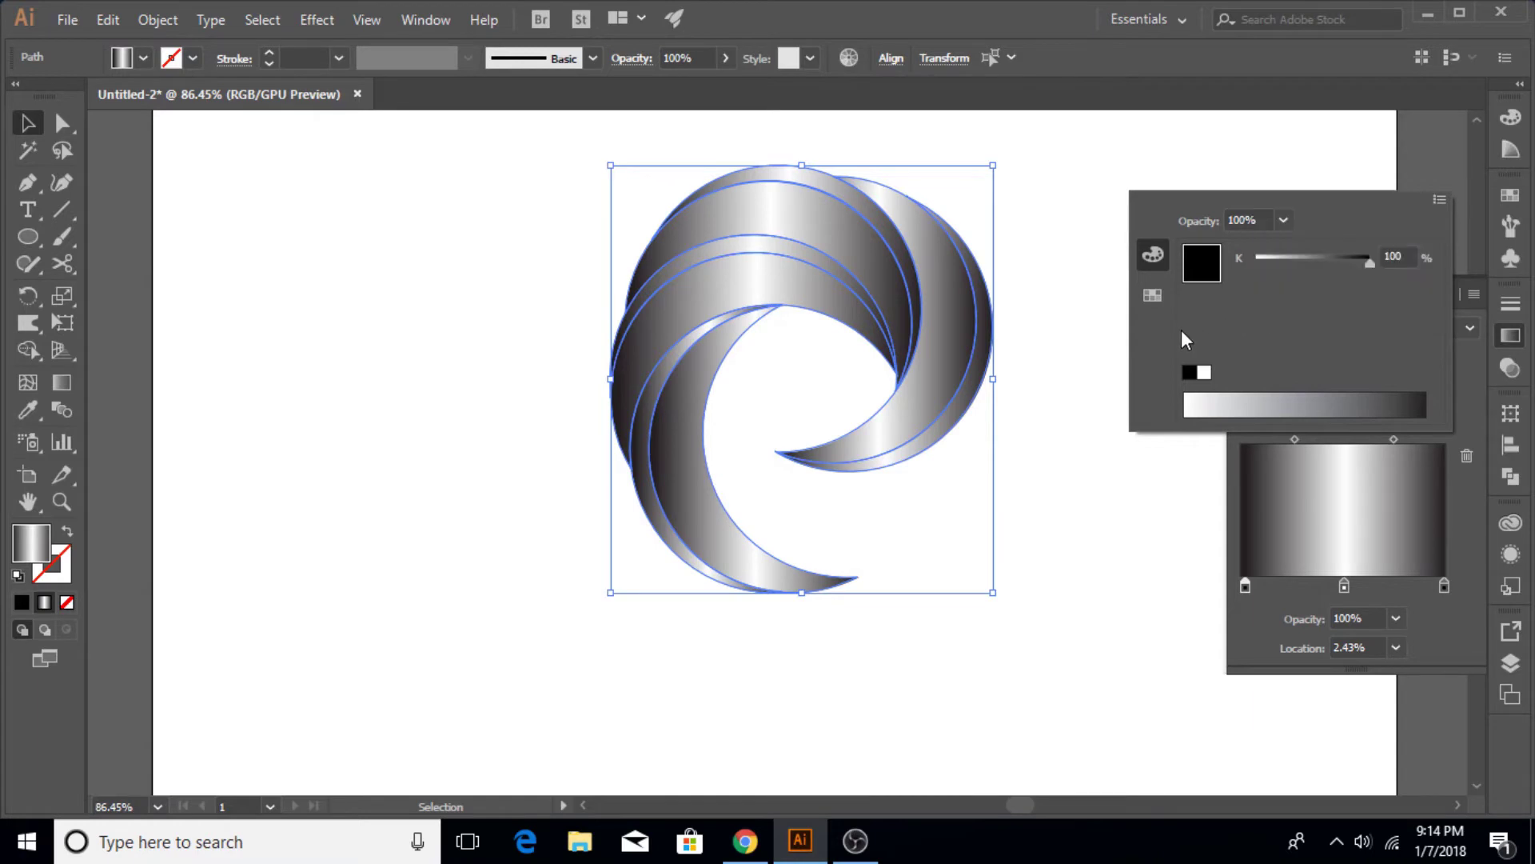
Shift the white stop to 34.86%, set the second midpoint to 60.04%, and move the end black stop slightly inward.
left_click(1347, 588)
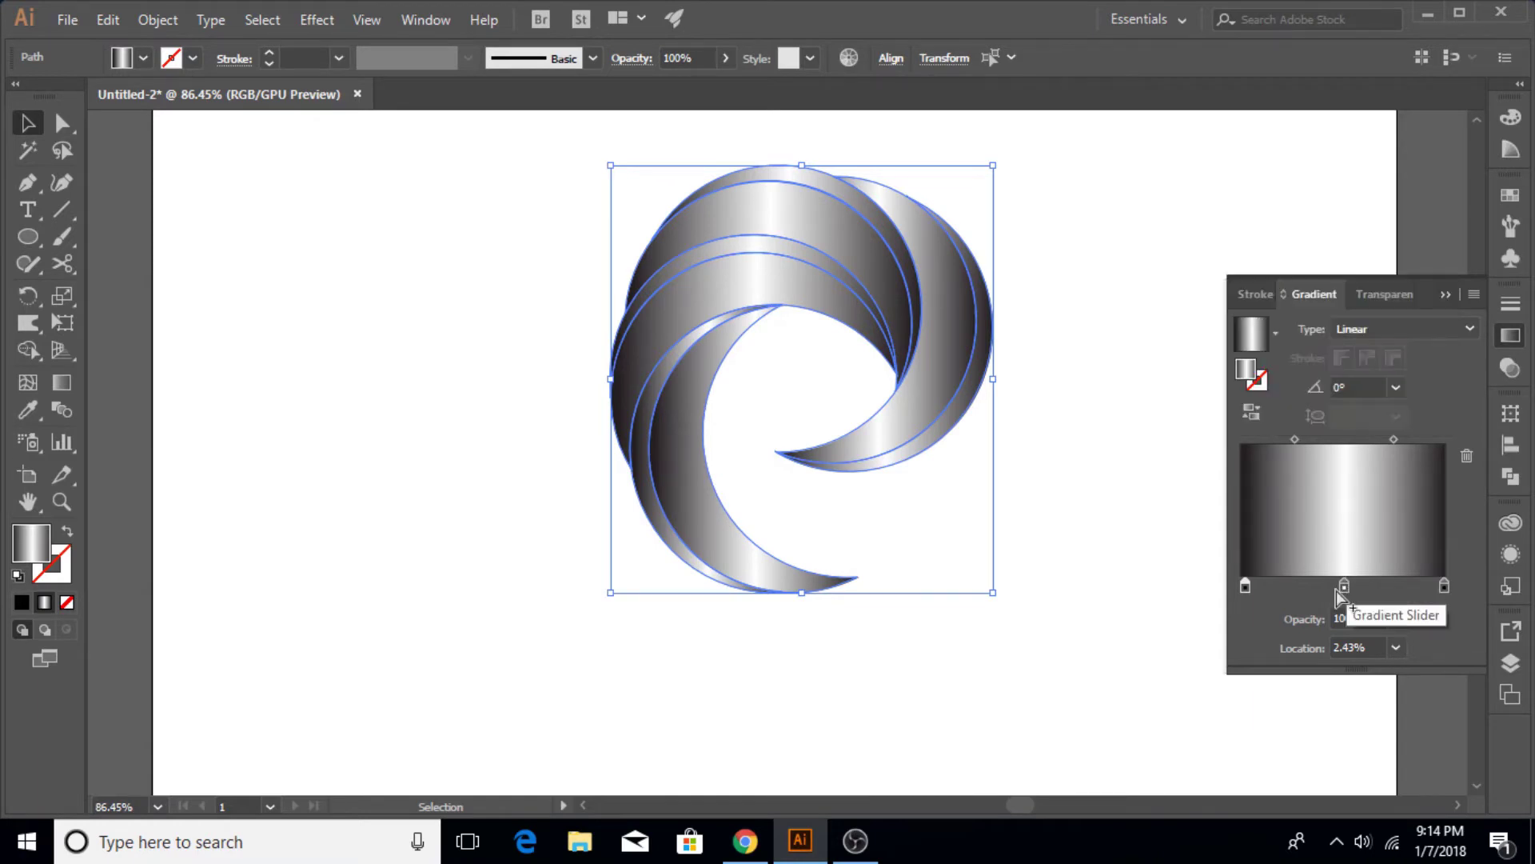
left_click_drag(1336, 590, 1339, 587)
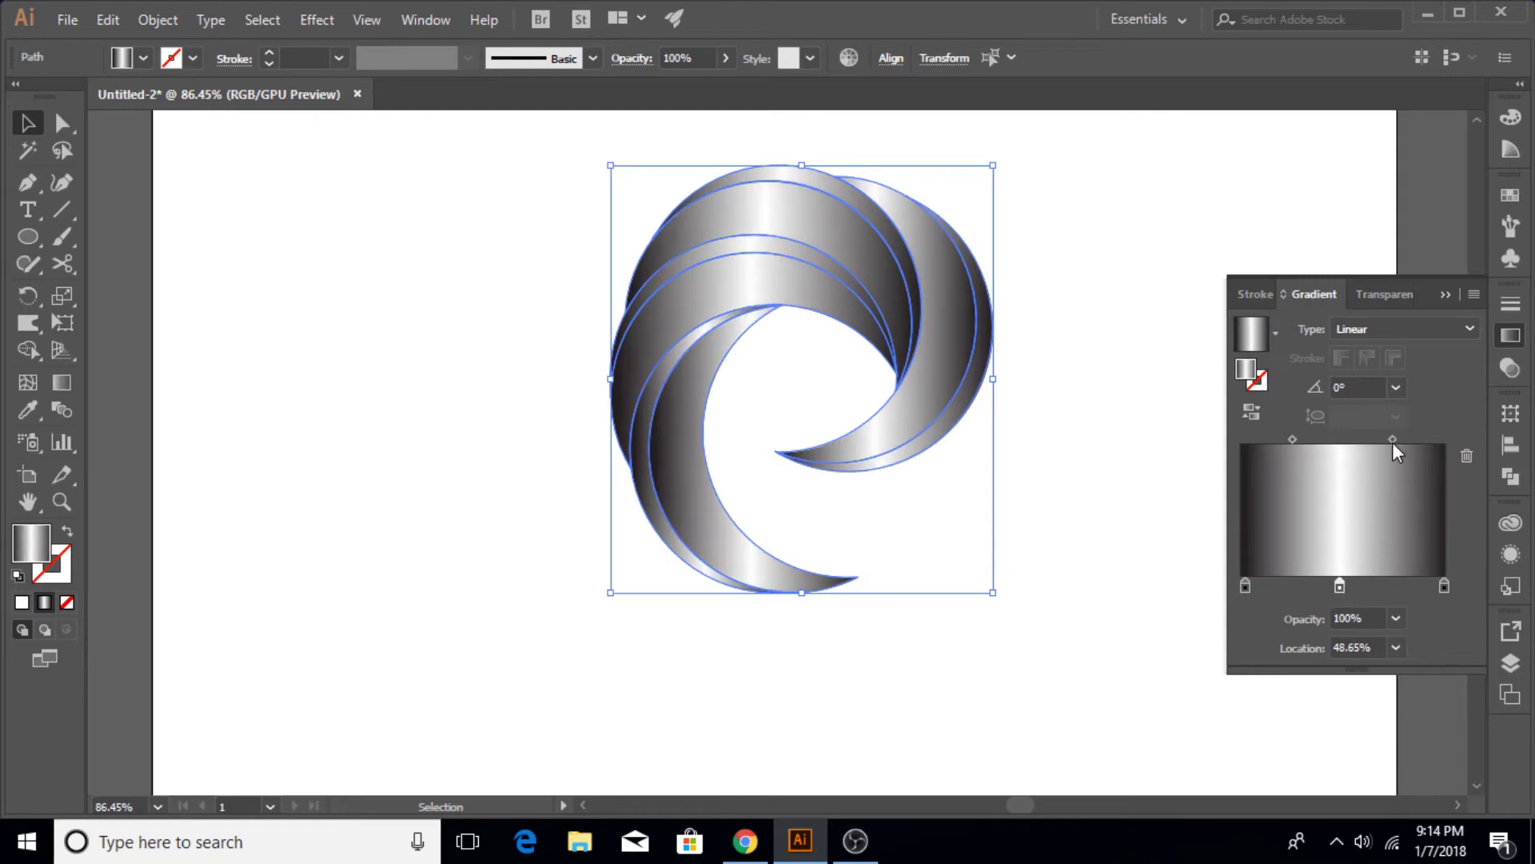
mouse_move(1393, 443)
left_mouse_down()
mouse_move(1331, 448)
mouse_move(1380, 438)
left_mouse_up()
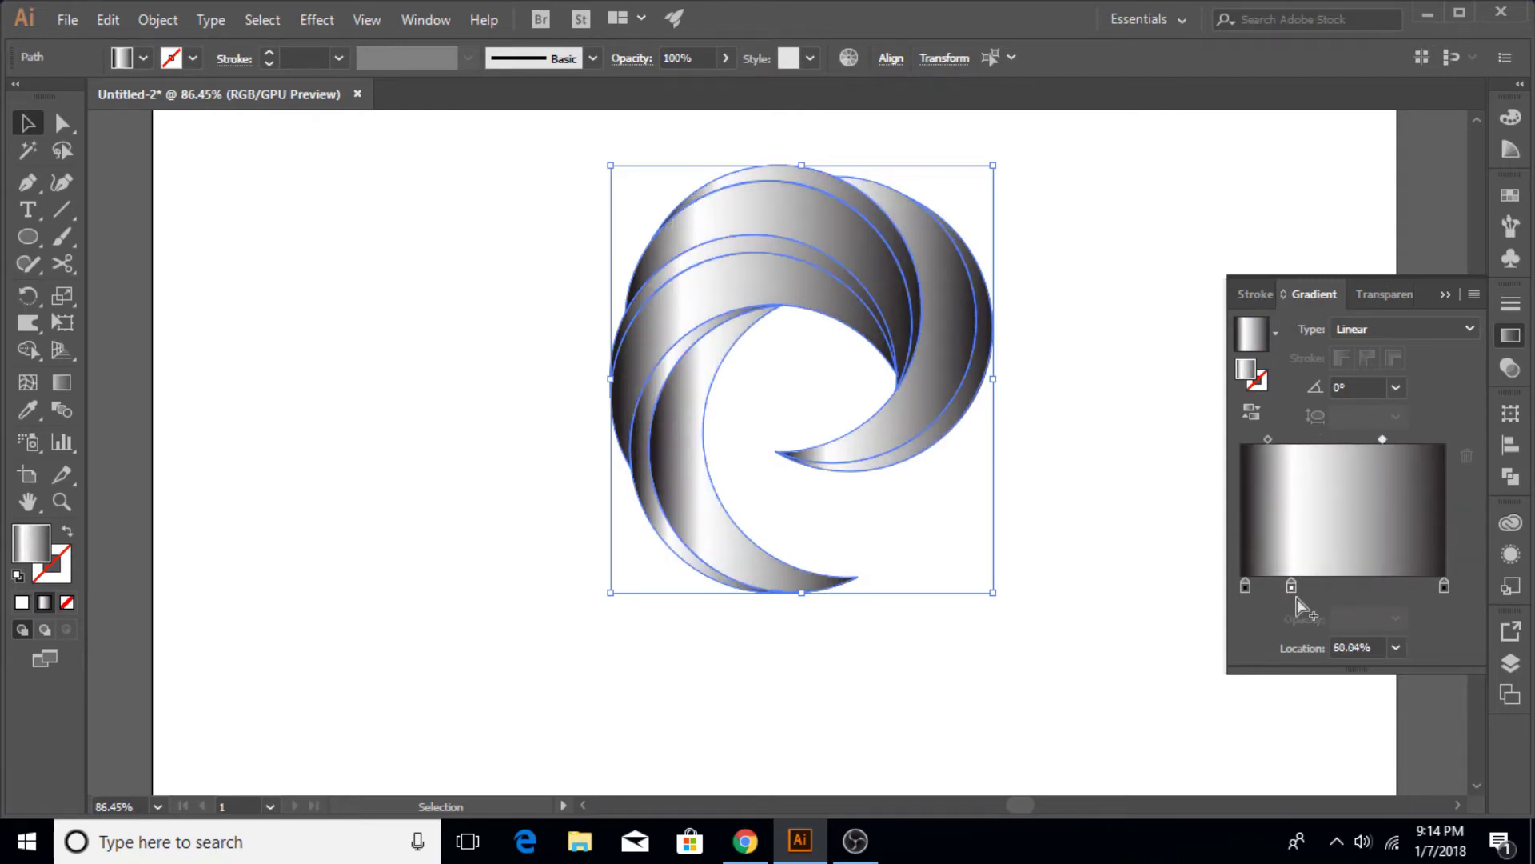
mouse_move(1295, 591)
left_mouse_down()
mouse_move(1341, 587)
mouse_move(1312, 587)
left_mouse_up()
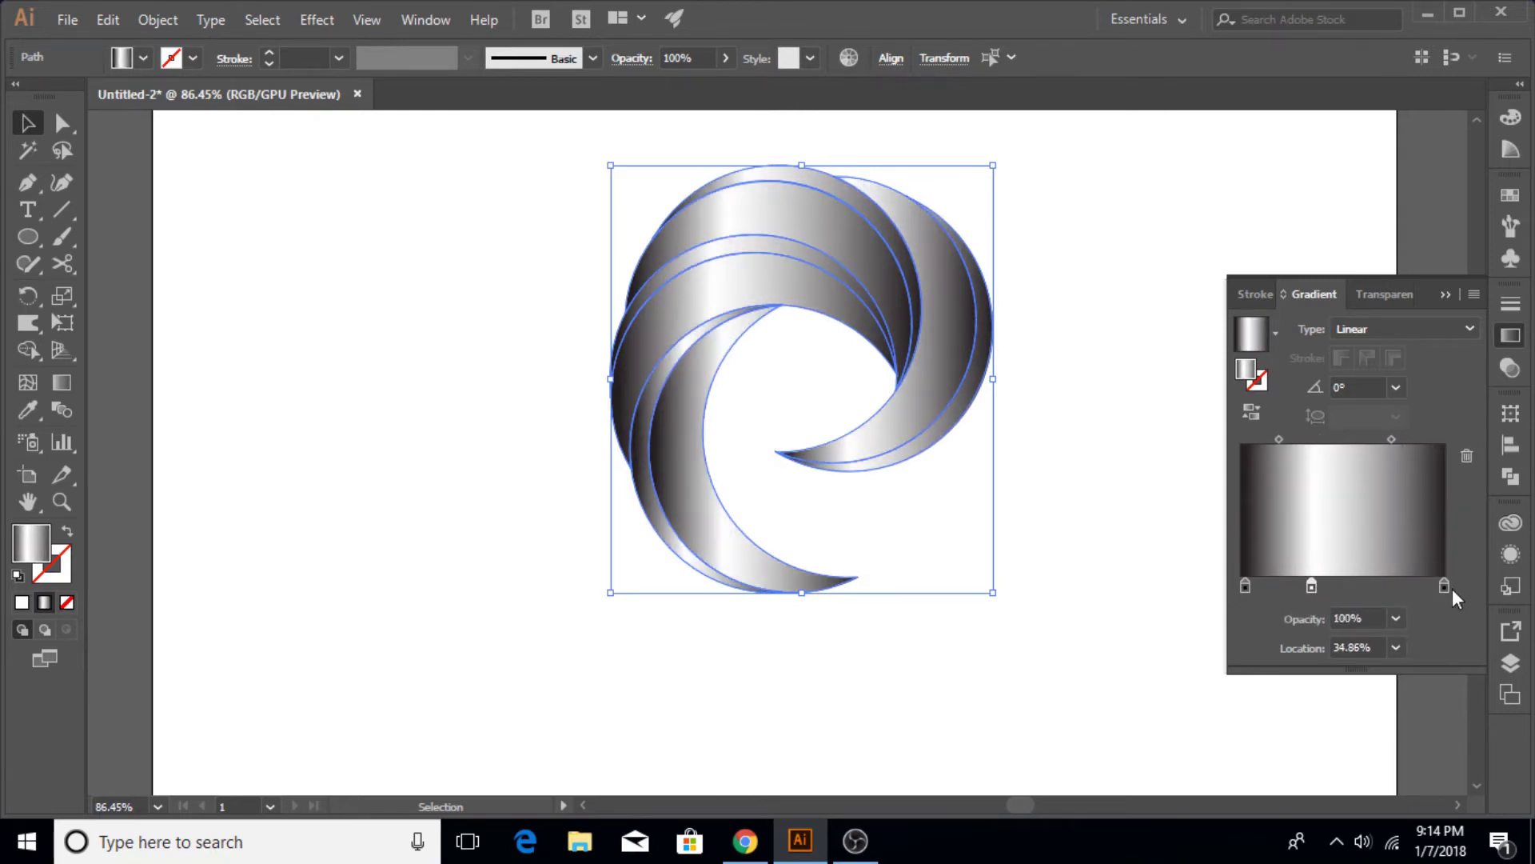
left_click_drag(1449, 588, 1438, 584)
left_click(1445, 295)
left_click(1097, 334)
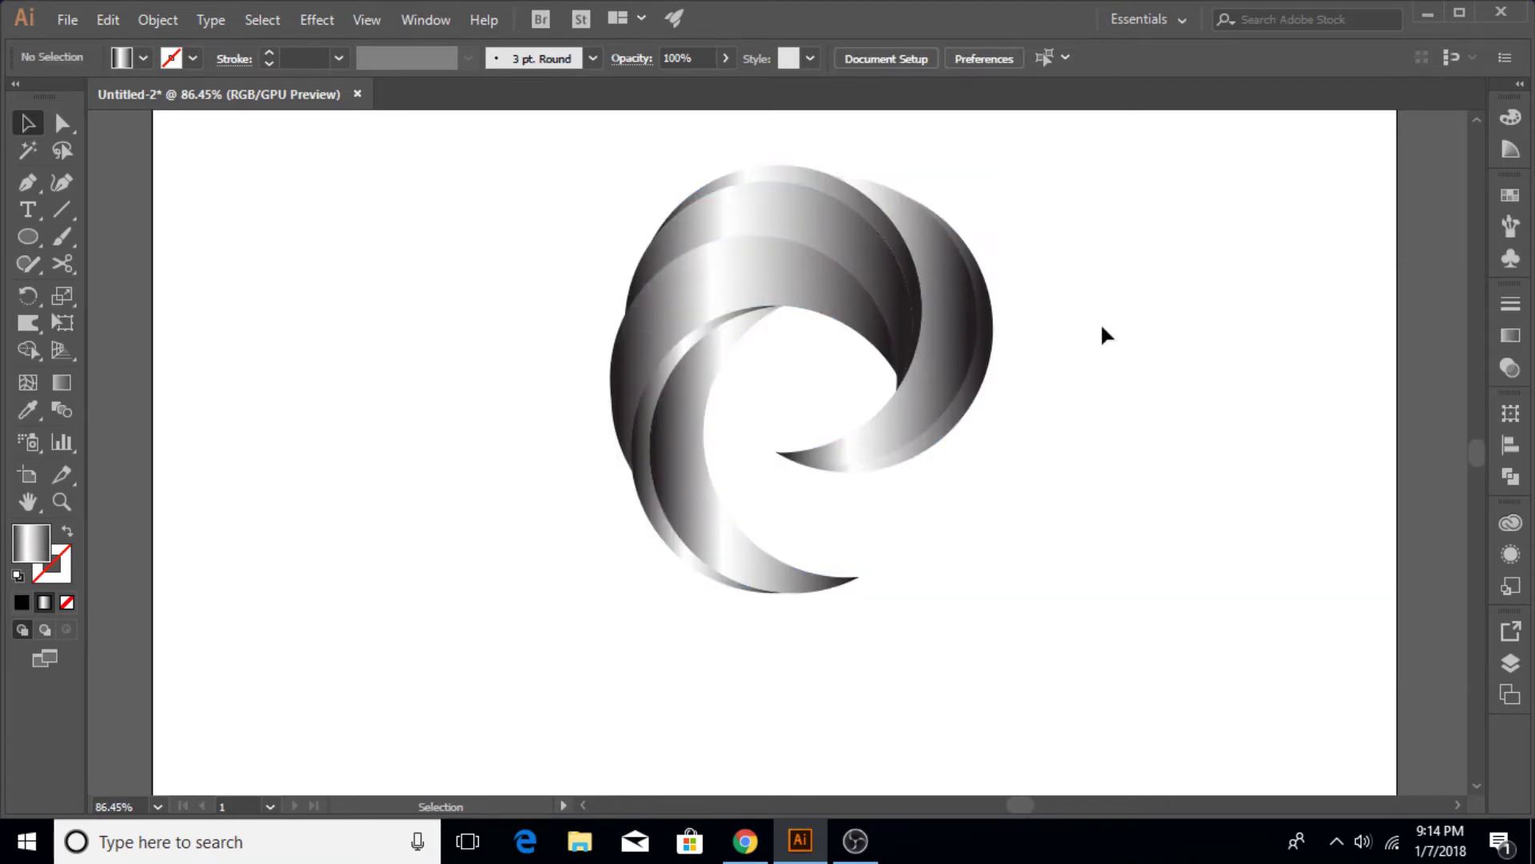
Nudge the lower-left inner crescent slightly left against its outer crescent.
left_click(858, 212)
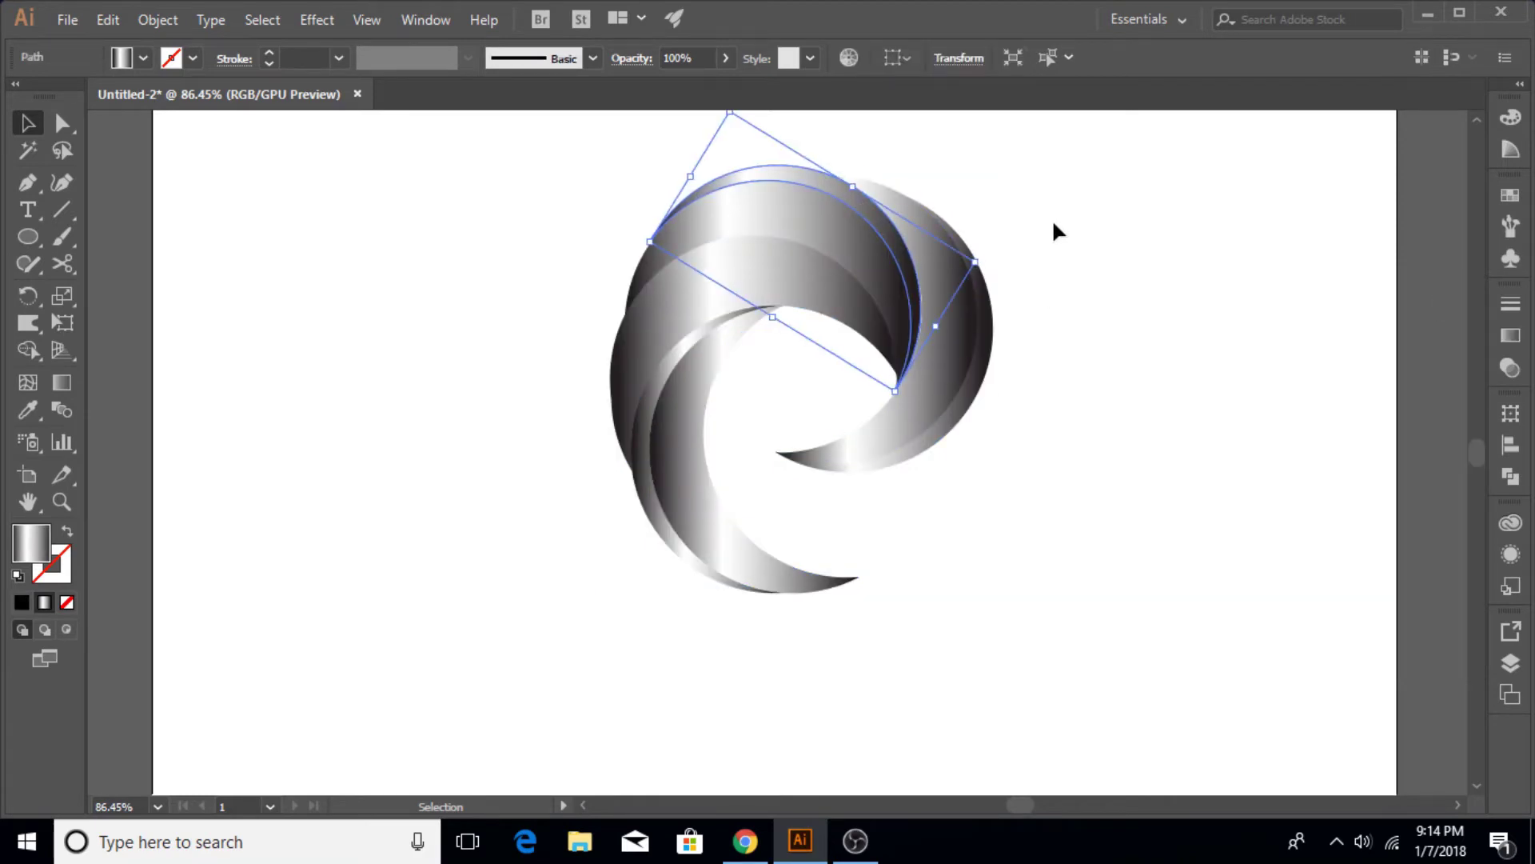
left_click(1040, 230)
left_click(987, 276)
left_click(62, 501)
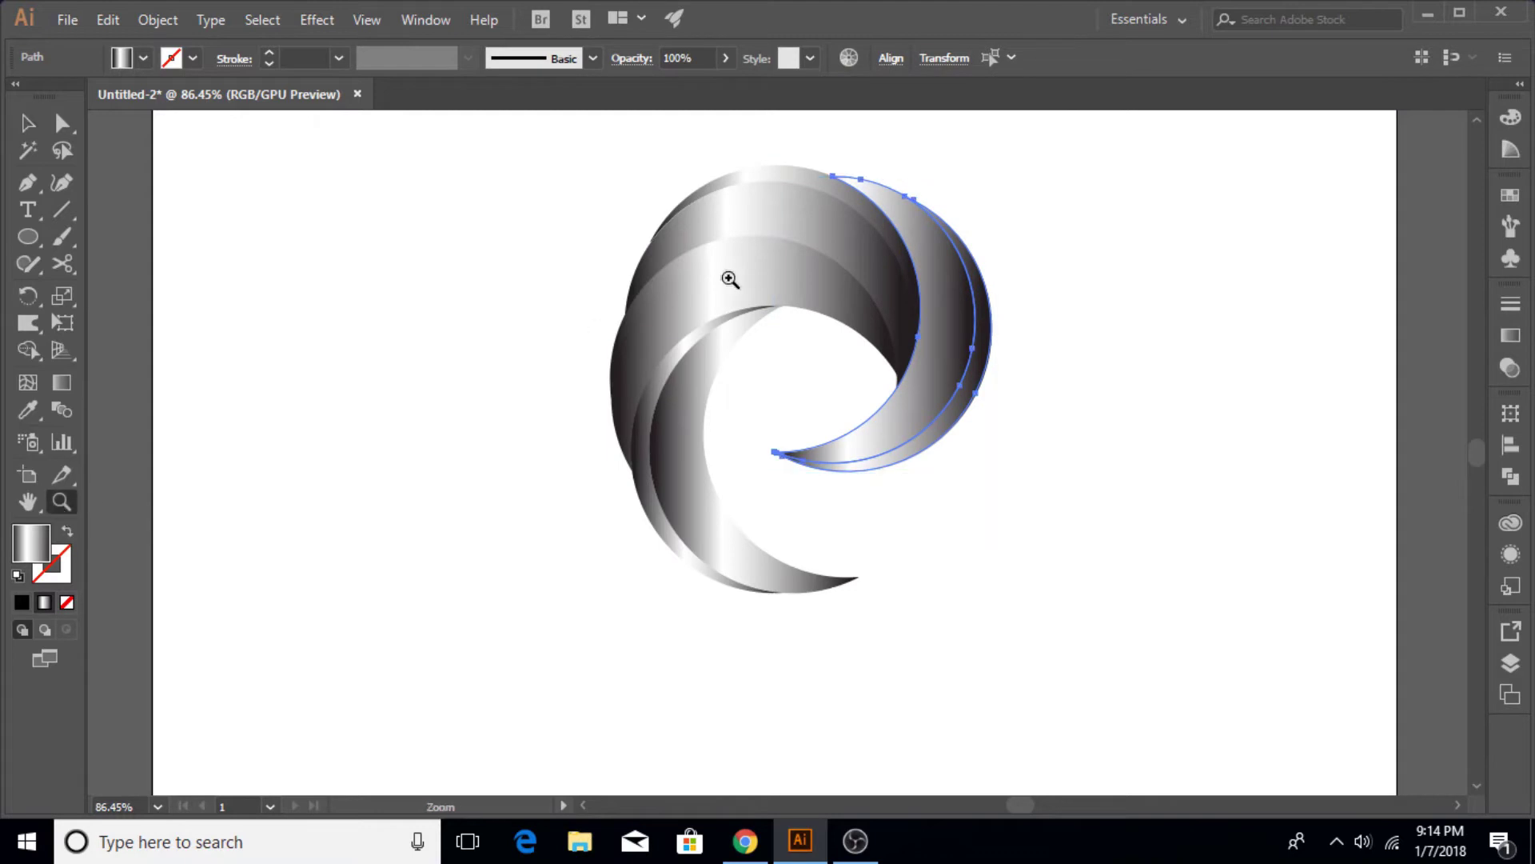
left_click(864, 233)
left_click(761, 538)
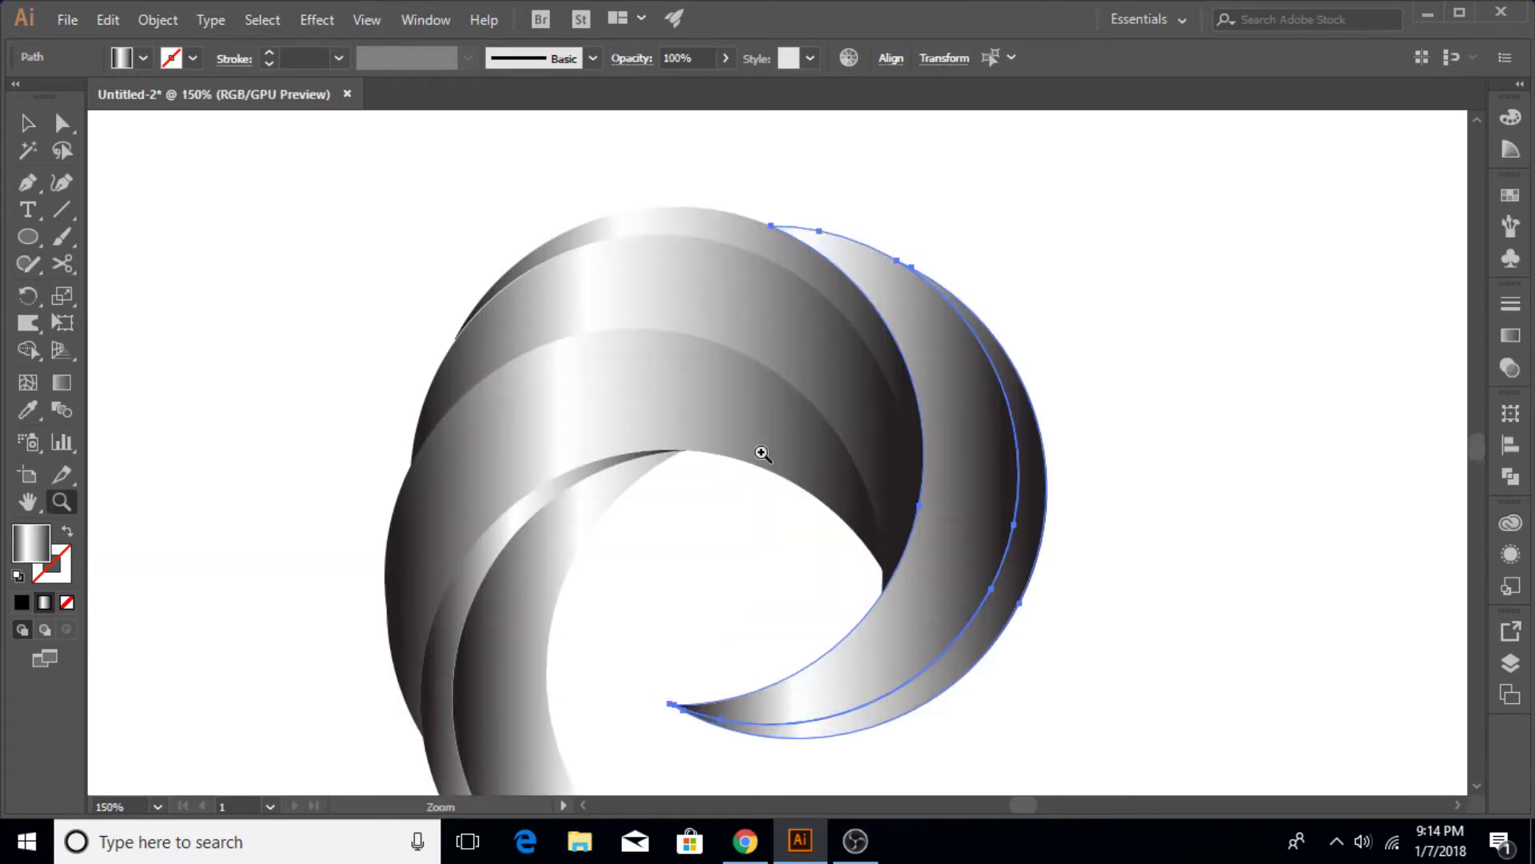
key("v")
left_click(528, 611)
key("Left")
key("Left")
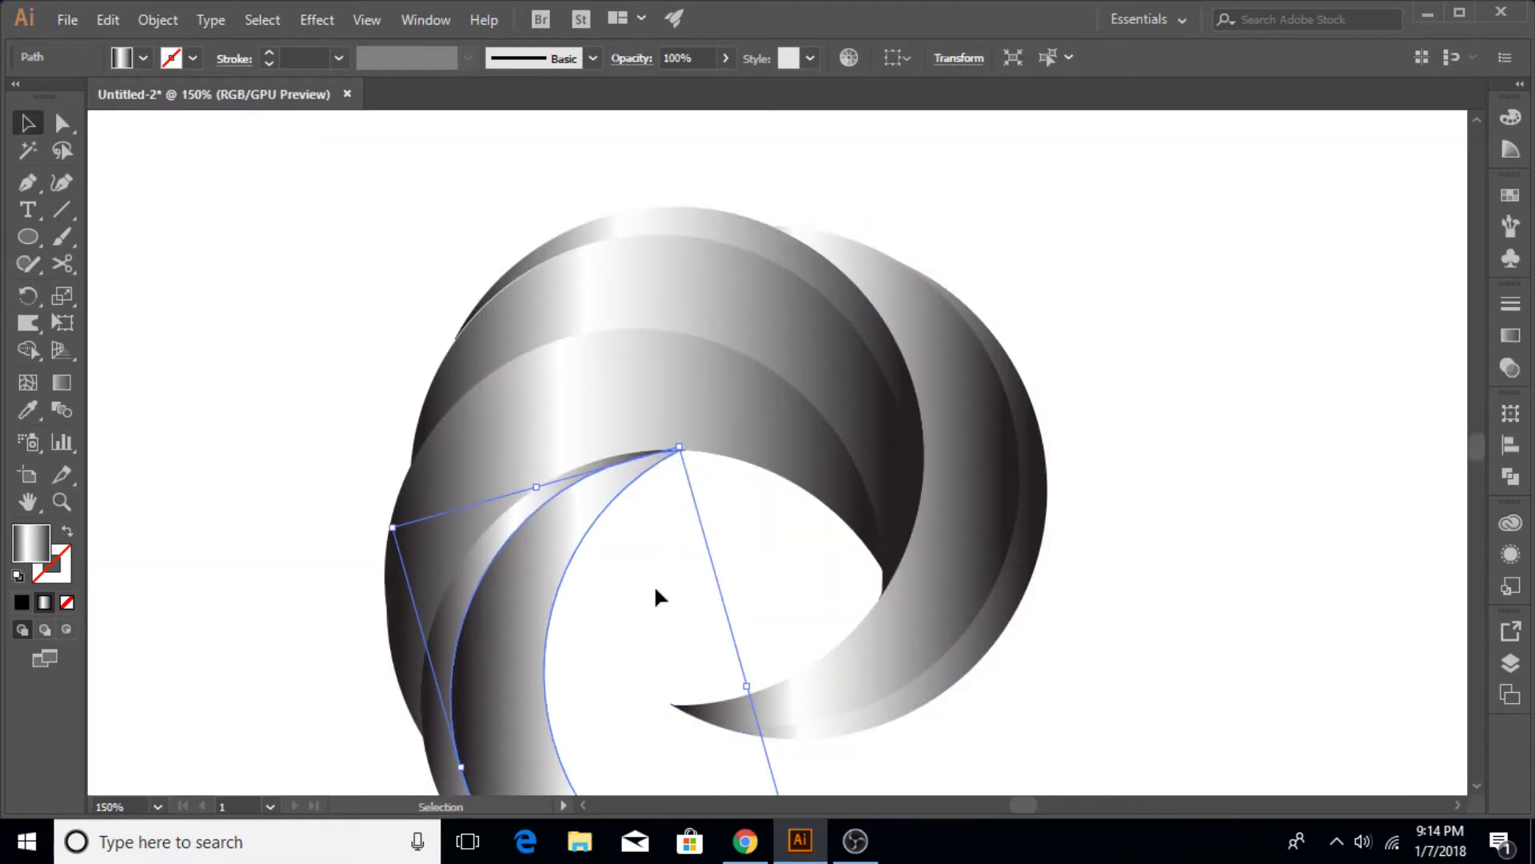
left_click(654, 583)
Fine-tune the fit of the upper outer crescent and the two right-hand crescents against their neighbours.
left_click(546, 251)
left_click(357, 189)
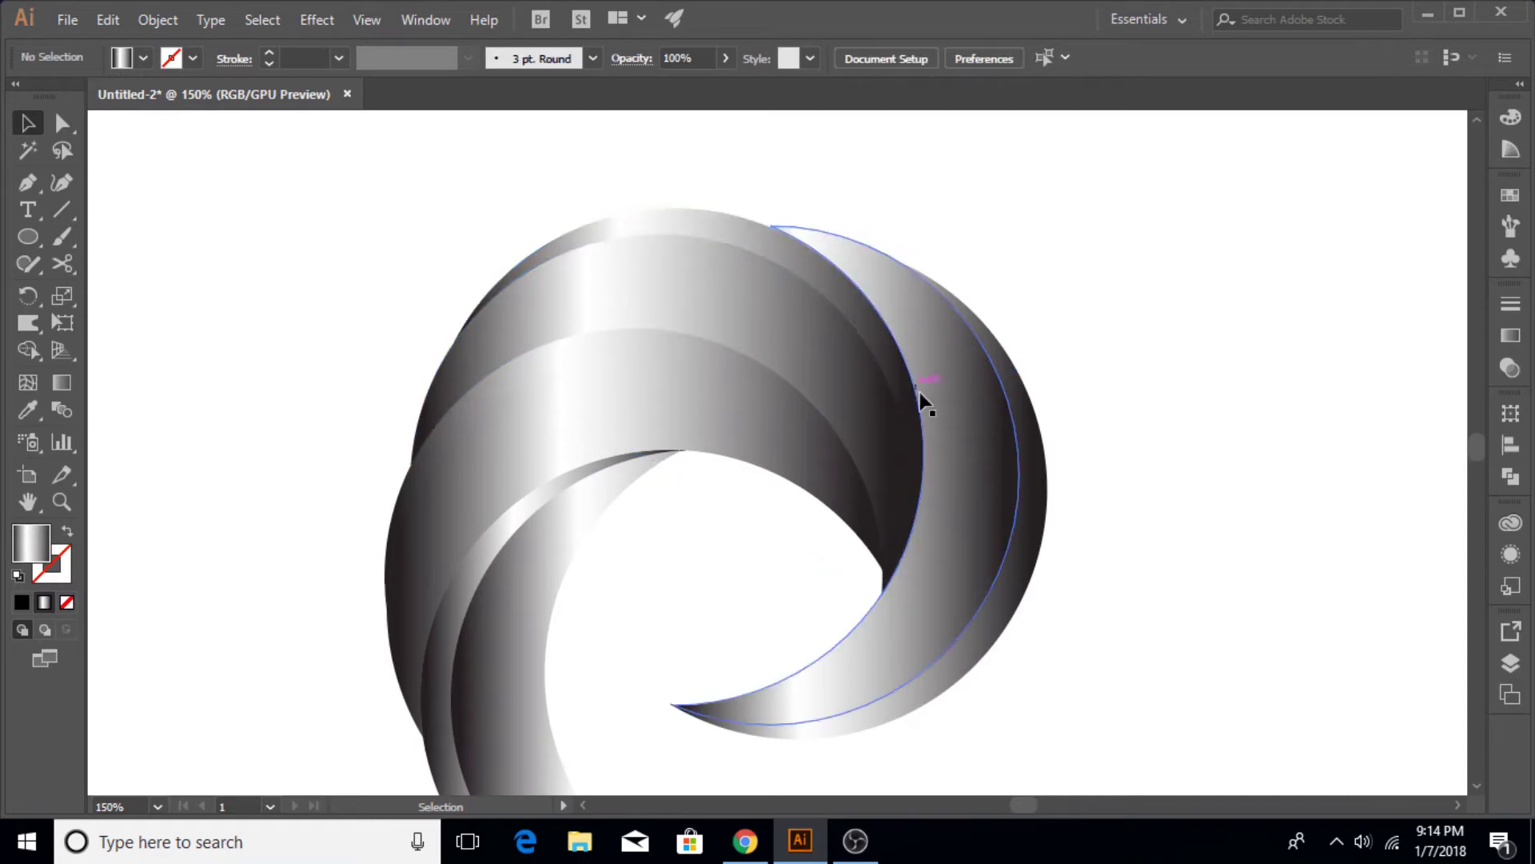
left_click(917, 296)
left_click(909, 308)
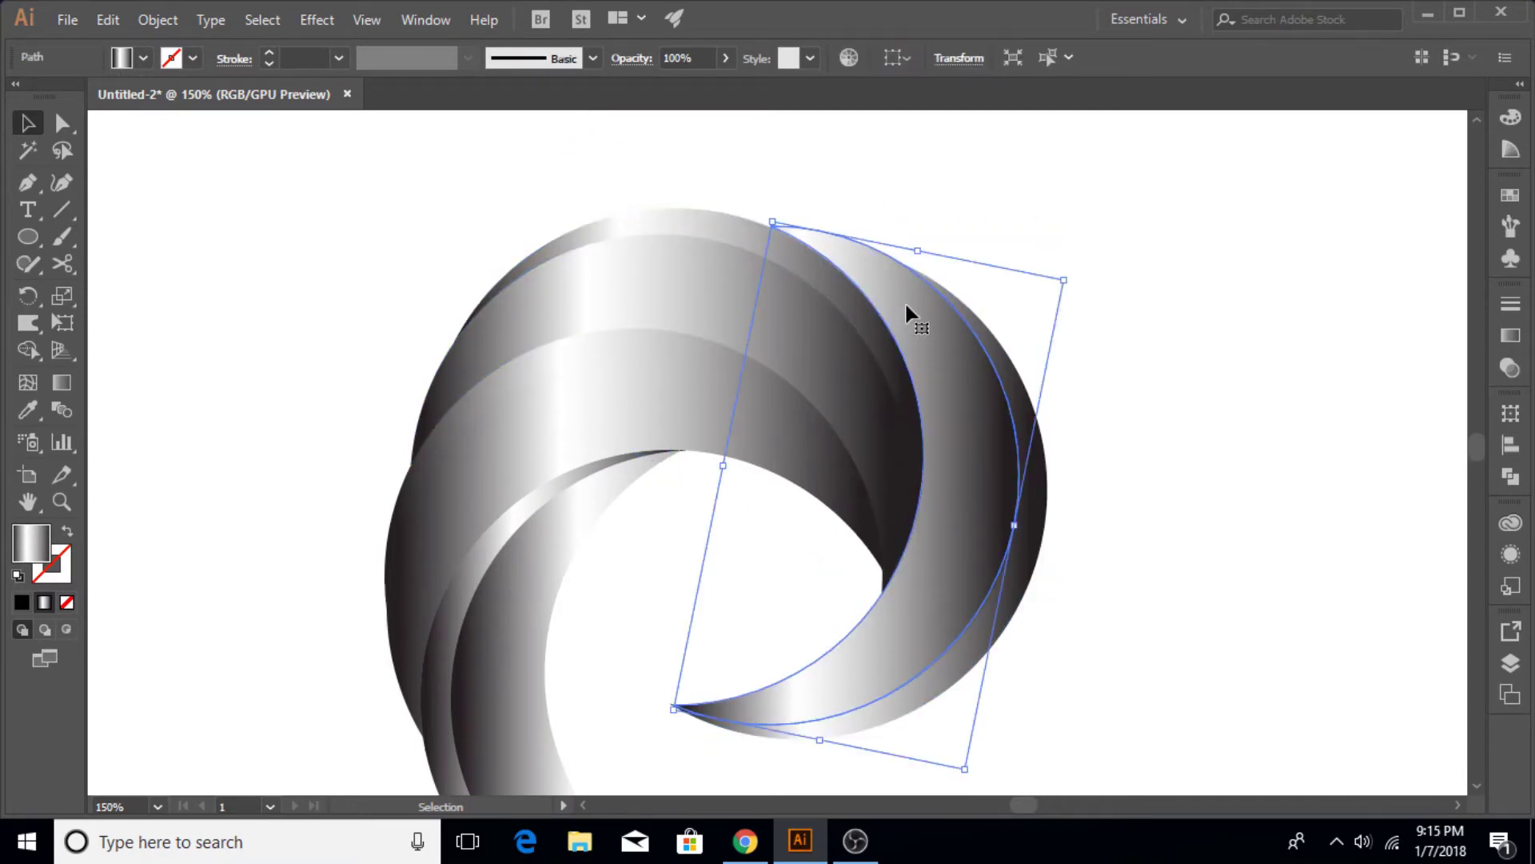
left_click(907, 181)
left_click(982, 332)
left_click(1057, 312)
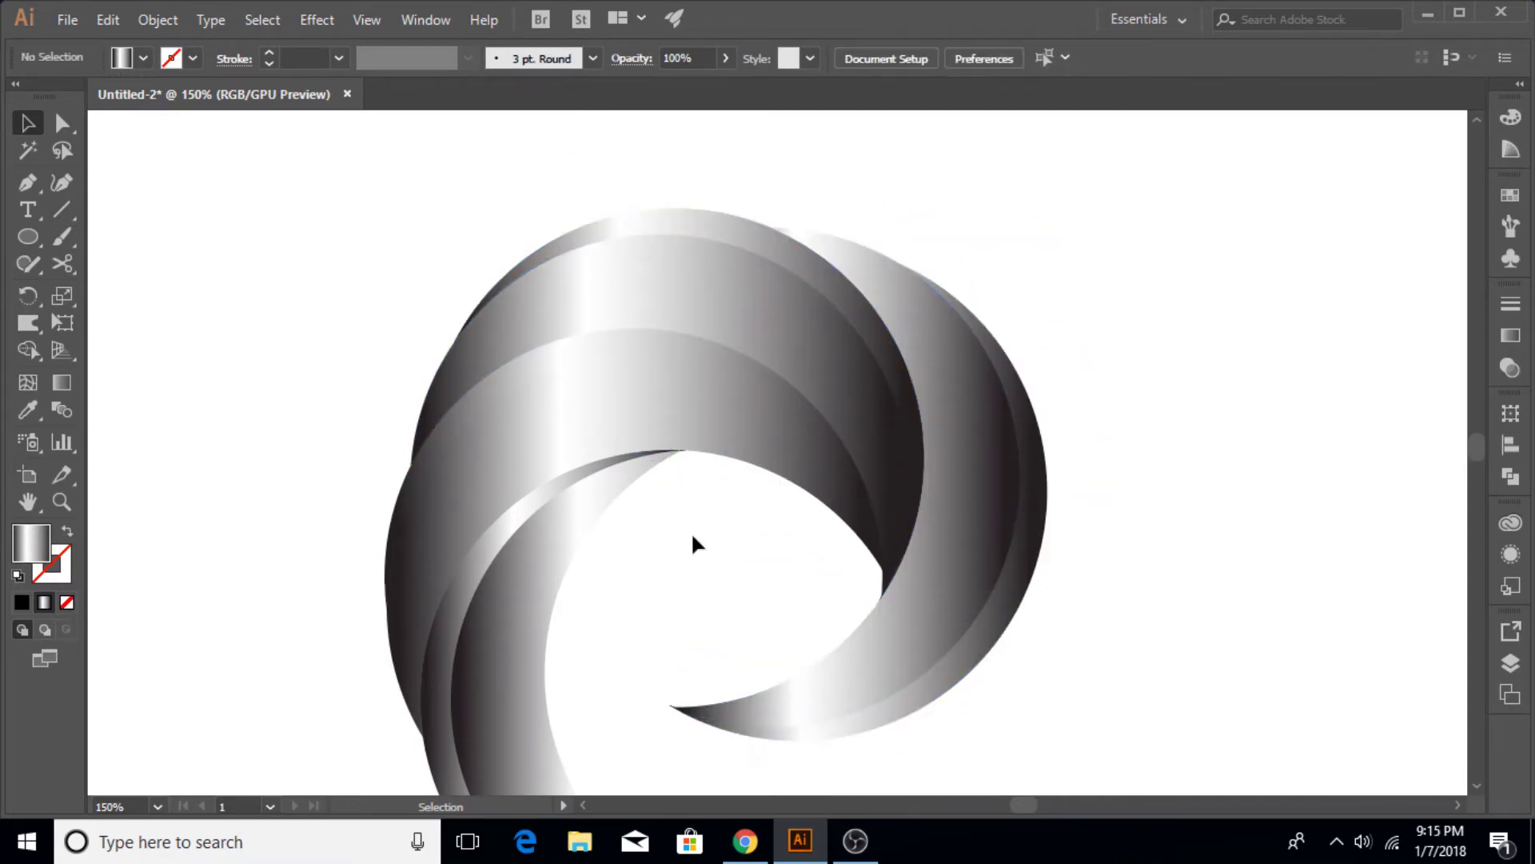
Redraw the lower-left inner crescent's gradient diagonally from above its upper left side to below its lower tip.
key("z")
left_click_drag(673, 564, 499, 581)
key("space")
left_click_drag(652, 609, 652, 424)
key("v")
left_click_drag(476, 154, 918, 614)
left_click(488, 511)
left_click(583, 531)
key("g")
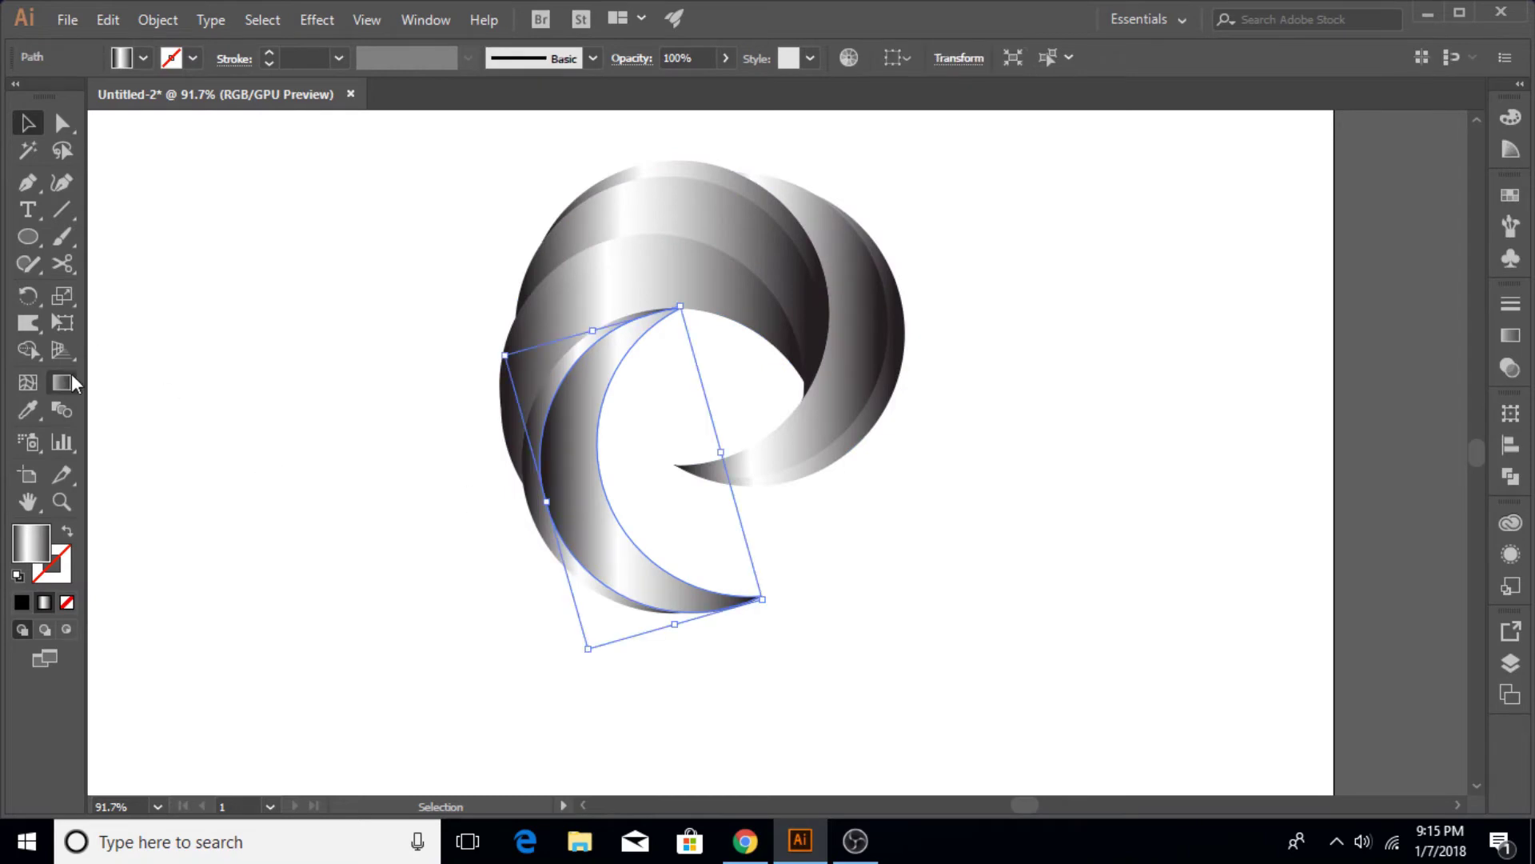
mouse_move(587, 300)
left_mouse_down()
mouse_move(693, 697)
mouse_move(774, 705)
mouse_move(764, 733)
left_mouse_up()
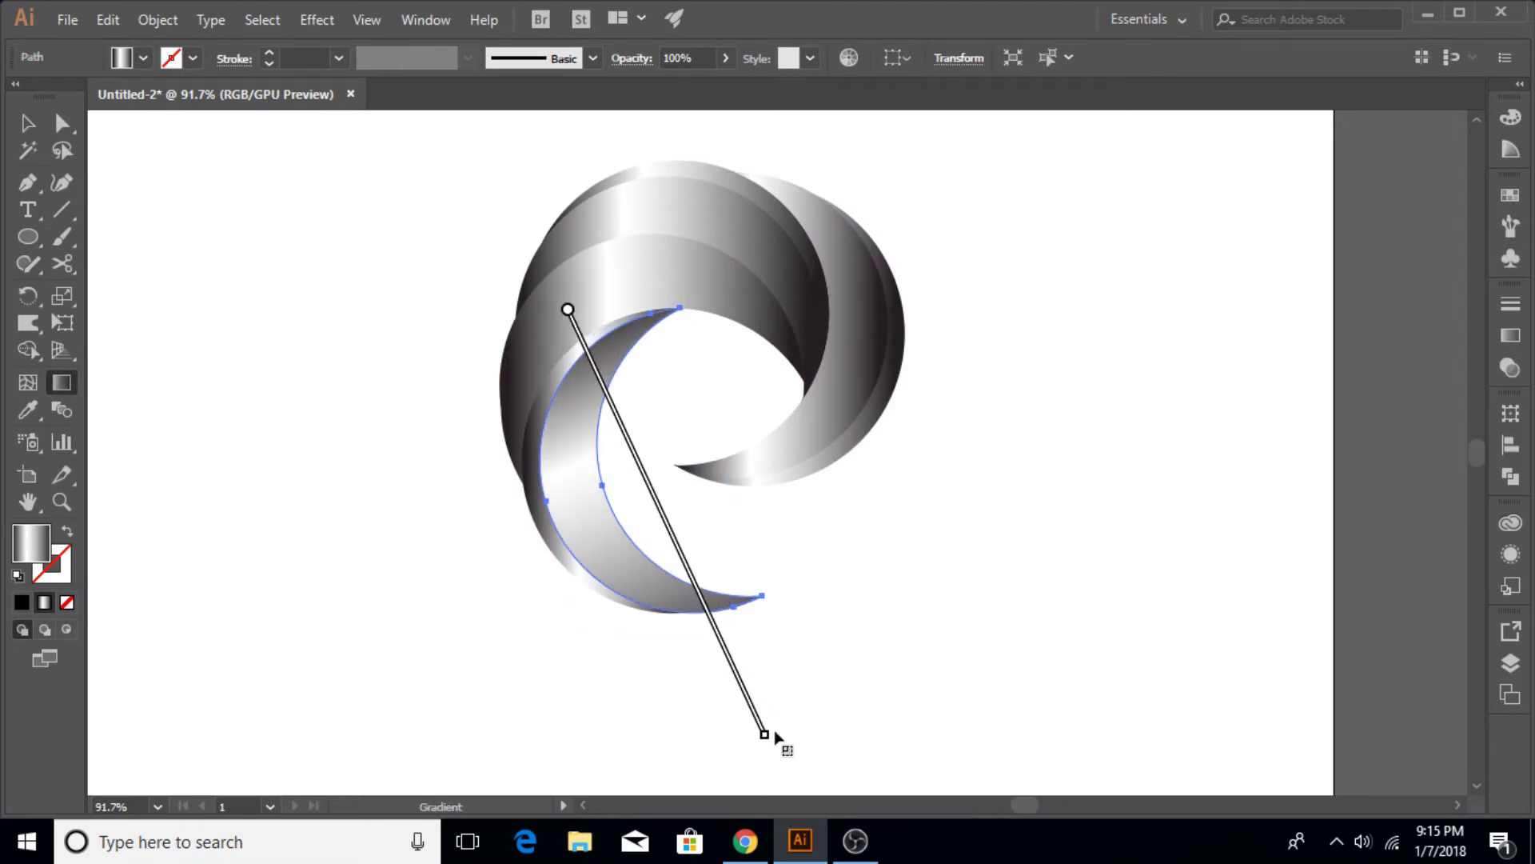
Angle the lower-left outer crescent's gradient from upper left to lower right and adjust its stops to highlight the left edge.
key("v")
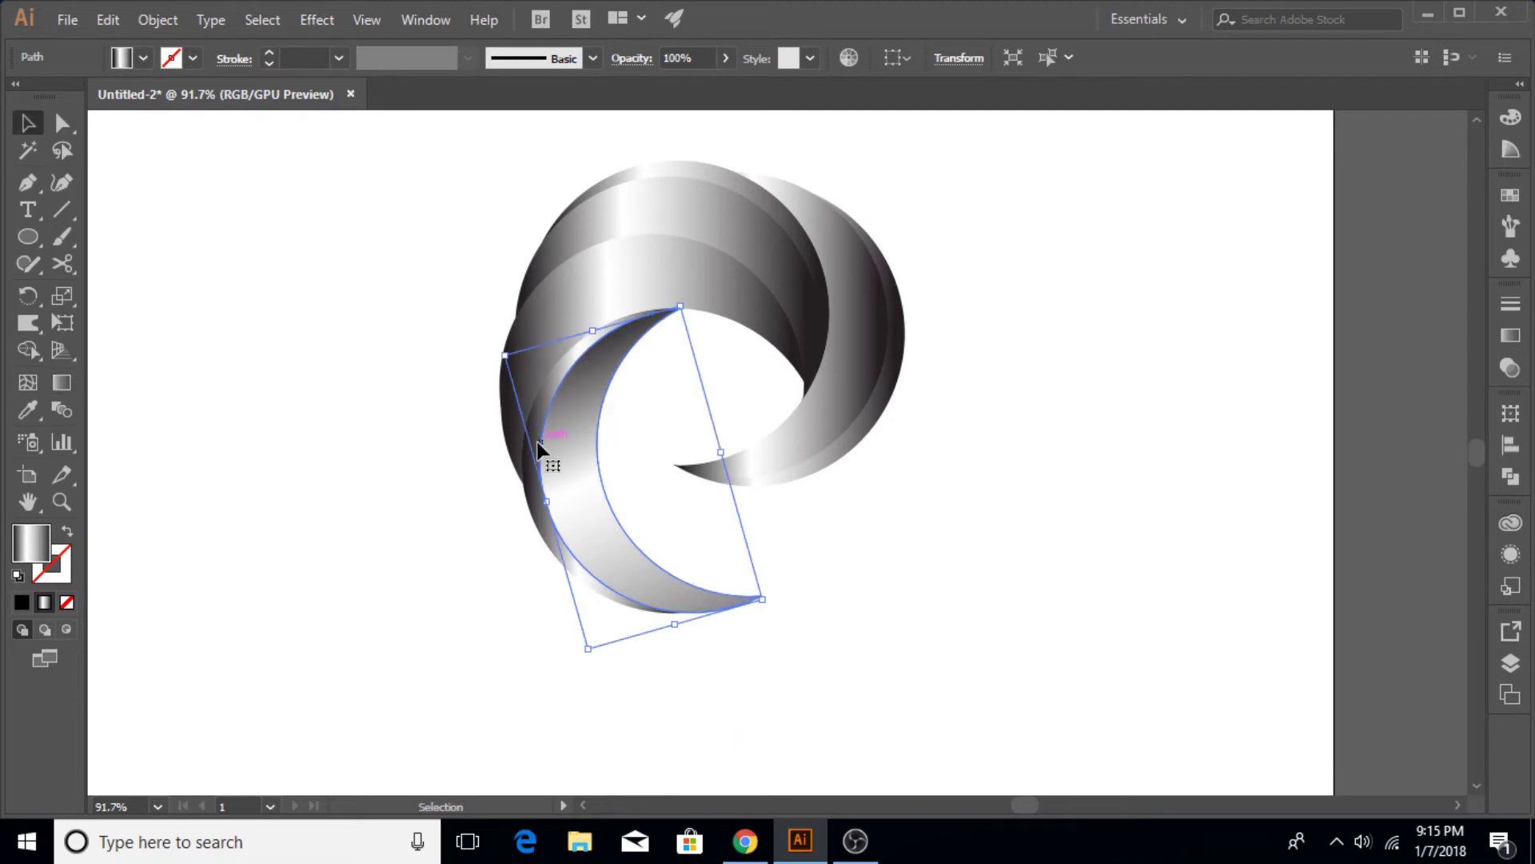
left_click(537, 448)
key("g")
left_click_drag(469, 267, 679, 704)
left_click_drag(696, 609, 685, 621)
left_click_drag(529, 263, 552, 327)
mouse_move(741, 695)
left_mouse_down()
mouse_move(694, 712)
mouse_move(802, 710)
left_mouse_up()
mouse_move(638, 485)
left_mouse_down()
mouse_move(600, 489)
mouse_move(643, 481)
mouse_move(631, 458)
mouse_move(642, 475)
left_mouse_up()
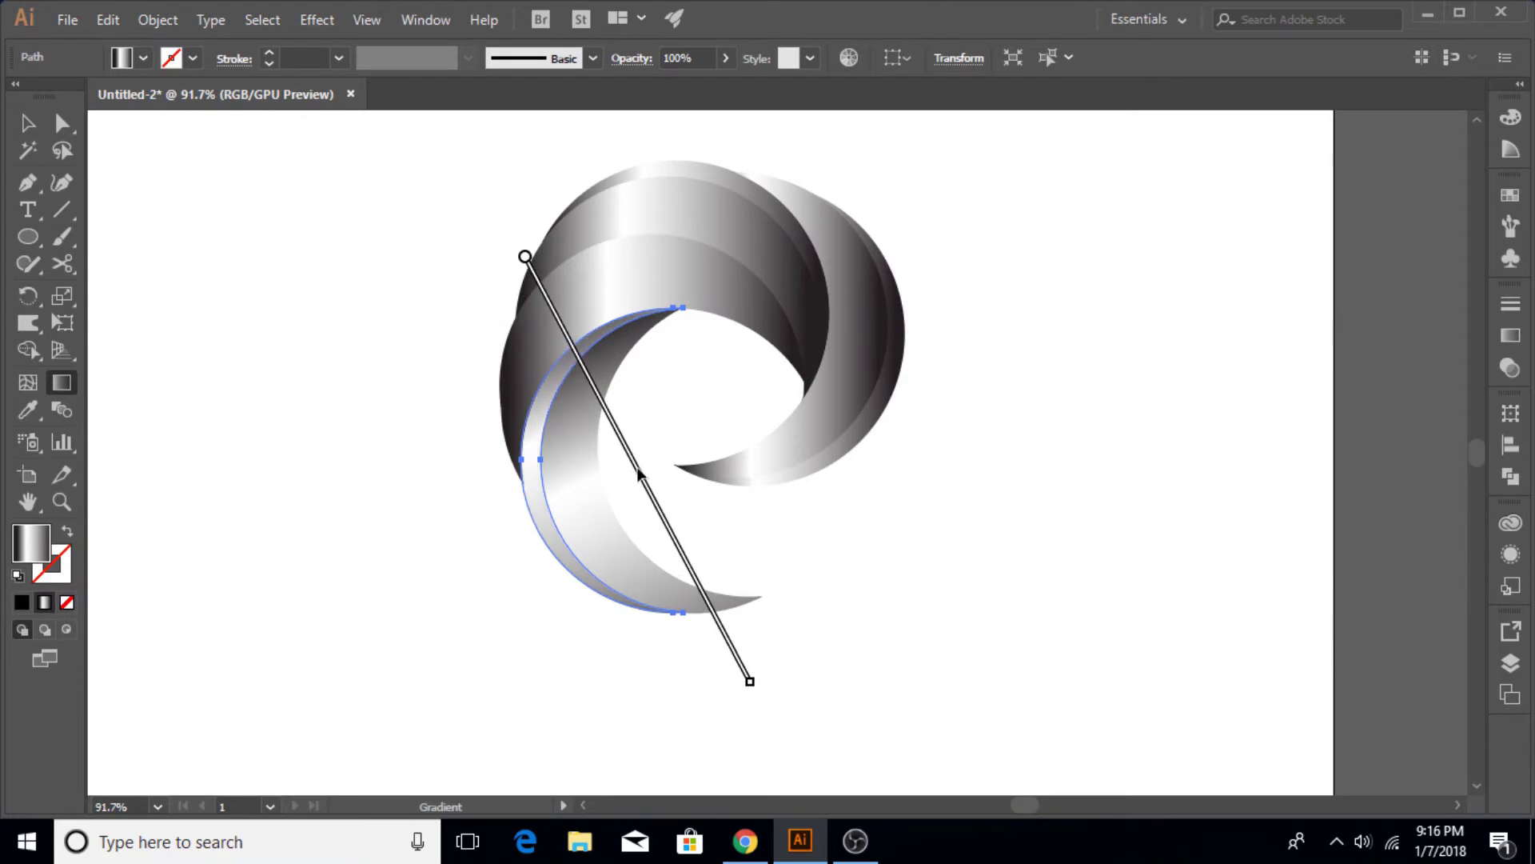
Redraw the middle inner crescent's gradient from upper right to lower left, shifting its stops to darken the right end.
key("v")
left_click(670, 283)
key("g")
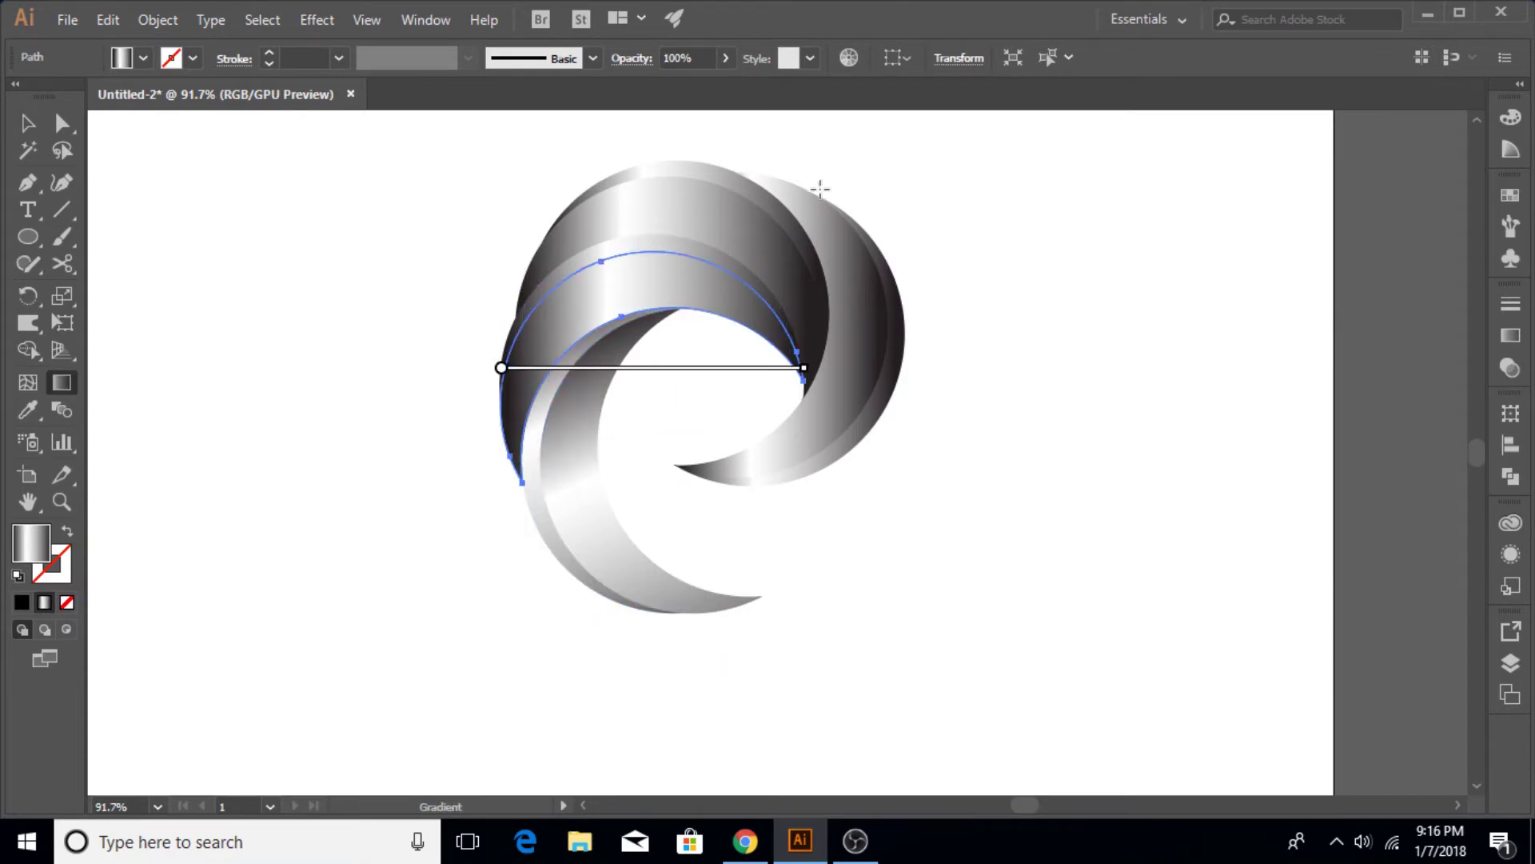
left_click_drag(822, 181, 372, 478)
left_click_drag(647, 355, 621, 341)
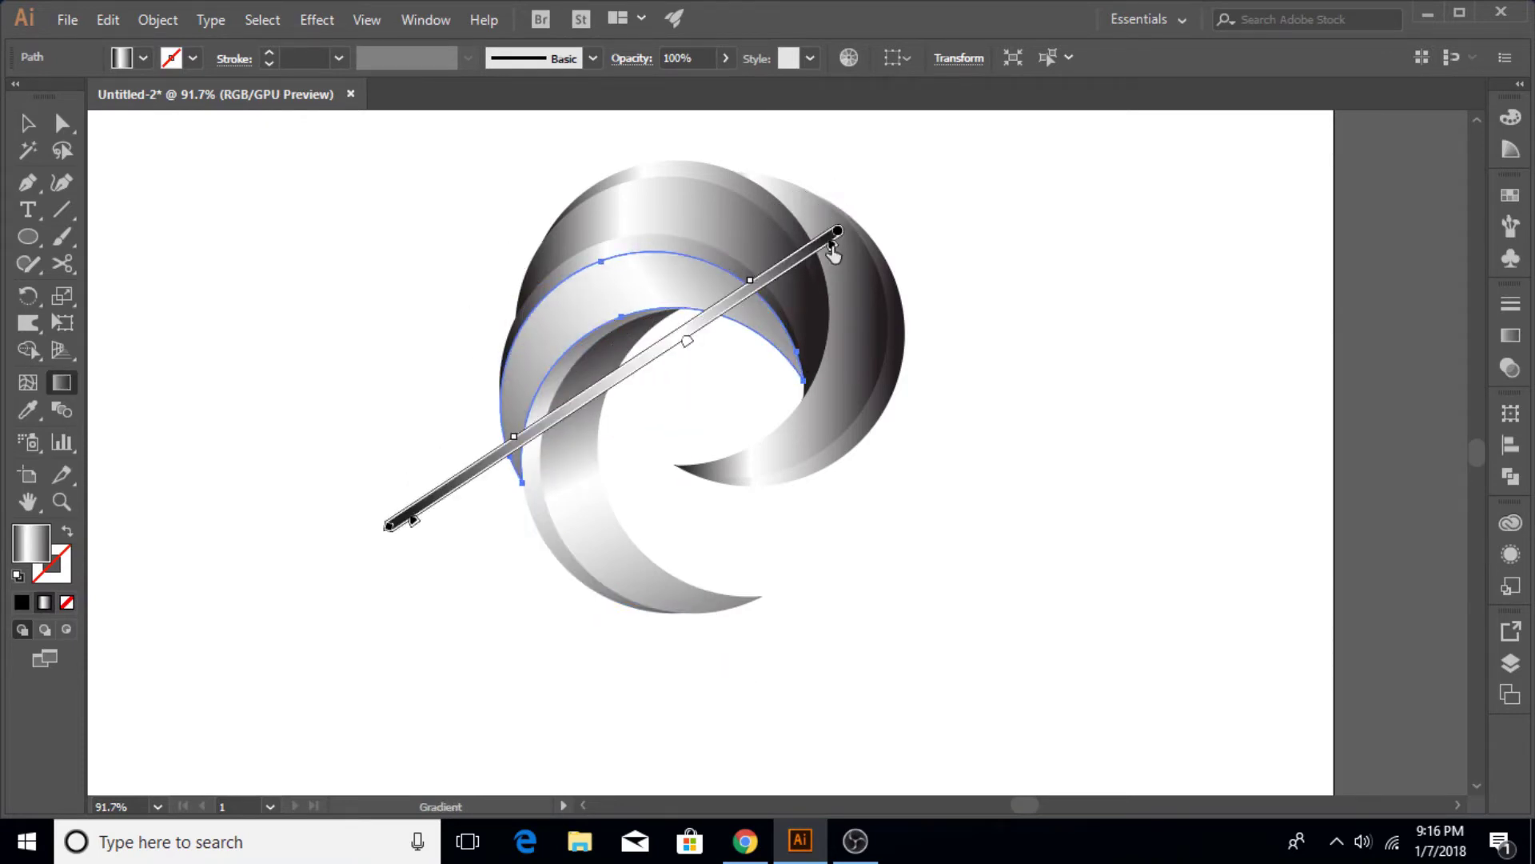
left_click_drag(383, 534, 344, 451)
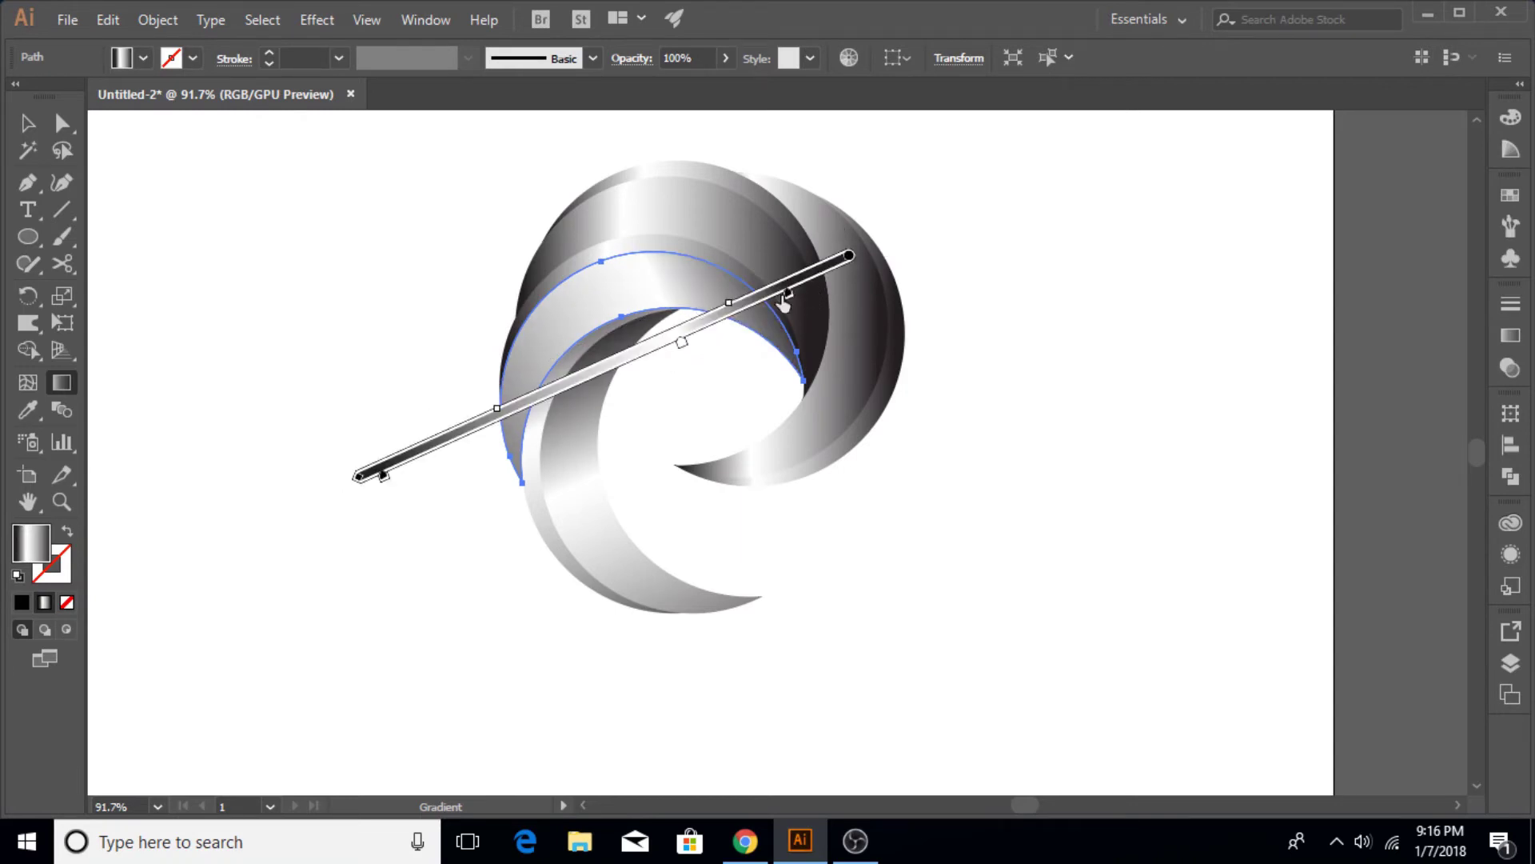
left_click_drag(384, 476, 405, 479)
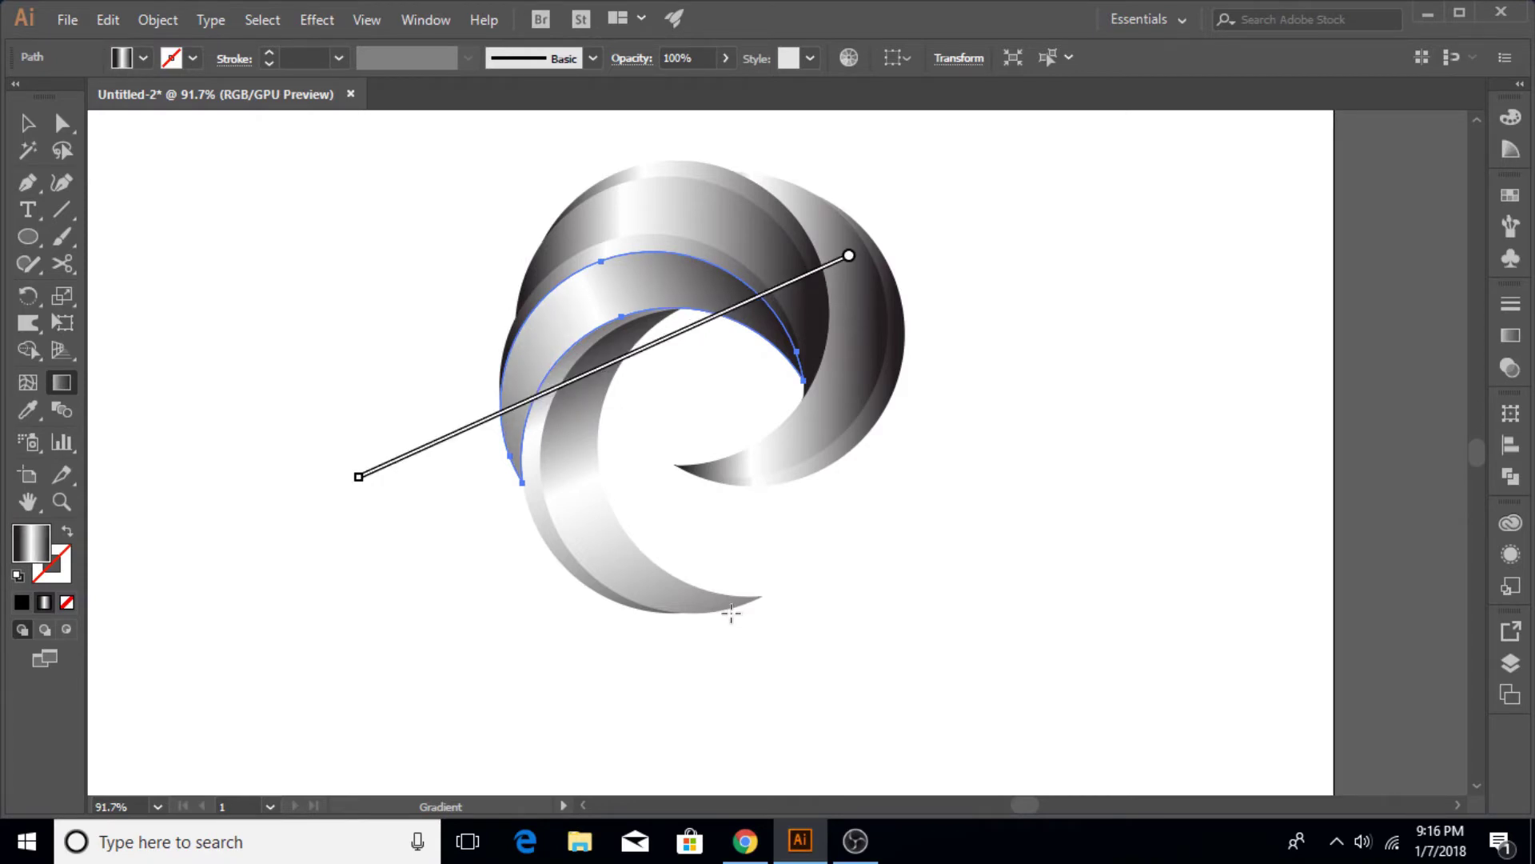
Redraw the middle outer crescent's gradient from upper right to lower left, moving its stops to extend the dark area leftward.
key("v")
left_click(571, 265)
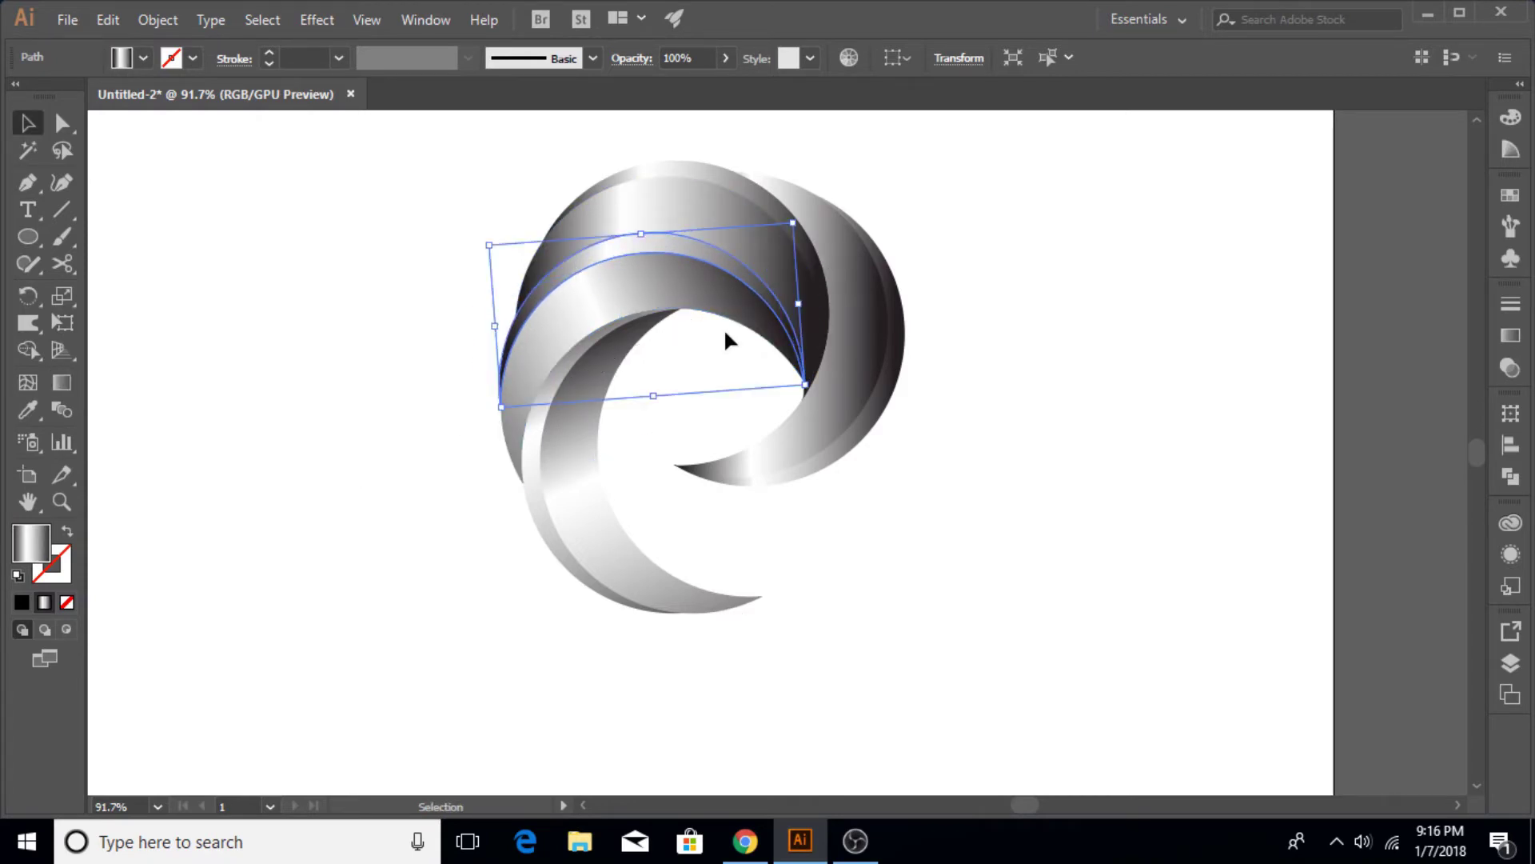
left_click(61, 380)
mouse_move(879, 201)
left_mouse_down()
mouse_move(290, 378)
mouse_move(415, 343)
left_mouse_up()
left_click_drag(805, 277, 777, 286)
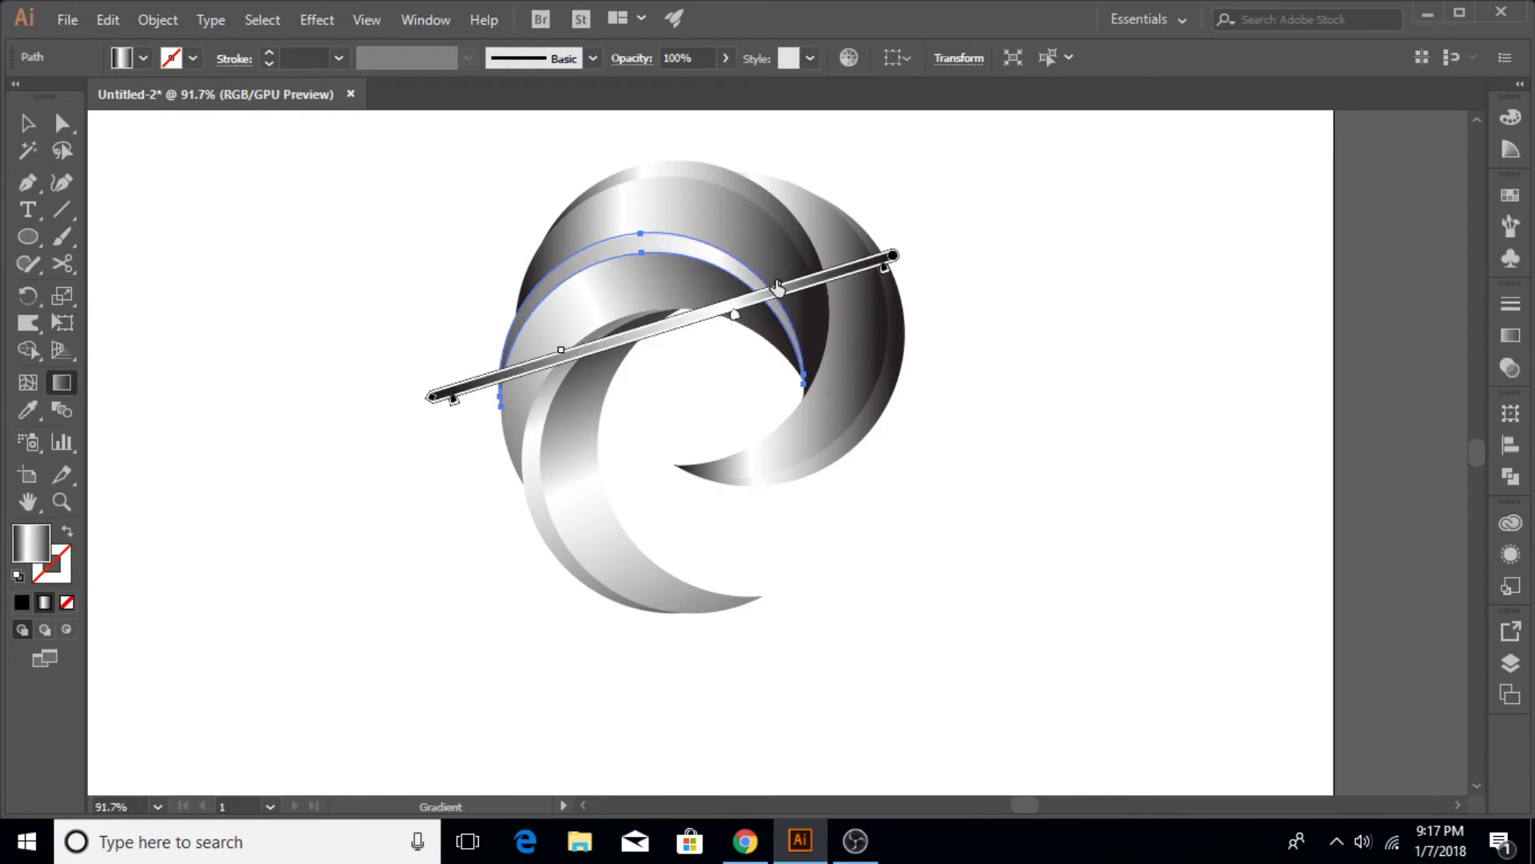
left_click_drag(883, 267, 596, 362)
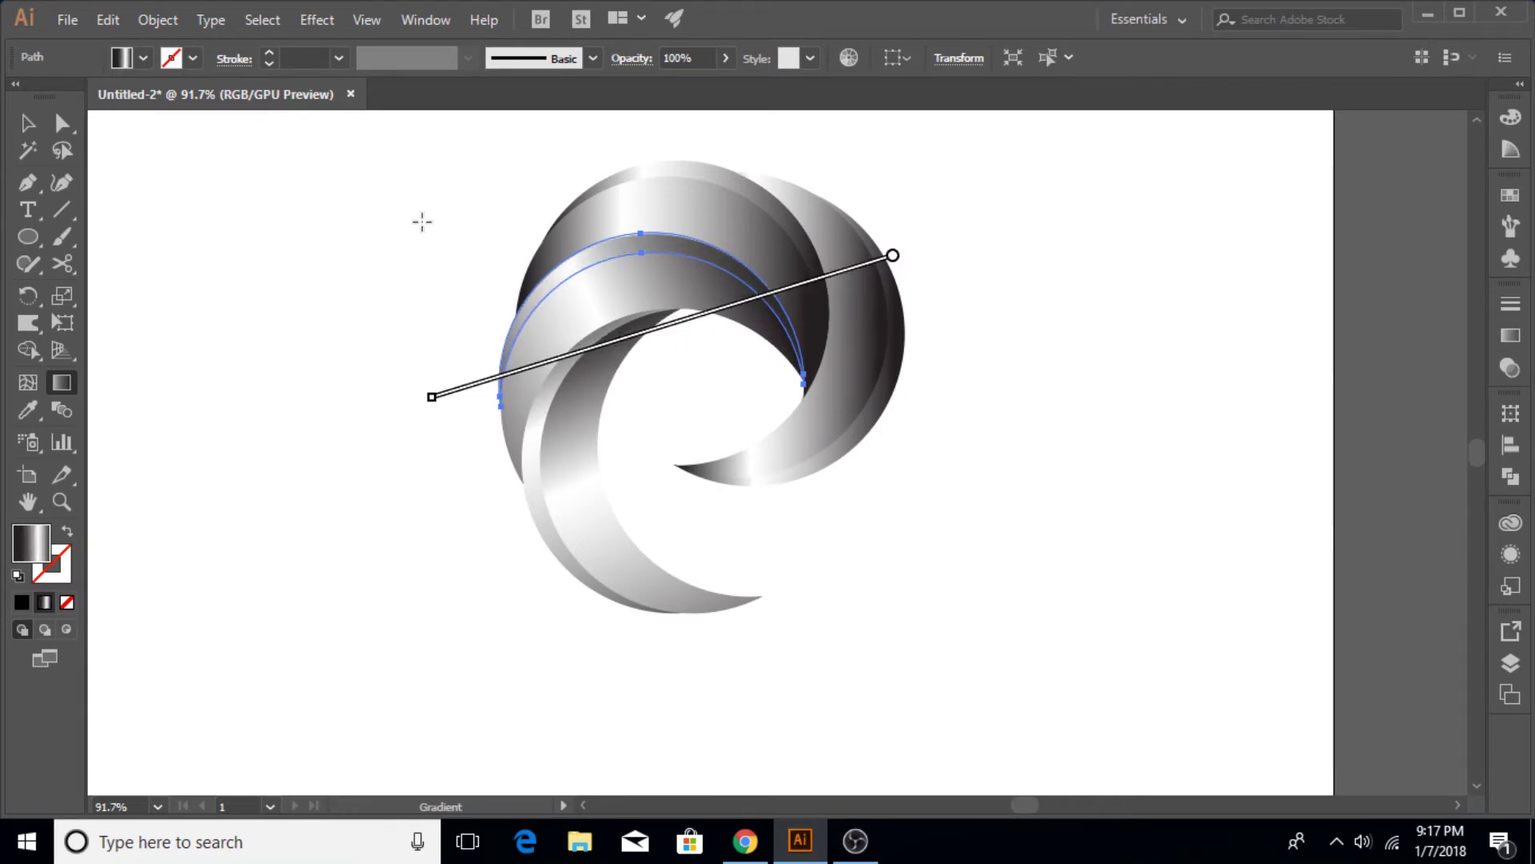
Redraw the upper inner crescent's gradient from lower right to upper left, moving its white and black stops toward the upper left.
key("v")
left_click(582, 247)
left_click(68, 391)
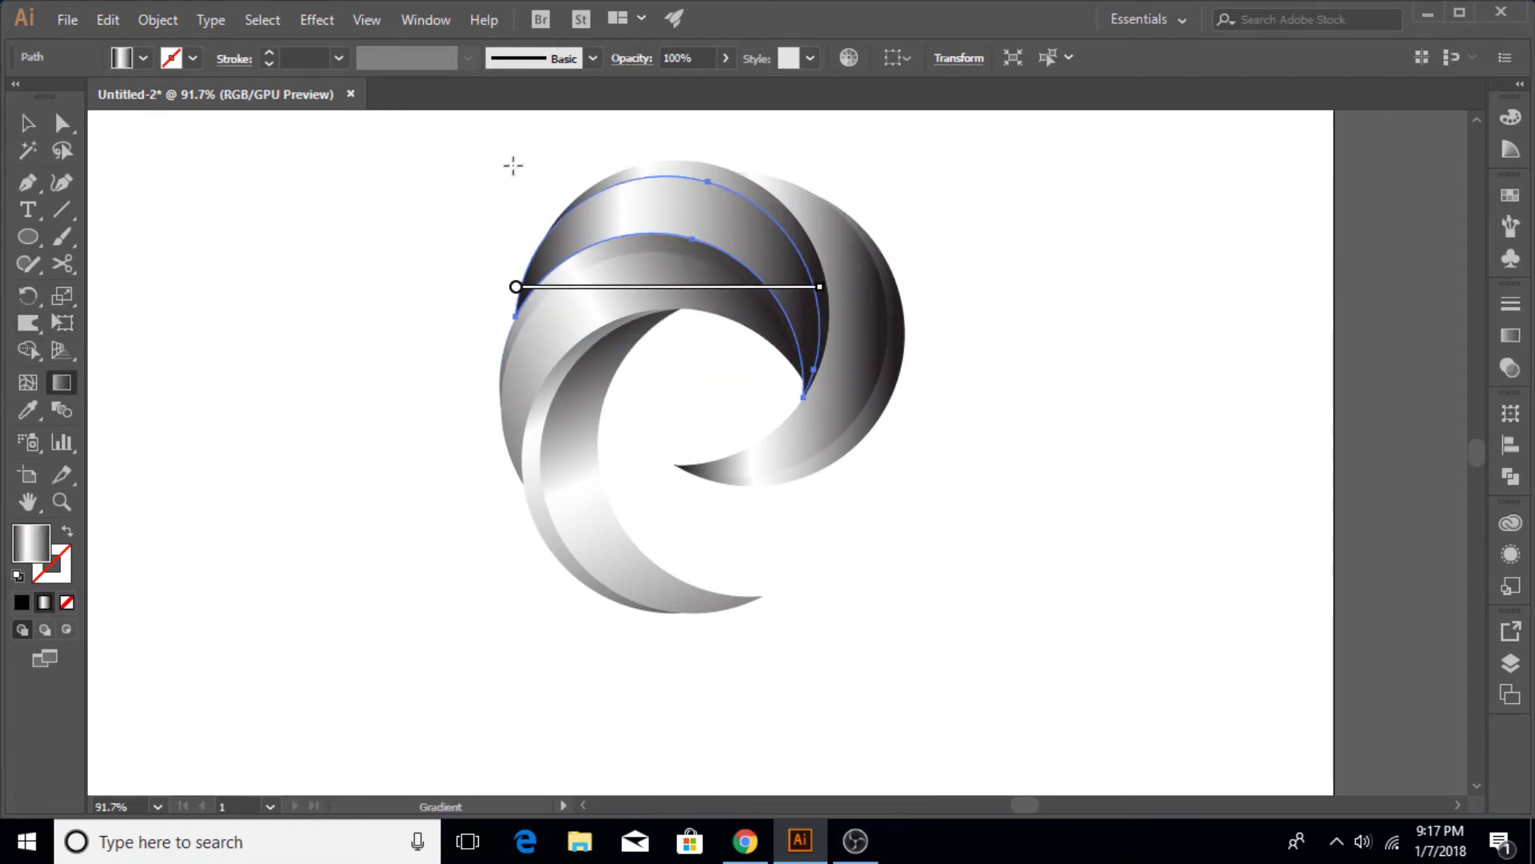
mouse_move(943, 335)
left_mouse_down()
mouse_move(746, 240)
mouse_move(531, 235)
left_mouse_up()
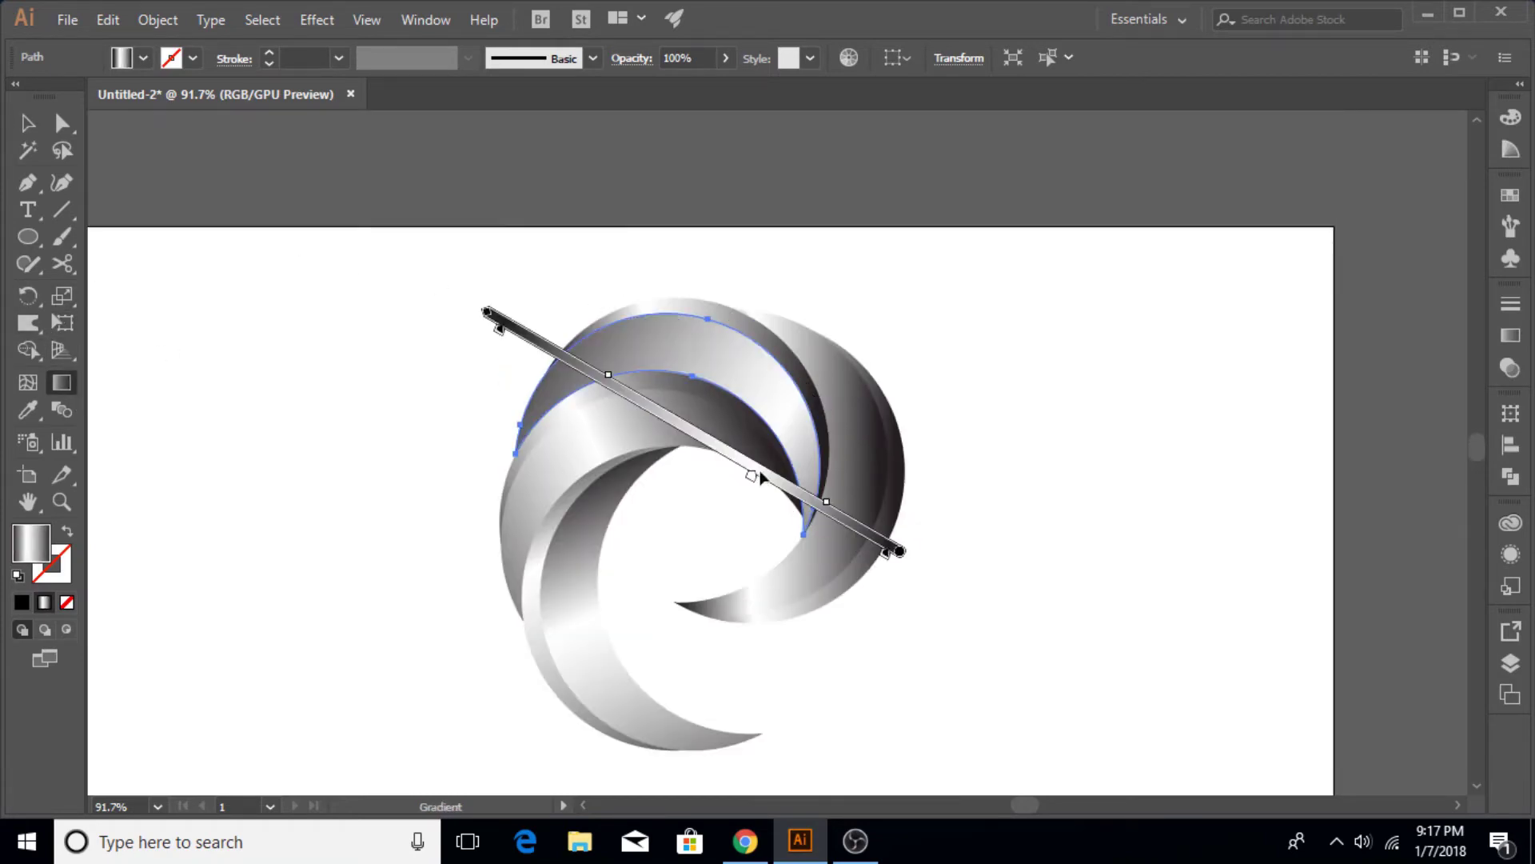
left_click_drag(753, 476, 650, 417)
left_click_drag(884, 553, 792, 501)
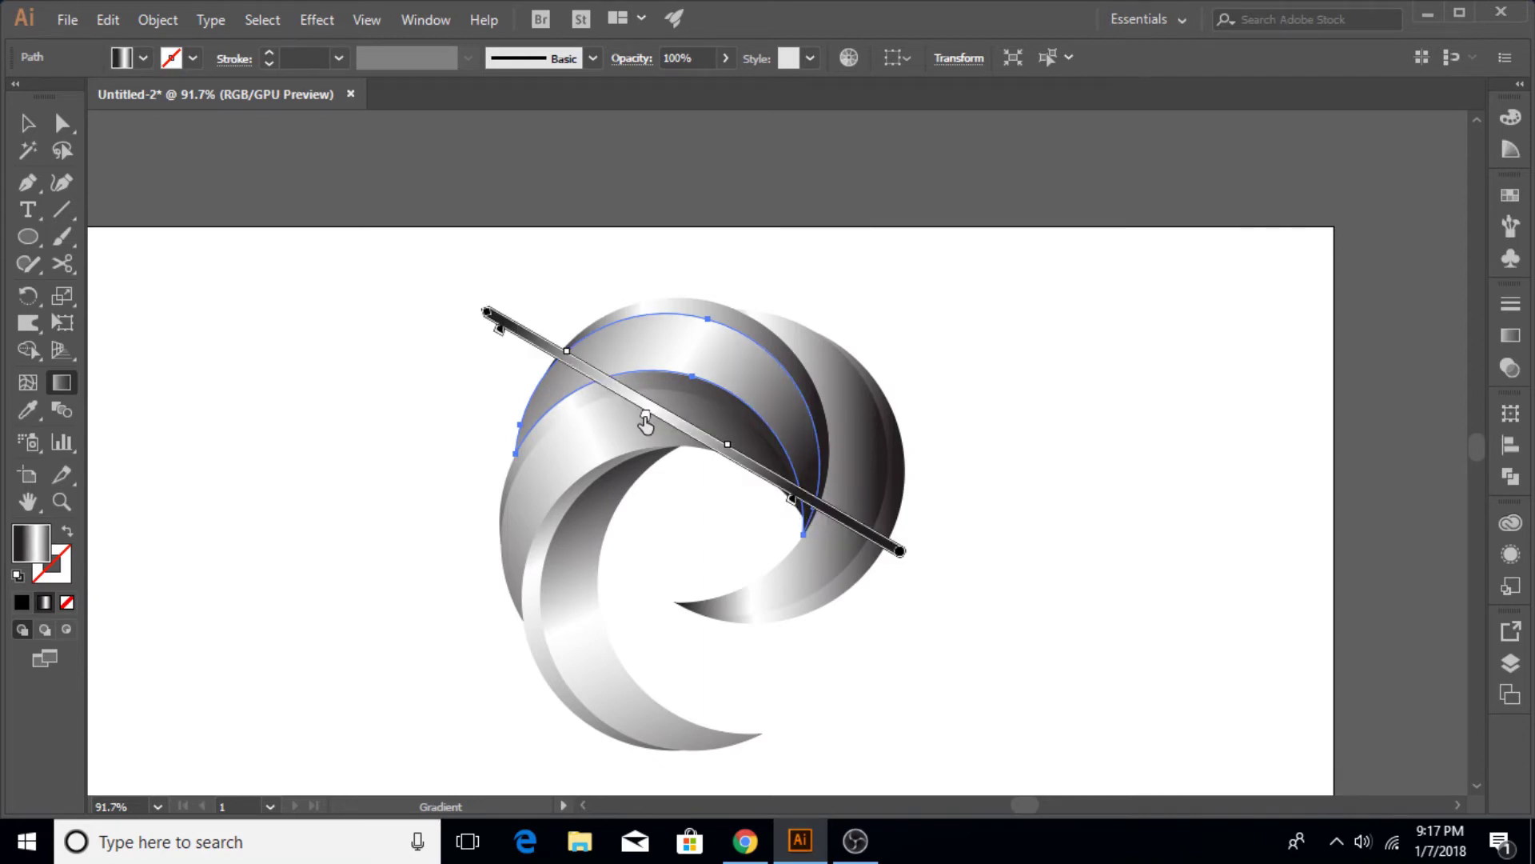
left_click_drag(501, 340, 519, 351)
mouse_move(805, 502)
left_mouse_down()
mouse_move(696, 428)
mouse_move(712, 439)
mouse_move(621, 406)
left_mouse_up()
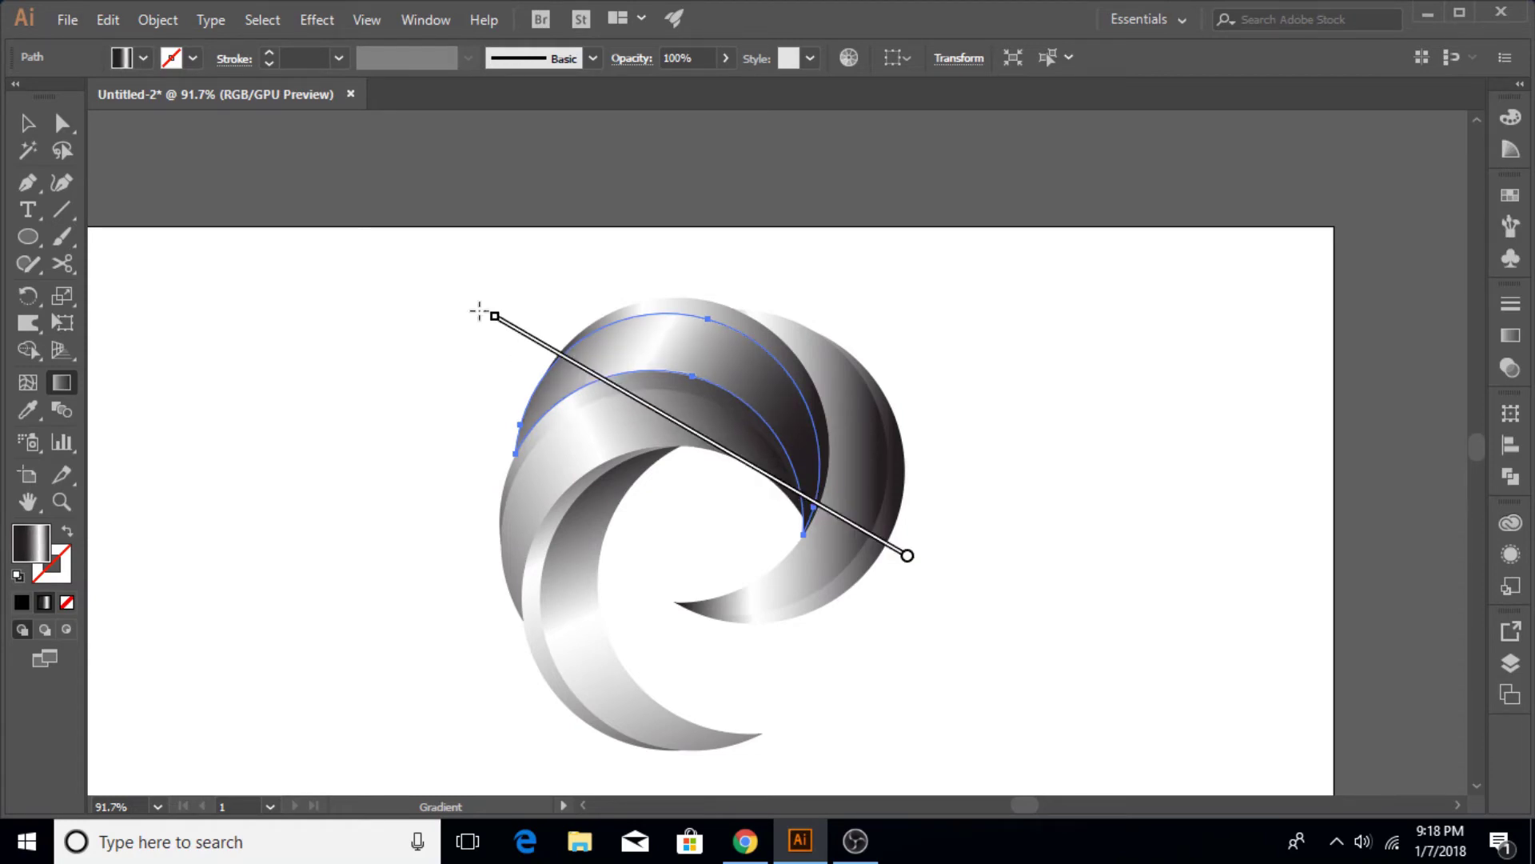
Tilt the upper inner crescent's gradient flatter, and redraw the upper outer crescent's gradient from lower right to upper left, shifting its stops toward the upper left.
left_click_drag(481, 313, 477, 350)
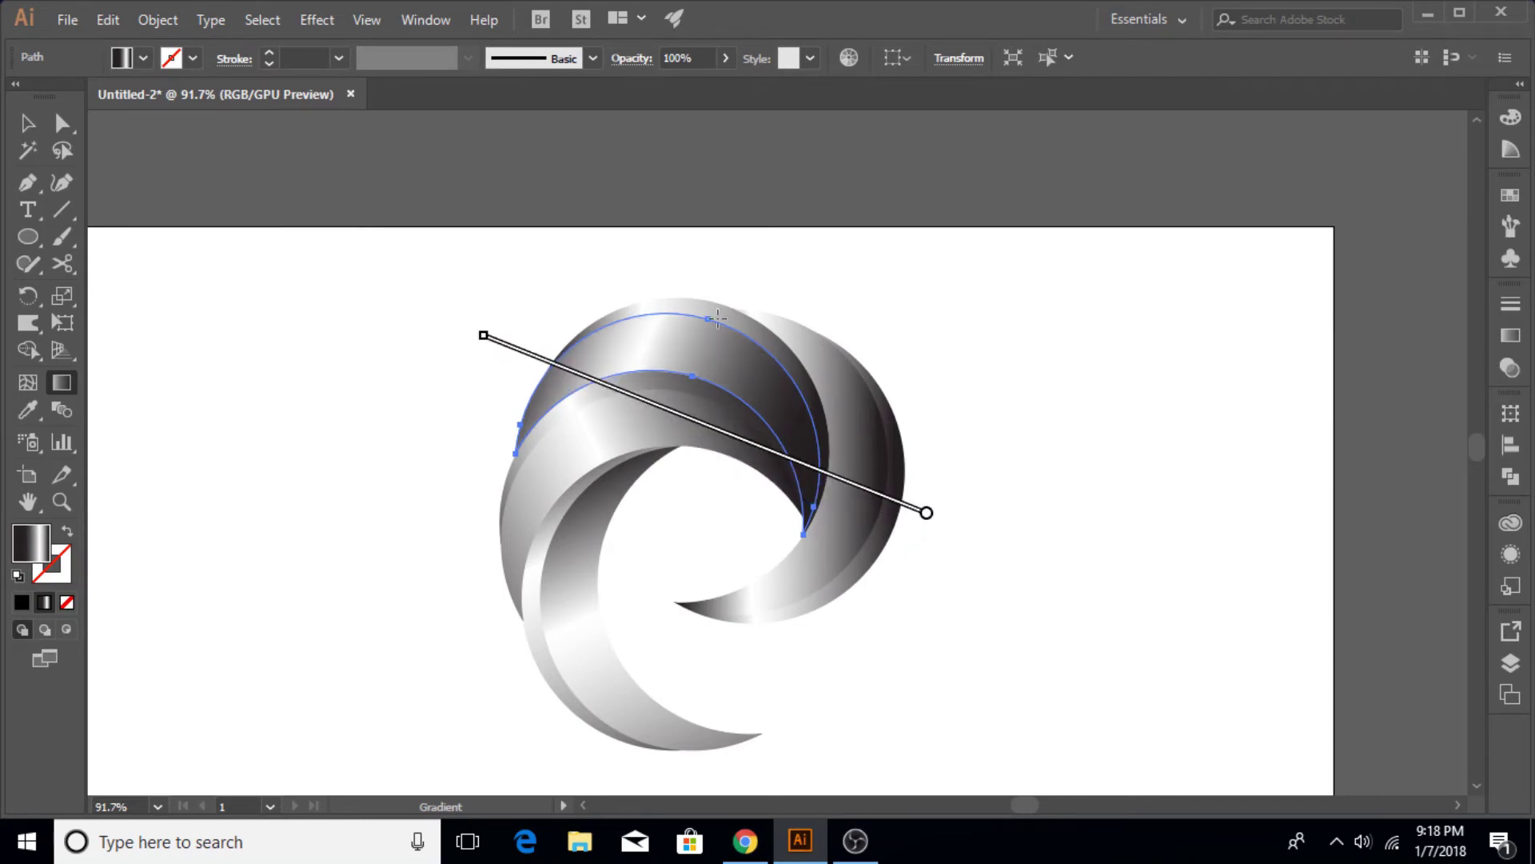
key("v")
left_click(731, 312)
key("g")
mouse_move(938, 525)
left_mouse_down()
mouse_move(607, 248)
mouse_move(761, 267)
mouse_move(651, 229)
left_mouse_up()
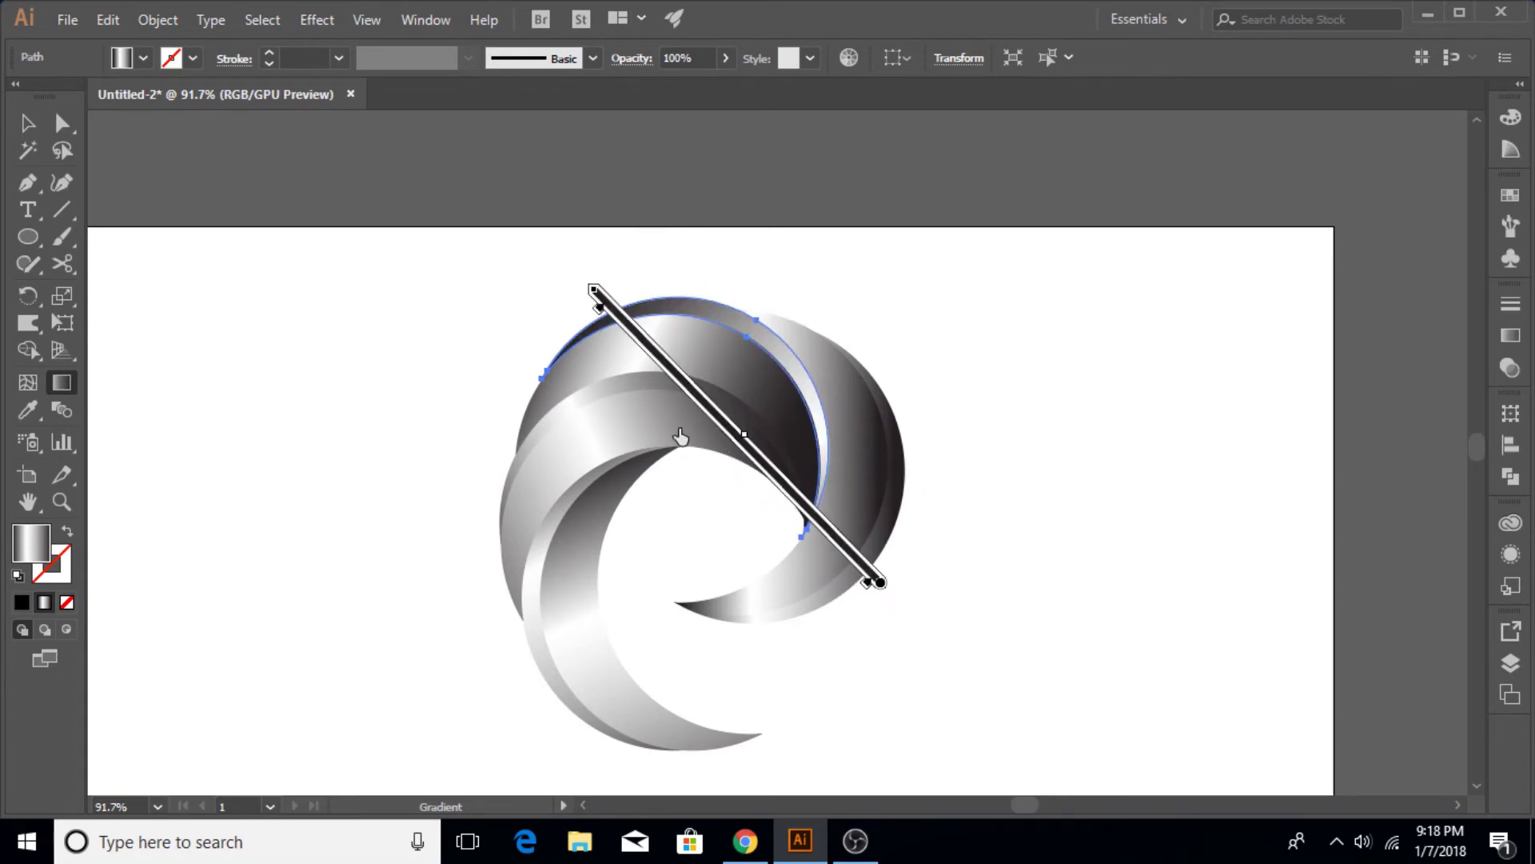
left_click_drag(681, 429, 678, 391)
left_click_drag(779, 471, 716, 423)
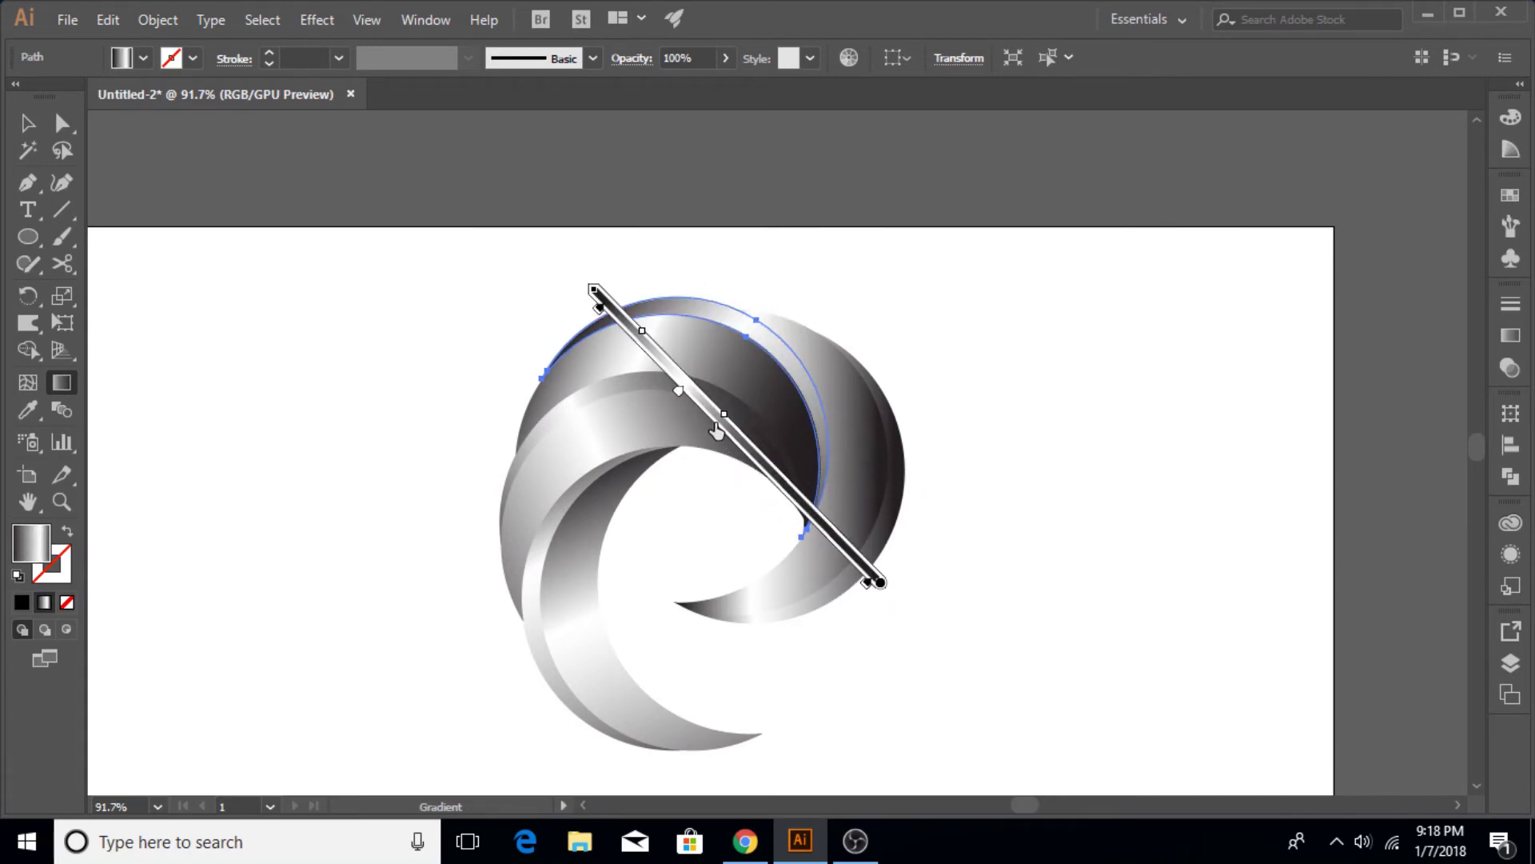
left_click_drag(840, 575, 830, 565)
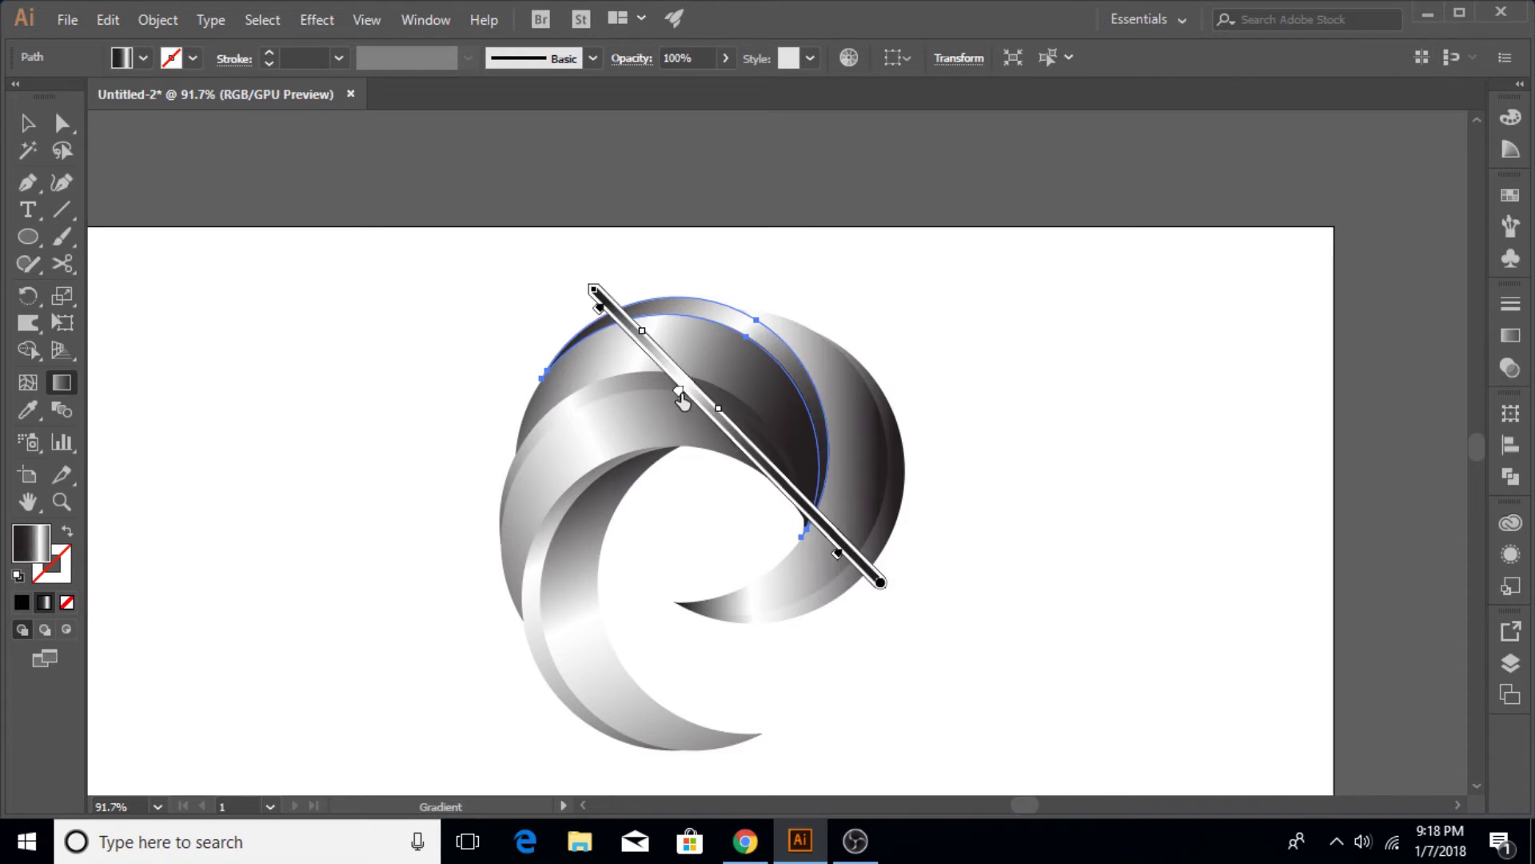
Redraw the right inner crescent's gradient from lower left to upper right, moving its white stop toward the middle of the crescent.
key("v")
left_click(864, 499)
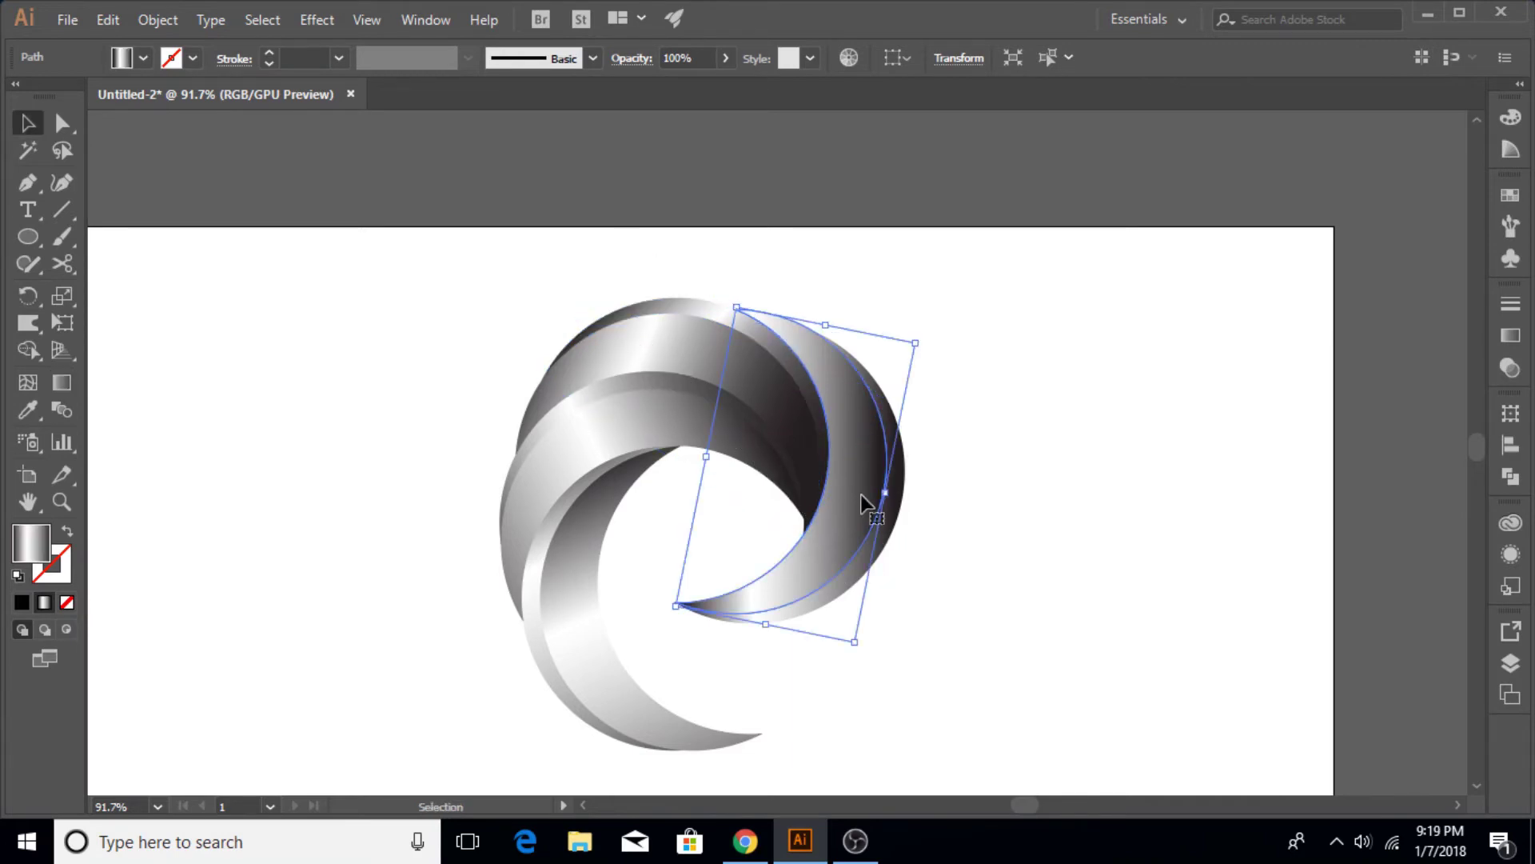
left_click(61, 382)
left_click_drag(732, 664, 932, 343)
left_click_drag(674, 629, 875, 304)
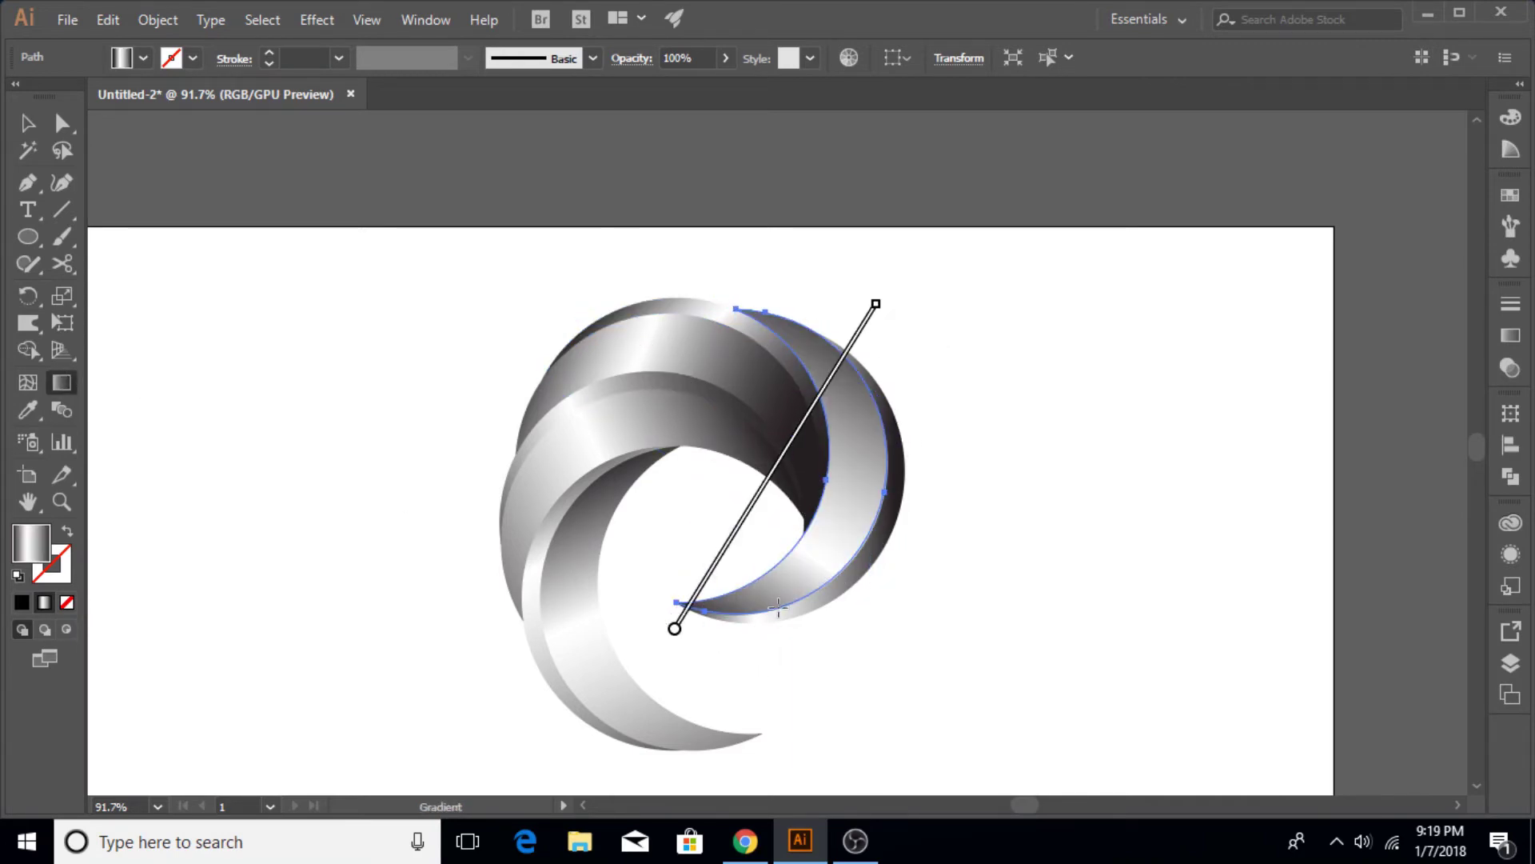
mouse_move(700, 571)
left_click_drag(700, 570, 781, 480)
mouse_move(838, 371)
left_click_drag(827, 383, 841, 361)
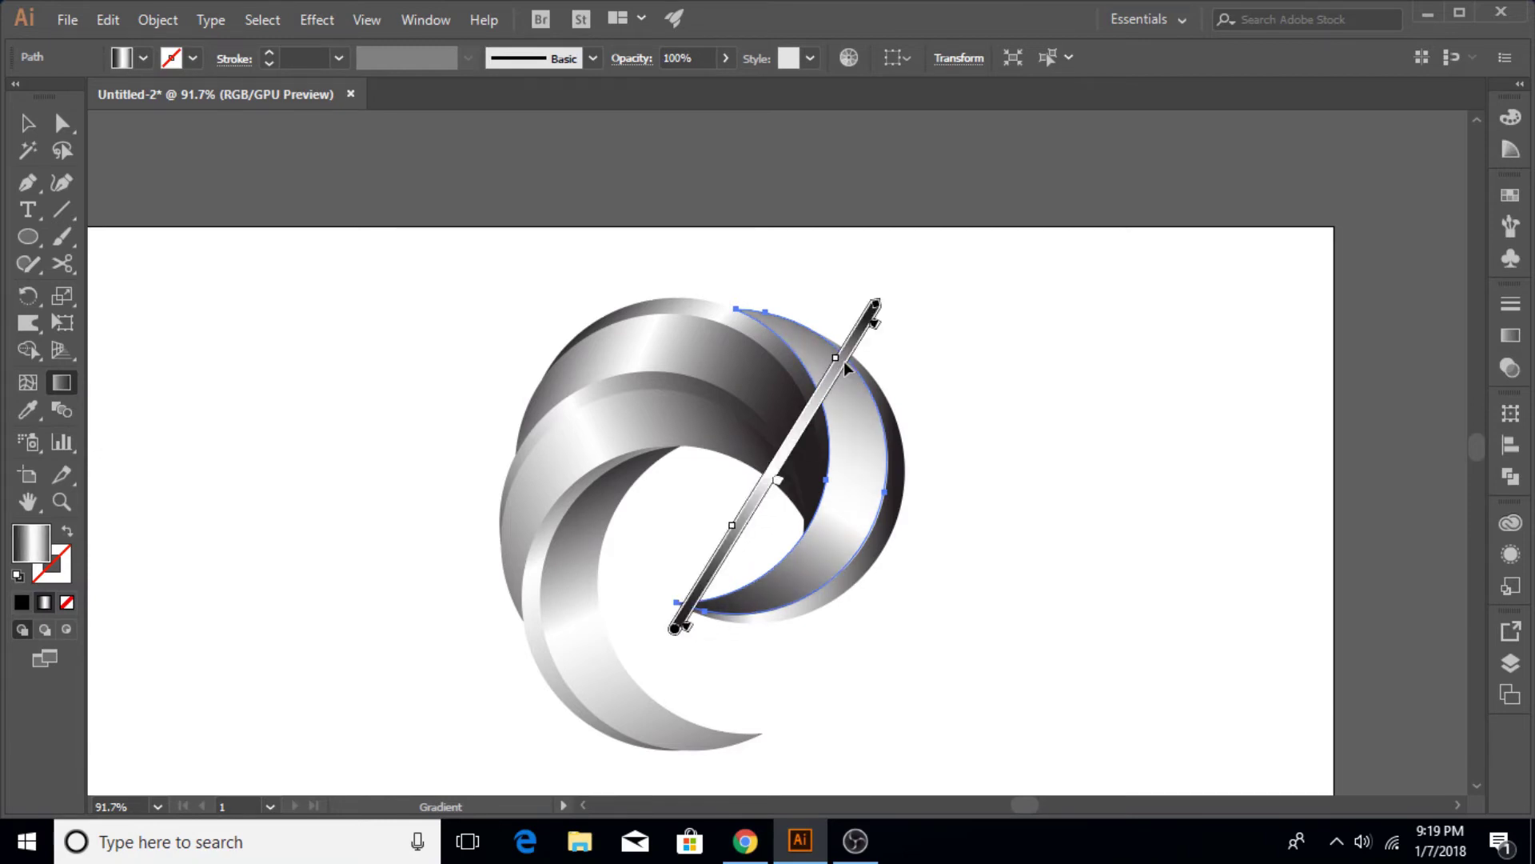
Redraw the right outer crescent's gradient diagonally between its lower-left tip and upper-right edge, and deselect it.
key("v")
left_click(62, 383)
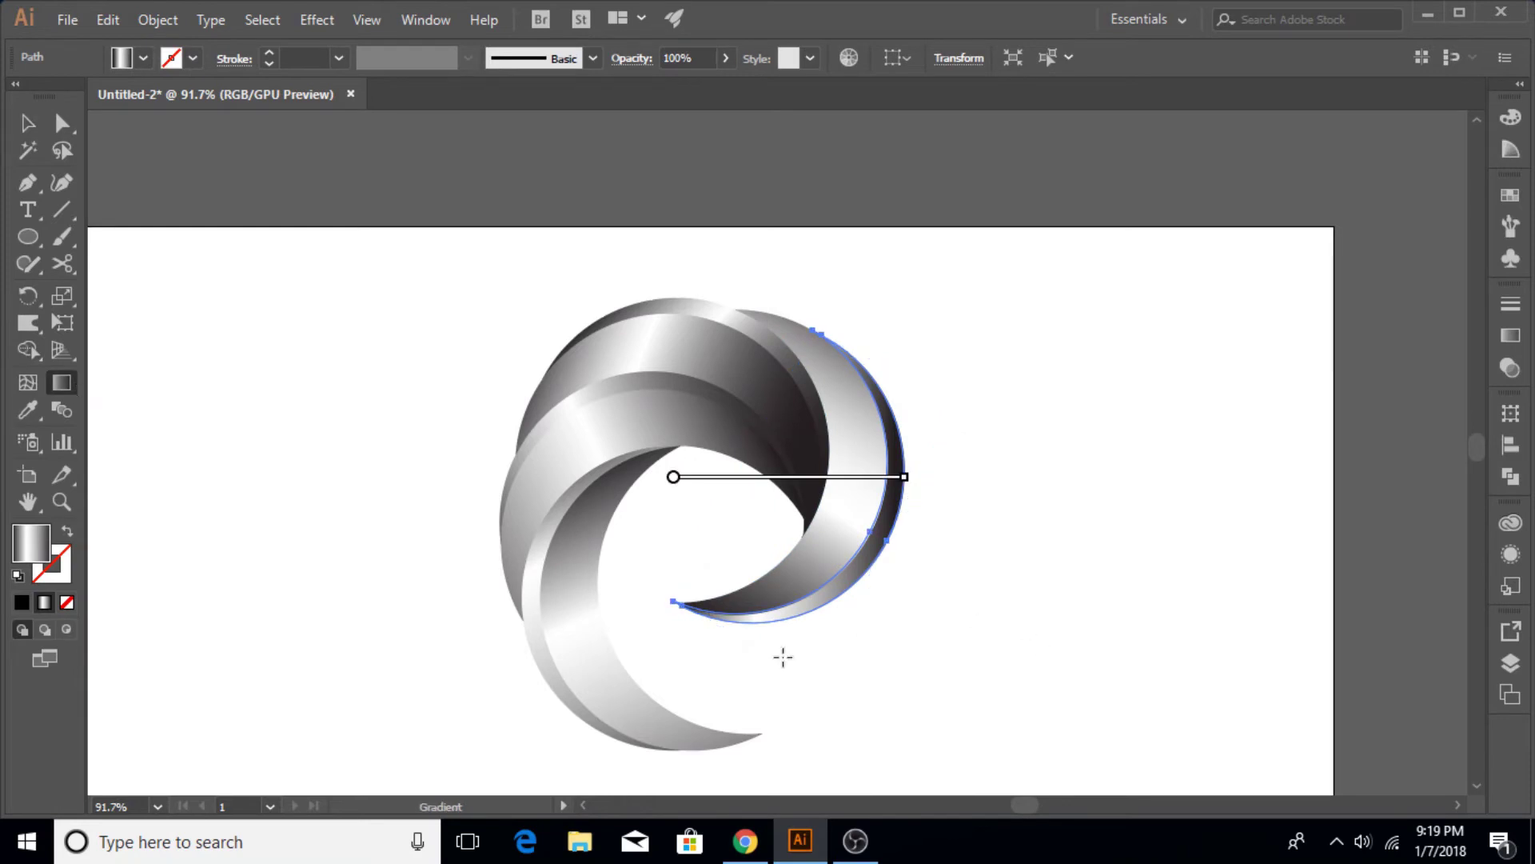
left_click_drag(781, 658, 958, 382)
mouse_move(733, 629)
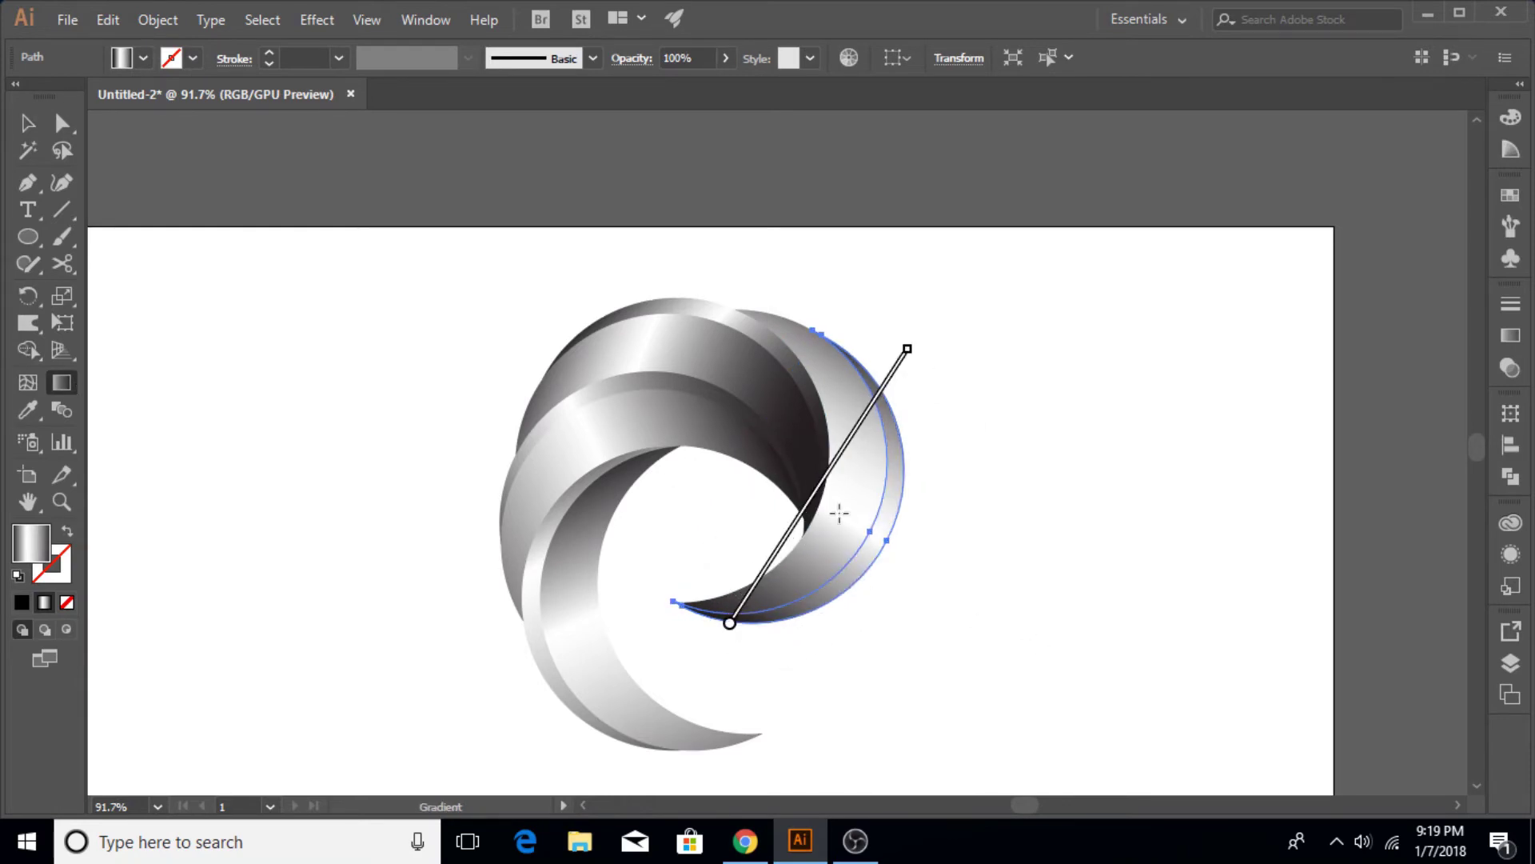
key("v")
left_click(963, 432)
Review the shading of the whole swirl logo on the full artboard.
left_click_drag(469, 285, 1016, 775)
scroll(843, 683, "down", 3)
key("z")
left_click_drag(829, 622, 780, 605)
key("space")
left_click_drag(609, 565, 697, 562)
key("v")
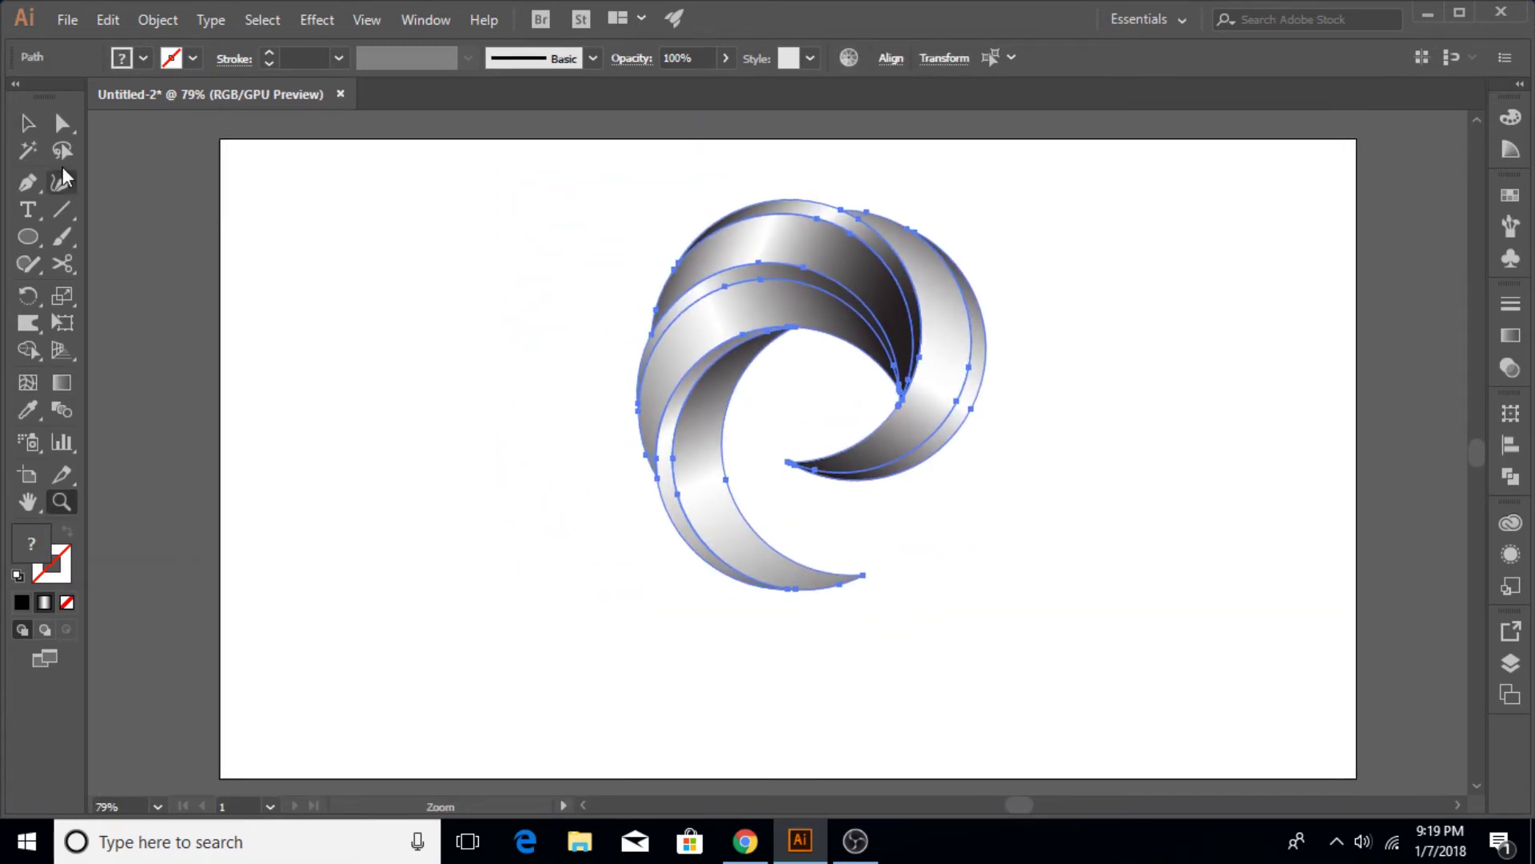
left_click(530, 280)
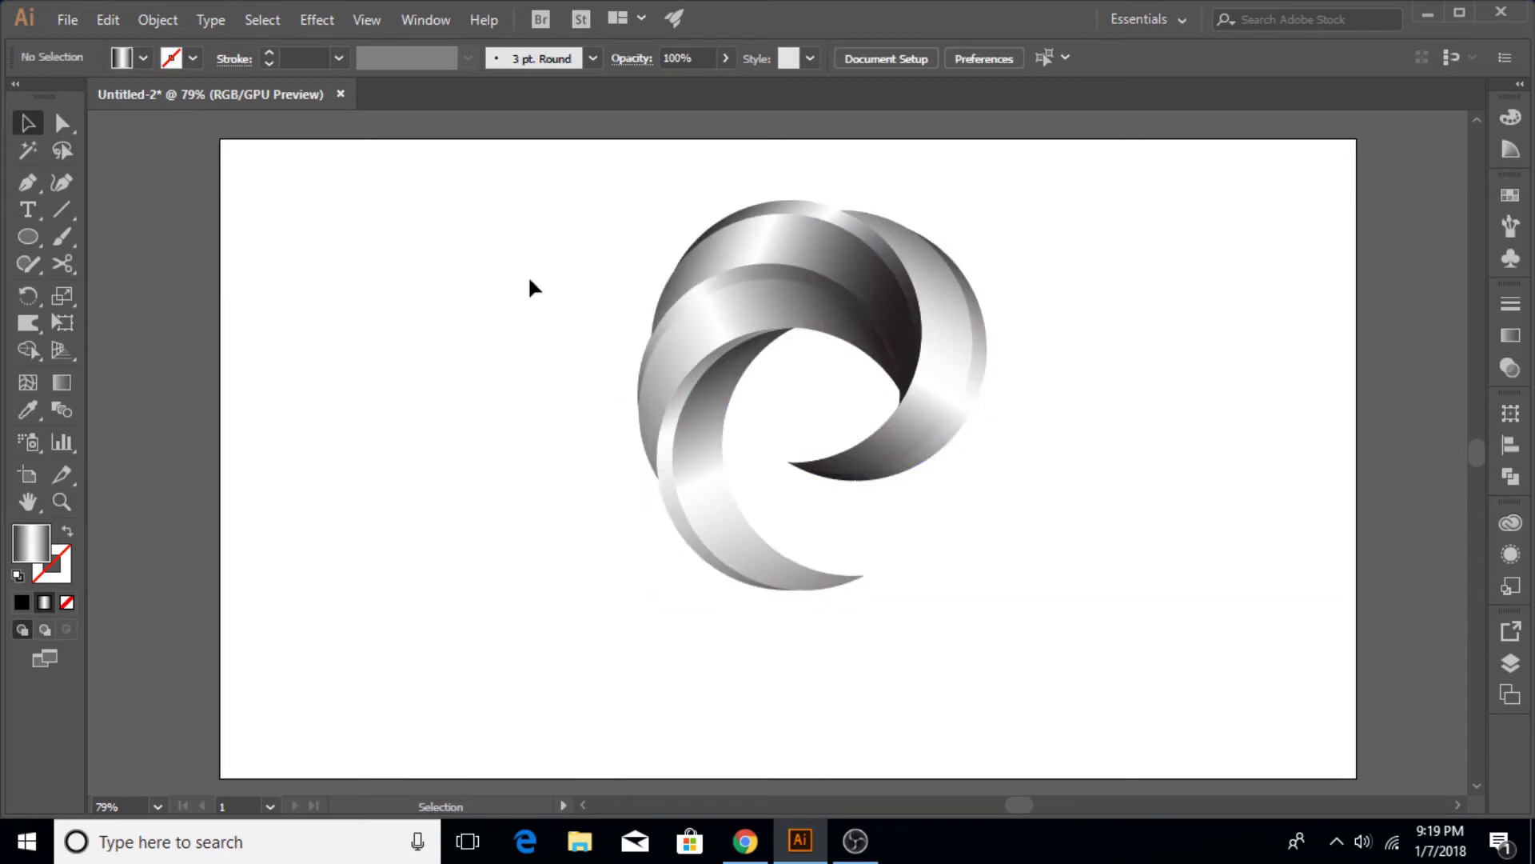
left_click(966, 311)
left_click(572, 361)
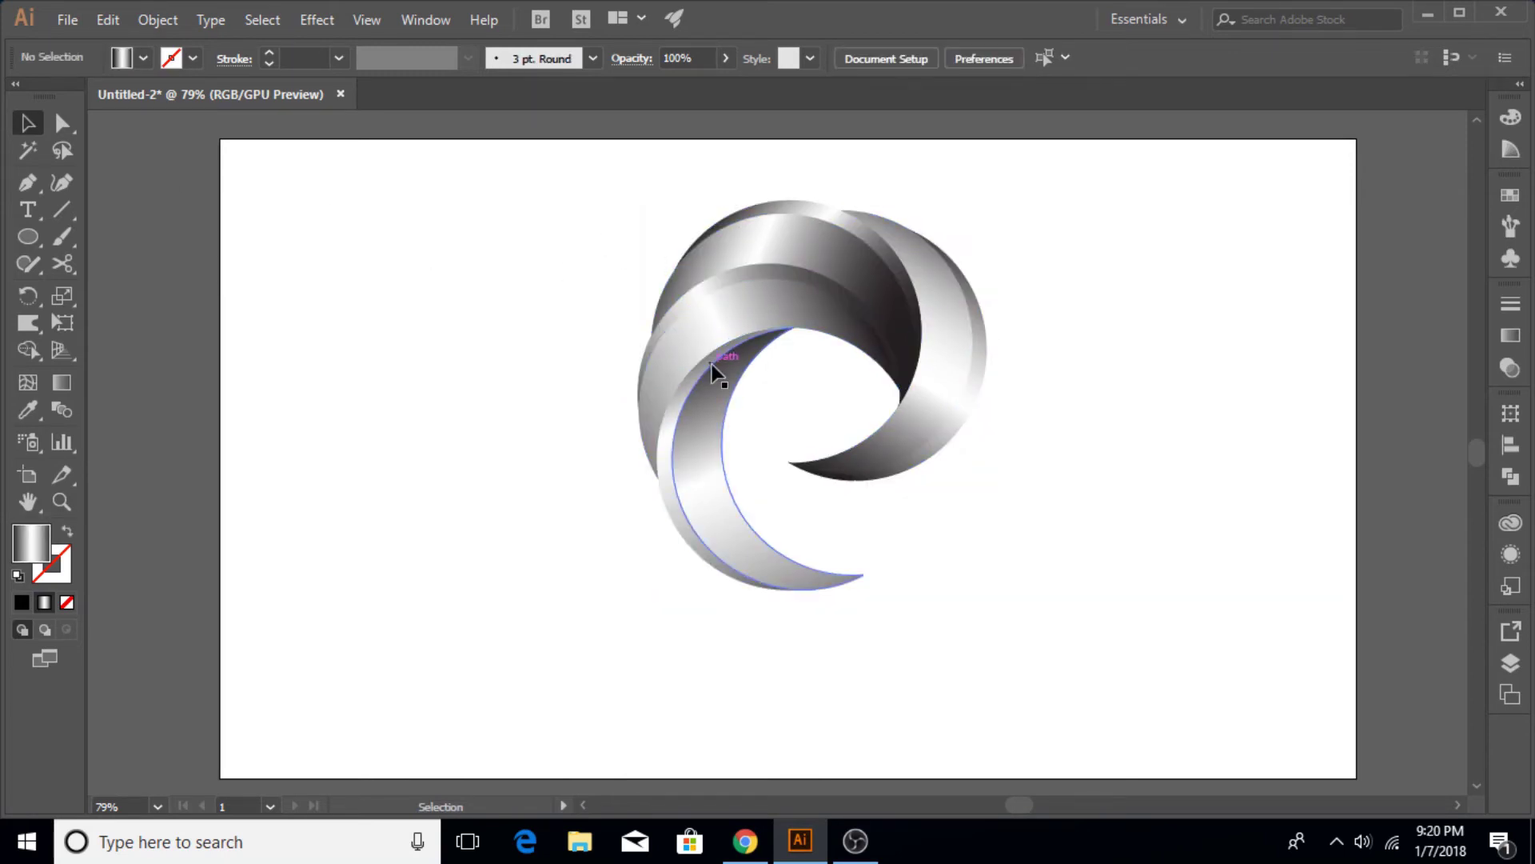
left_click_drag(596, 177, 1058, 450)
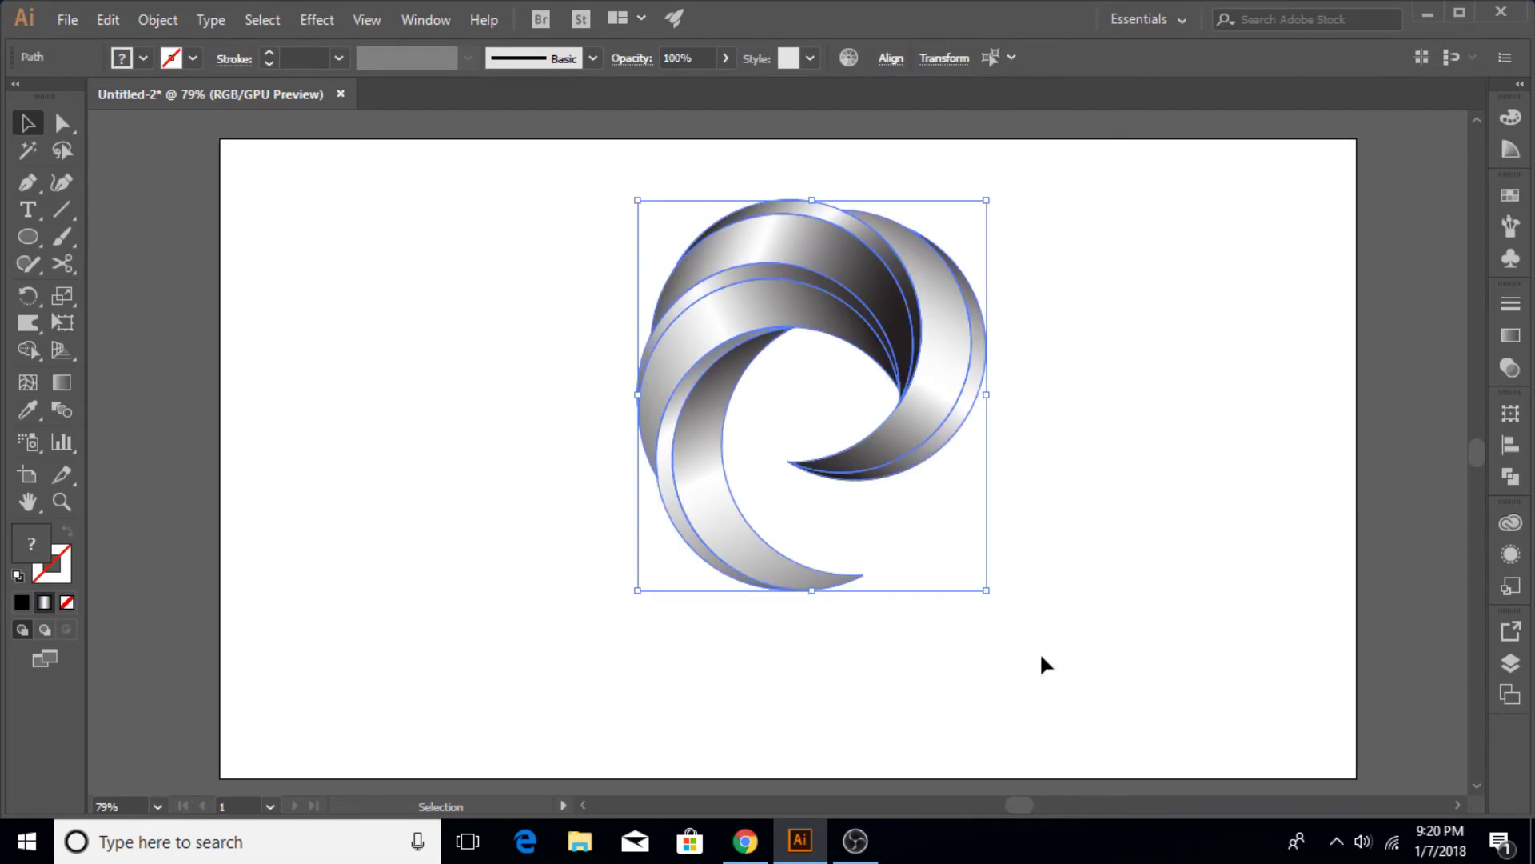
left_click(1047, 380)
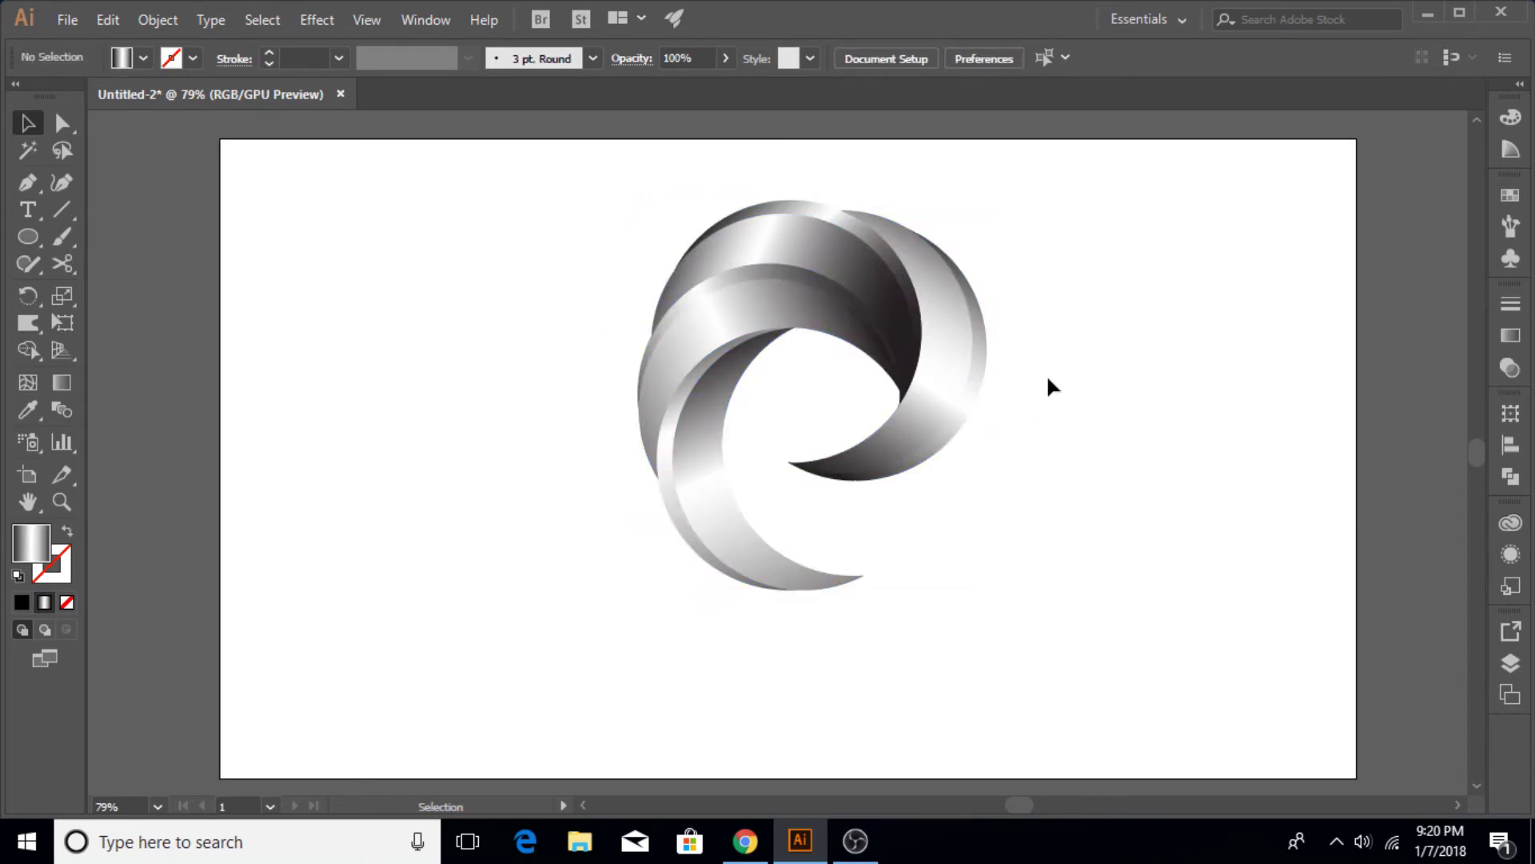
Draw a circle about 224 pt wide in the empty area beside the swirl and change its gradient type to Radial.
left_click(34, 238)
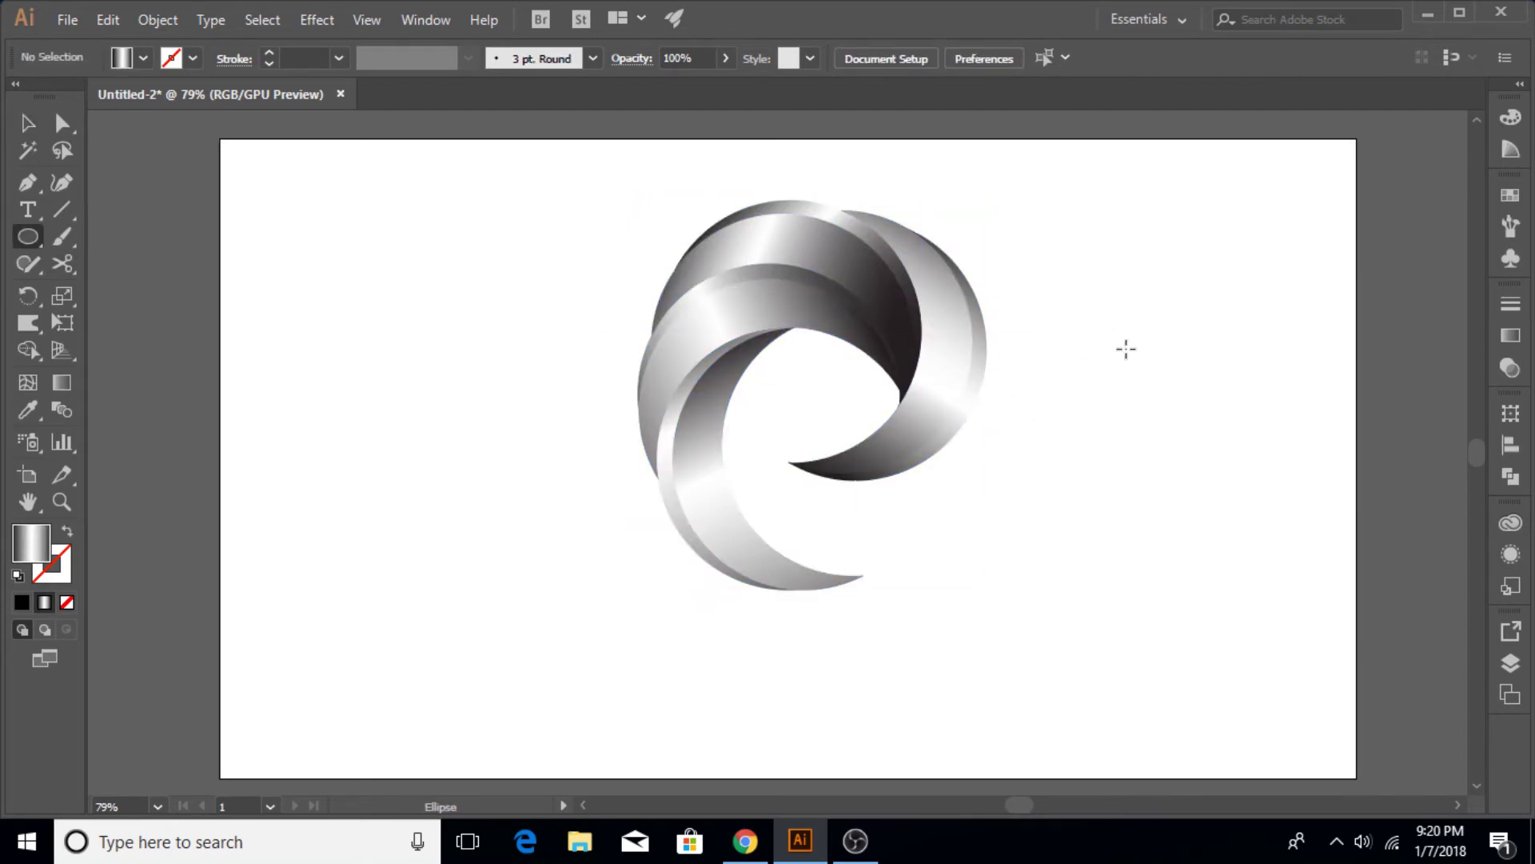
mouse_move(1125, 320)
left_mouse_down()
mouse_move(1302, 483)
mouse_move(1336, 559)
mouse_move(1280, 517)
left_mouse_up()
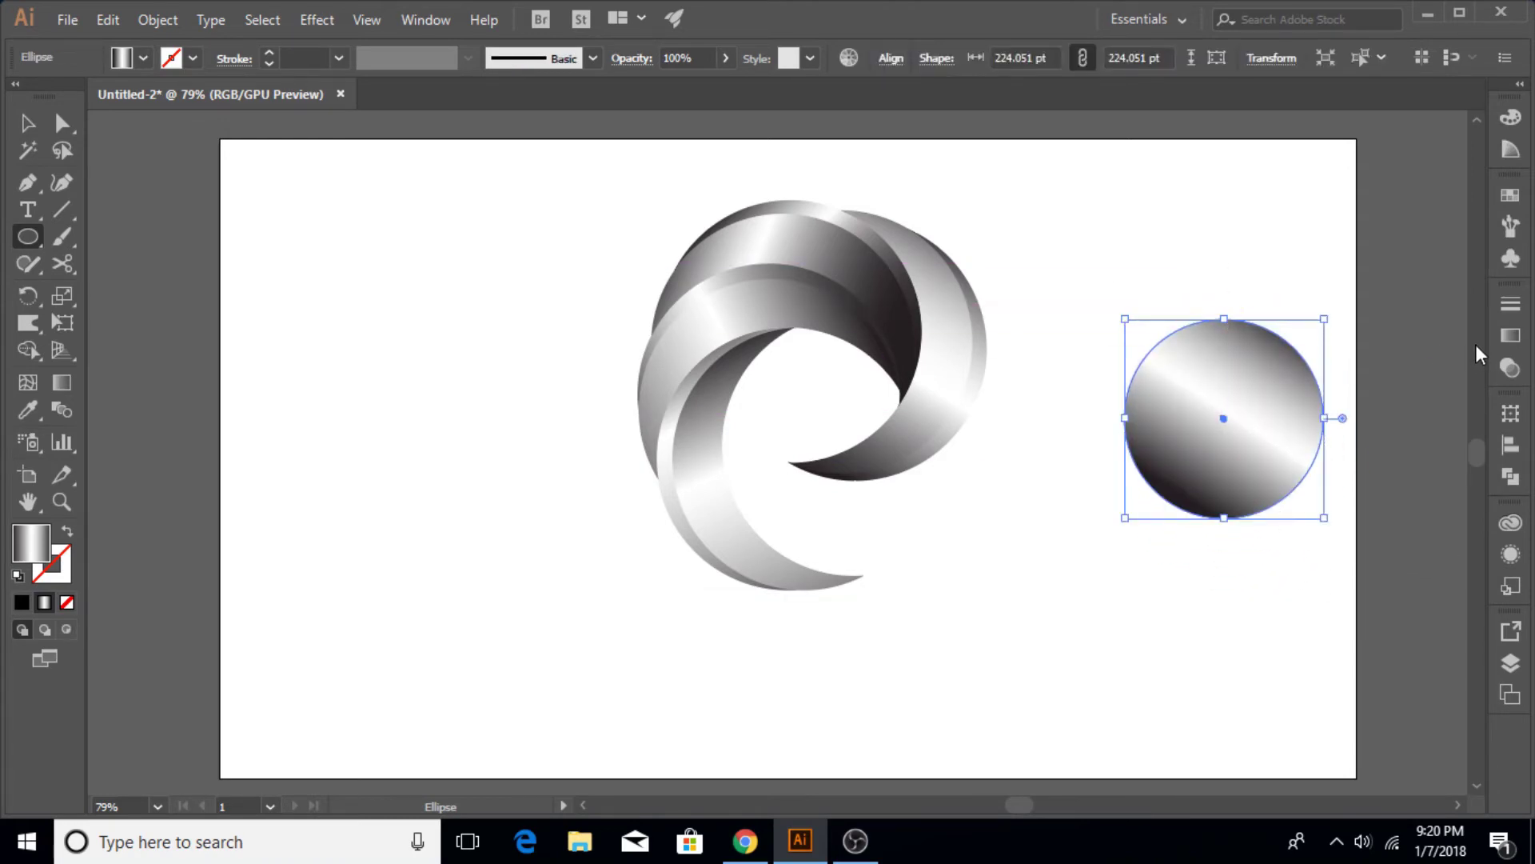
left_click(1512, 337)
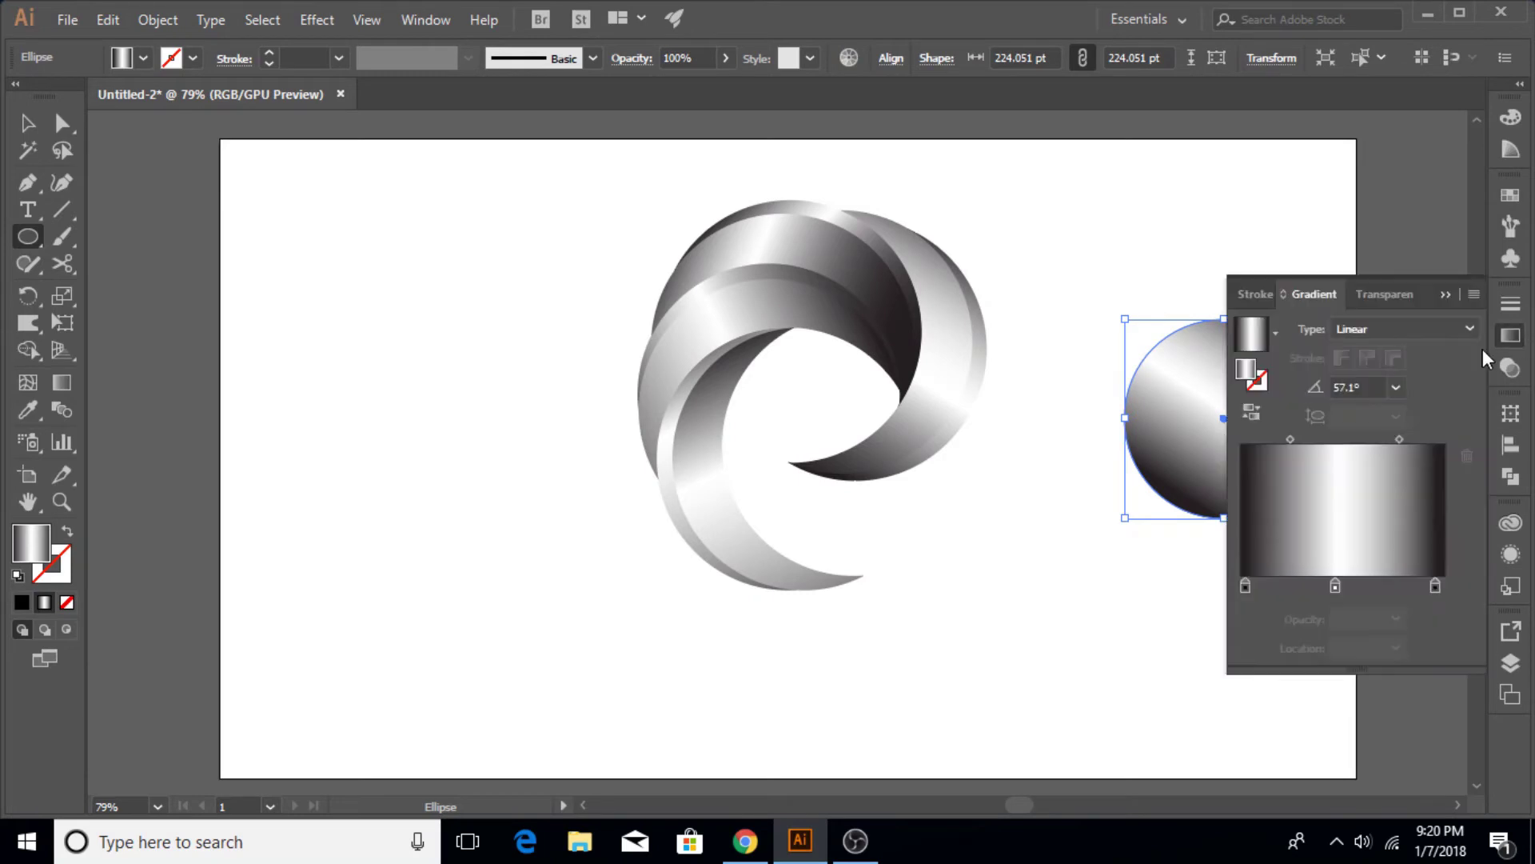
left_click(1438, 331)
left_click(1395, 366)
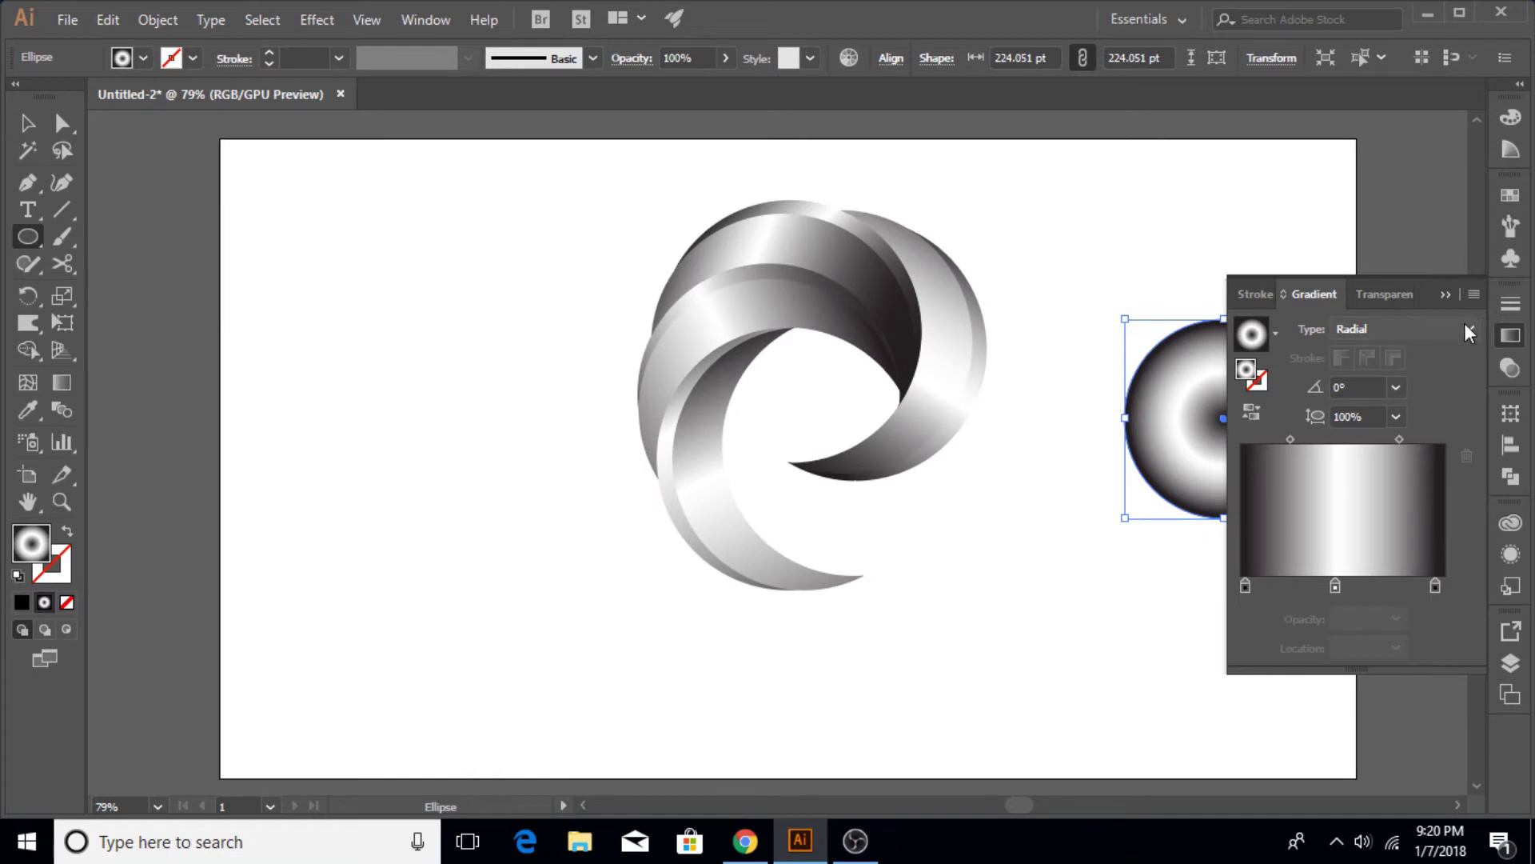
left_click(1446, 294)
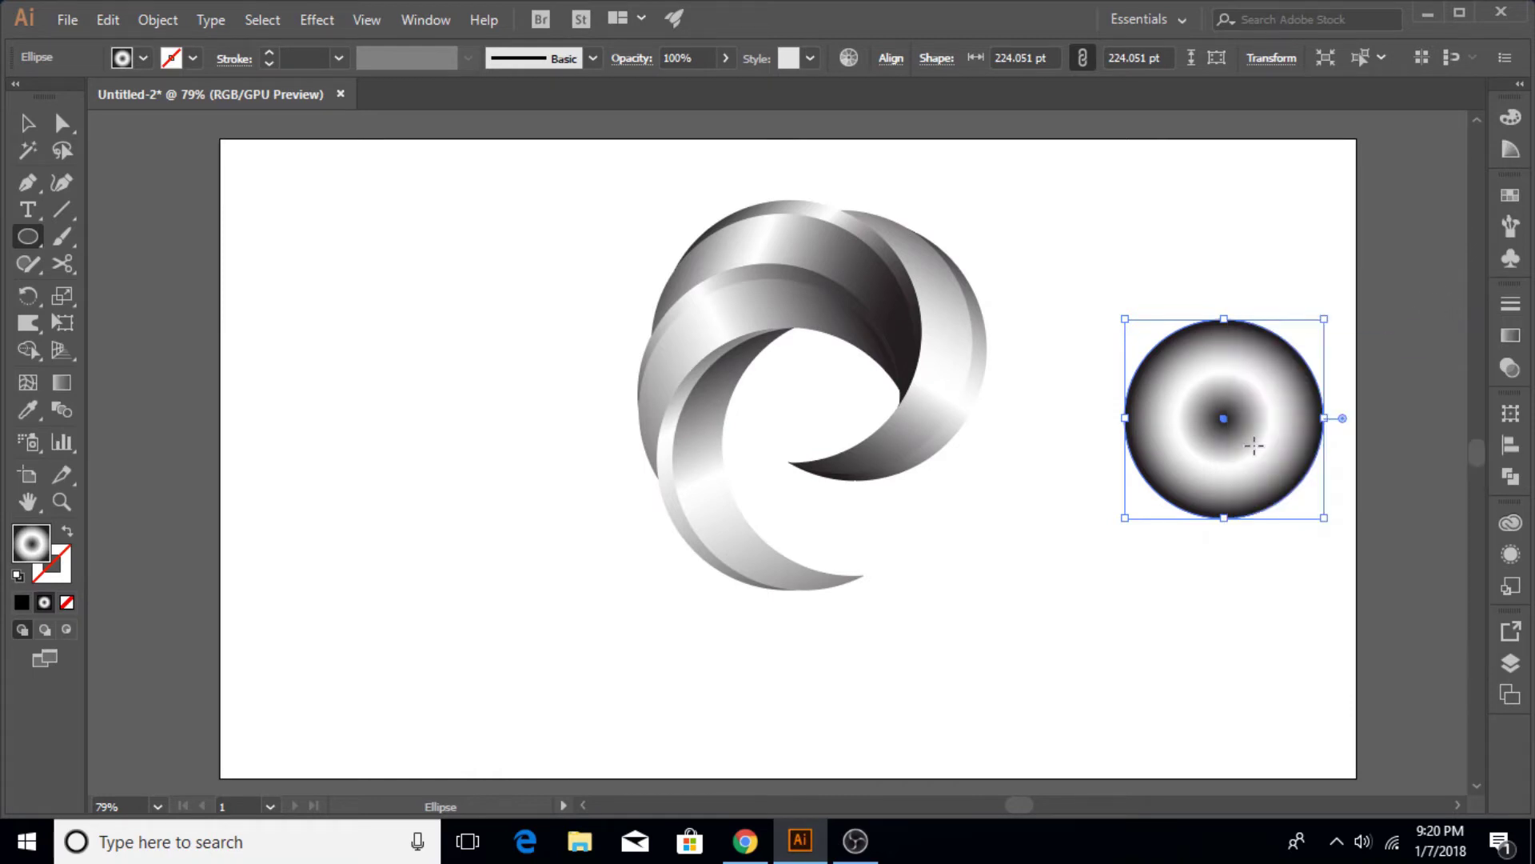
Shift the circle's gradient midpoints outward, move the white stop to about 56% and set its opacity to 60%.
left_click(1510, 335)
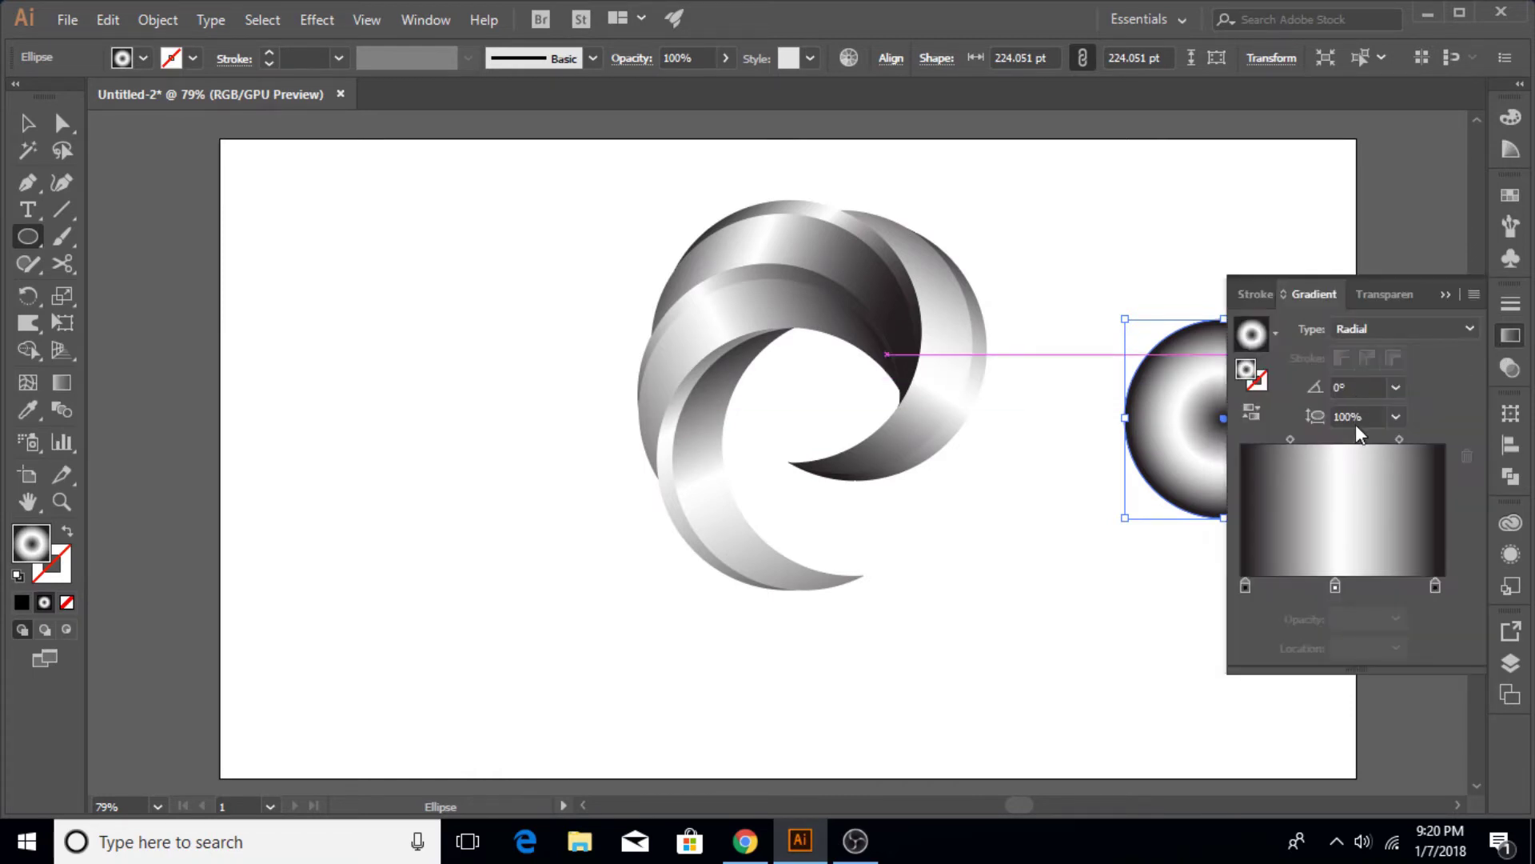
mouse_move(1290, 439)
left_mouse_down()
mouse_move(1266, 439)
mouse_move(1299, 439)
left_mouse_up()
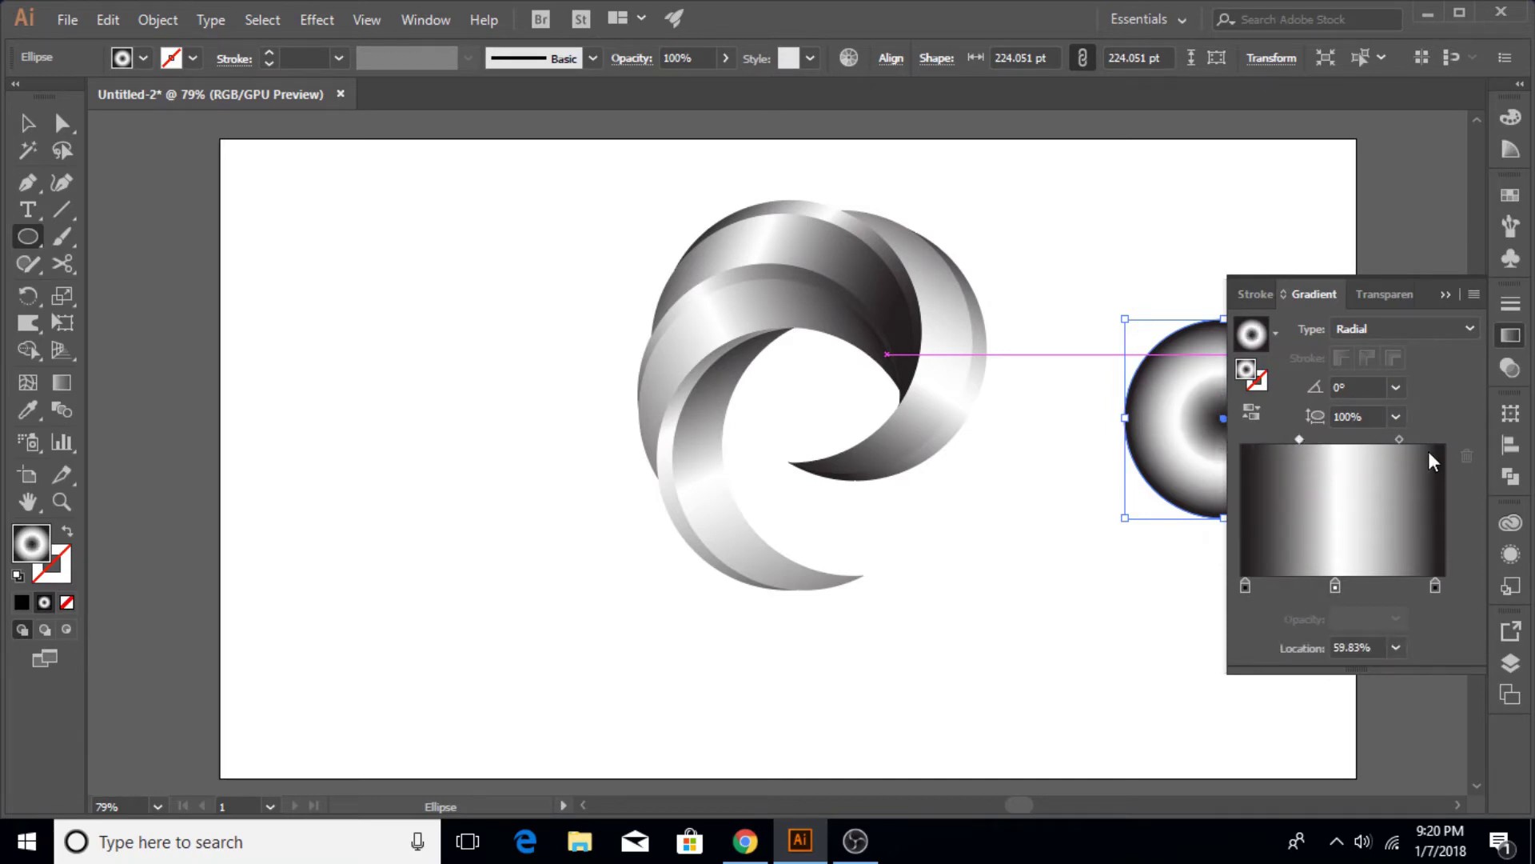
mouse_move(1399, 439)
left_mouse_down()
mouse_move(1370, 439)
mouse_move(1429, 439)
left_mouse_up()
left_click_drag(1303, 439, 1312, 440)
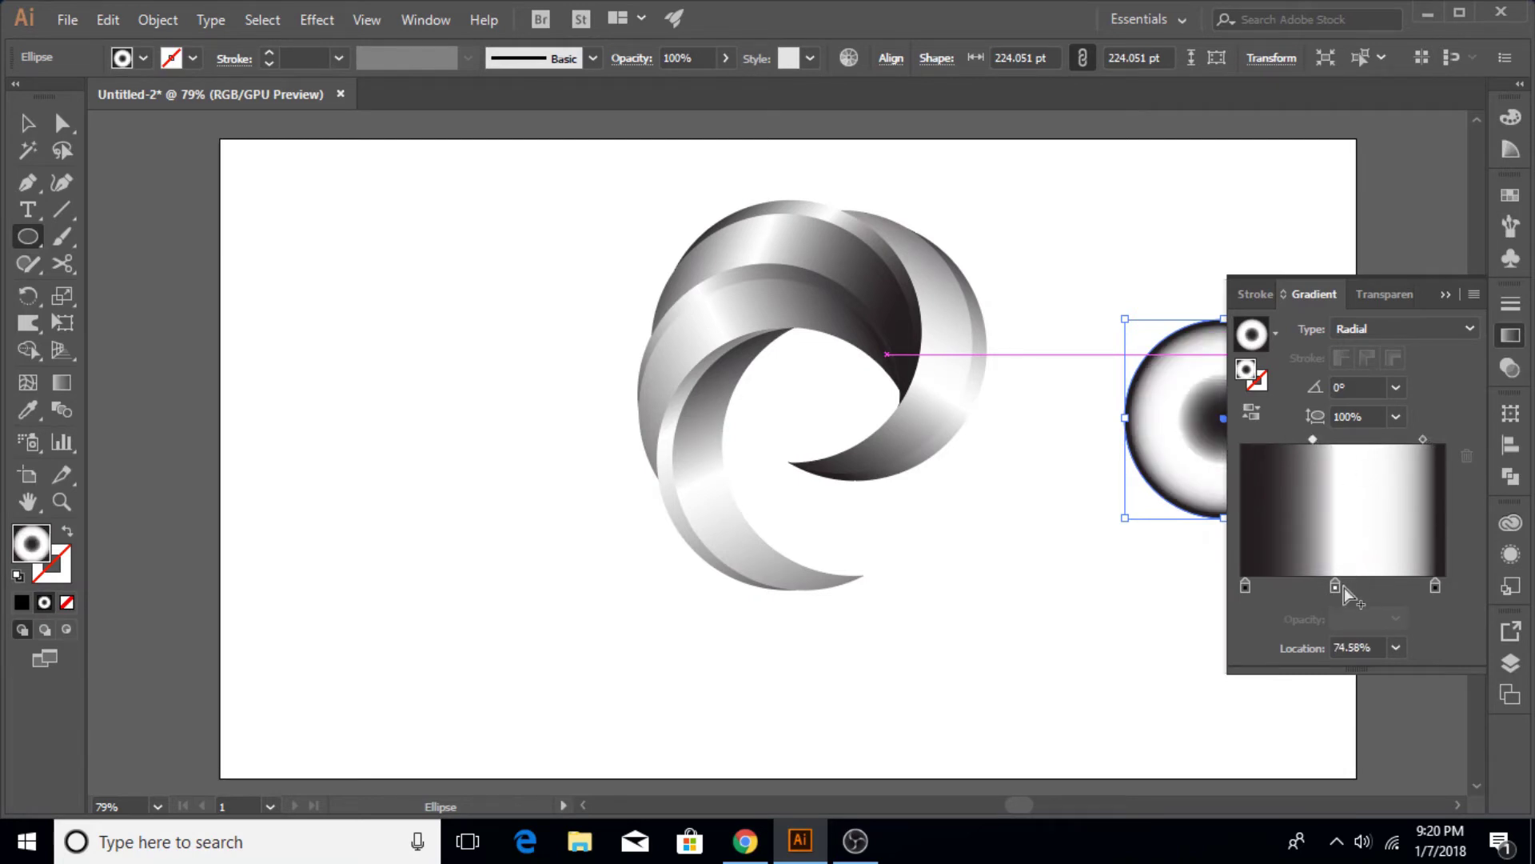
left_click_drag(1345, 586, 1366, 587)
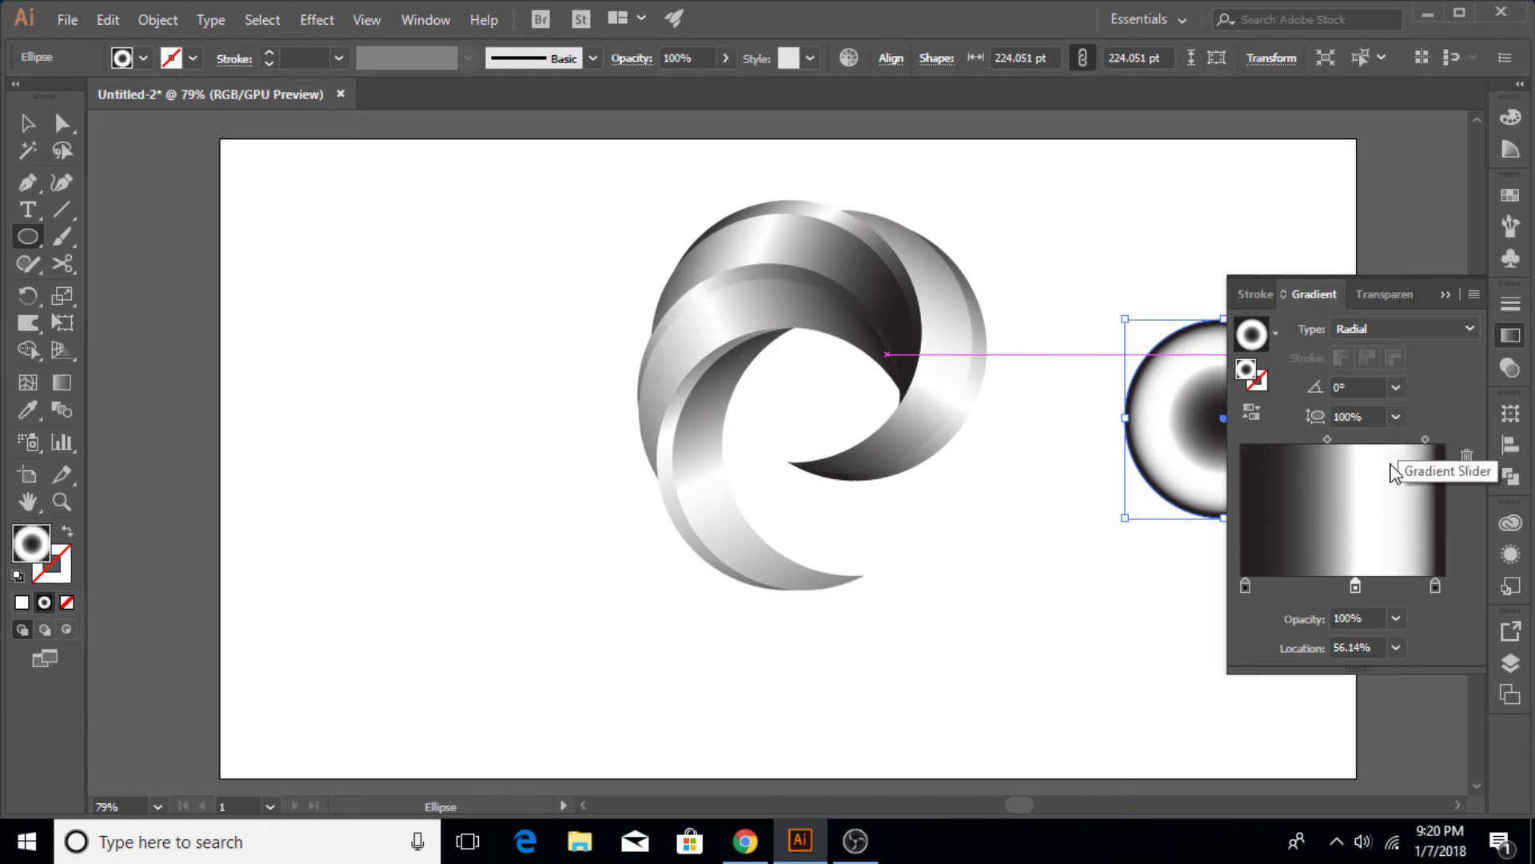
left_click(1396, 617)
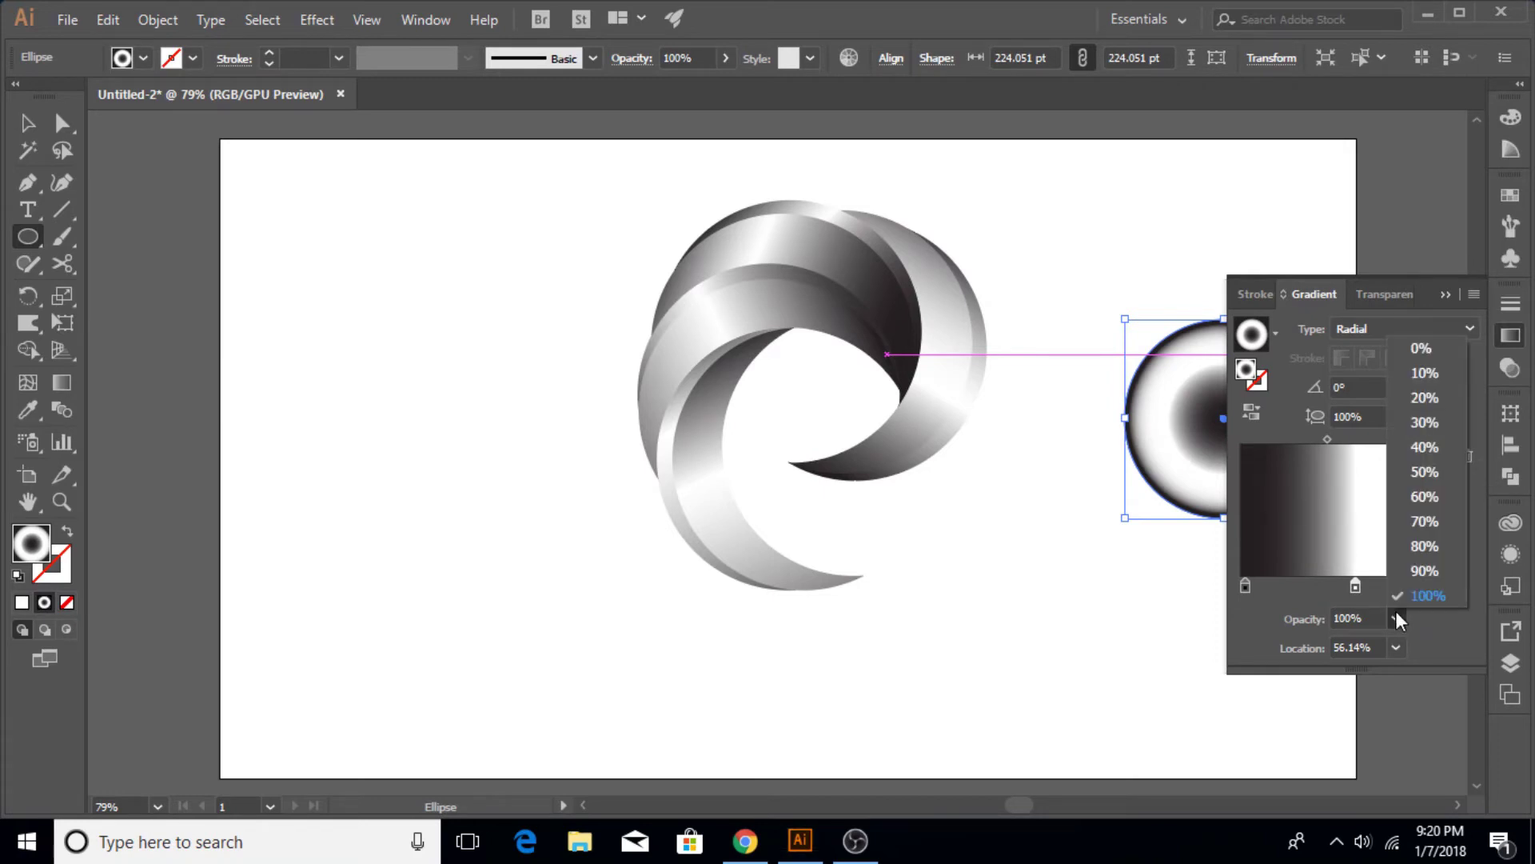
left_click(1413, 507)
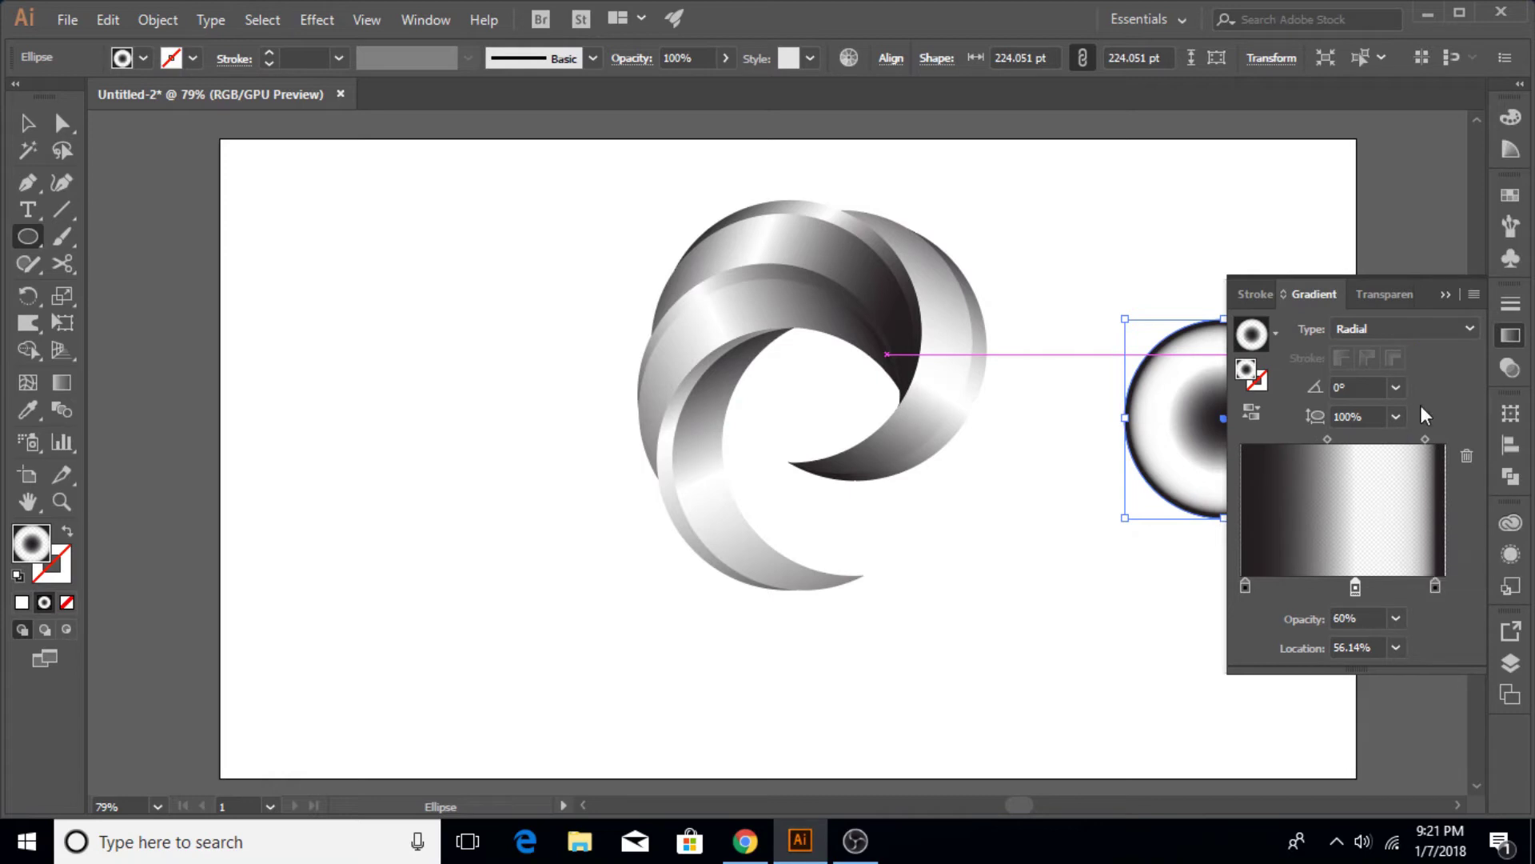
left_click(1446, 294)
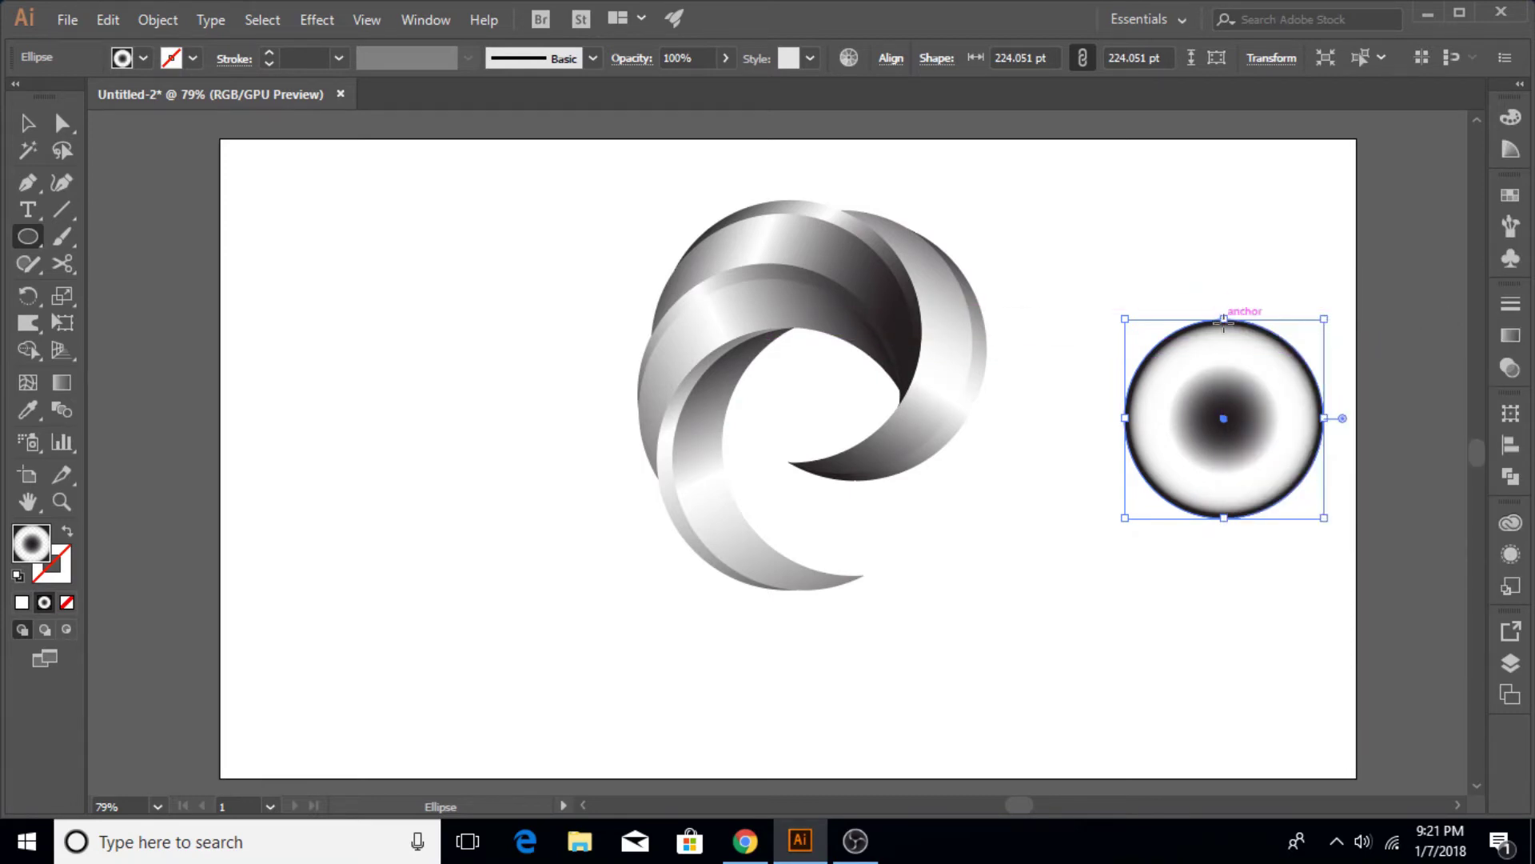
Flatten the circle into an ellipse about 67 pt high and remove the outer black stop from its gradient.
key("v")
left_click_drag(1223, 319, 1233, 459)
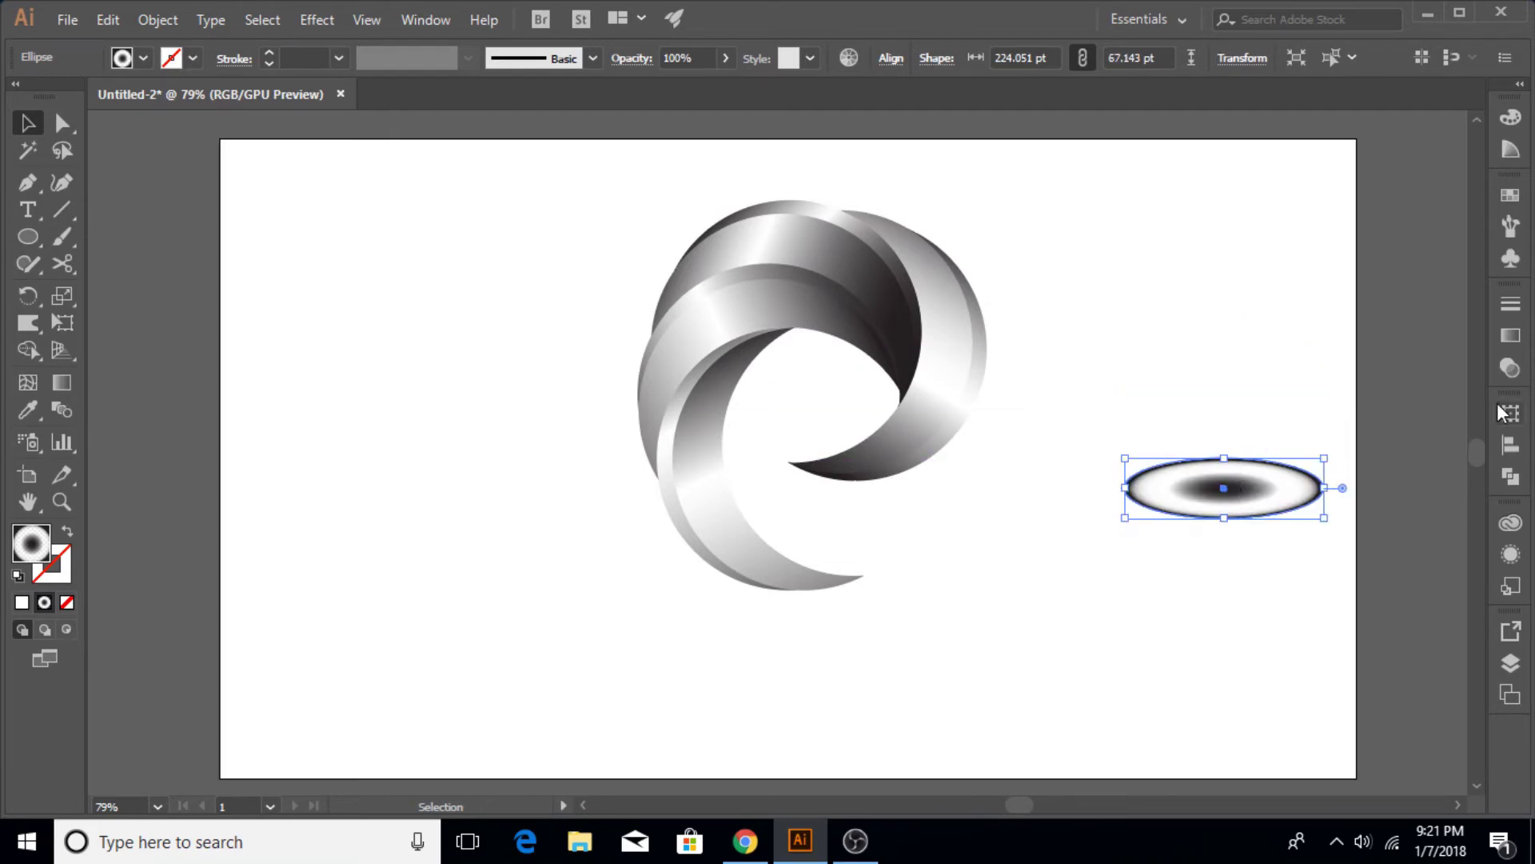
left_click(1511, 335)
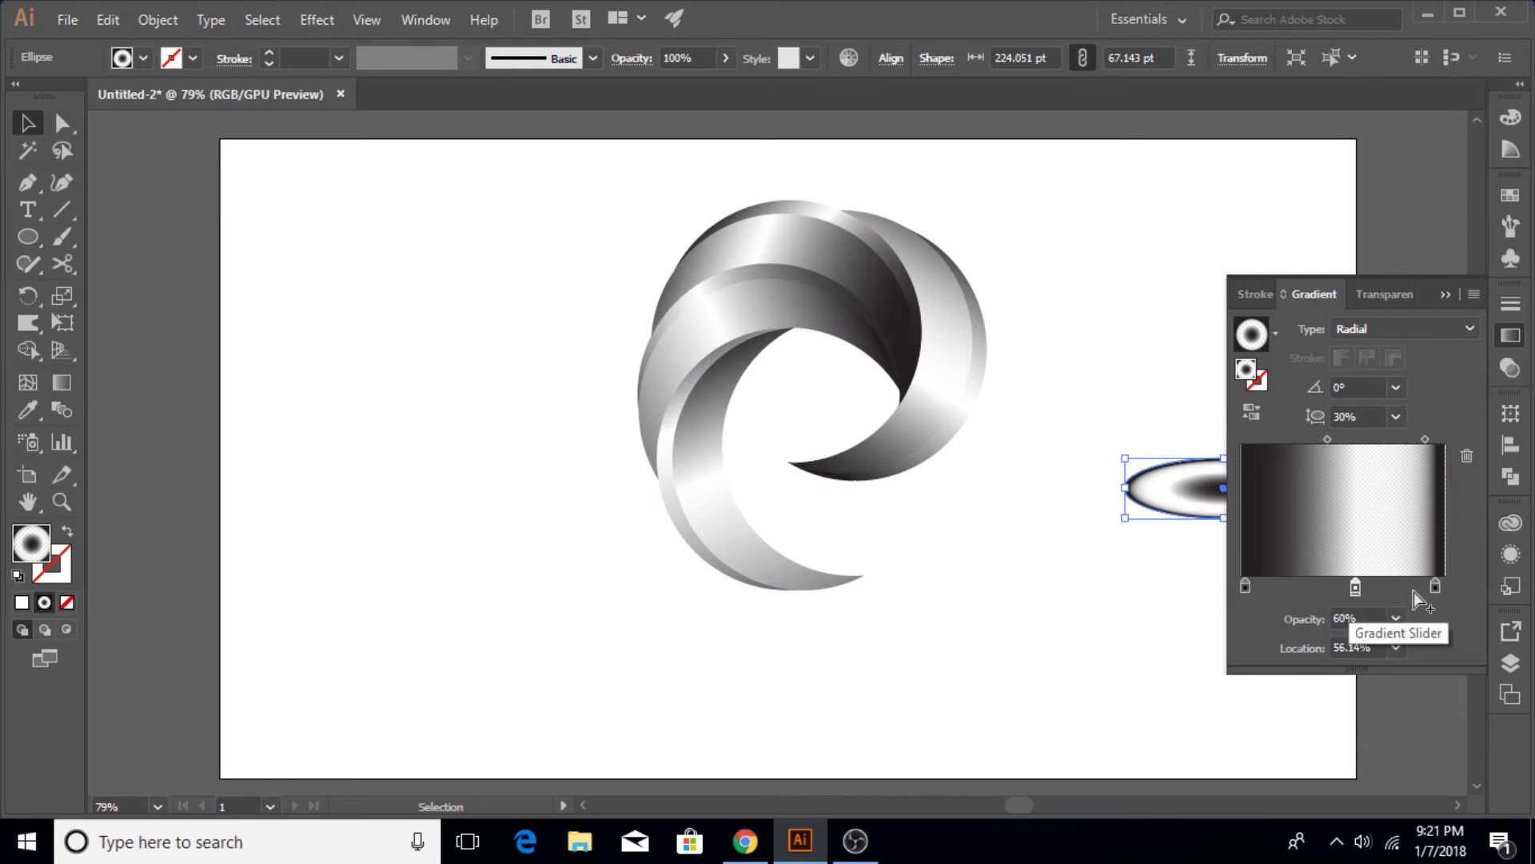
left_click_drag(1432, 583, 1436, 648)
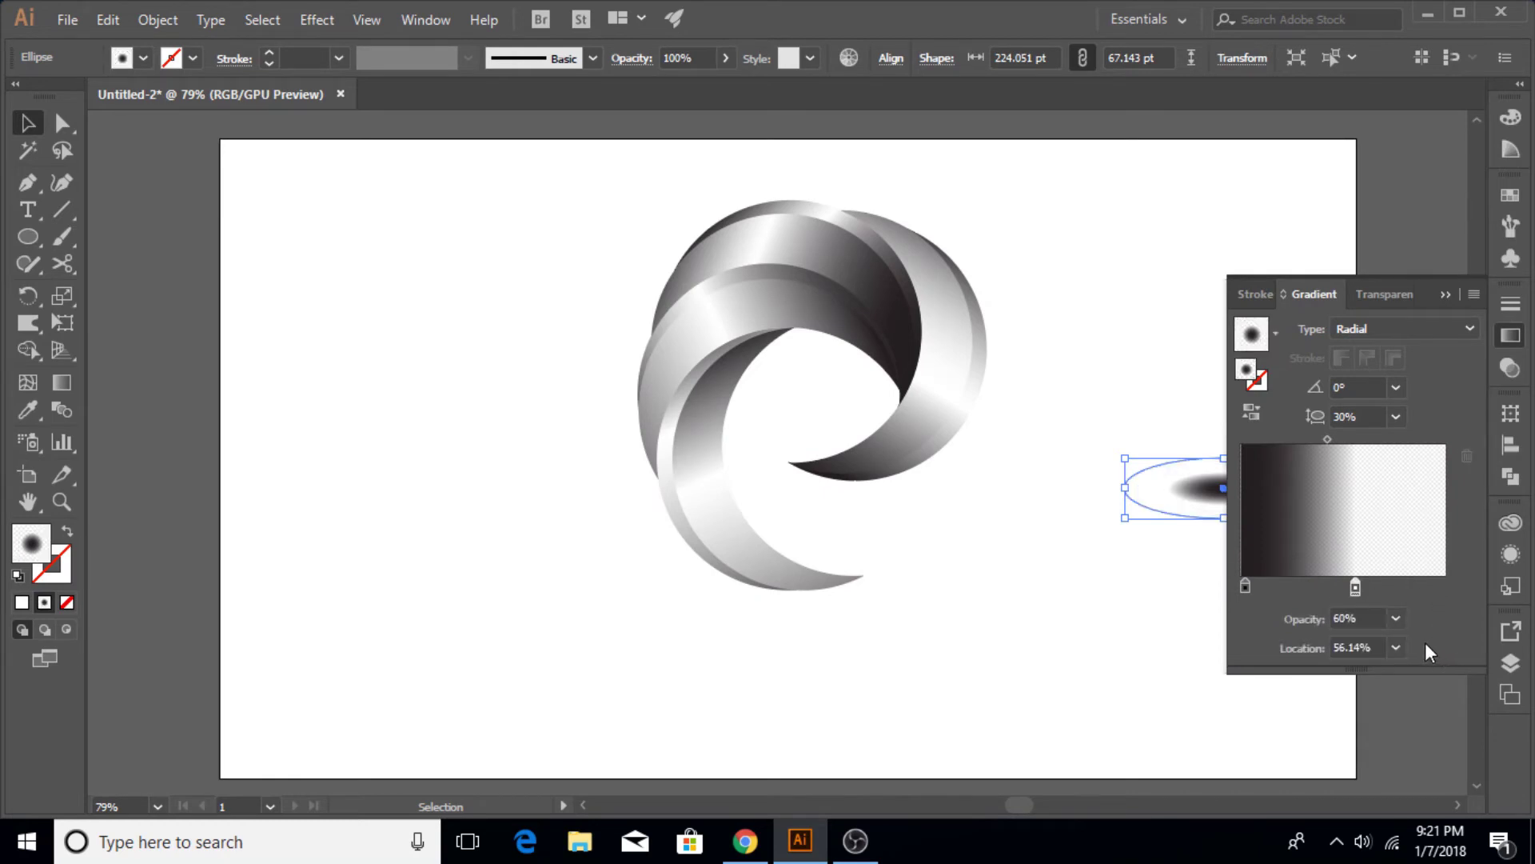
left_click(1444, 293)
left_click(1268, 524)
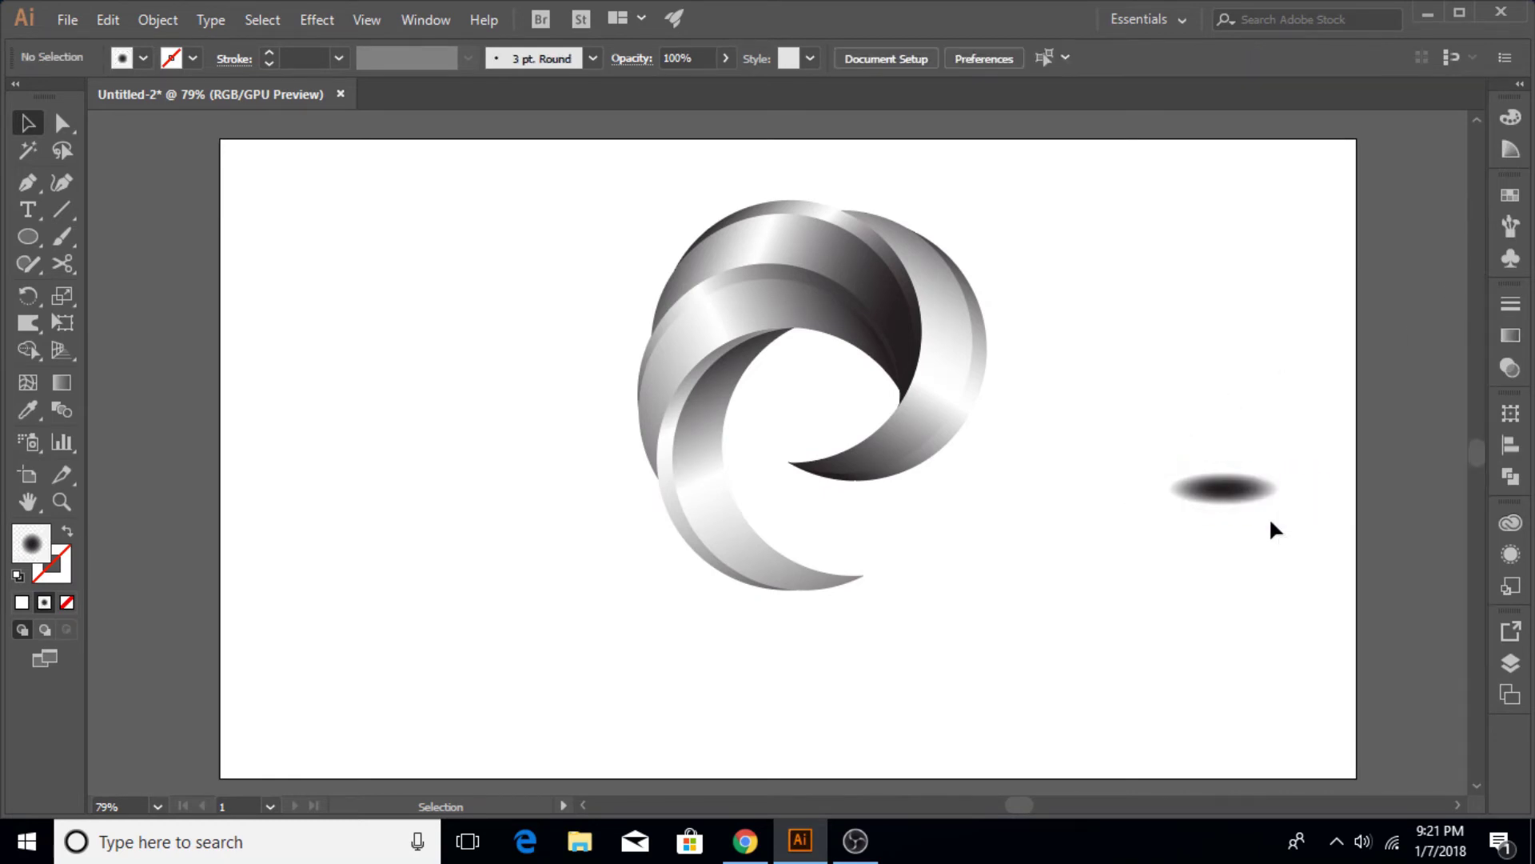
Move the shadow ellipse under the swirl's lower tip and send it to the back.
left_click_drag(1228, 504, 863, 599)
right_click(905, 588)
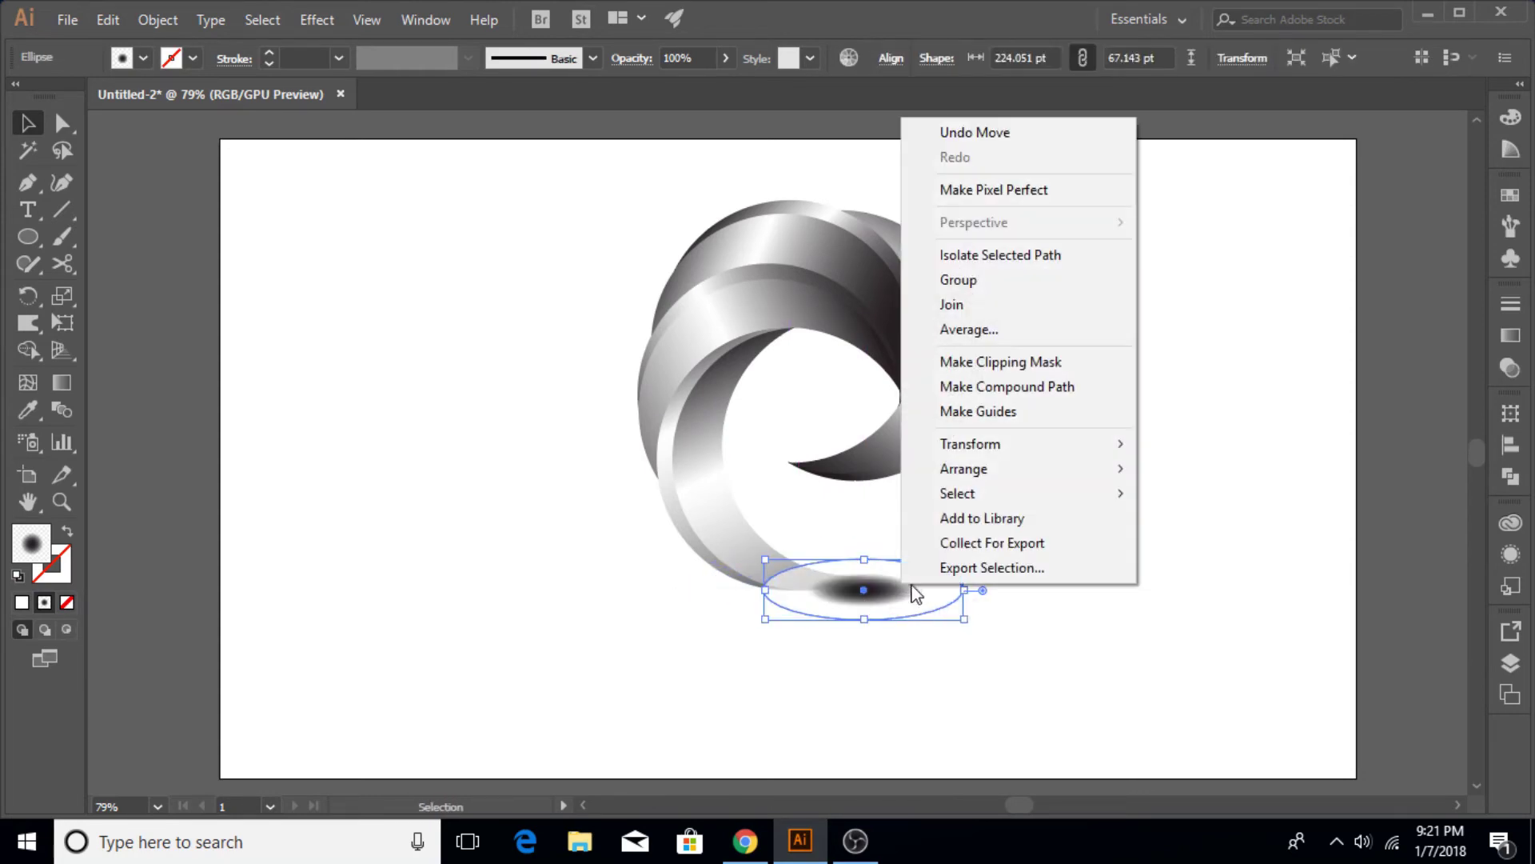
mouse_move(1105, 474)
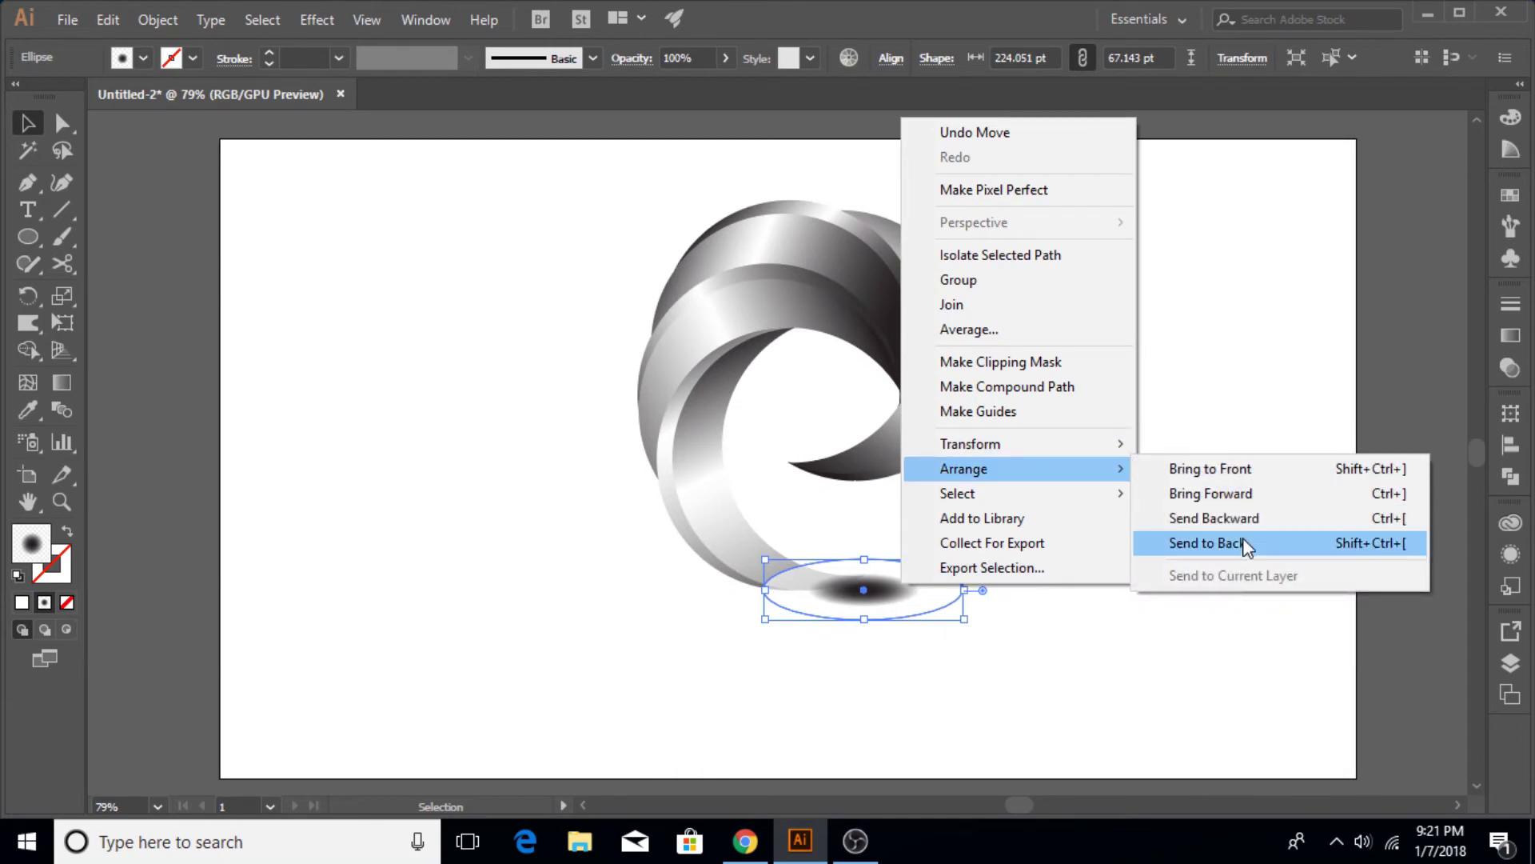
left_click(1246, 544)
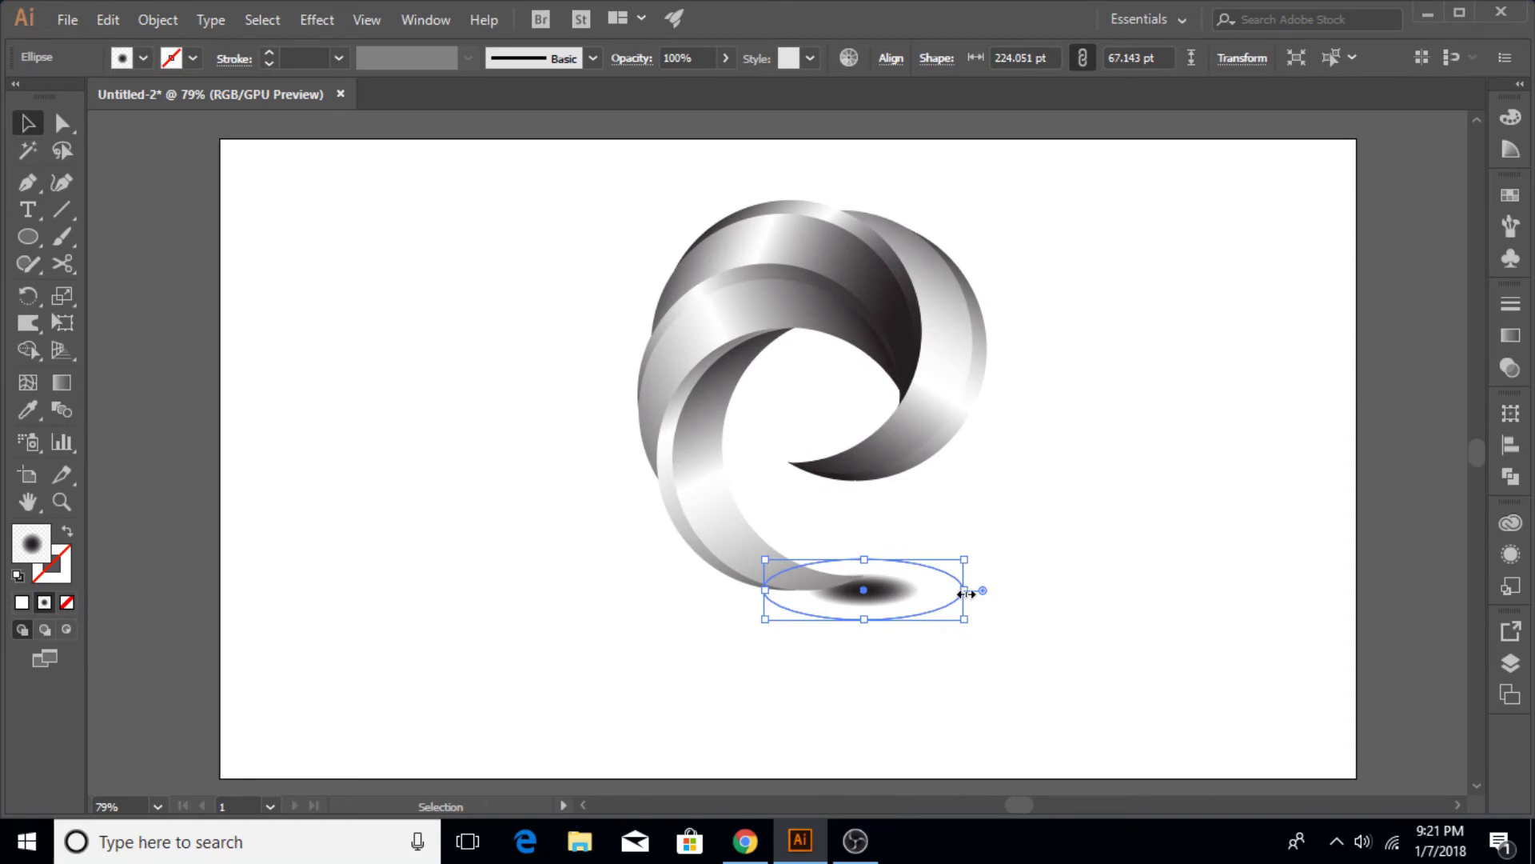
Enlarge the shadow ellipse to about 326 by 98 pt and centre it beneath the swirl's lower curve.
left_click_drag(966, 593, 1055, 590)
left_click_drag(922, 592, 833, 592)
left_click(1134, 515)
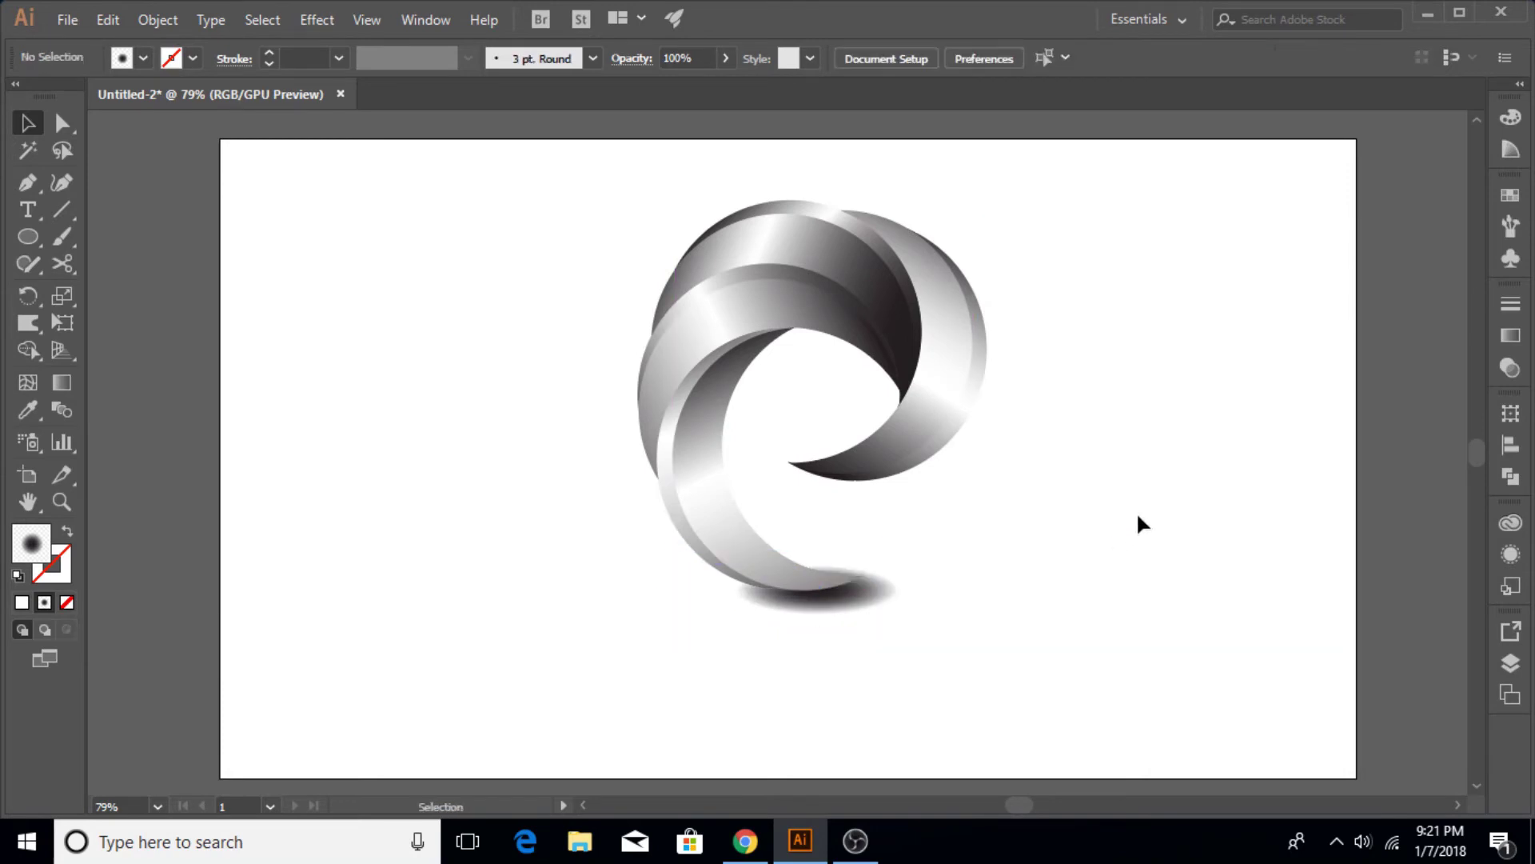
Spread the shadow ellipse's gradient by moving its white stop outward to about 71%.
left_click(851, 599)
left_click(1511, 335)
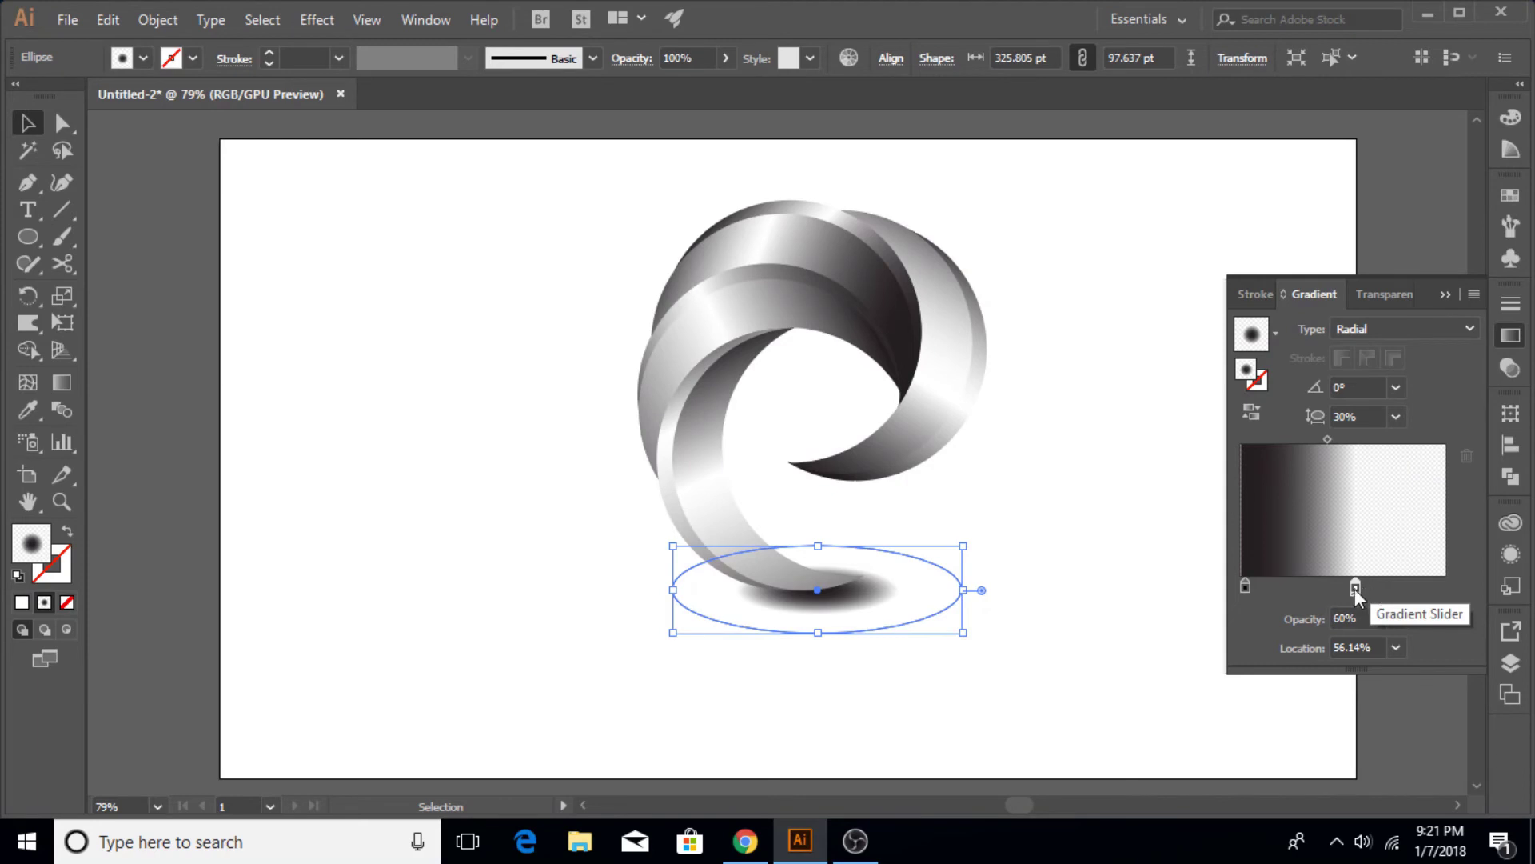
left_click_drag(1356, 587, 1385, 587)
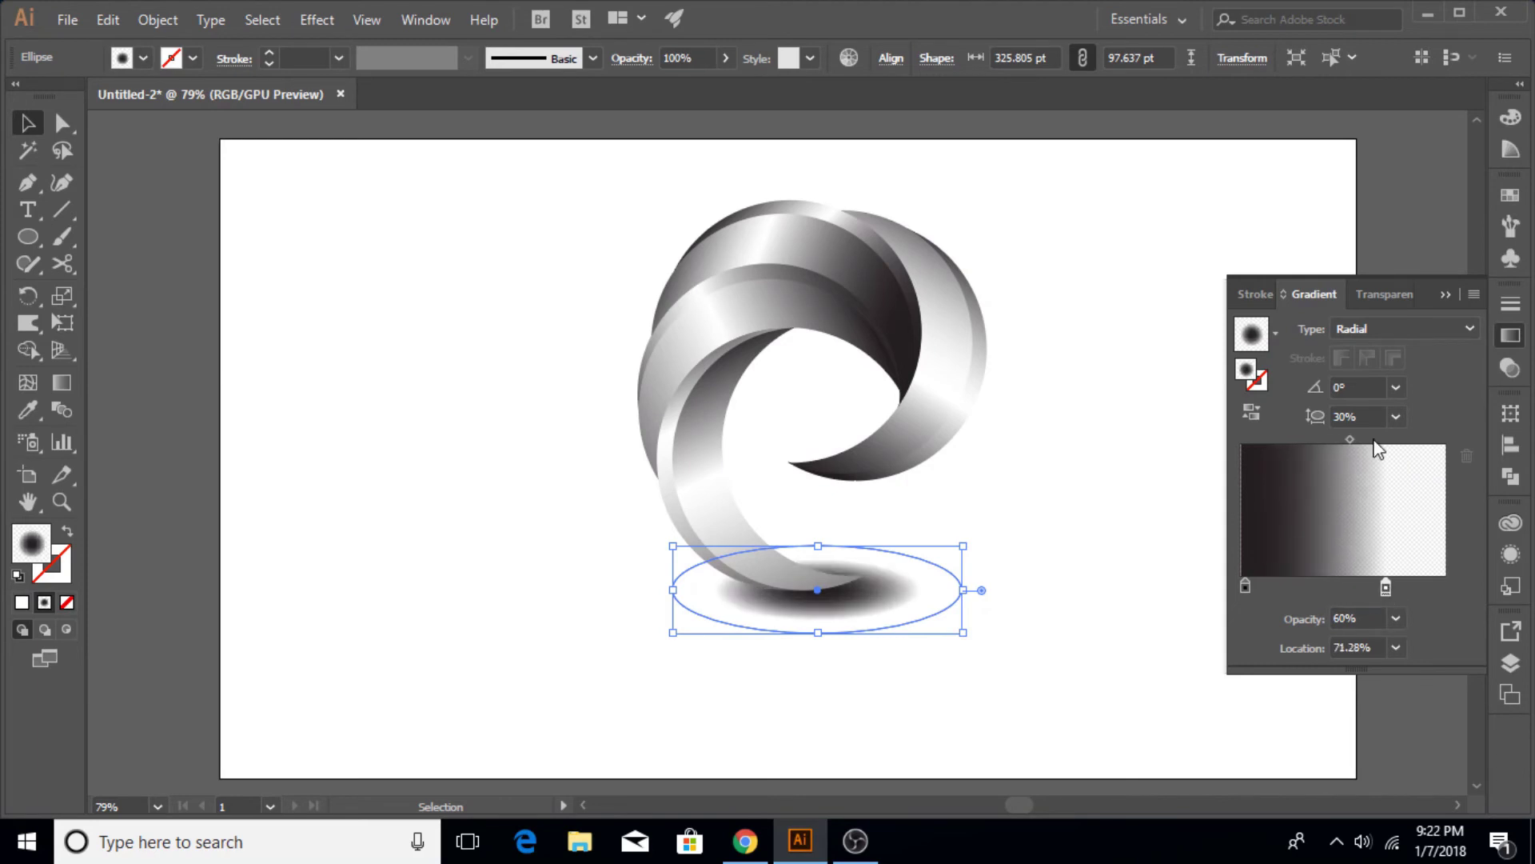
Lower the opacity of the white stop in the shadow ellipse's gradient to 30%.
left_click(1396, 619)
left_click(1427, 448)
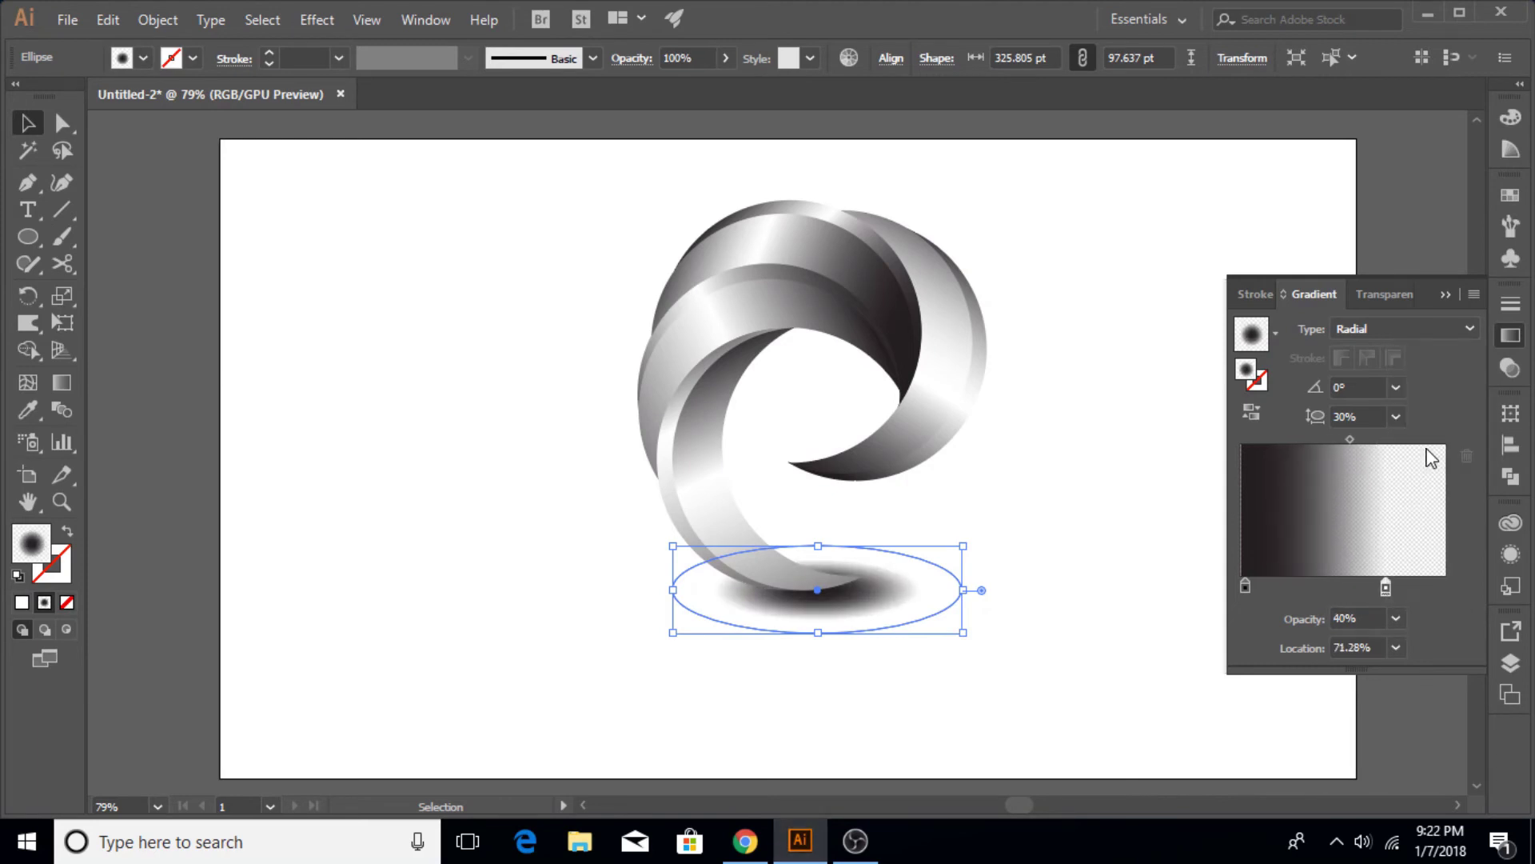
left_click(1396, 617)
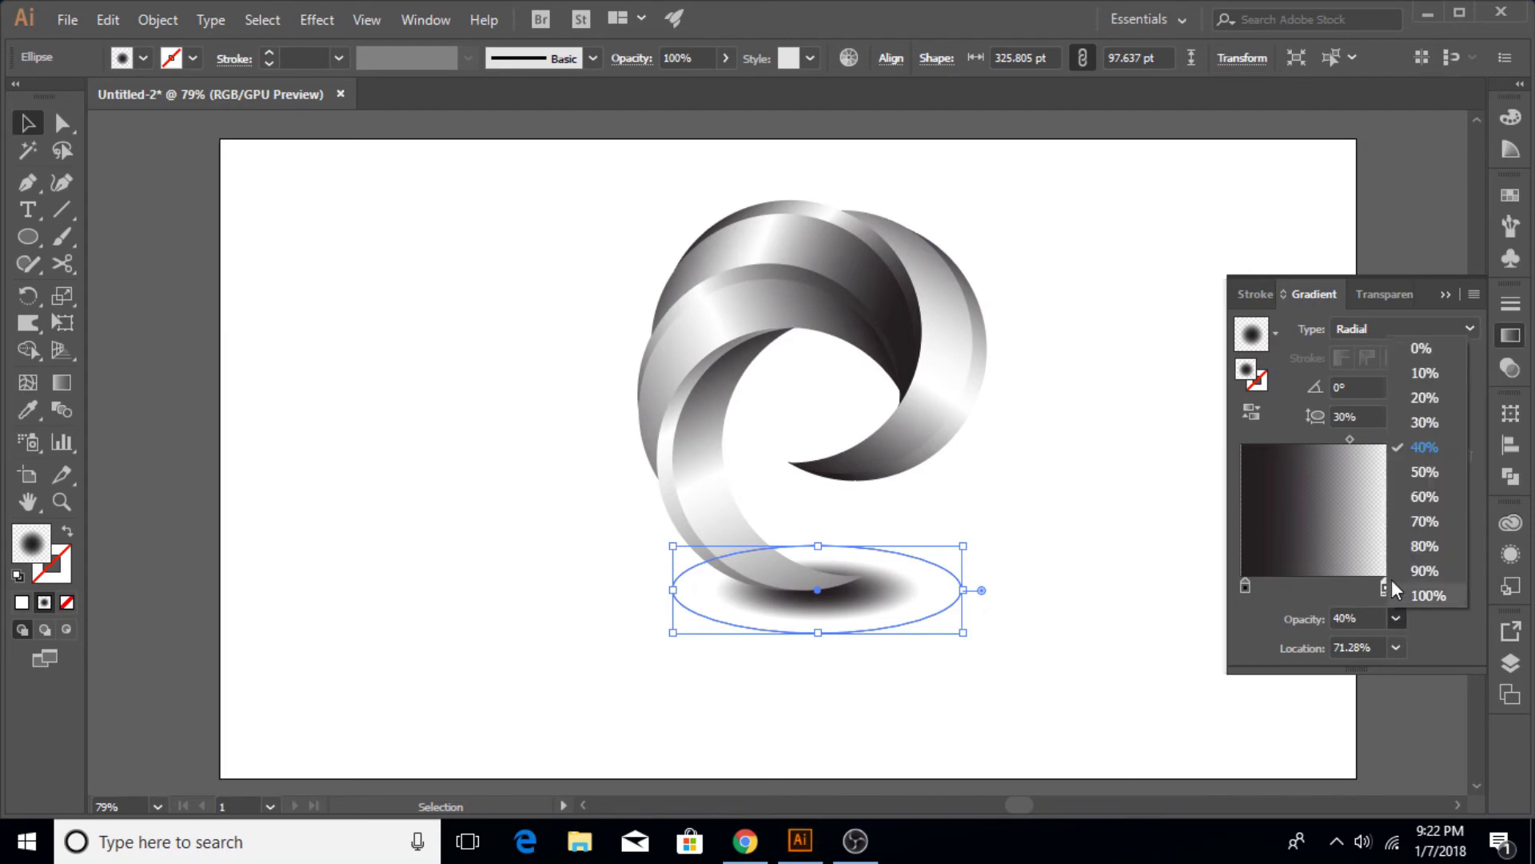
left_click(1424, 421)
left_click(1169, 480)
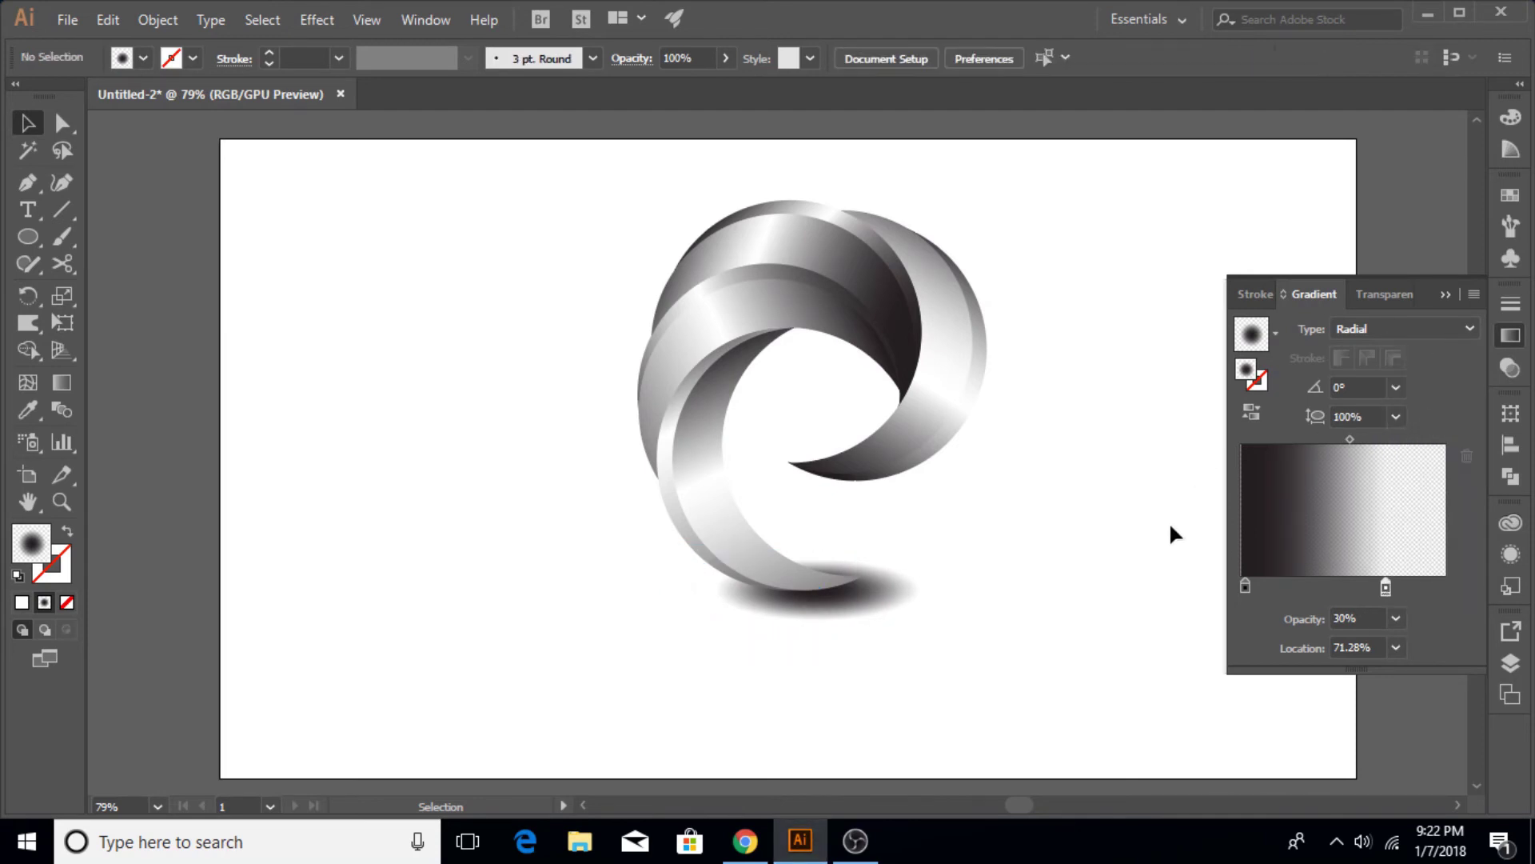
left_click(1448, 293)
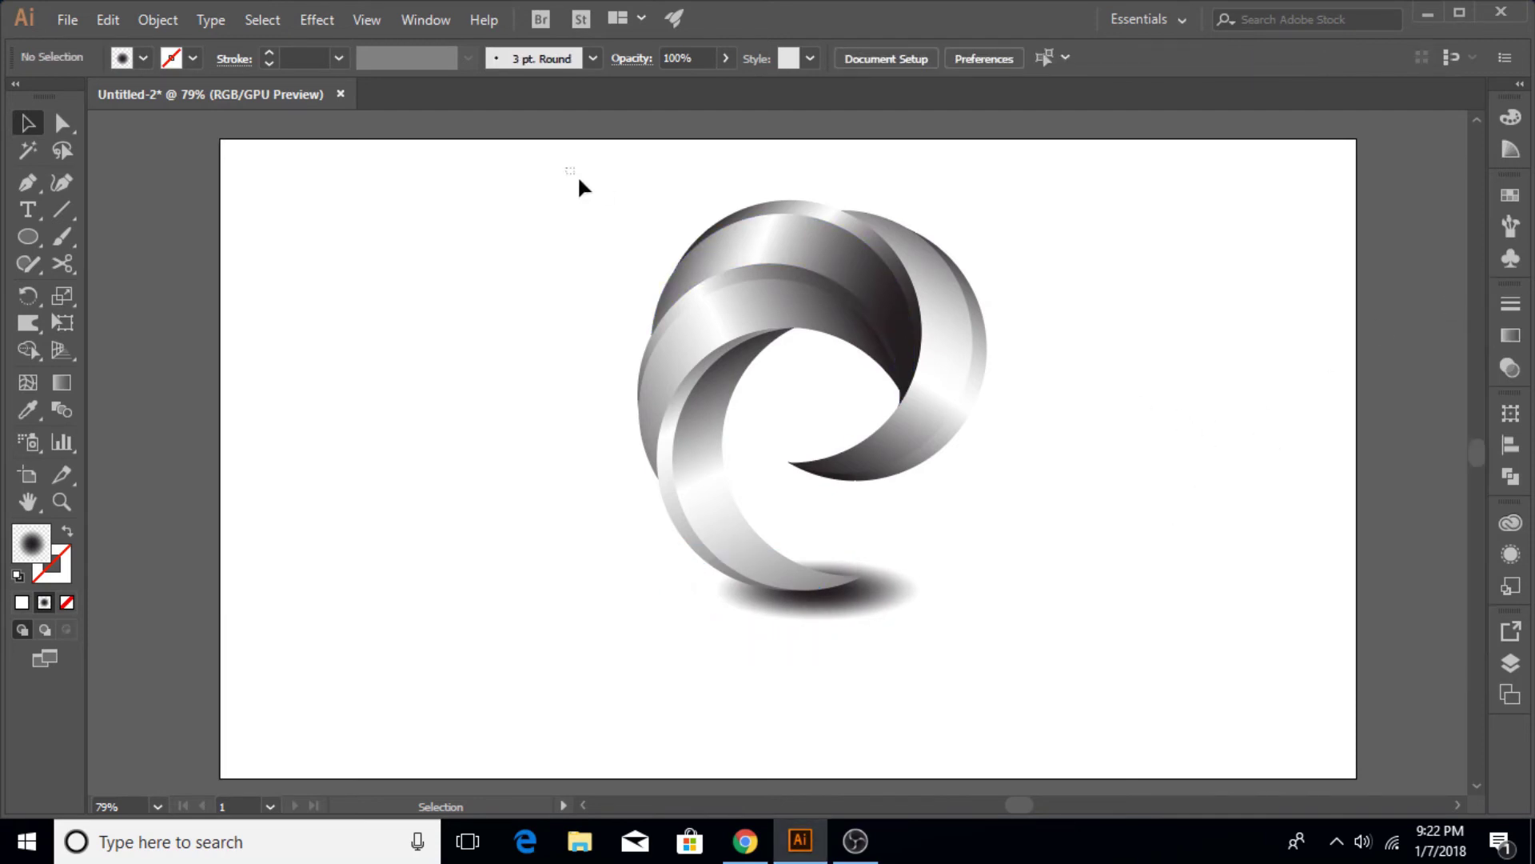
Create a copy of the swirl group reflected across the horizontal axis.
left_click_drag(579, 180, 1029, 441)
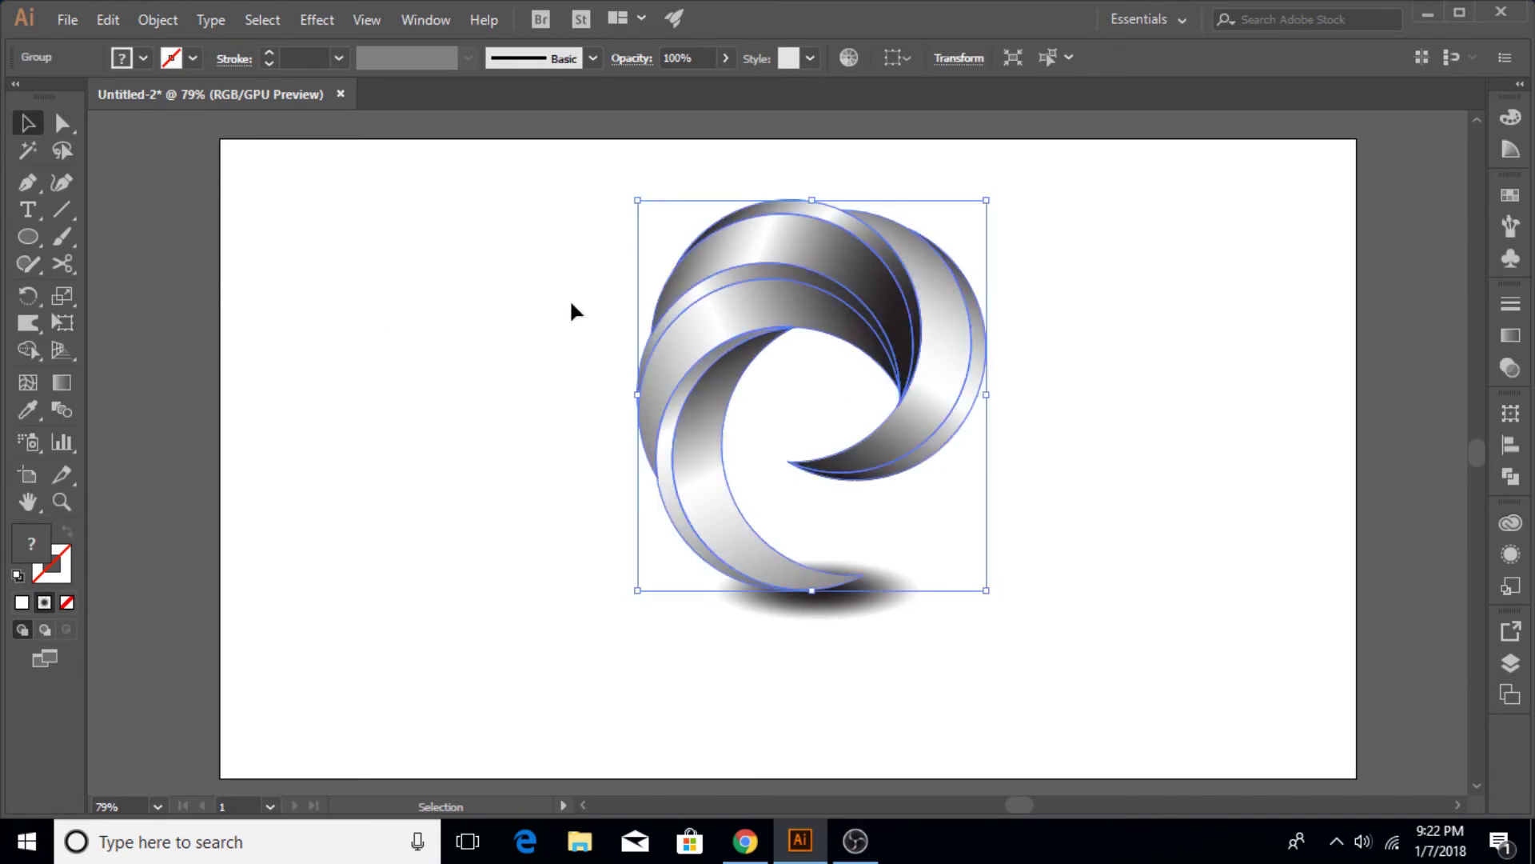
right_click(790, 294)
mouse_move(968, 518)
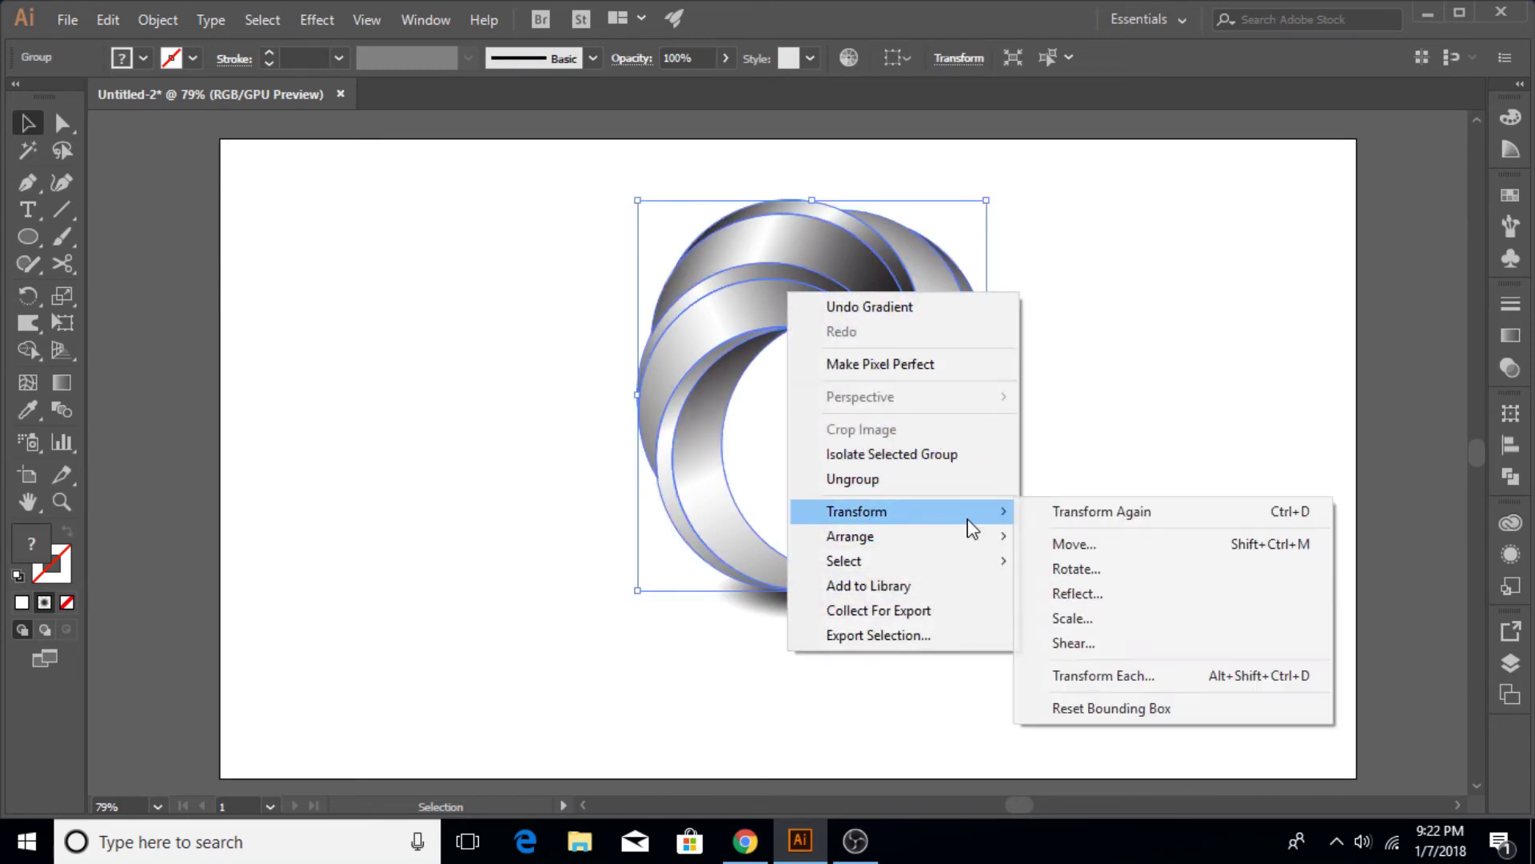
left_click(1079, 595)
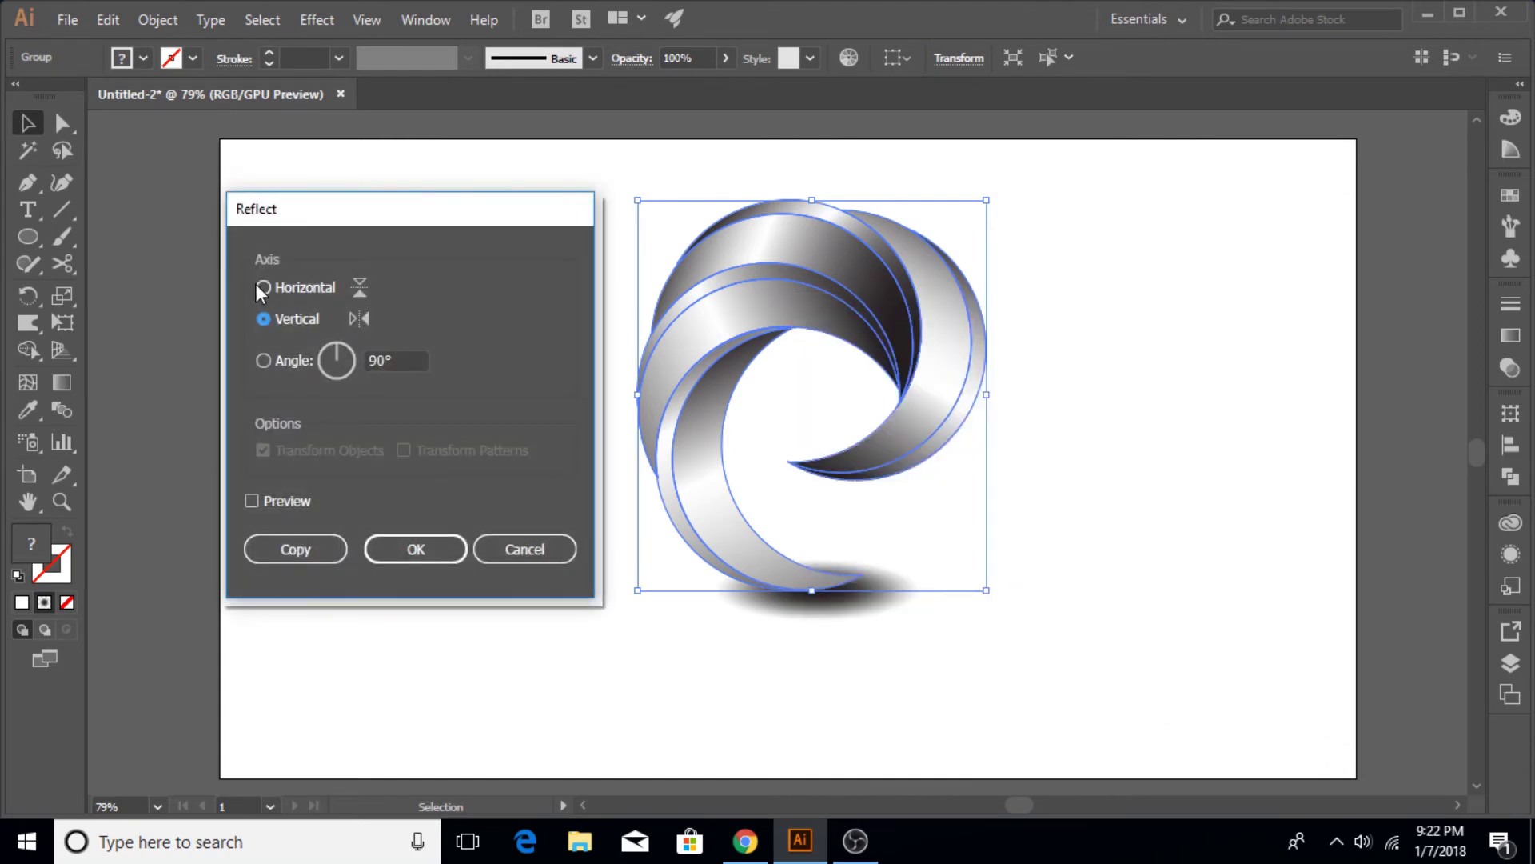
left_click(262, 286)
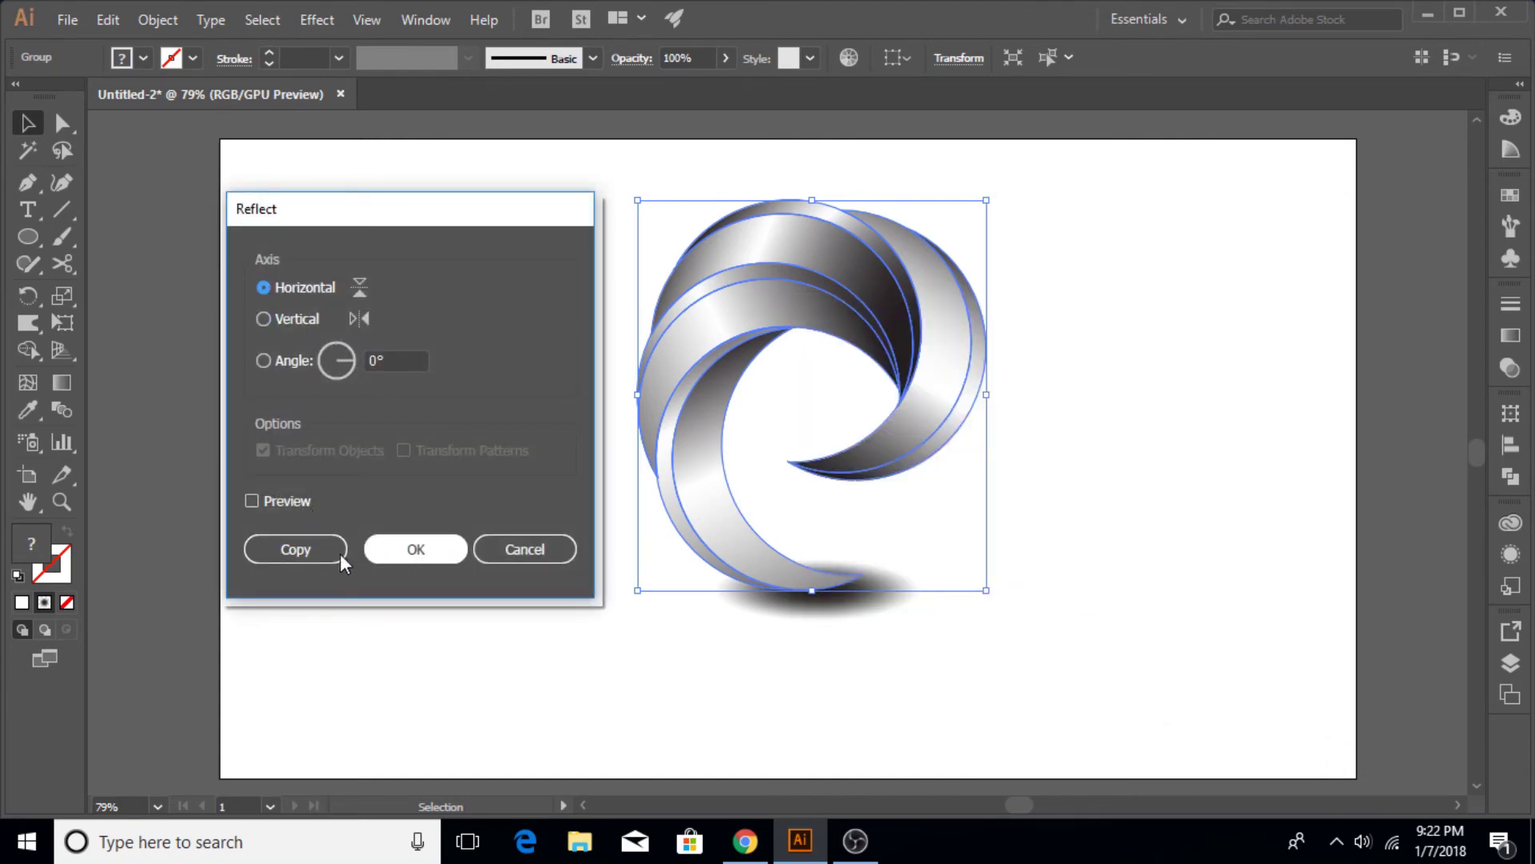
left_click(312, 552)
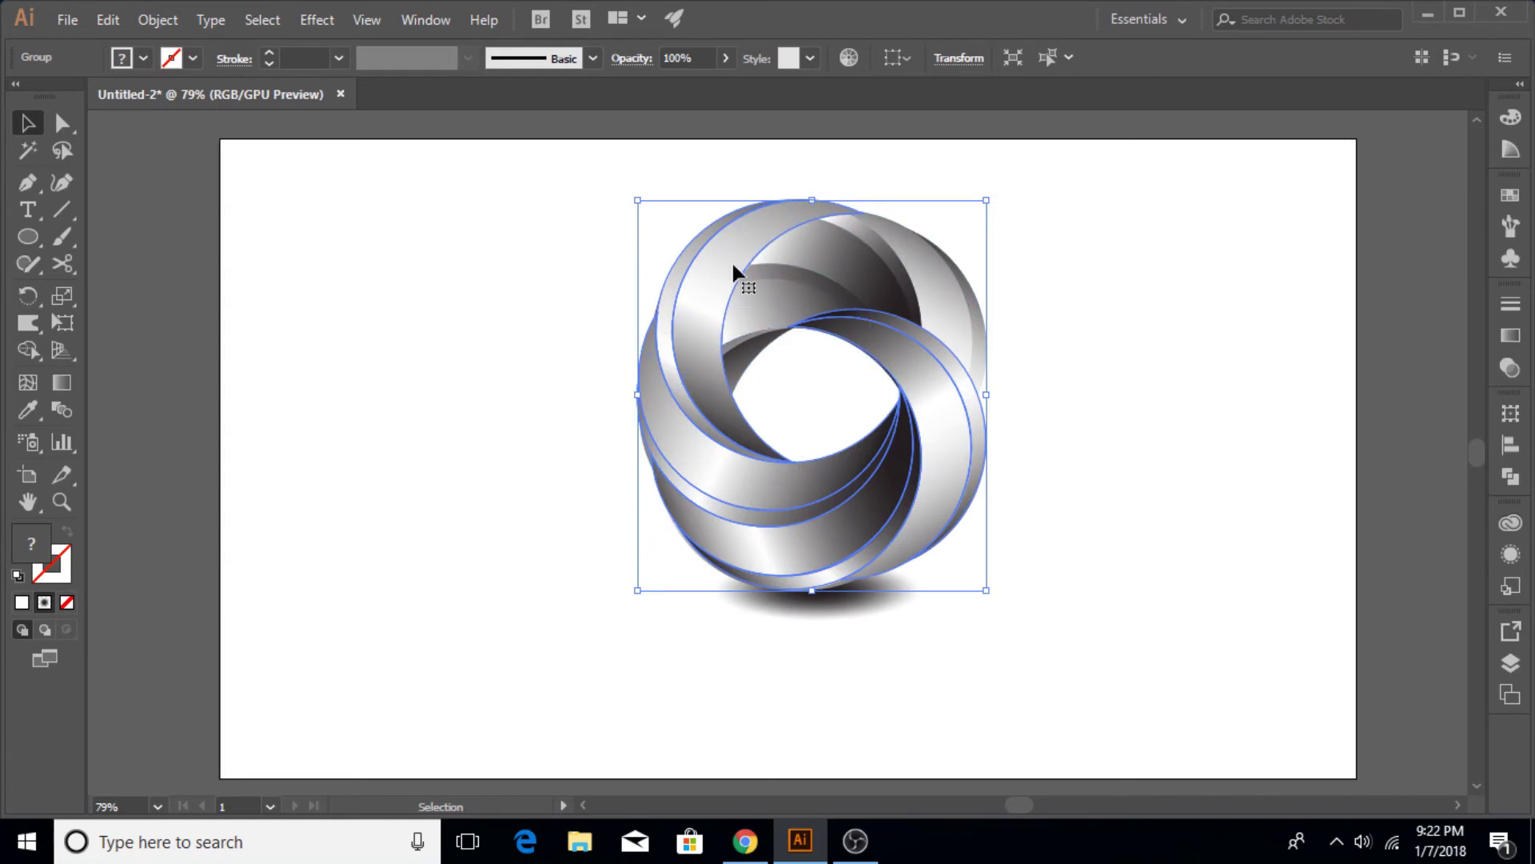
Move the reflected copy straight down so it meets the swirl's lower edge, and send it to the back.
left_click(734, 254, "shift")
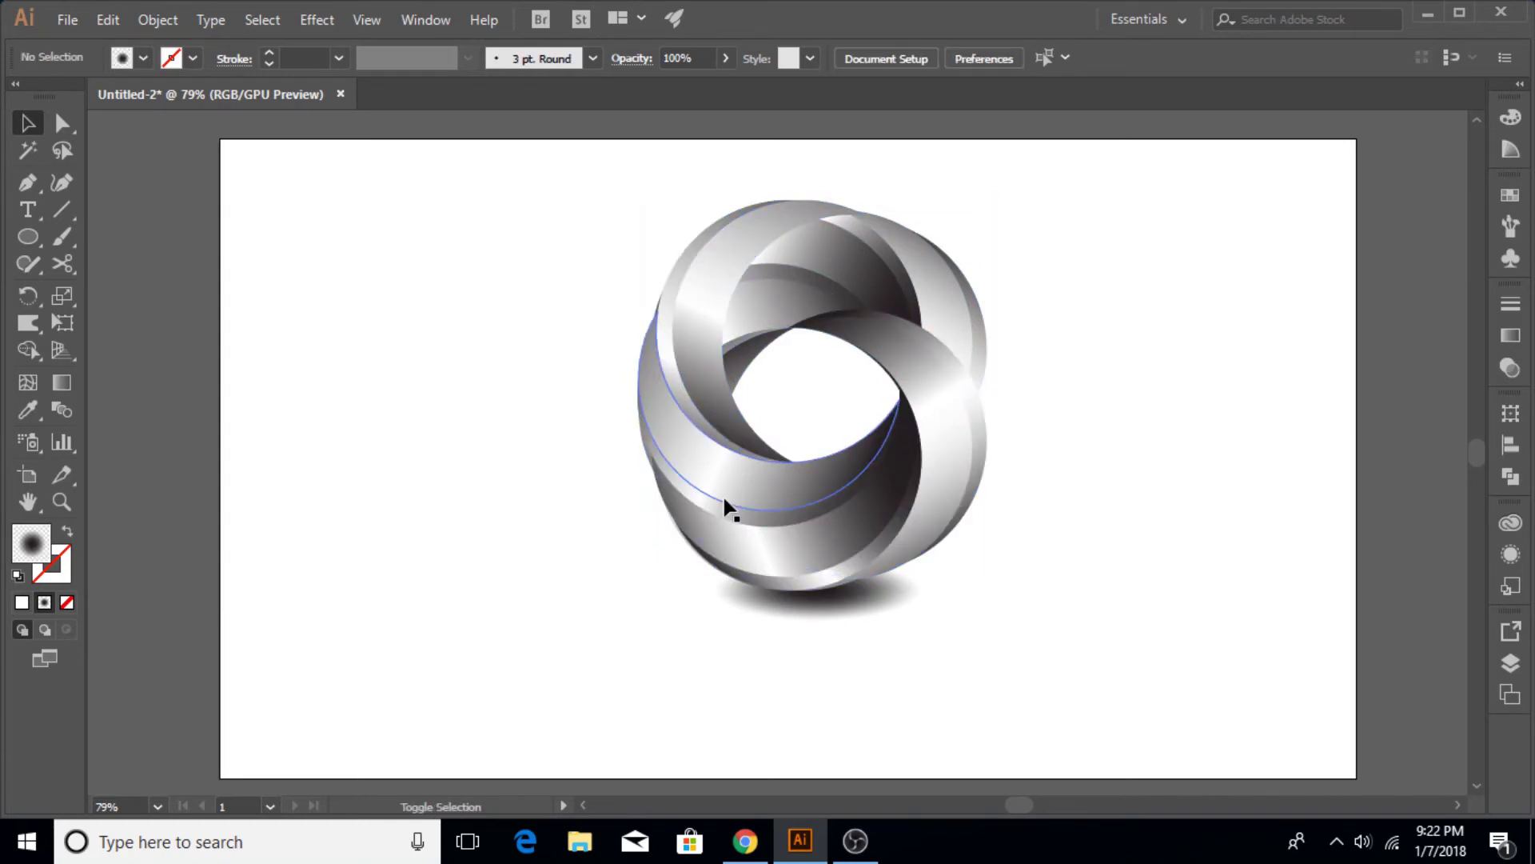
left_click(891, 360)
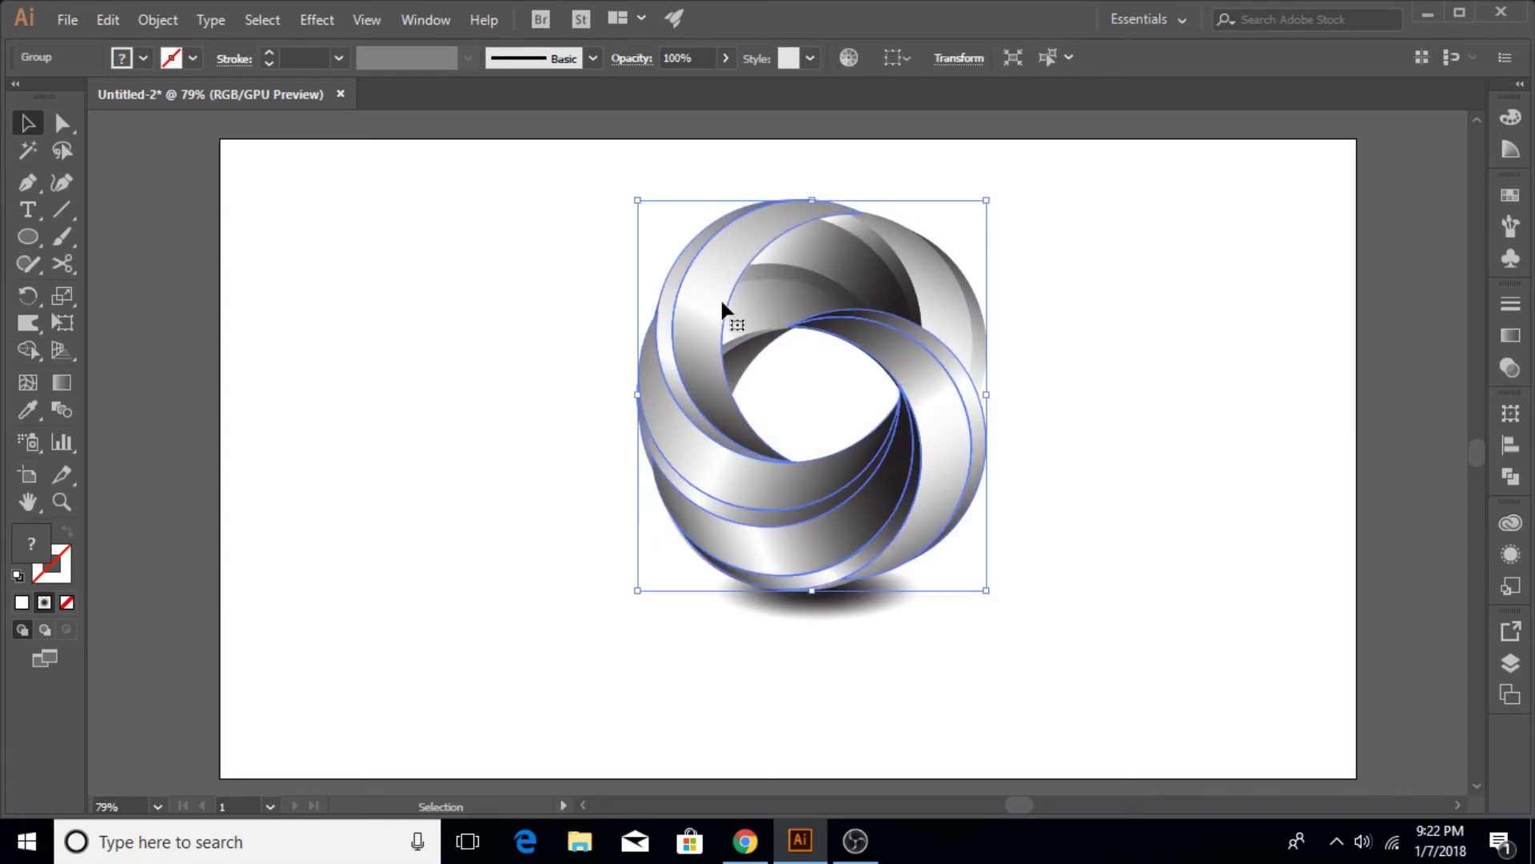
left_click(722, 276, "shift")
left_click_drag(713, 292, 721, 636)
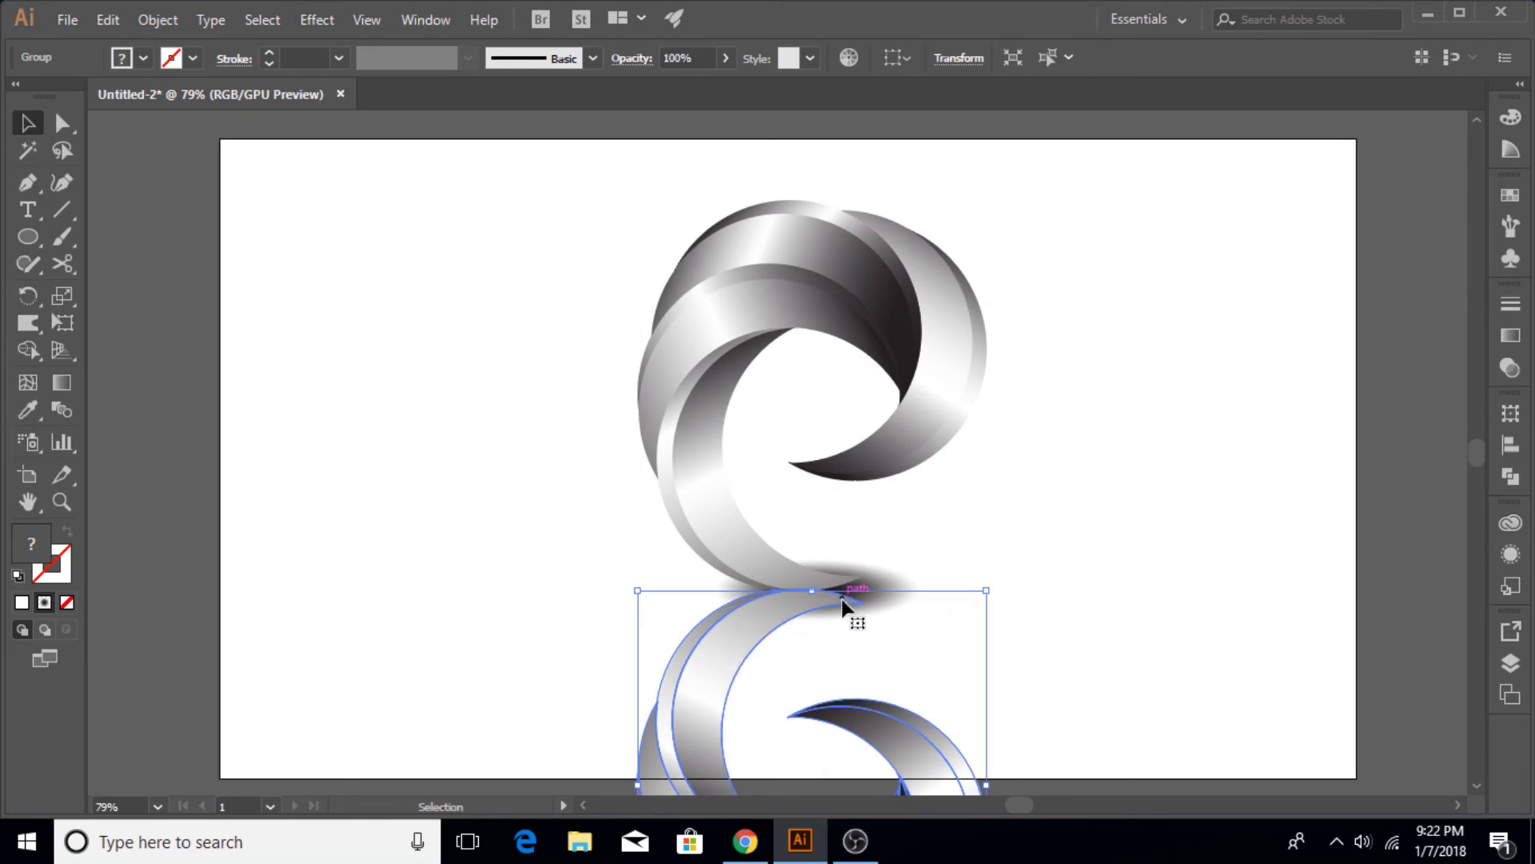
right_click(755, 634)
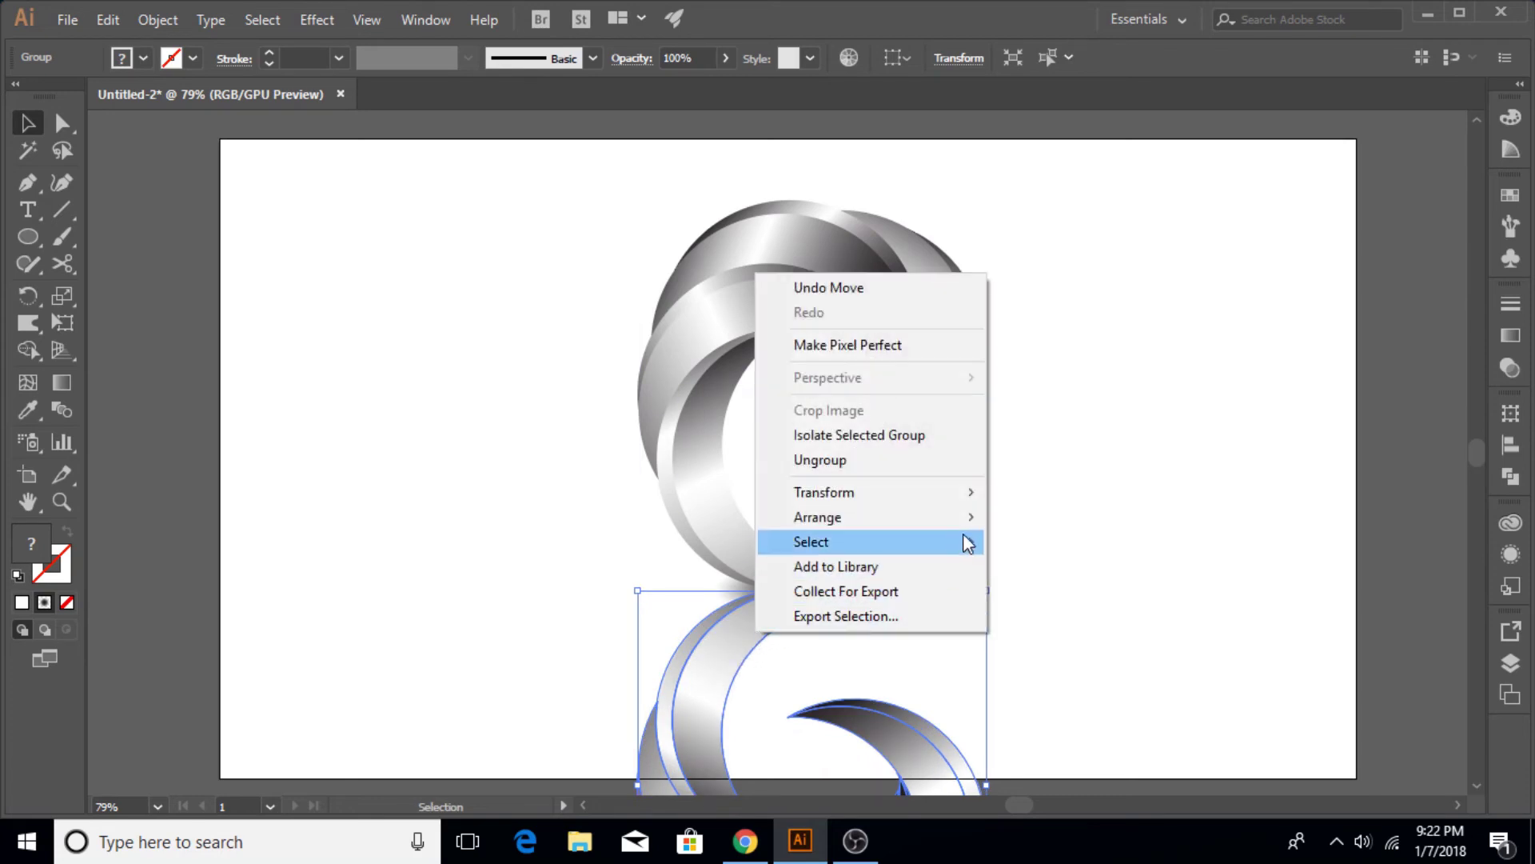
mouse_move(967, 523)
left_click(1092, 592)
left_click(1090, 587)
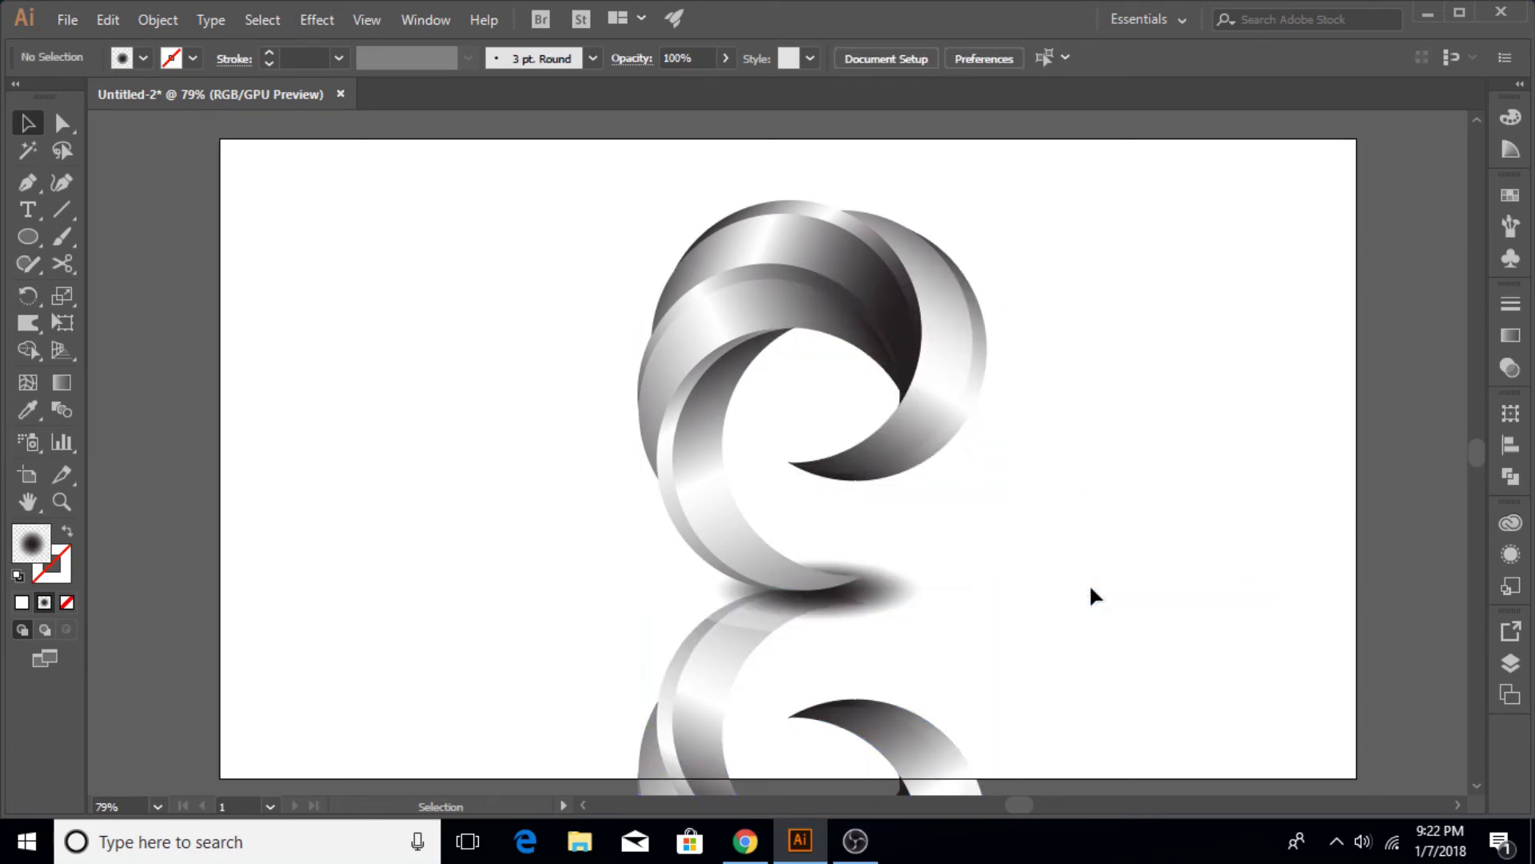
Set the reflected swirl's opacity to 53%.
scroll(1004, 614, "down", 2)
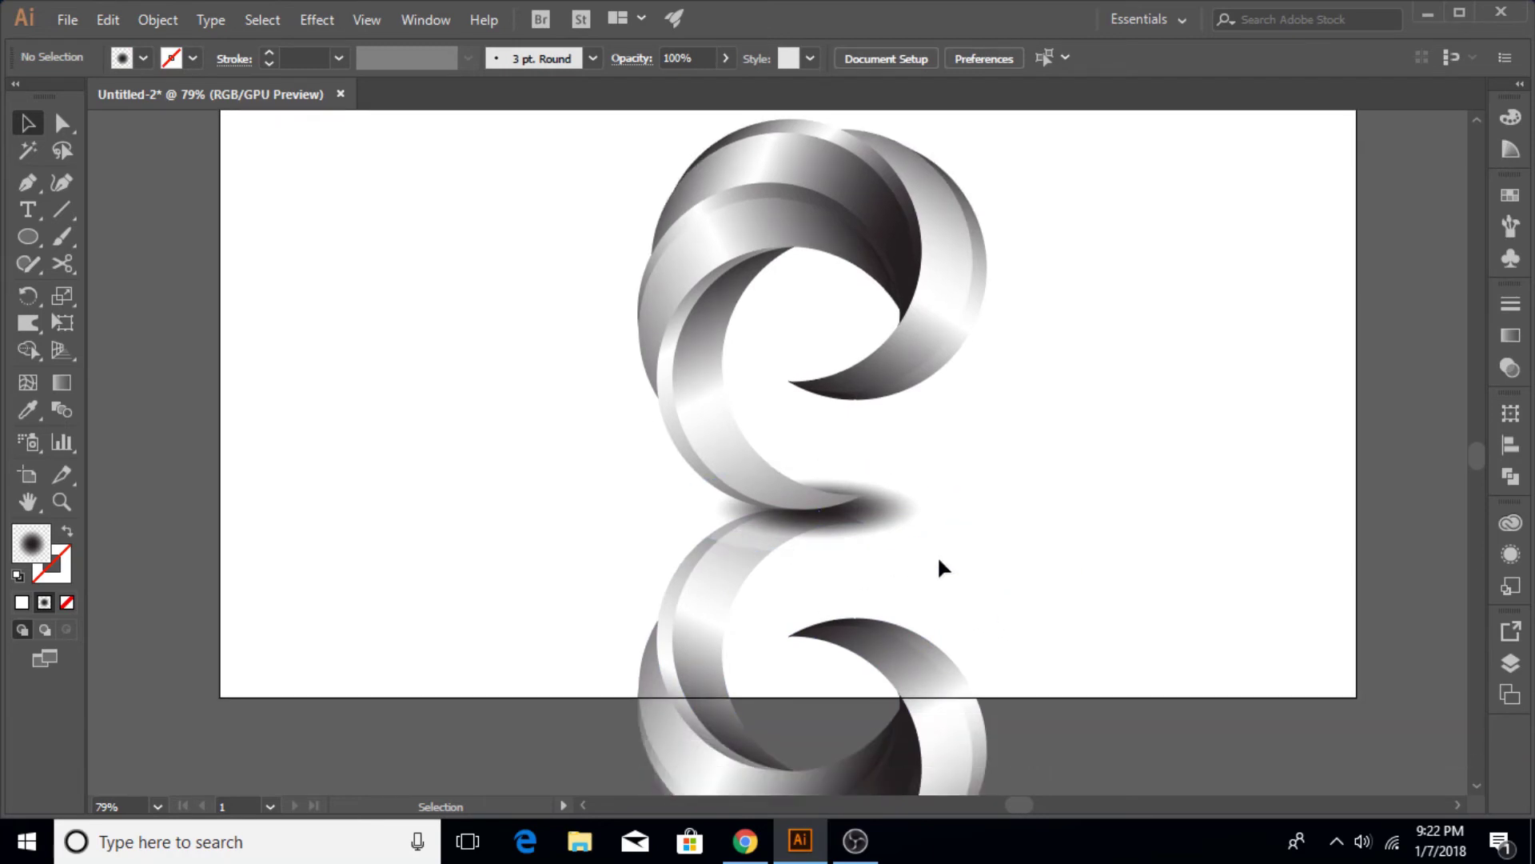
left_click(678, 657)
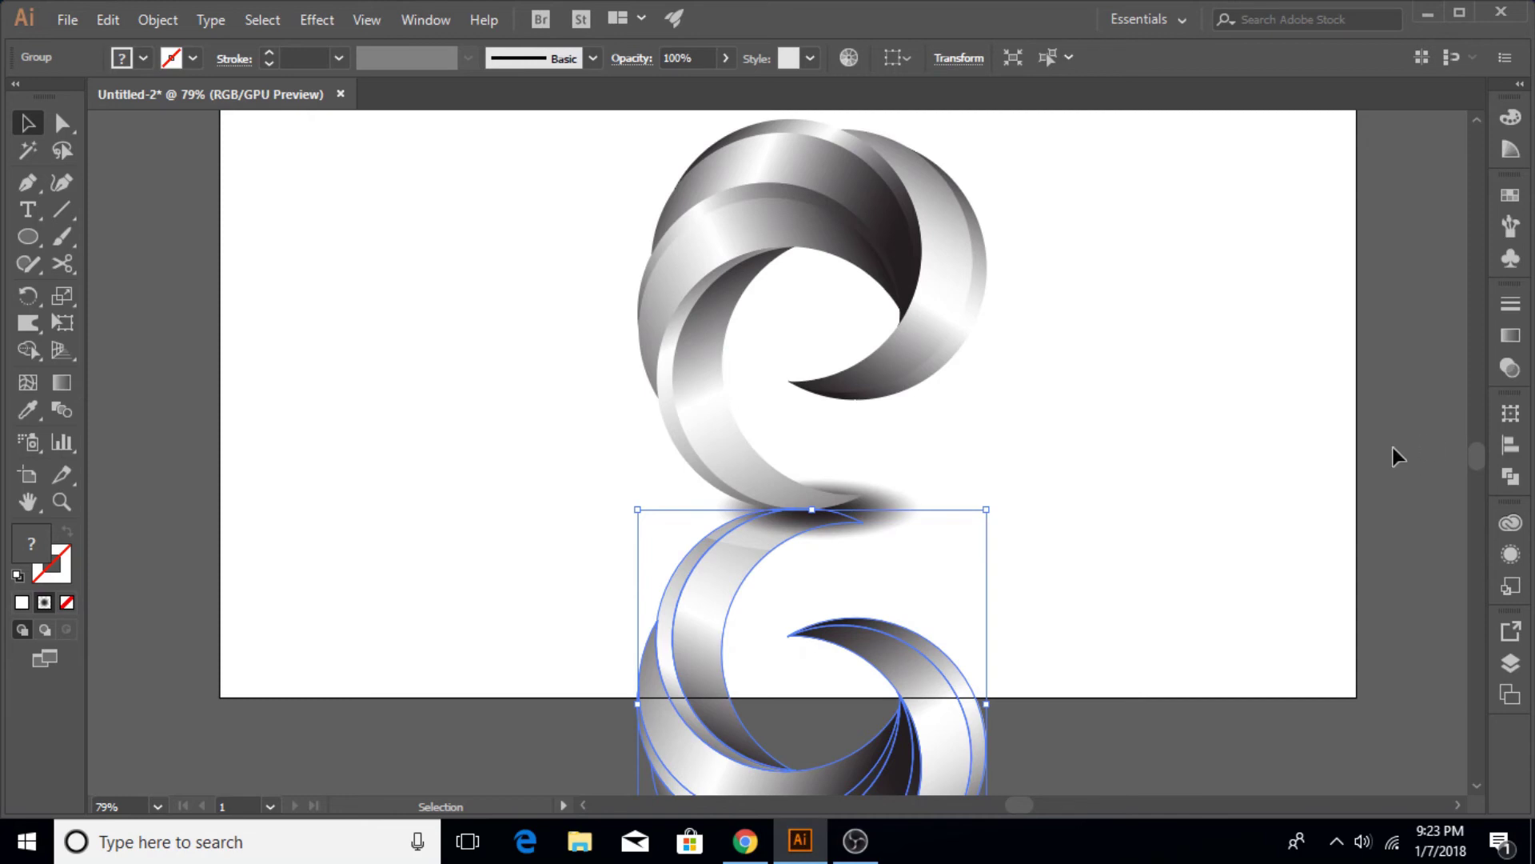
left_click(1509, 305)
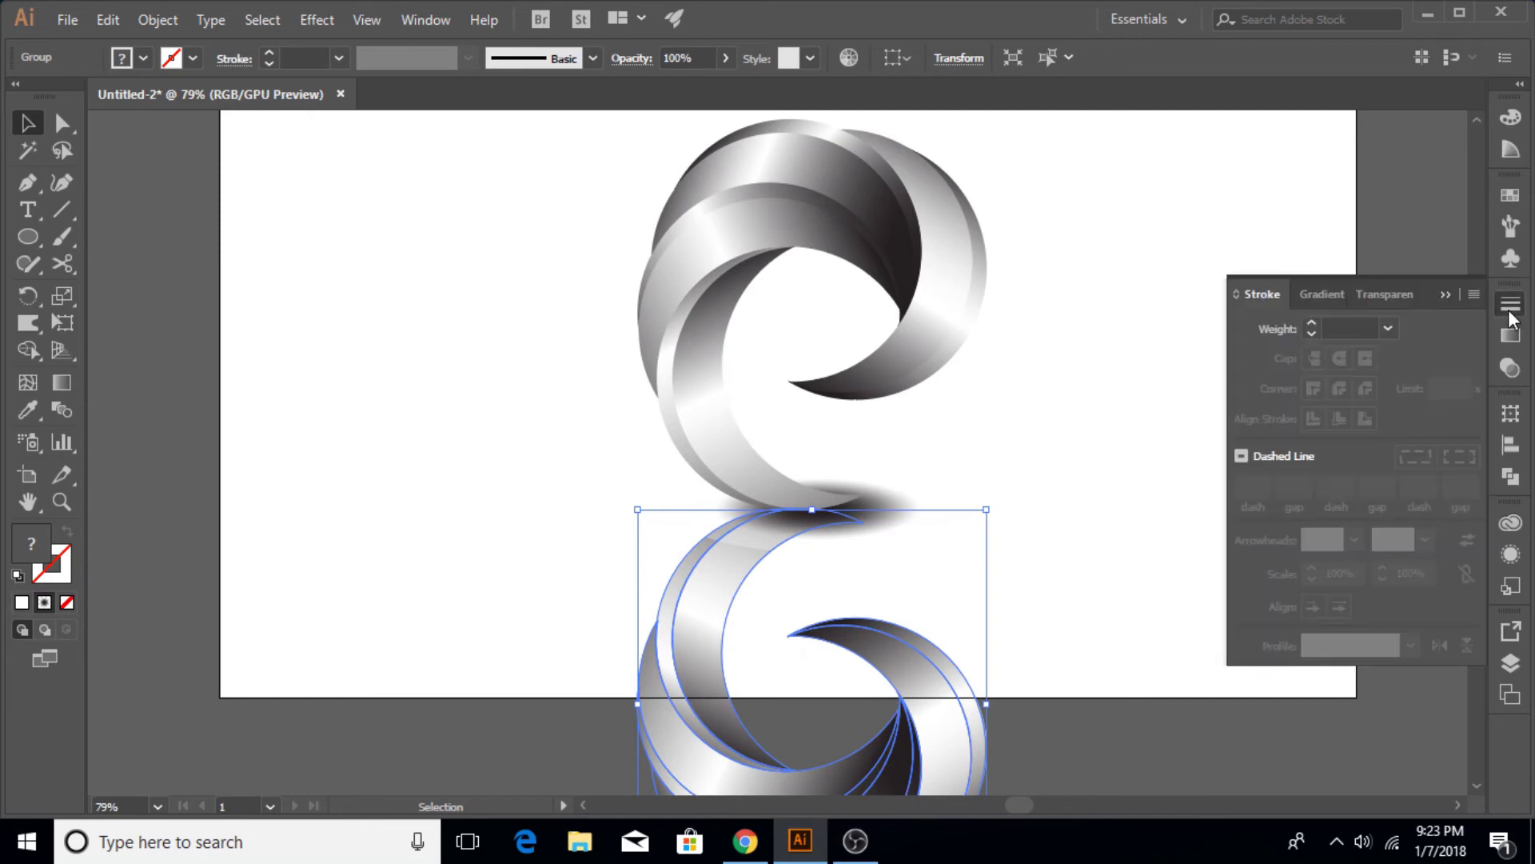
left_click(1404, 293)
left_click(1453, 328)
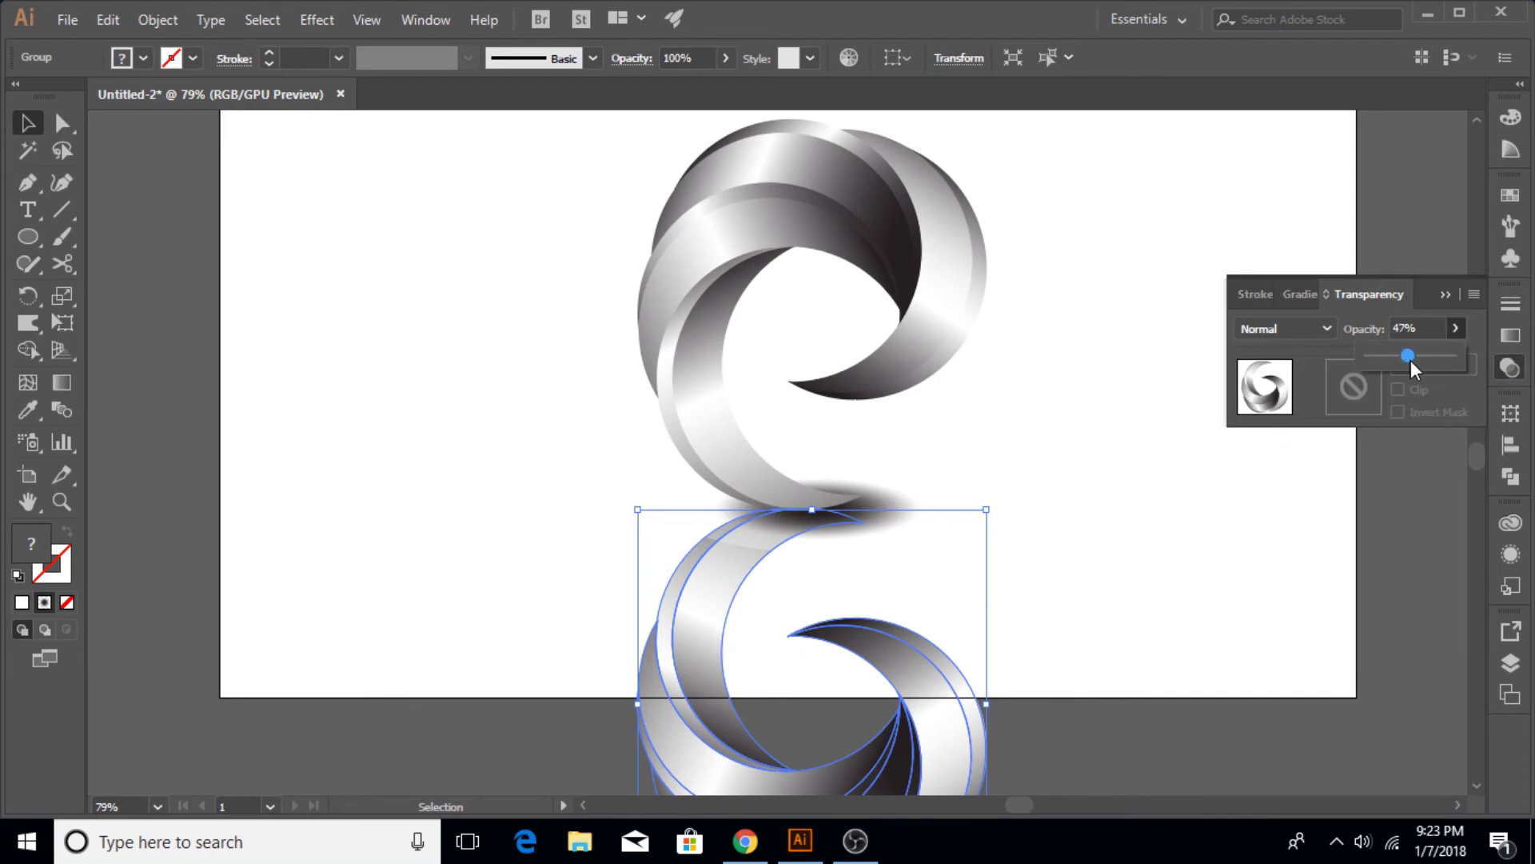
left_click(1228, 453)
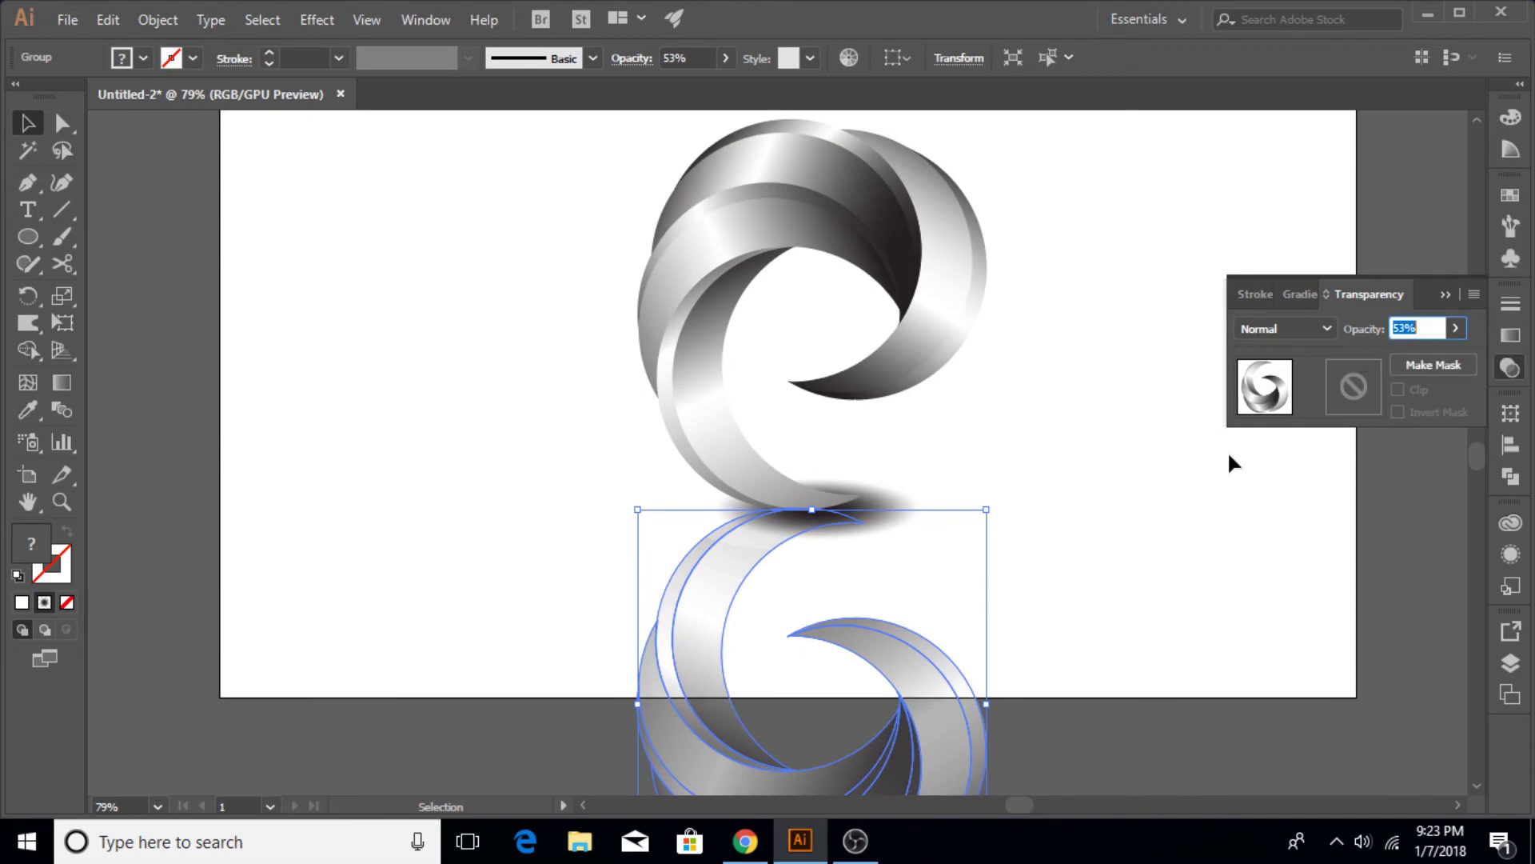
left_click(1228, 453)
left_click(1446, 295)
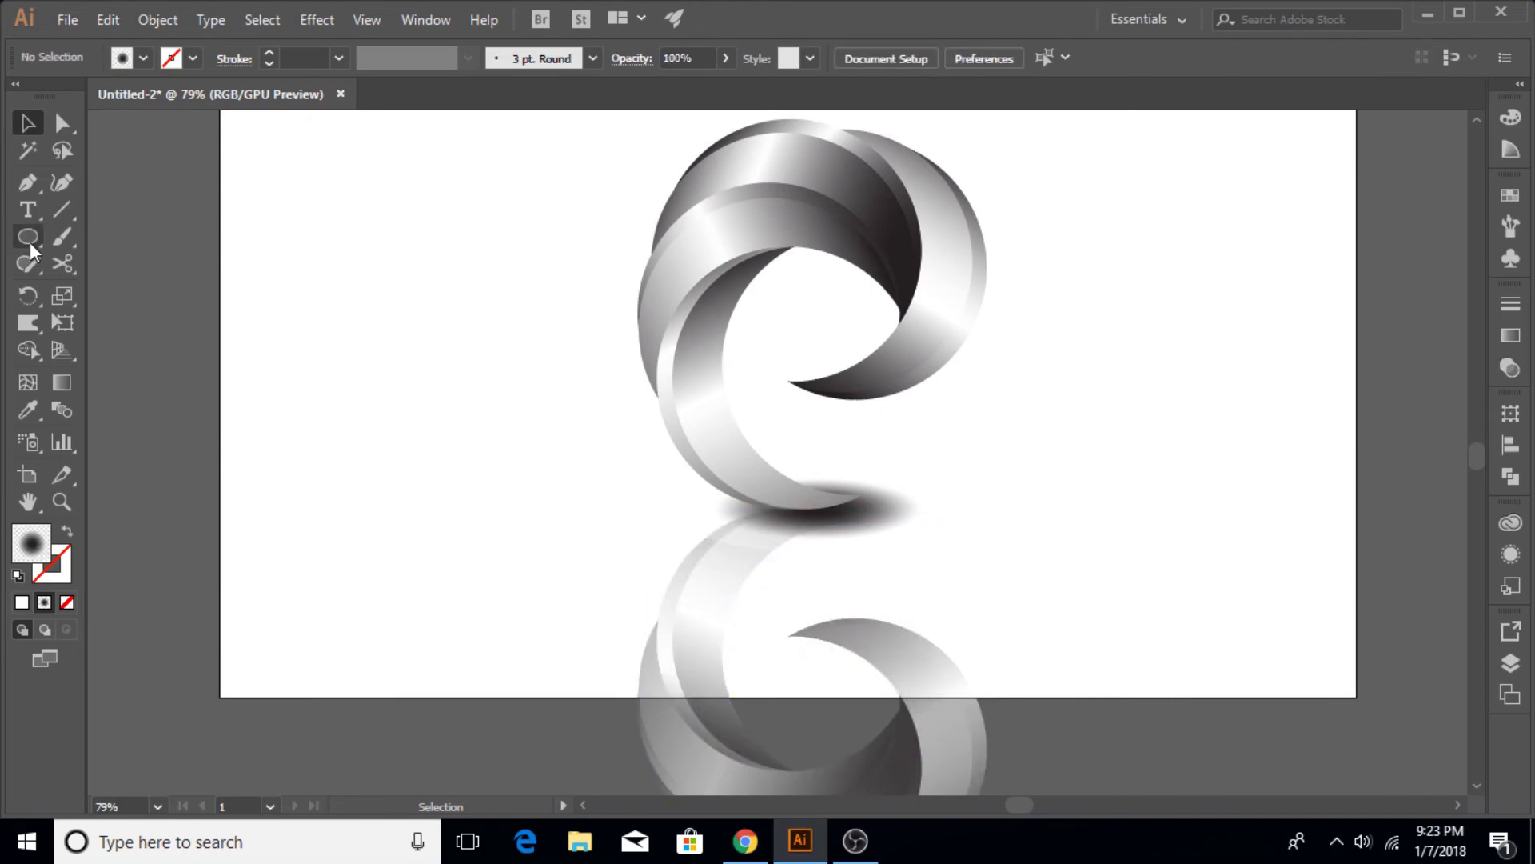
Draw a rectangle covering the whole artboard.
left_click_drag(30, 242, 91, 240)
scroll(267, 291, "up", 1)
left_click_drag(221, 139, 1357, 777)
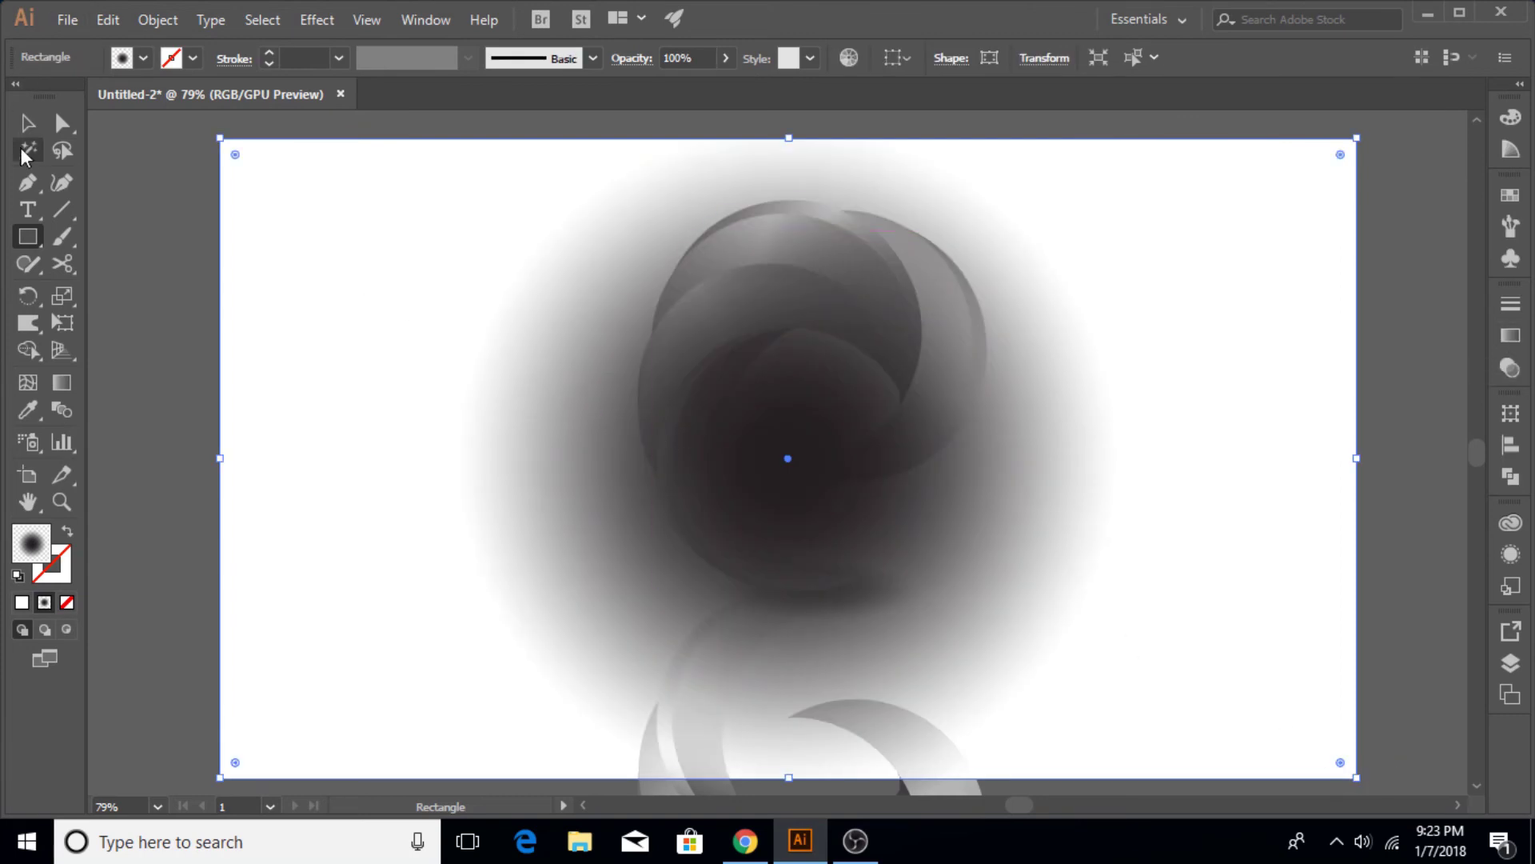
left_click(27, 122)
Move the white stop of the rectangle's radial gradient to 100% and set its opacity to 100%.
left_click(1510, 335)
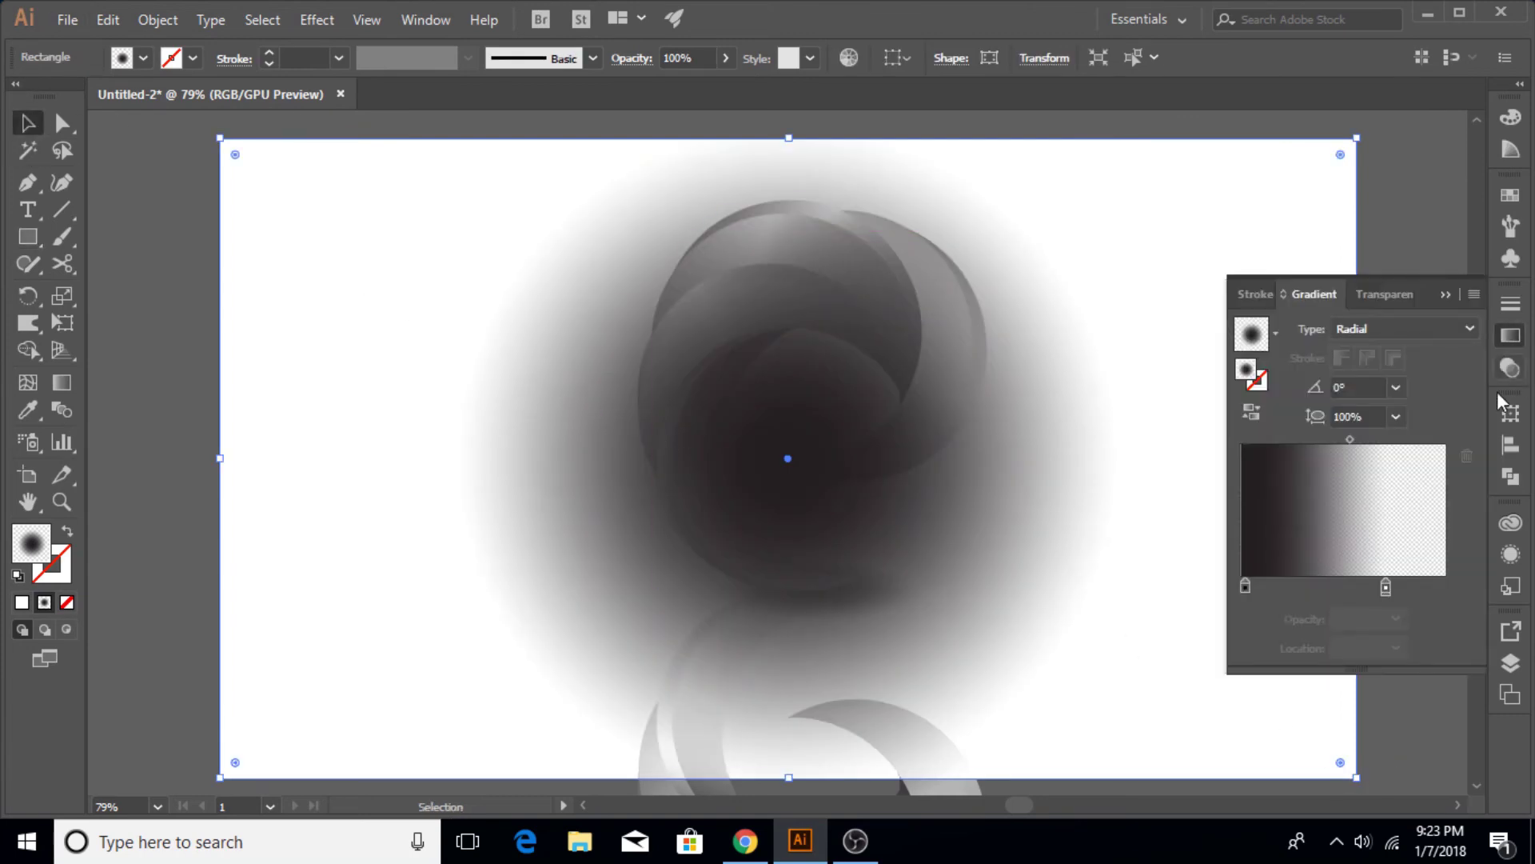
left_click(1424, 323)
left_click(1424, 323)
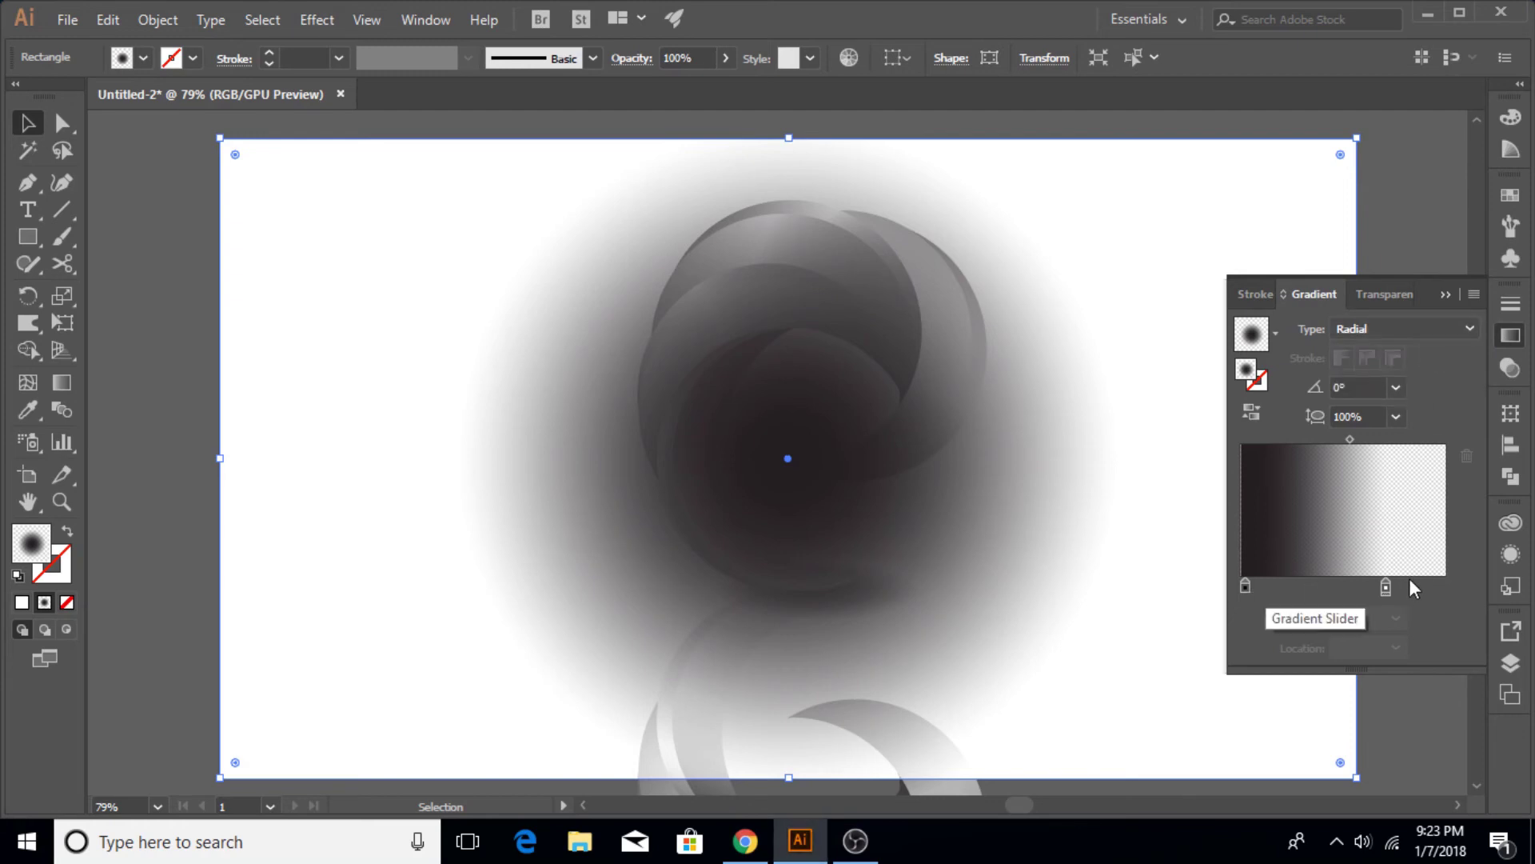
left_click_drag(1386, 588, 1457, 582)
left_click(1395, 617)
left_click(1420, 602)
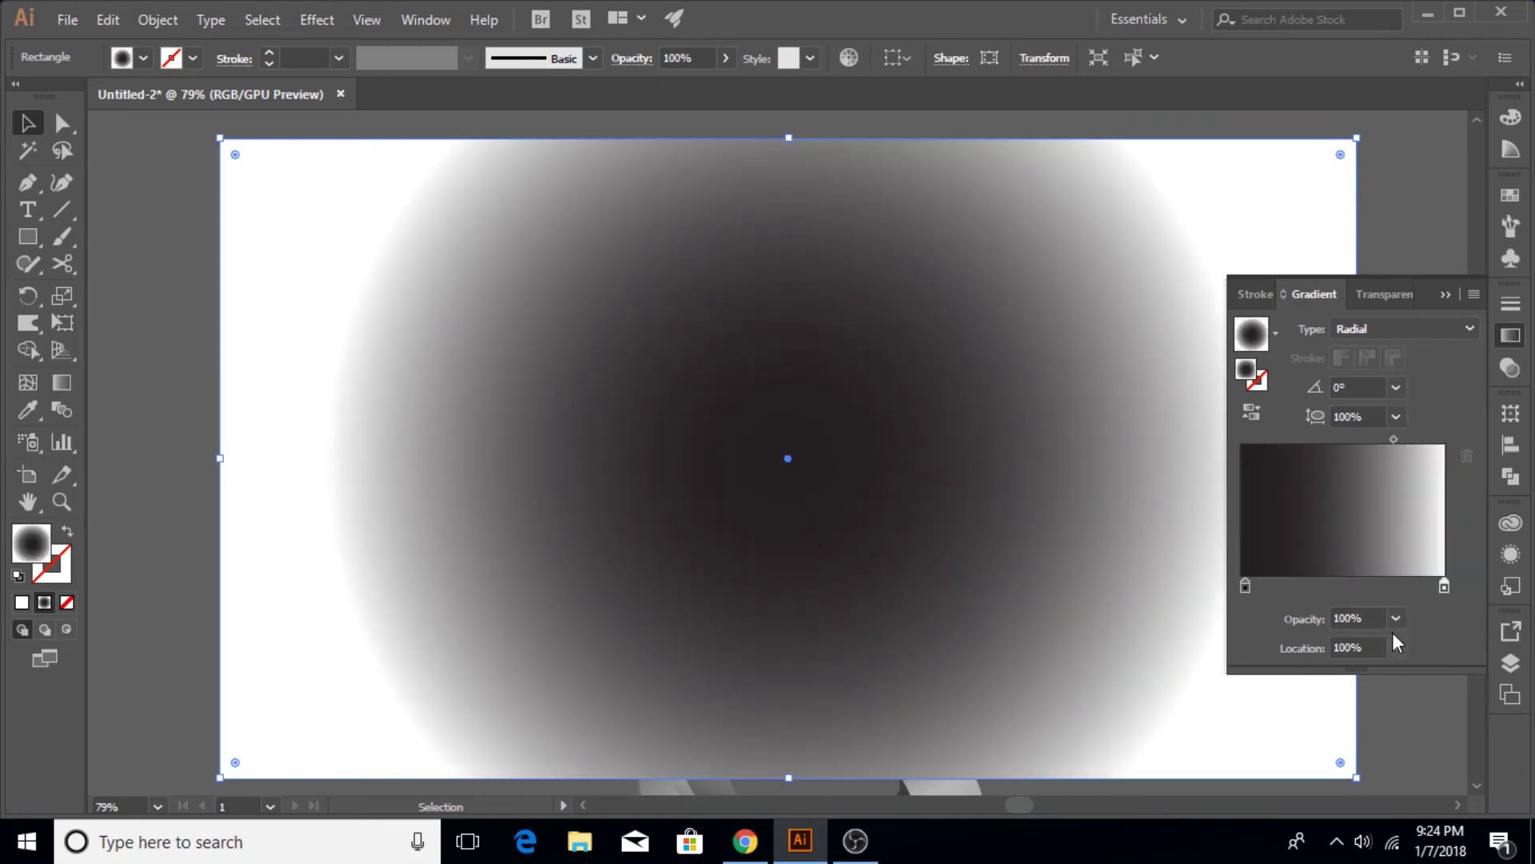
Change the rectangle gradient's white stop to the blue swatch R=0 G=113 B=188.
double_click(1443, 587)
left_click(1152, 295)
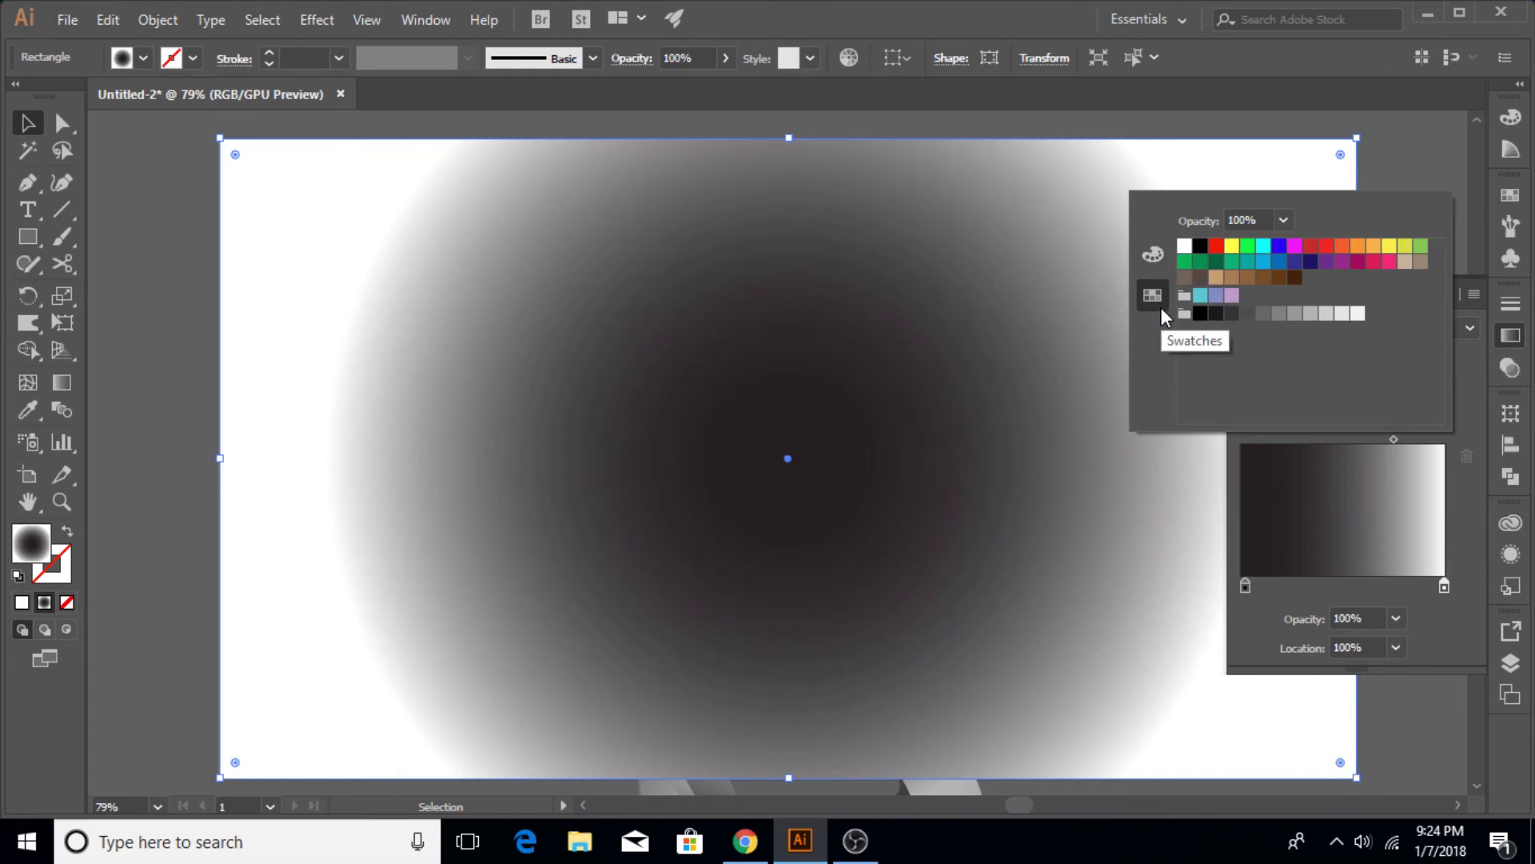
left_click(1280, 262)
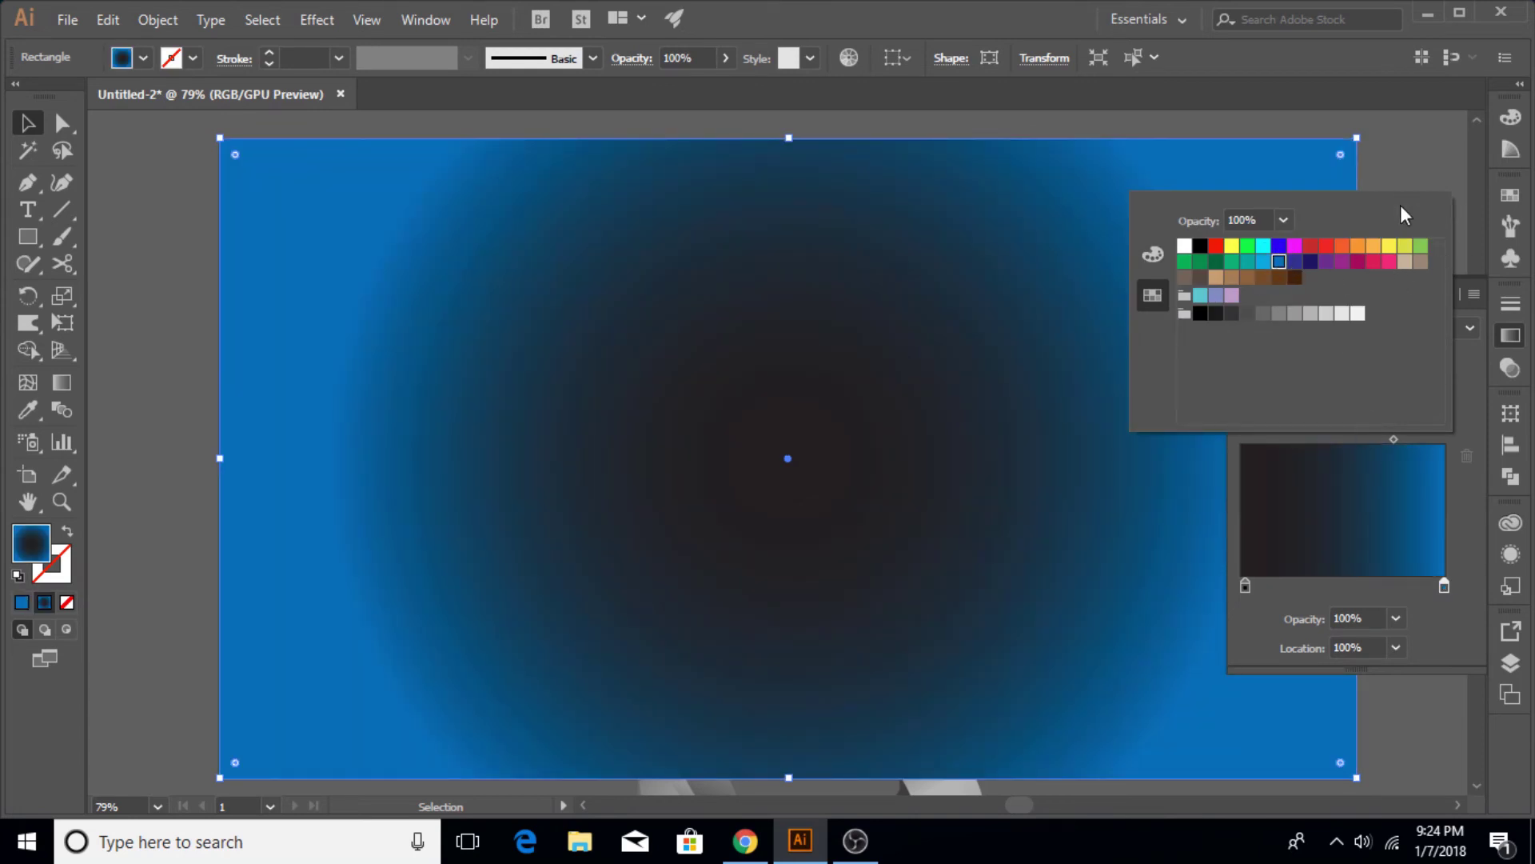
Swap the rectangle gradient's stops, placing blue at the inner end and black at the 100% outer end.
left_click(1245, 584)
mouse_move(1245, 585)
left_mouse_down()
mouse_move(1356, 586)
mouse_move(1260, 588)
left_mouse_up()
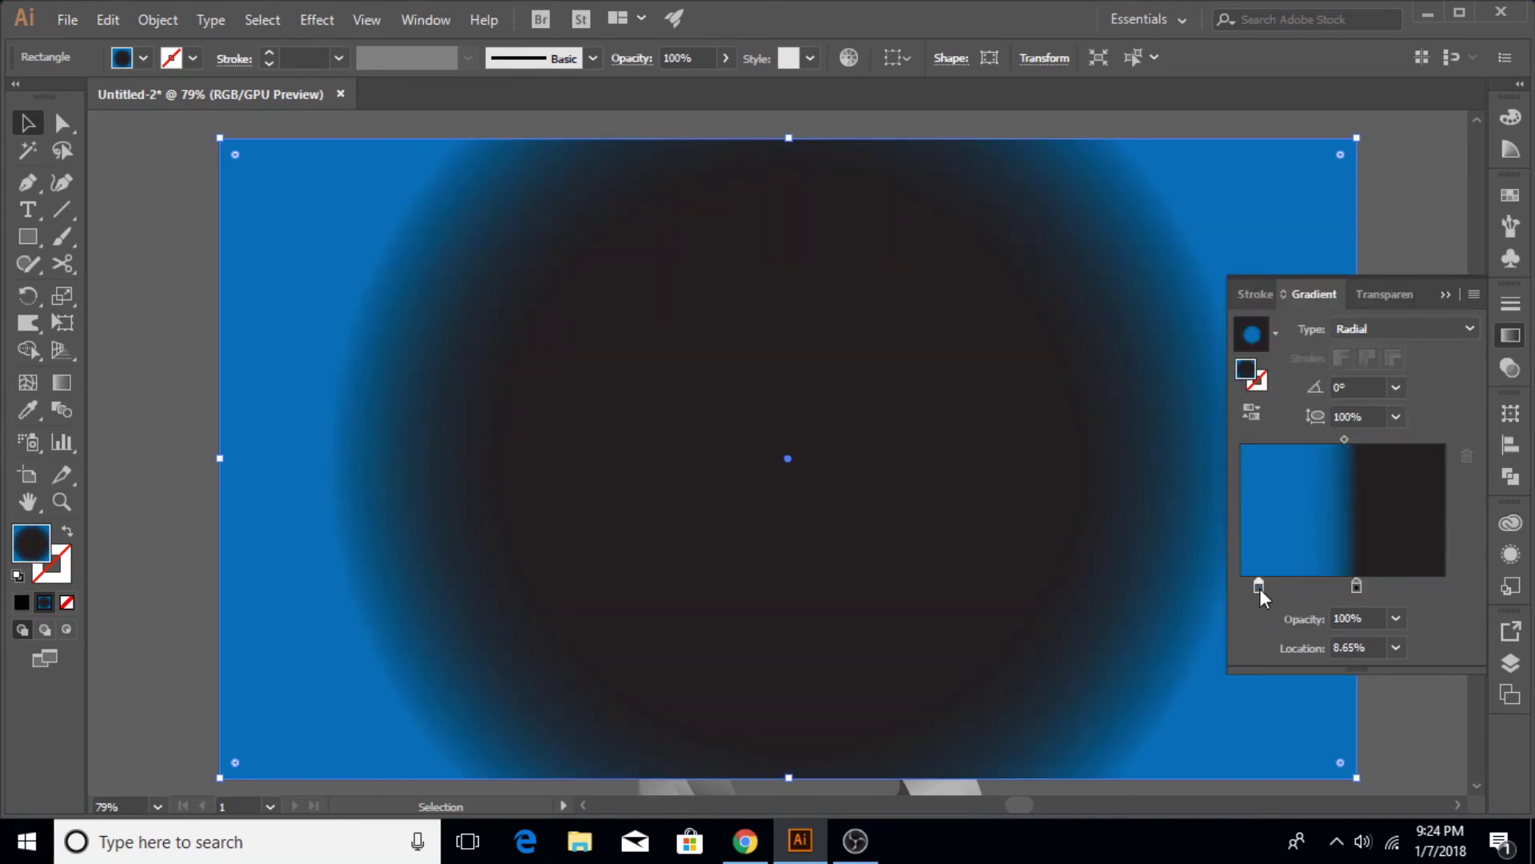
left_click_drag(1356, 586, 1456, 583)
mouse_move(1259, 587)
left_mouse_down()
mouse_move(1233, 586)
mouse_move(1279, 587)
mouse_move(1228, 588)
left_mouse_up()
Add a middle colour stop at about 50% of the rectangle's gradient and set the midpoint beyond it to 57.8%.
left_click_drag(1418, 444, 1312, 443)
left_click(1290, 588)
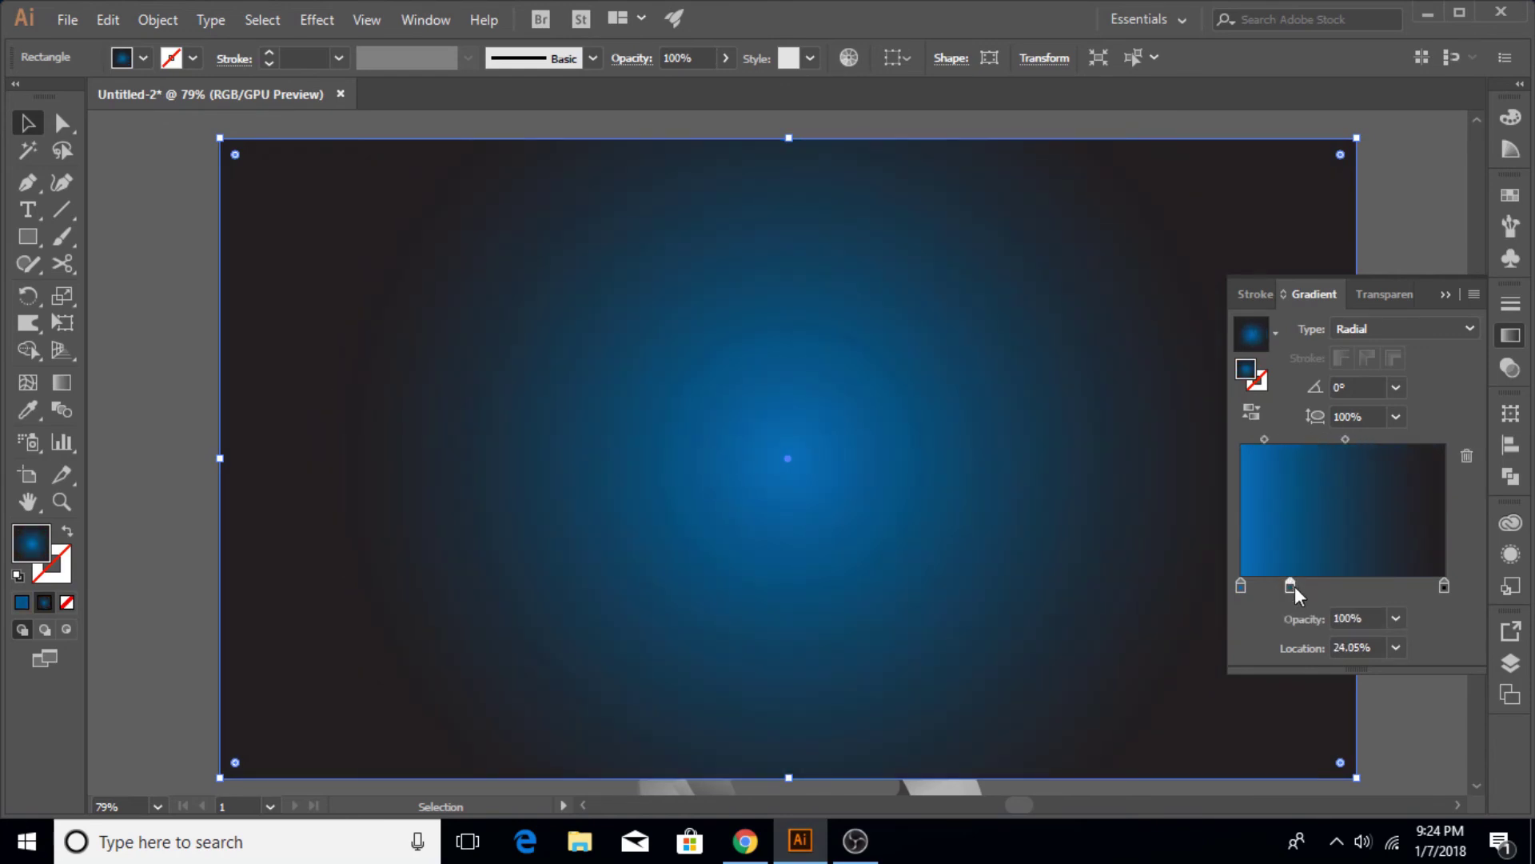
left_click_drag(1294, 587, 1347, 584)
left_click_drag(1381, 438, 1403, 439)
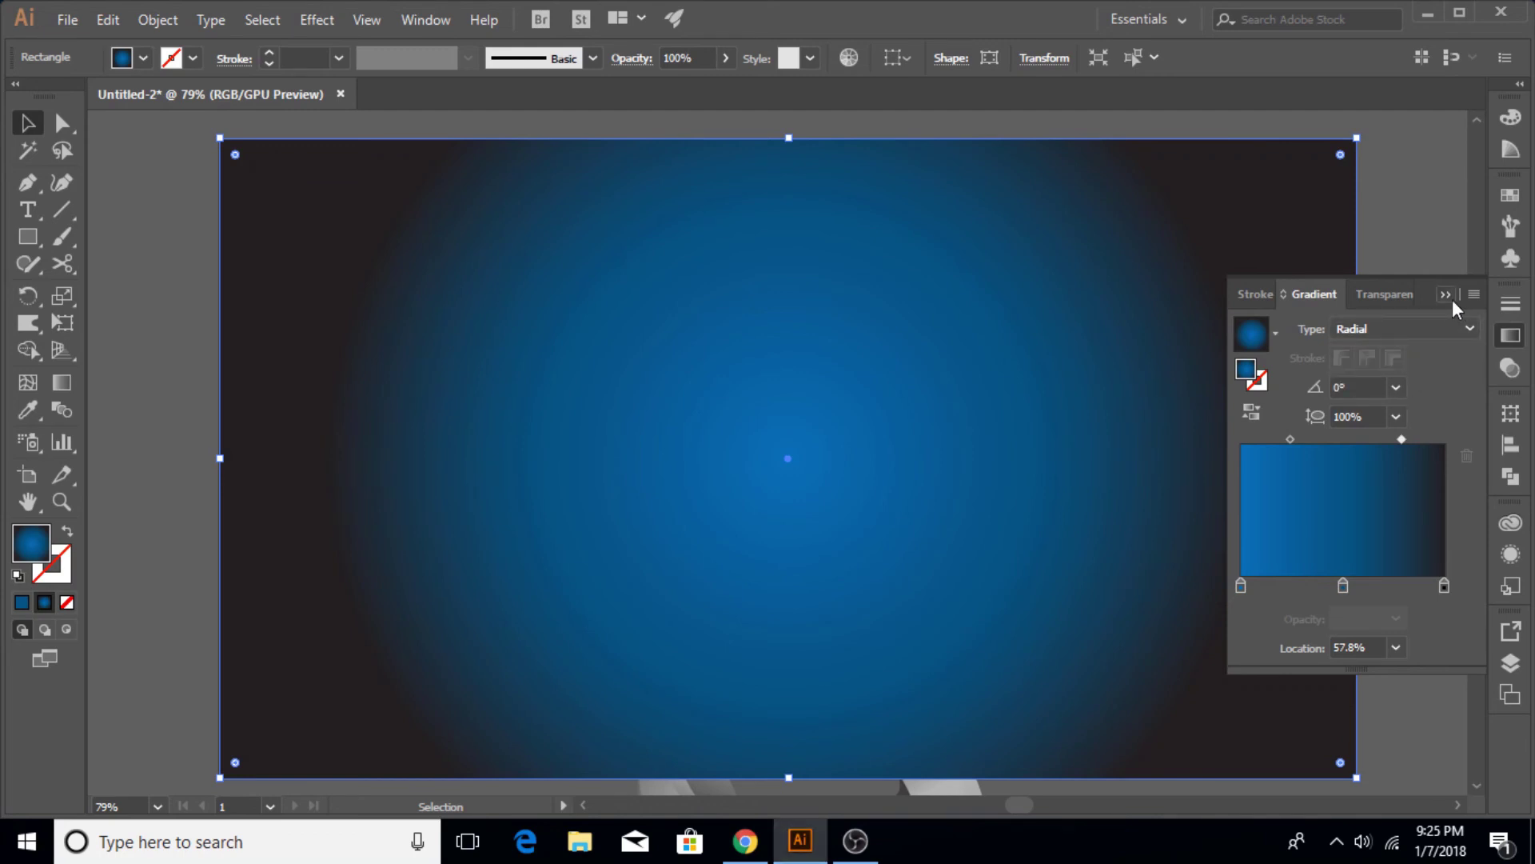
Set the rectangle gradient's aspect ratio to 70% and nudge its outer midpoint to 57.92%.
left_click(1396, 415)
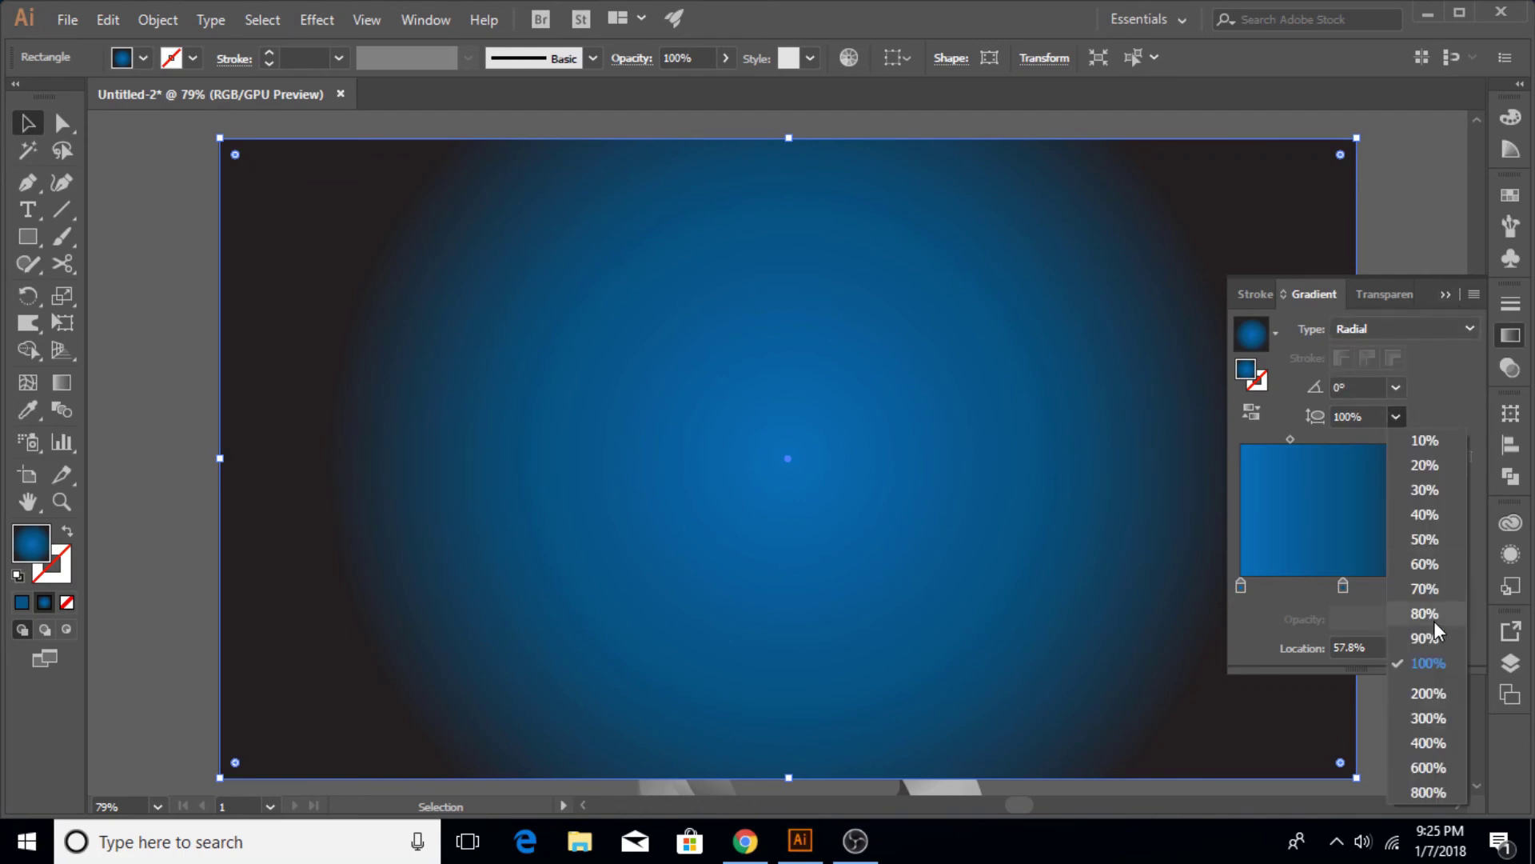
left_click(1438, 637)
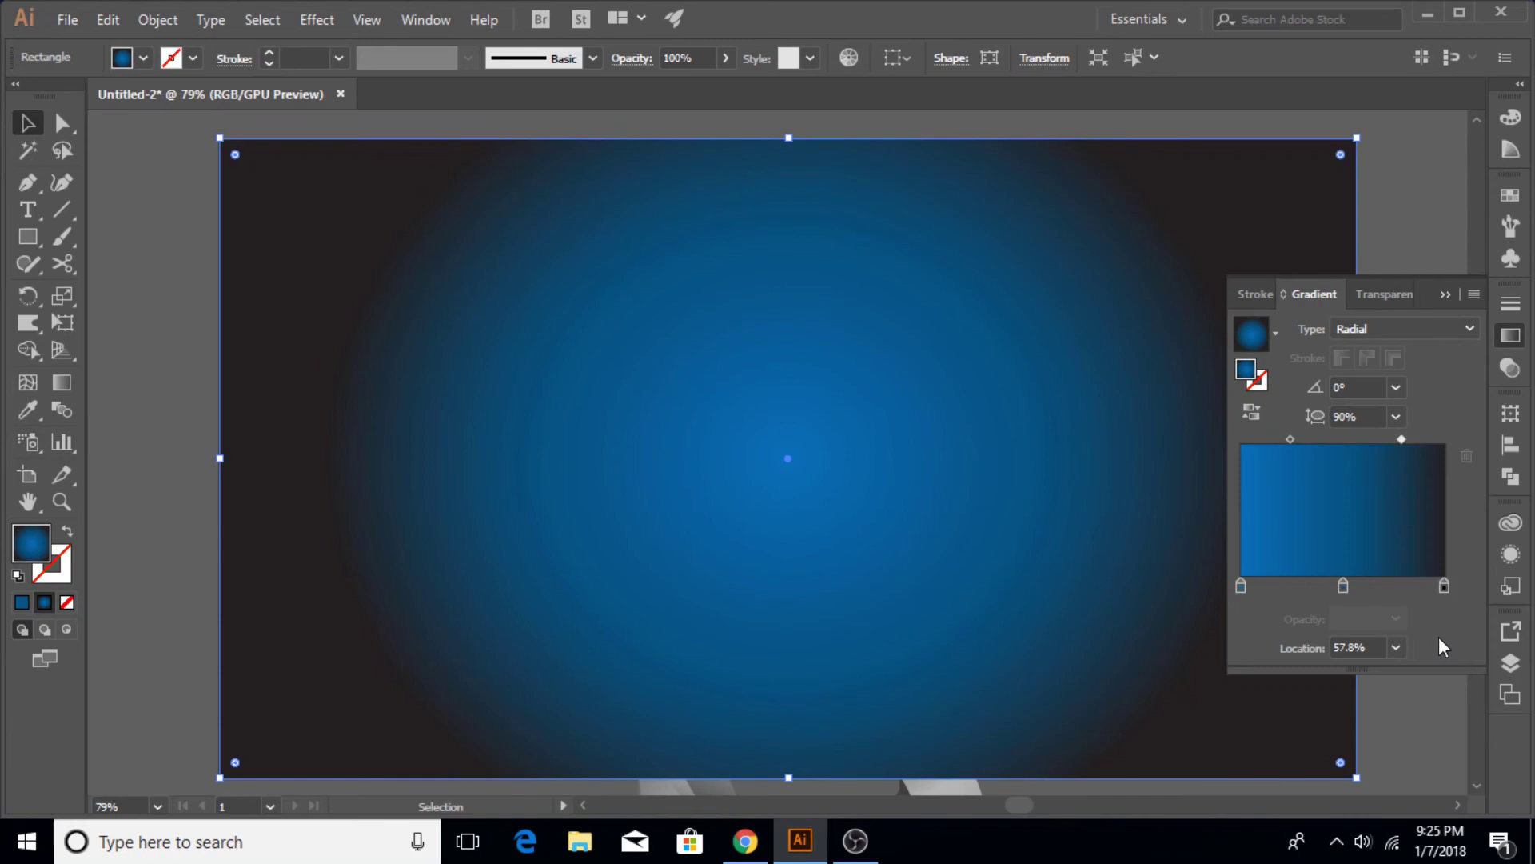
left_click(1396, 415)
left_click(1435, 588)
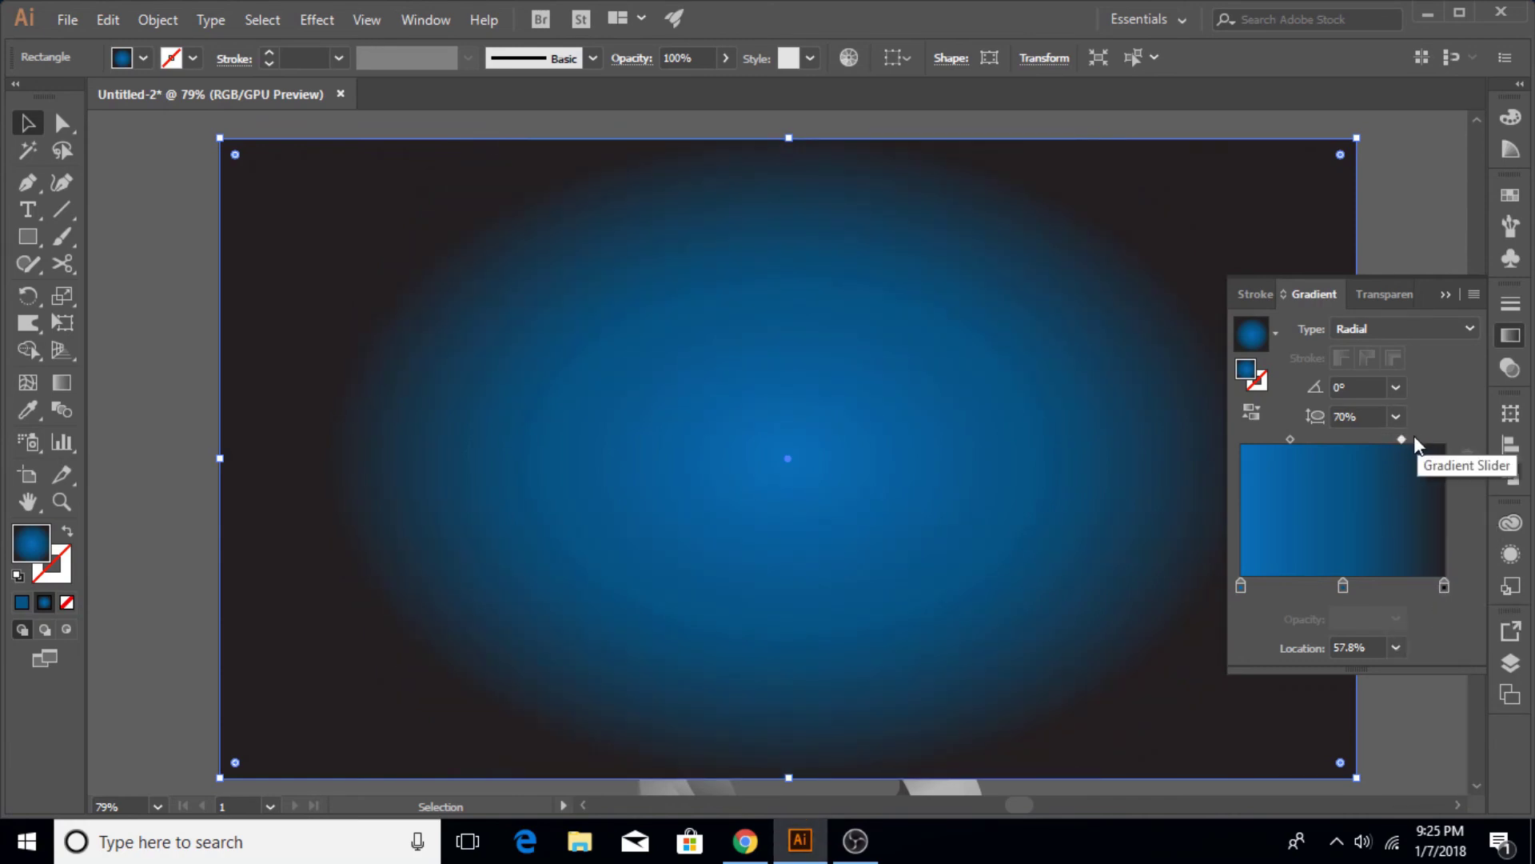
mouse_move(1404, 439)
left_mouse_down()
mouse_move(1387, 441)
mouse_move(1414, 440)
left_mouse_up()
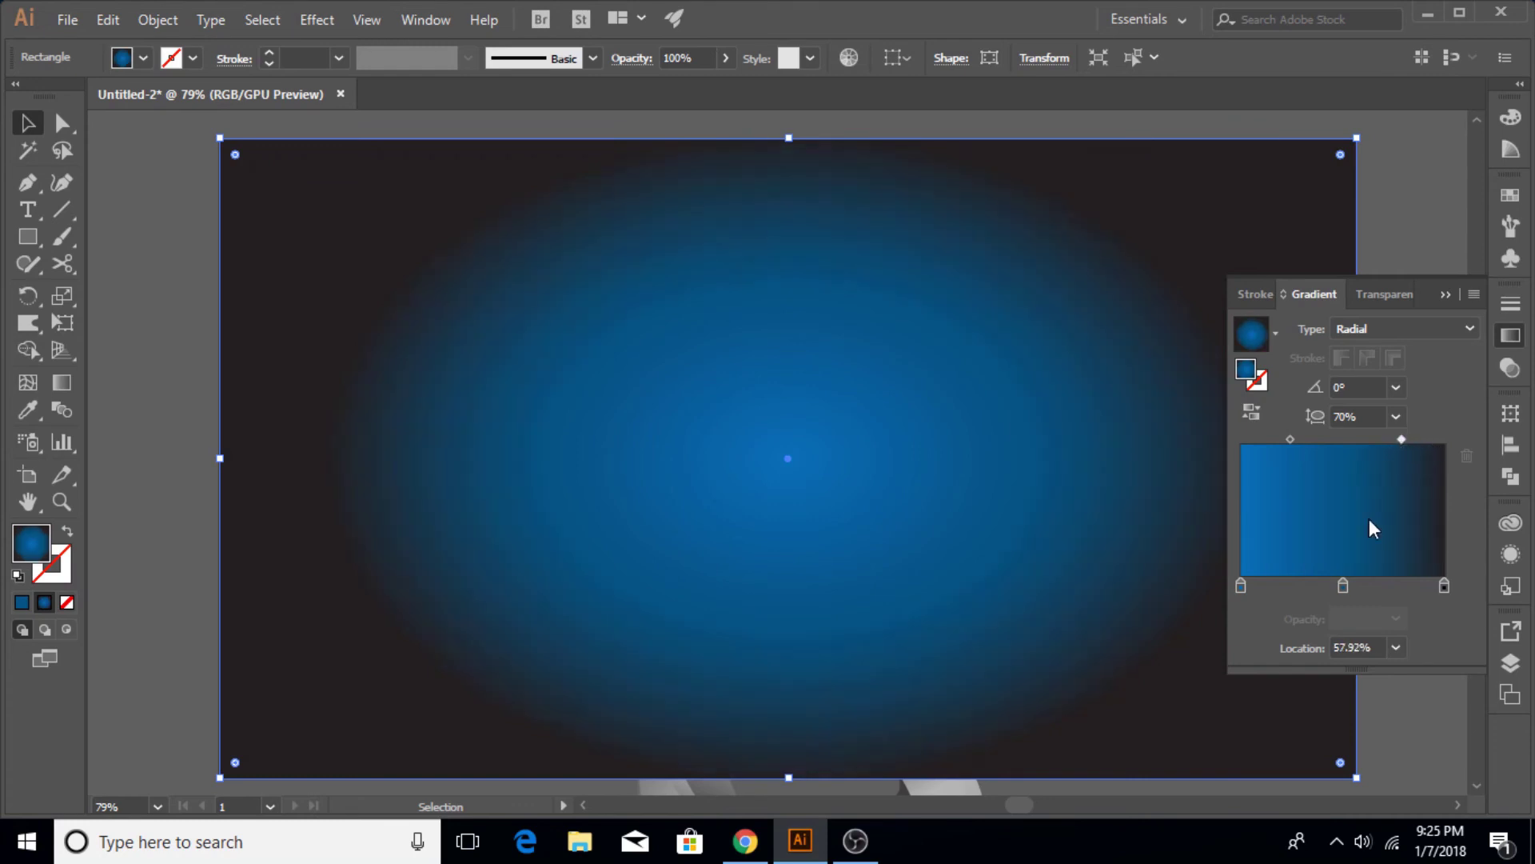
Enlarge the gradient's bright centre by moving the inner blue stop outward to about 10%.
mouse_move(1345, 586)
left_mouse_down()
mouse_move(1369, 587)
mouse_move(1346, 586)
left_mouse_up()
left_click(1301, 439)
left_click_drag(1241, 587, 1346, 587)
Lighten the gradient's outer black stop to a dark grey of about 90.59% K.
double_click(1446, 587)
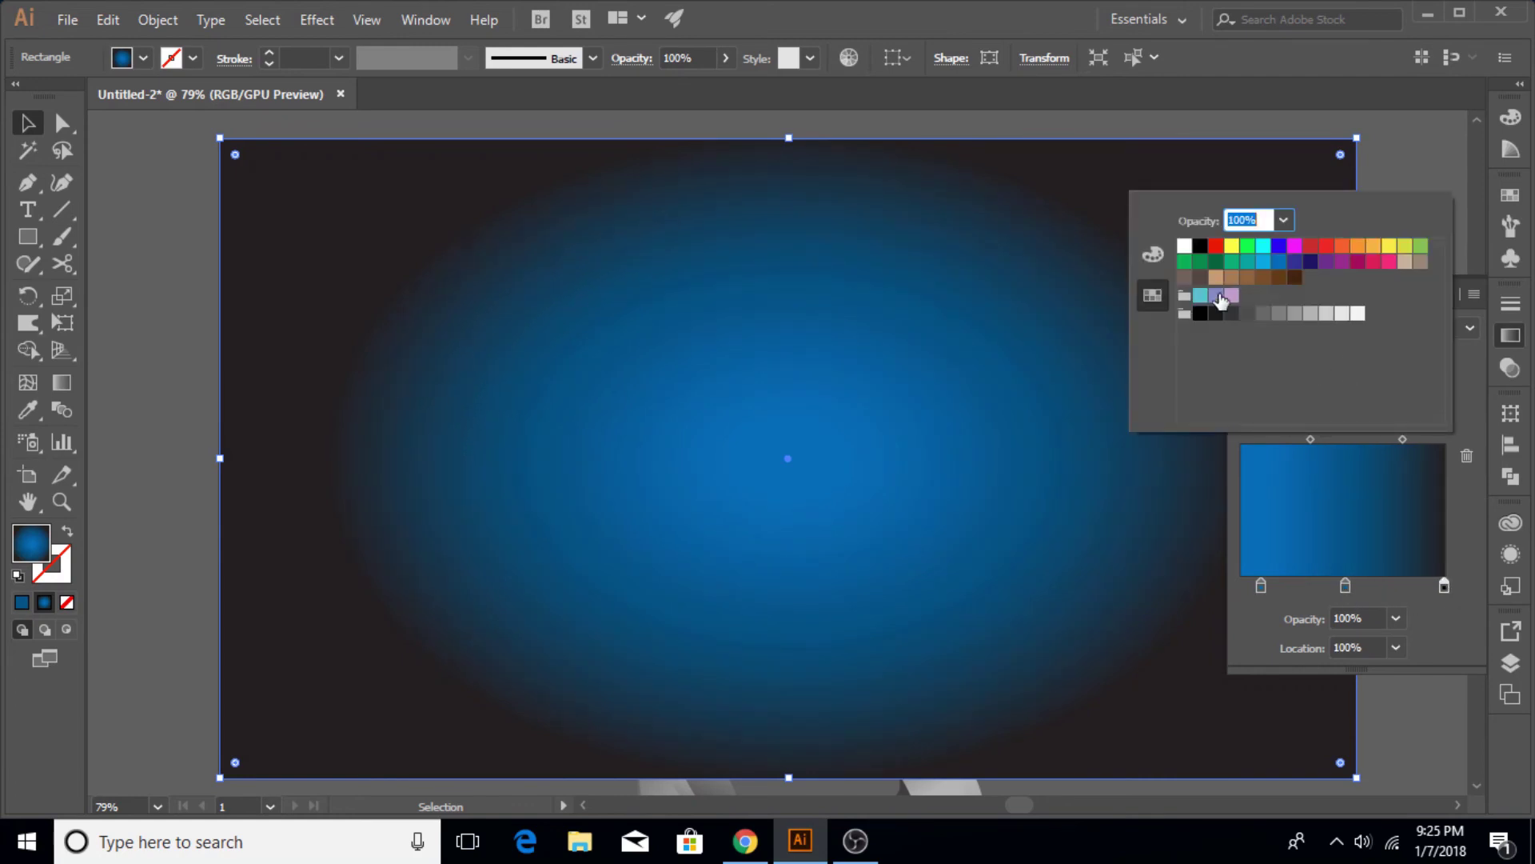
left_click(1153, 254)
left_click_drag(1251, 397, 1407, 396)
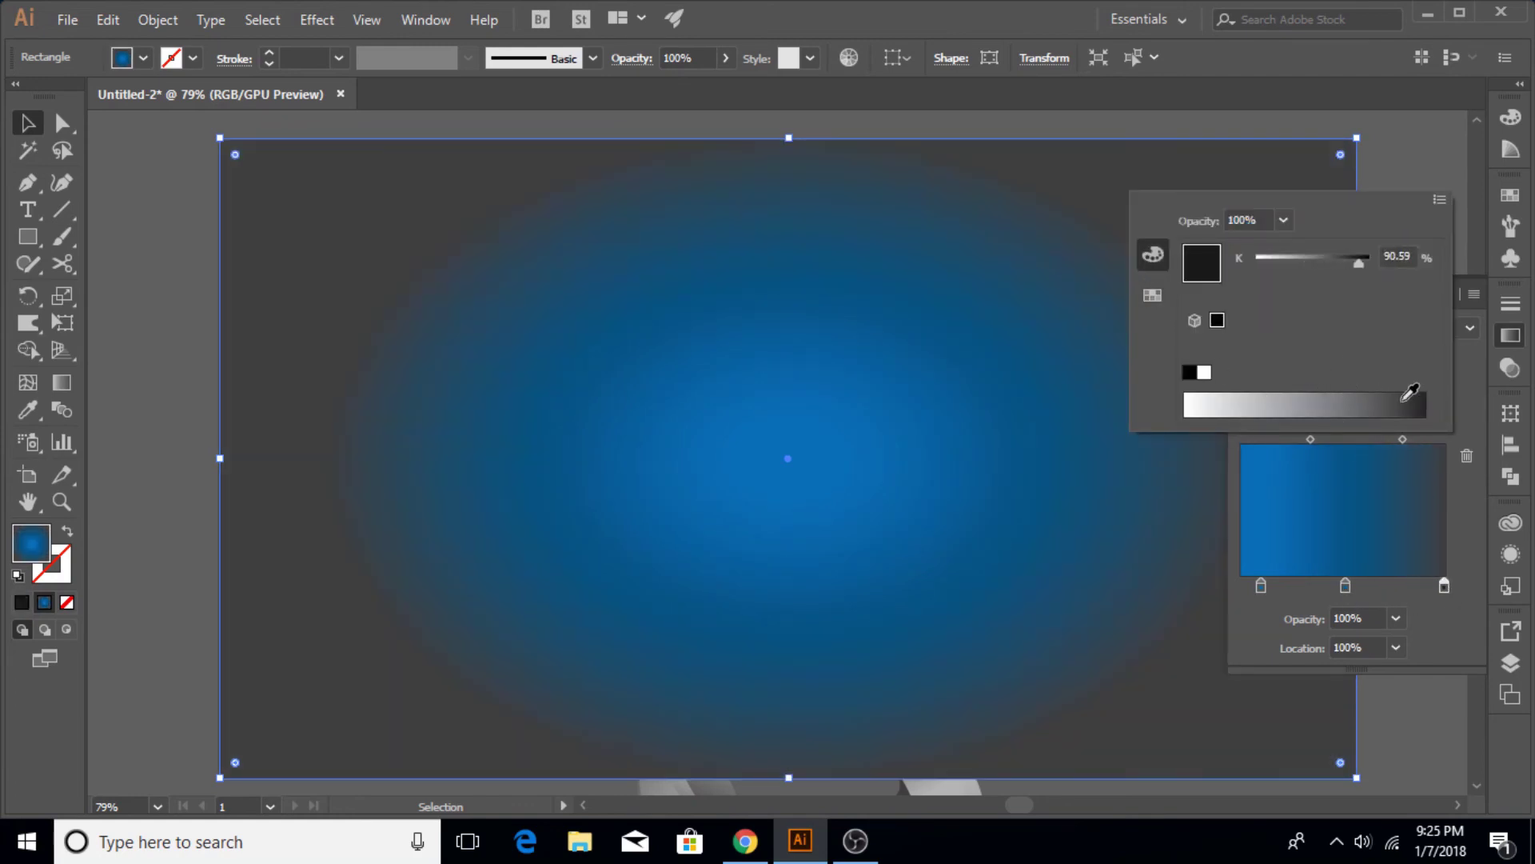
Set the background gradient's outer stop to the dark grey swatch next to black in the grays group.
left_click(1216, 321)
left_click(1152, 296)
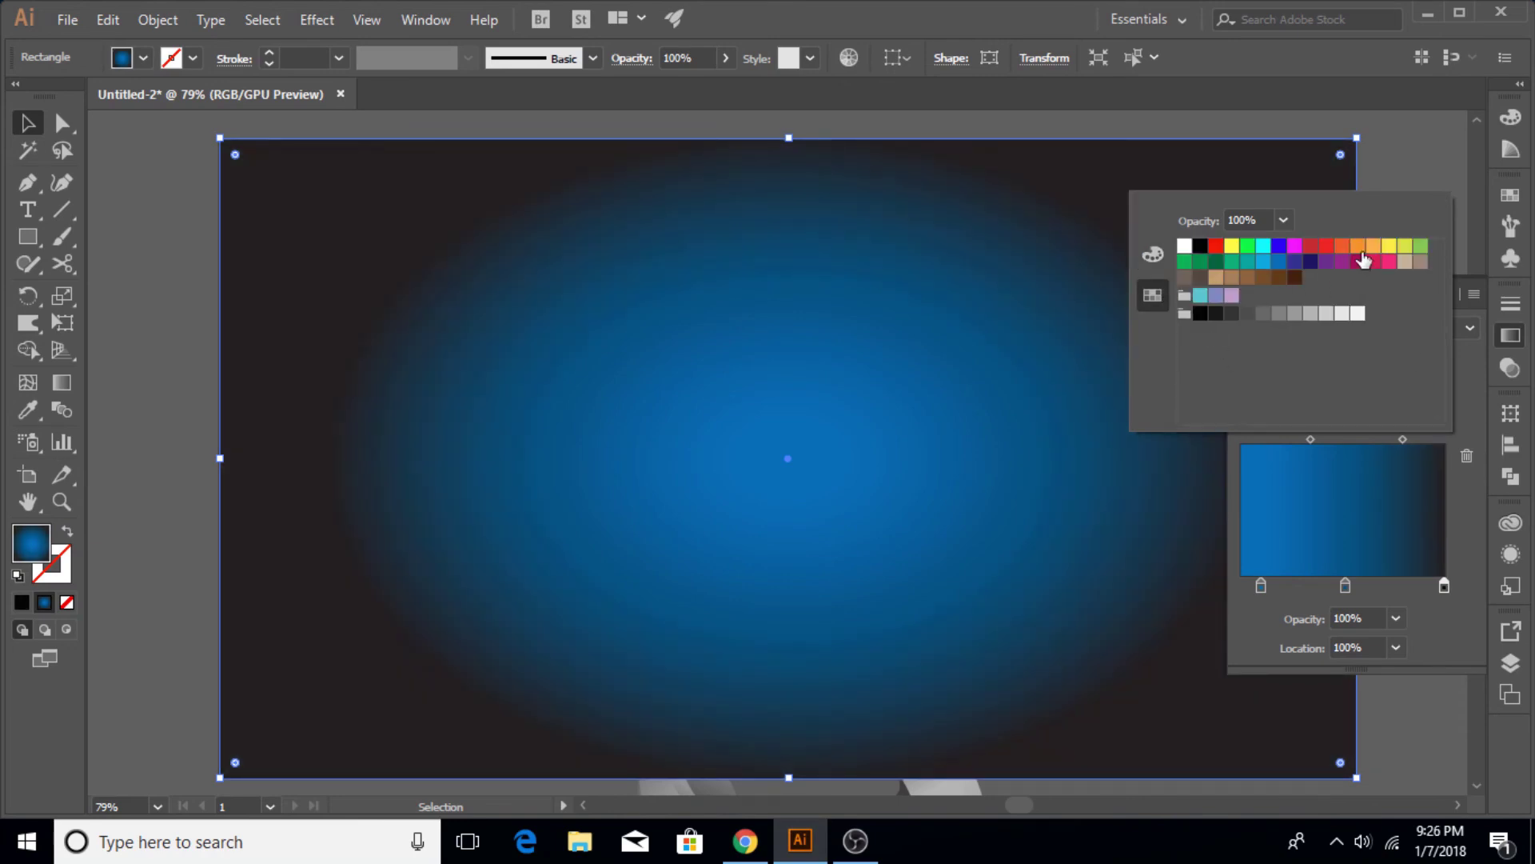
left_click(1283, 261)
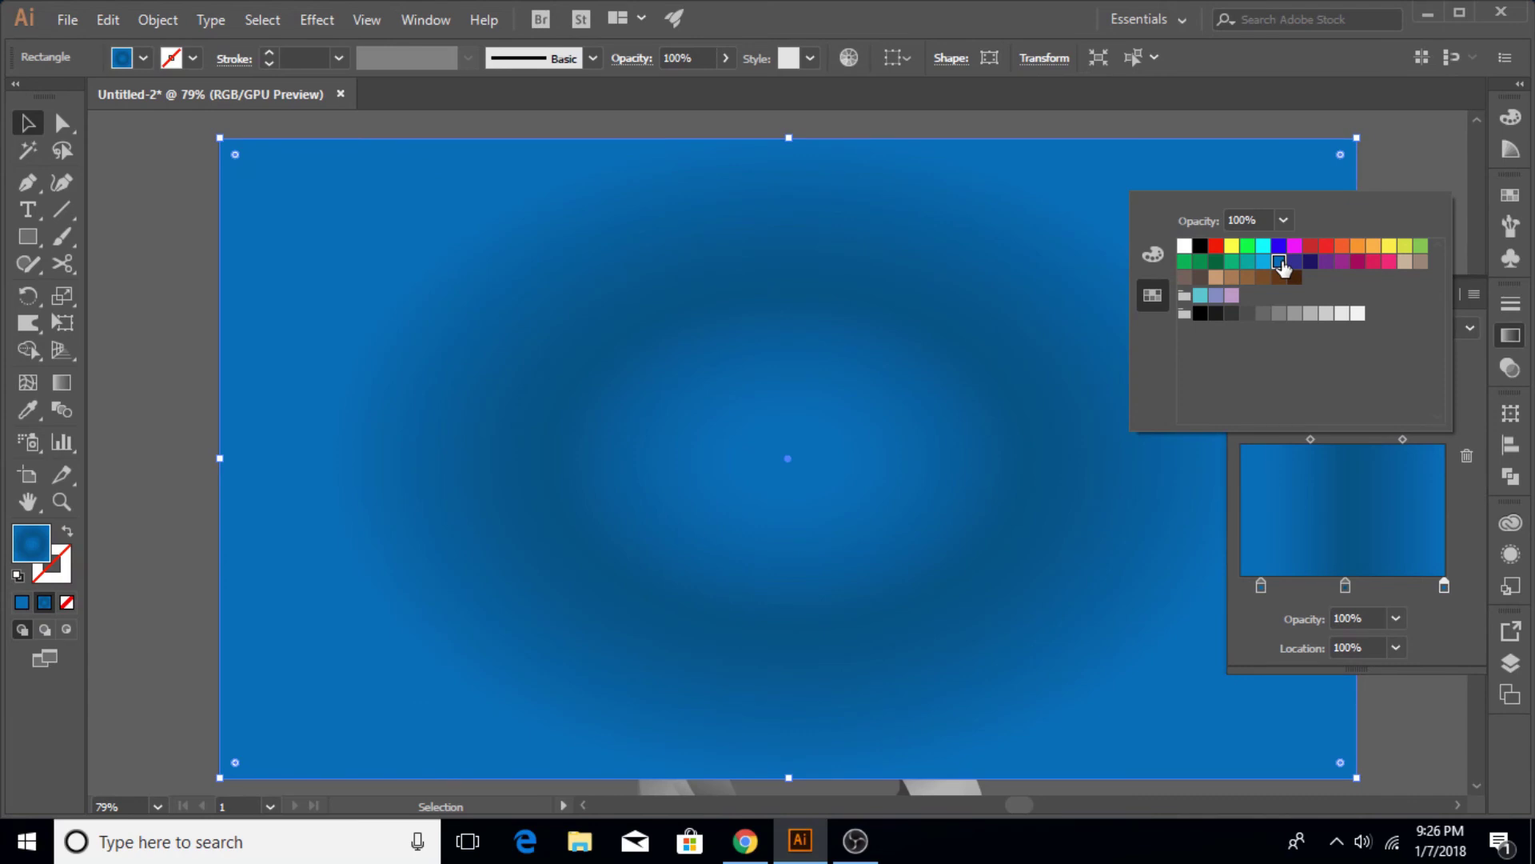
left_click(1199, 248)
left_click(1215, 313)
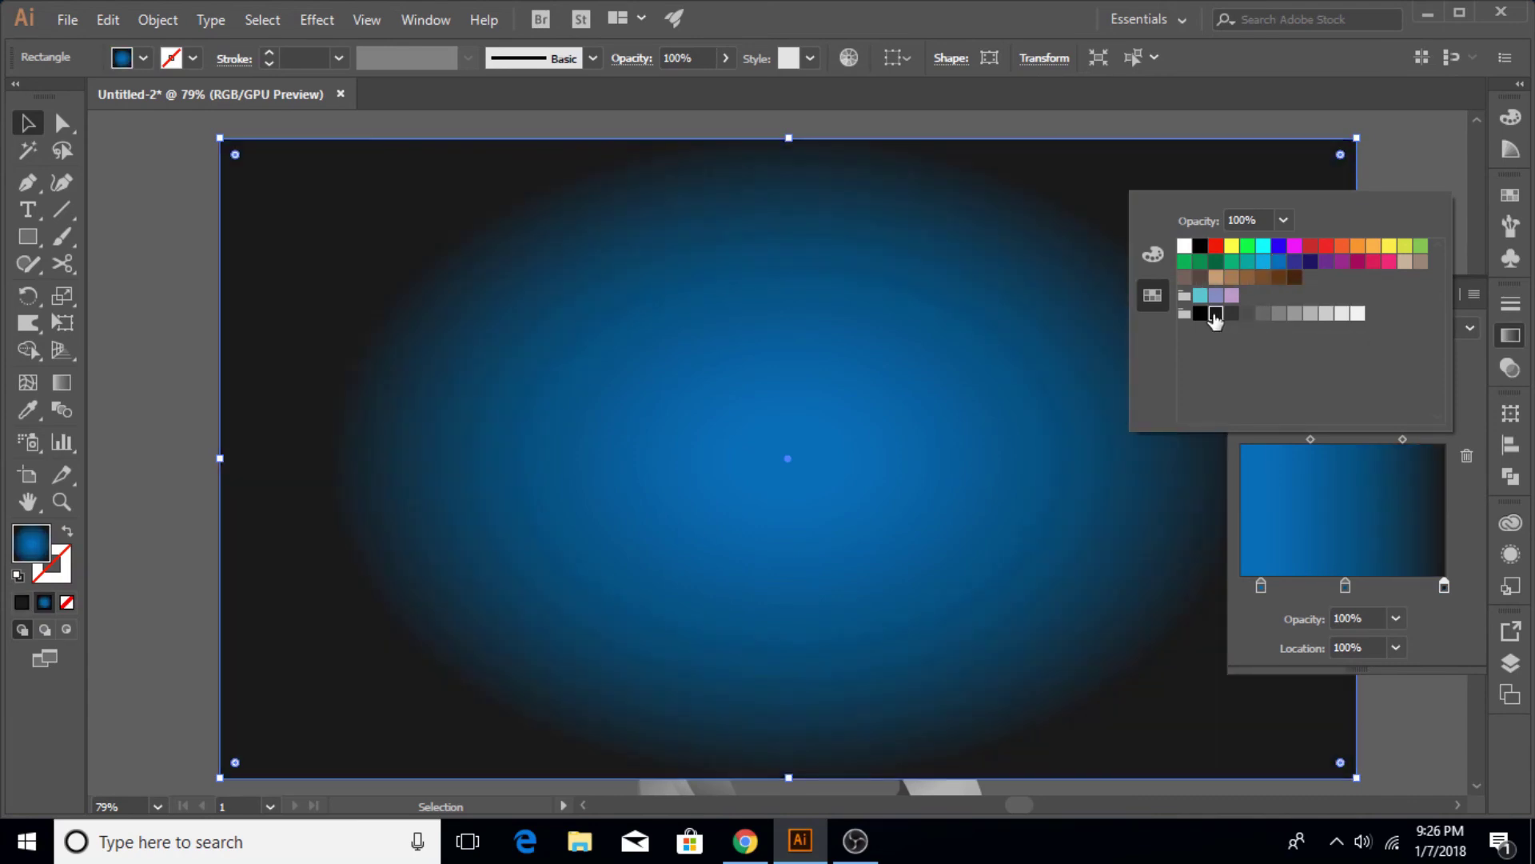
left_click(1448, 626)
left_click(1444, 296)
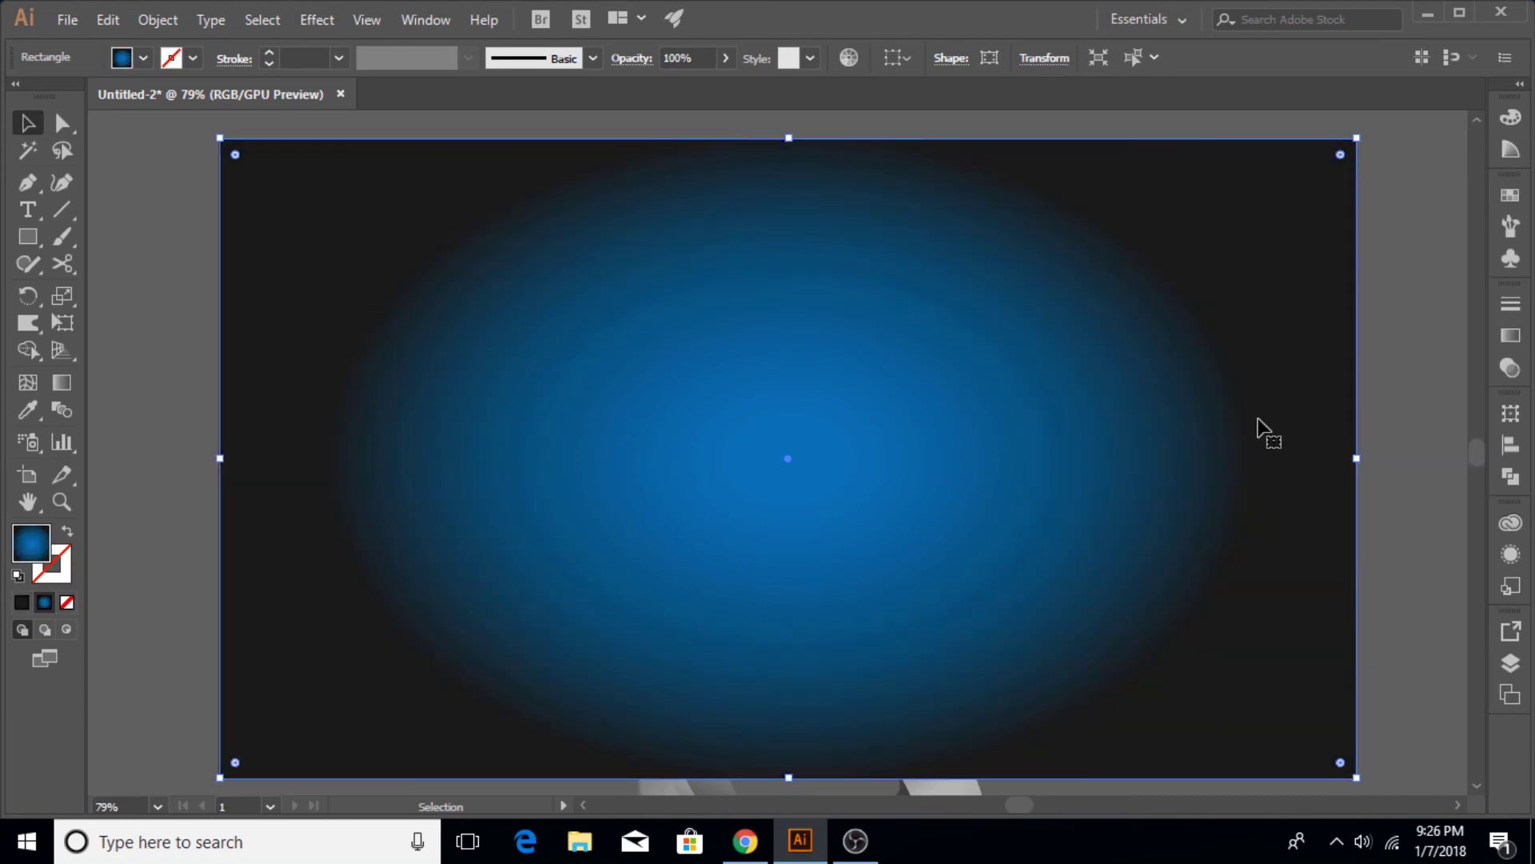
Send the gradient background rectangle to the back, behind the logo, shadow and reflection, and deselect it.
right_click(277, 223)
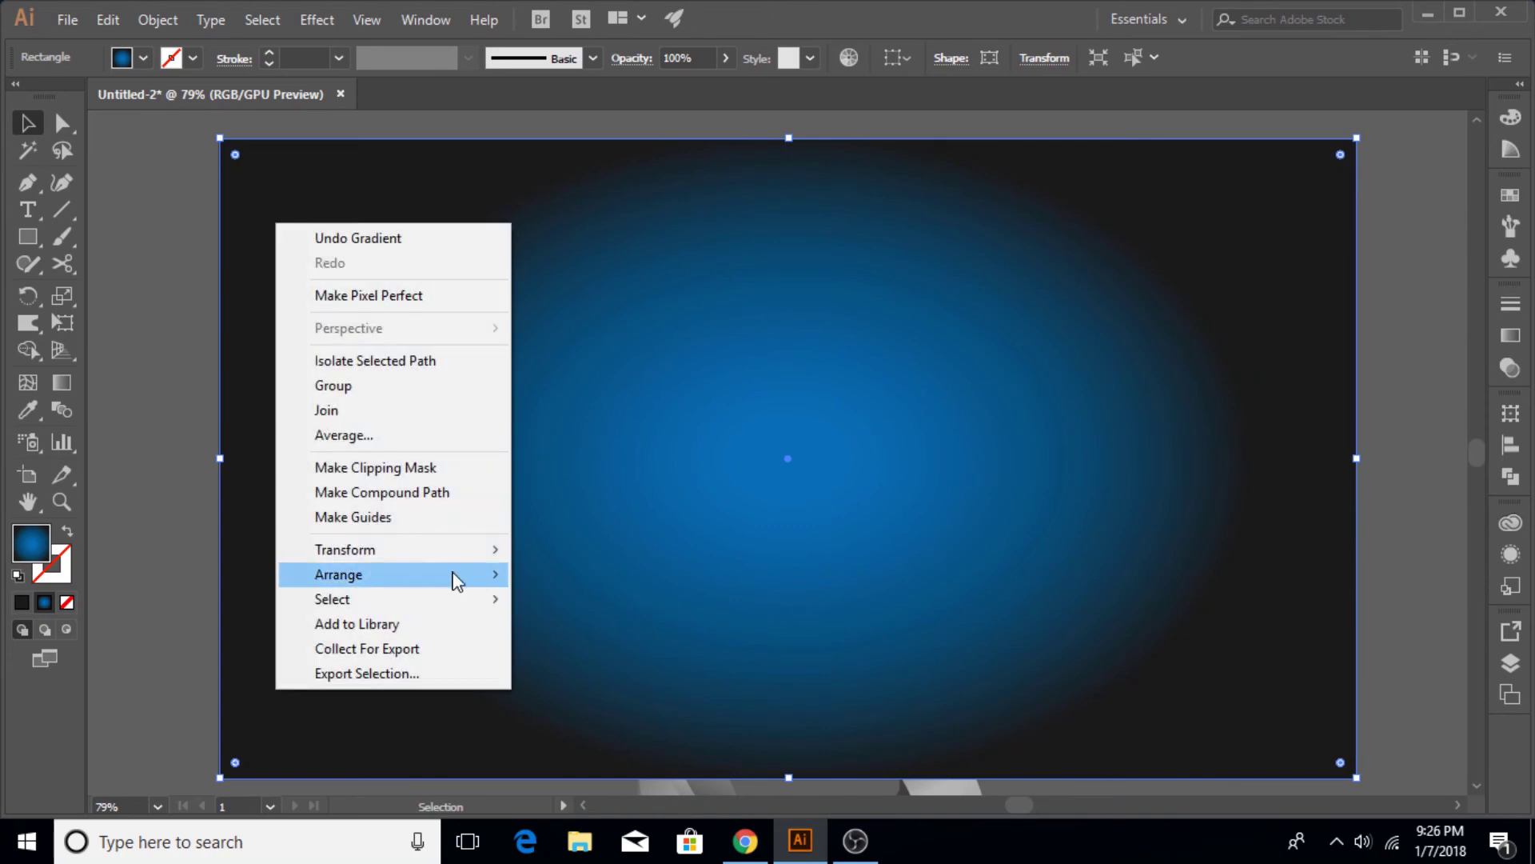
mouse_move(456, 577)
left_click(600, 648)
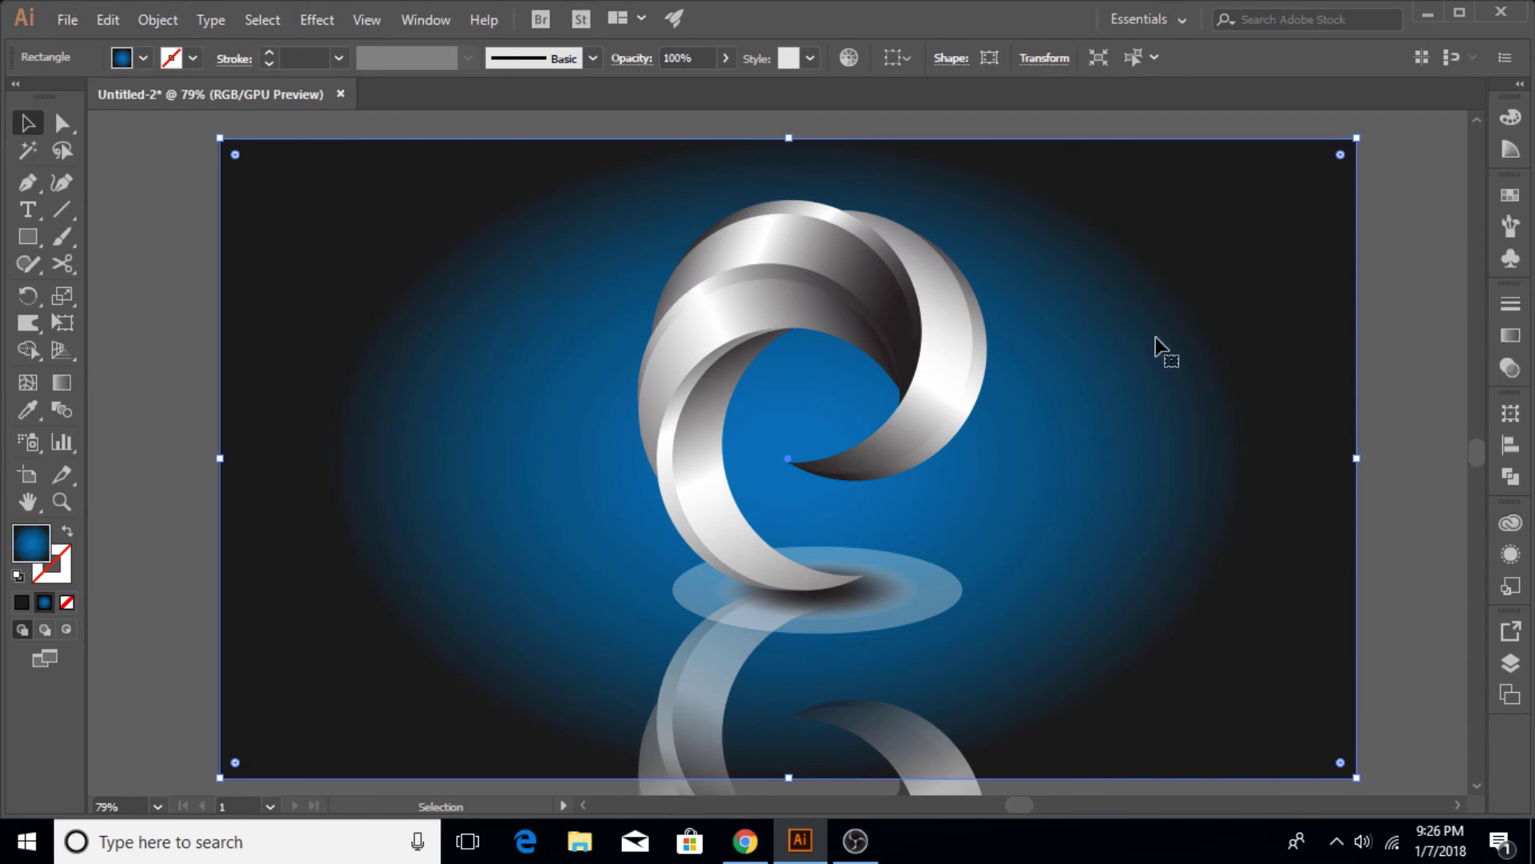
key("ctrl+shift+a")
Make the outer stop of the shadow ellipse's radial gradient fully transparent at 0% opacity.
left_click(910, 628)
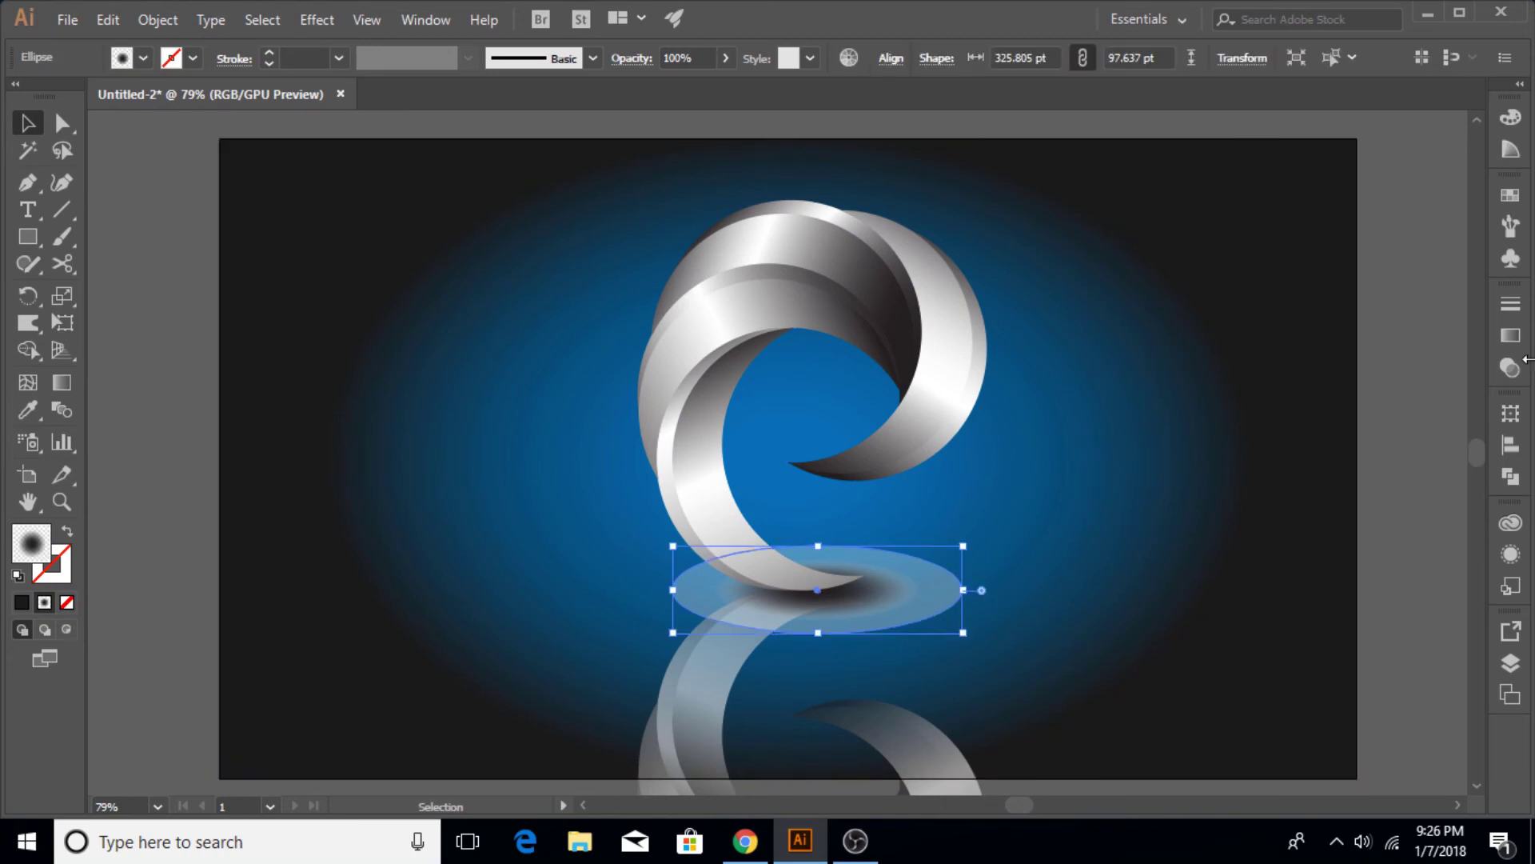
left_click(1508, 342)
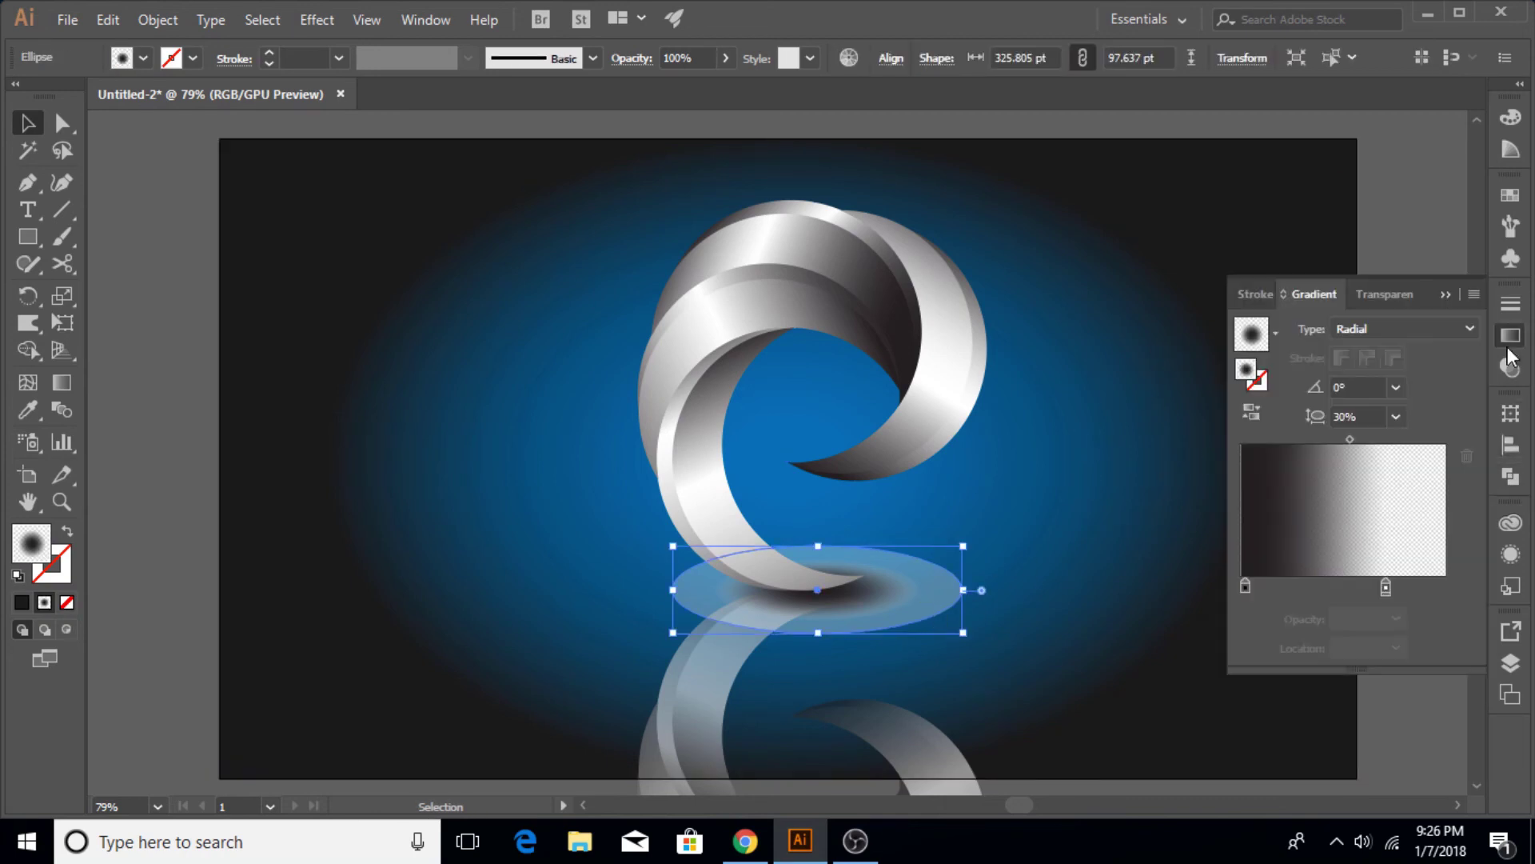
left_click(1386, 589)
scroll(1395, 640, "up", 1)
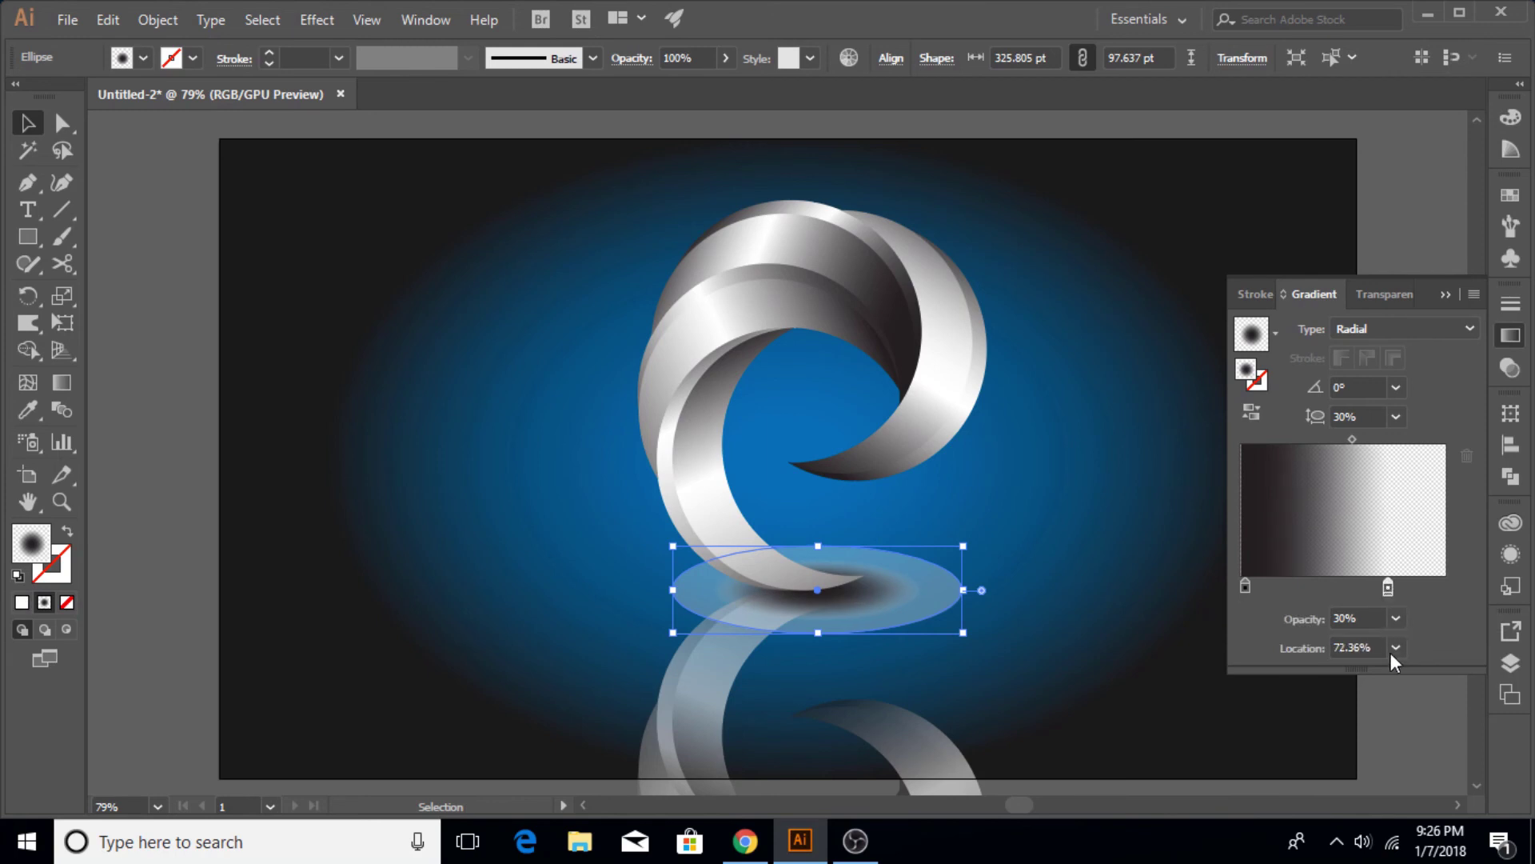
left_click_drag(1386, 587, 1389, 589)
key("Delete")
key("ctrl+z")
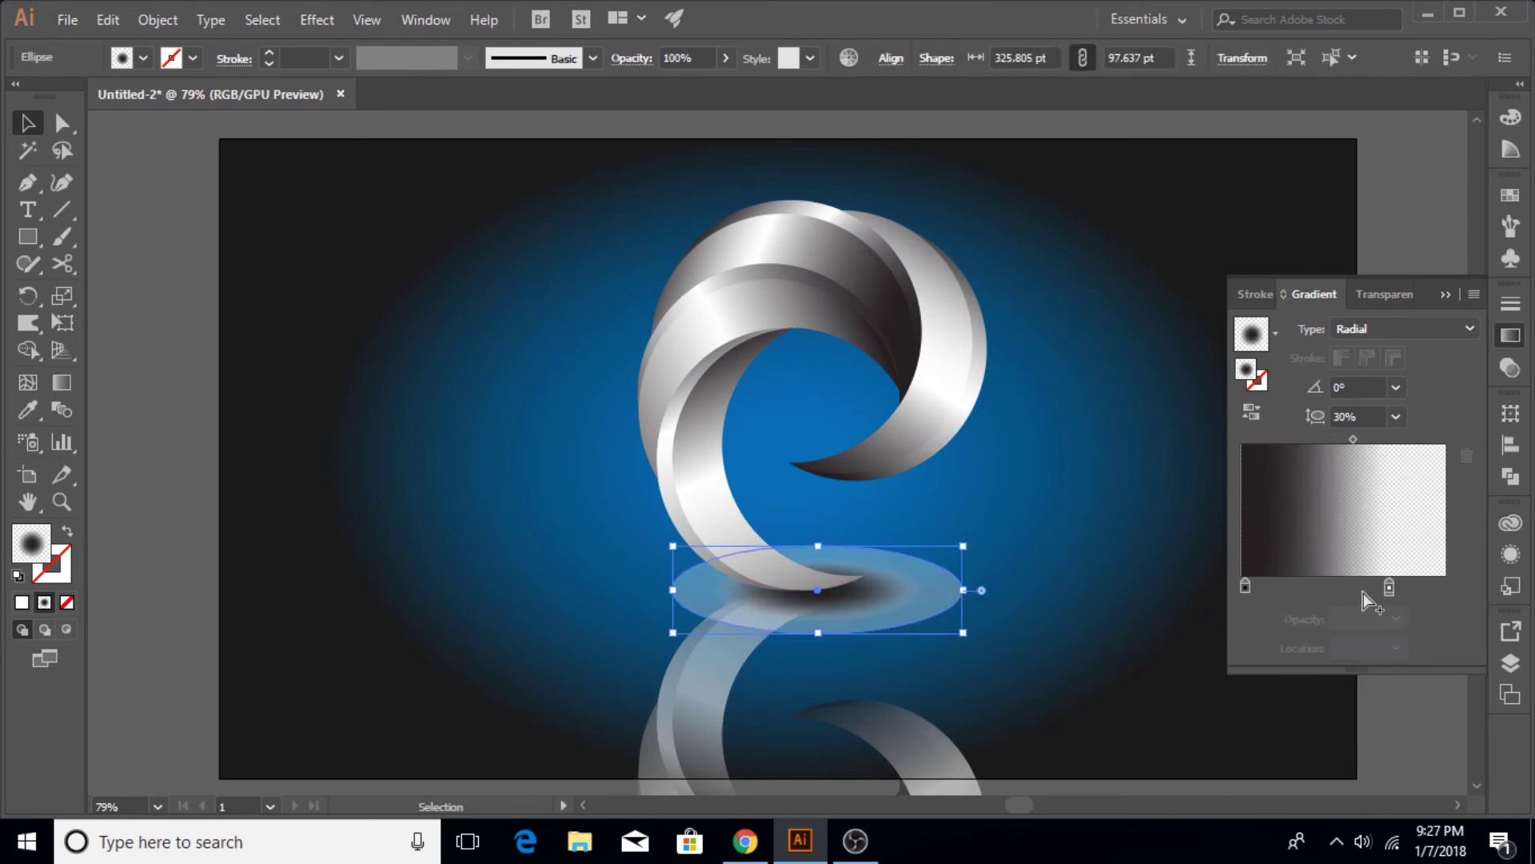
mouse_move(1389, 592)
left_mouse_down()
mouse_move(1341, 592)
mouse_move(1379, 590)
left_mouse_up()
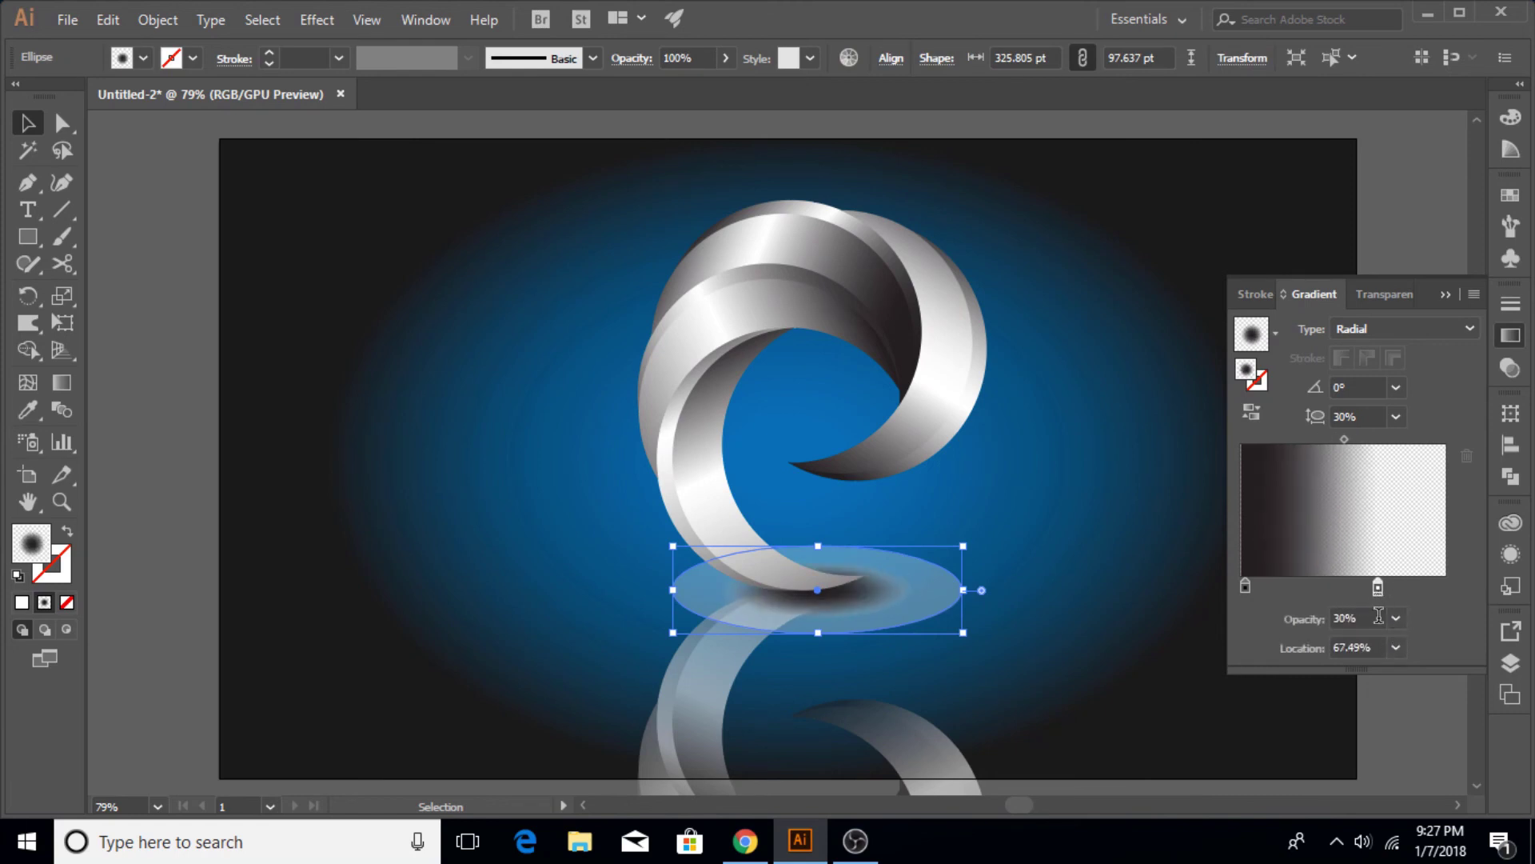
left_click(1396, 619)
left_click(1423, 349)
left_click(1403, 703)
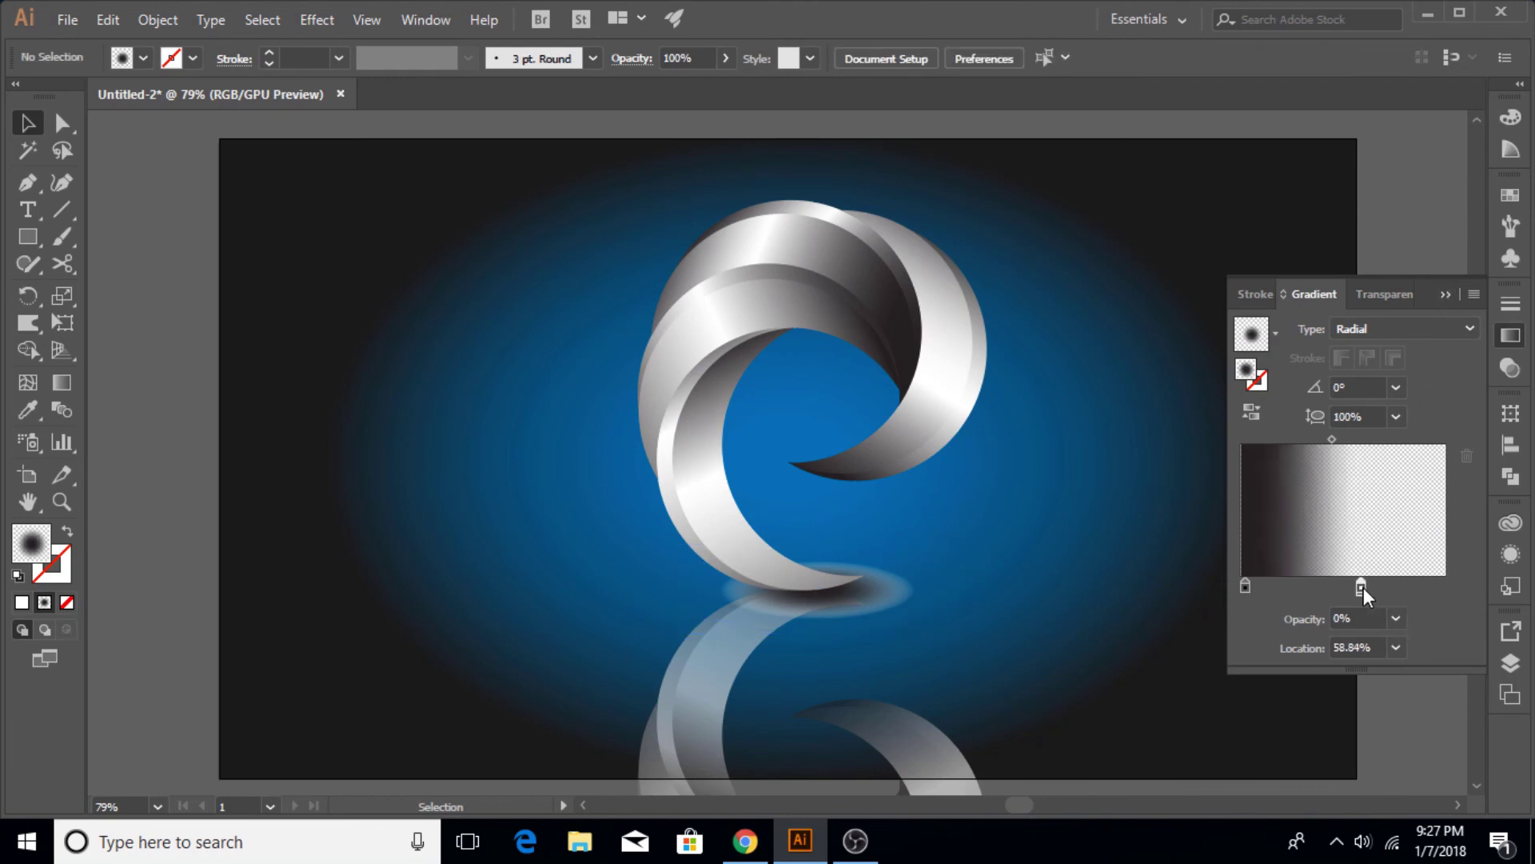
Spread the shadow ellipse's fade by moving the transparent gradient stop outward to about 82%.
left_click(874, 583)
left_click_drag(1377, 588, 1413, 589)
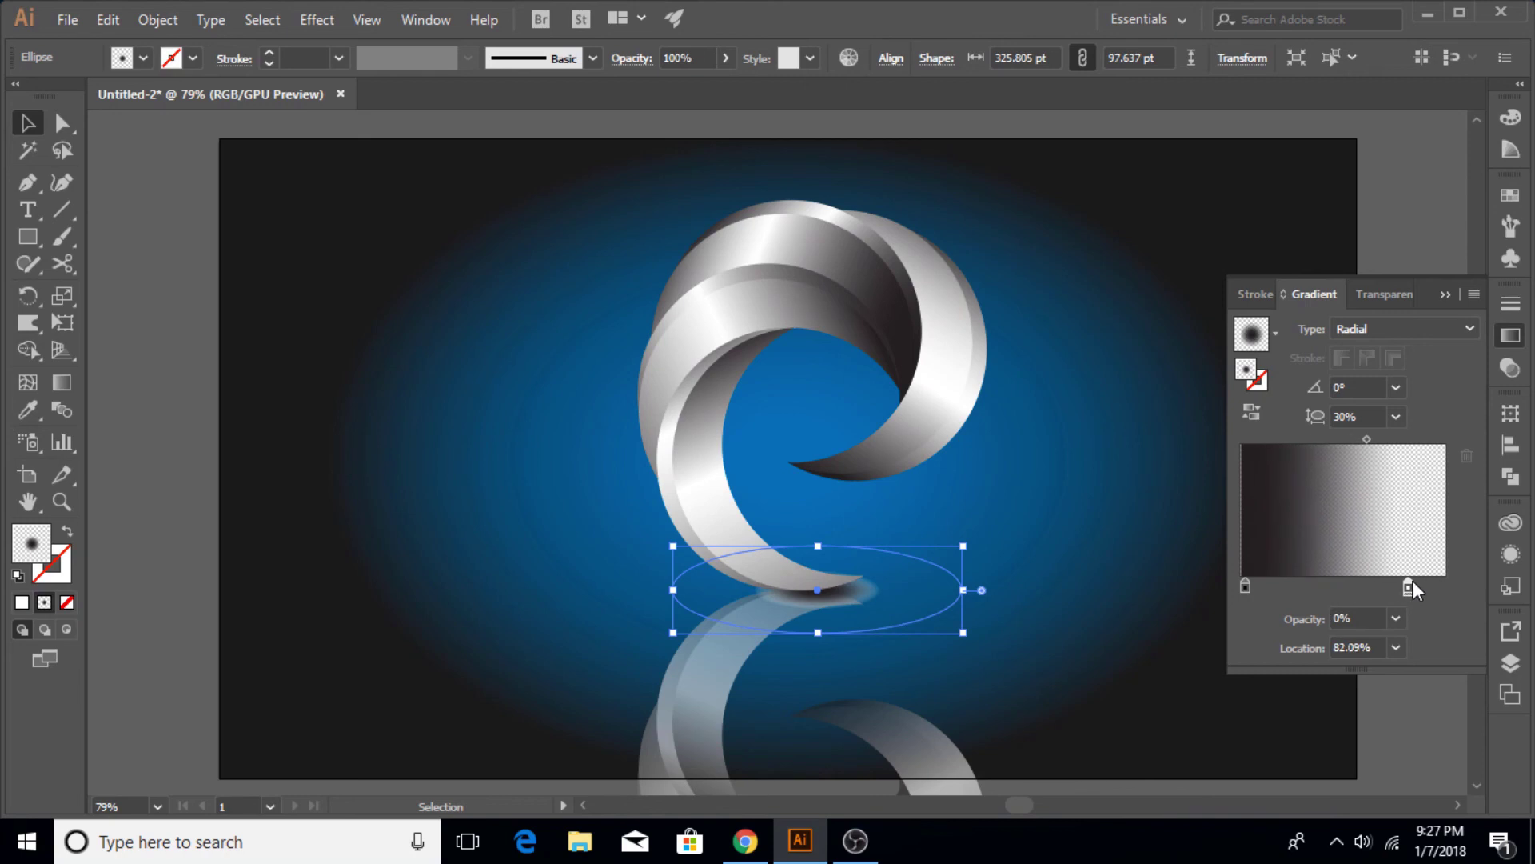
left_click(1445, 295)
left_click(1364, 543)
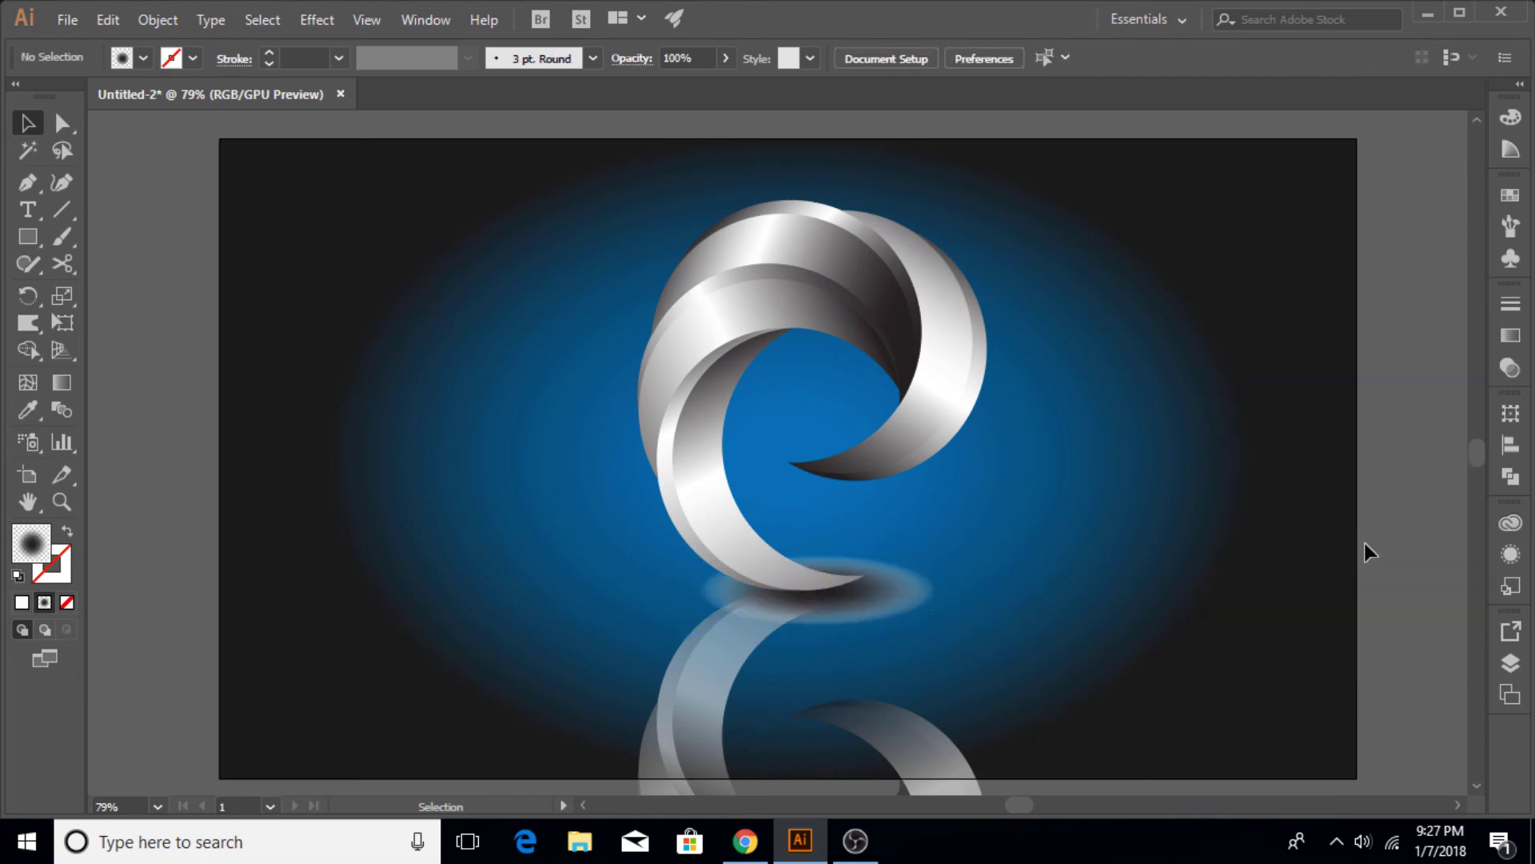
left_click(969, 589)
left_click(1511, 336)
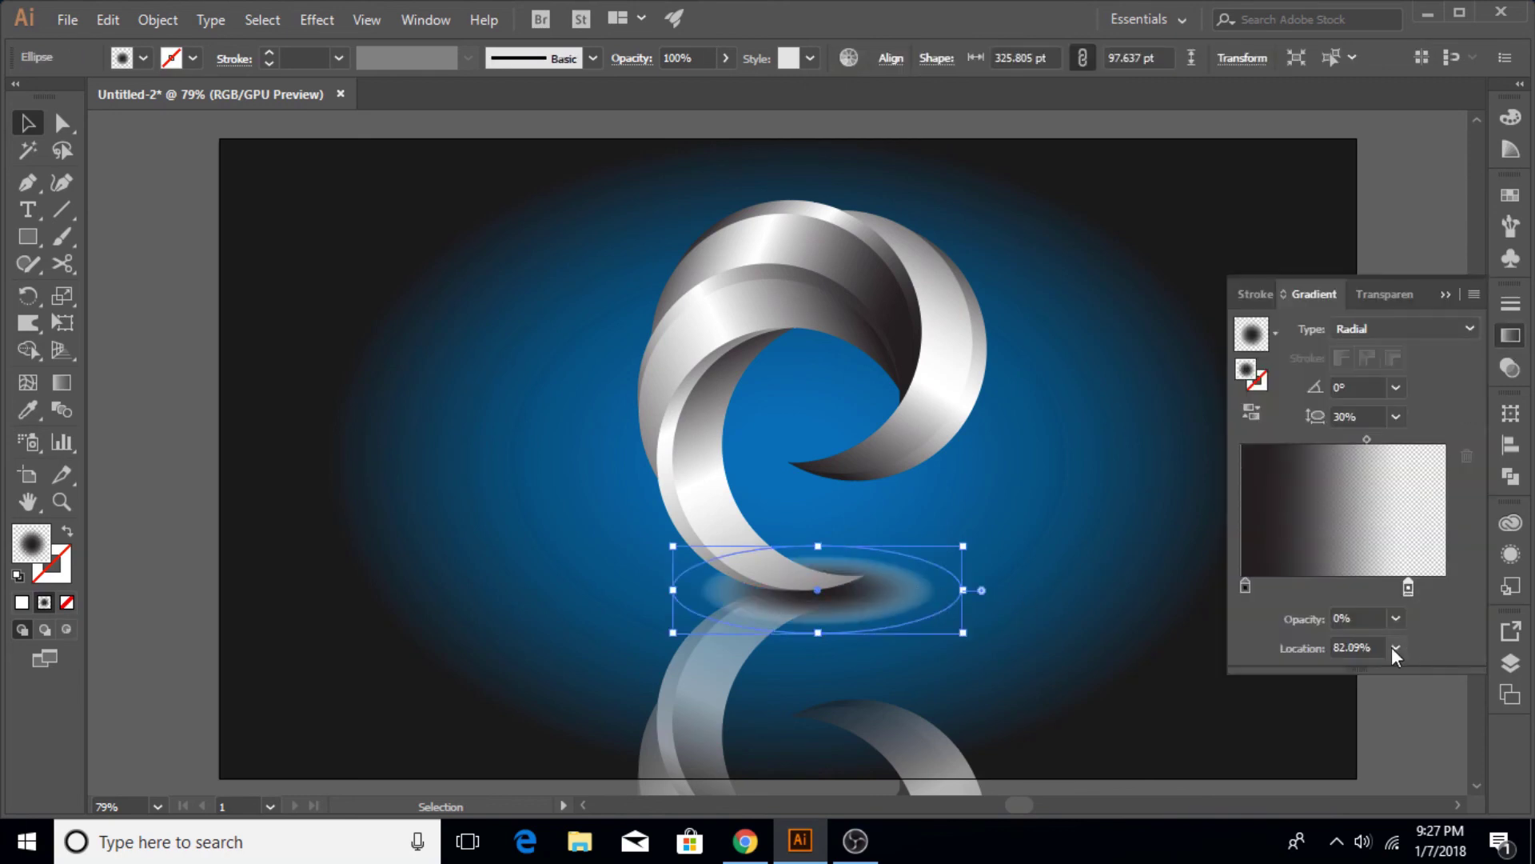
left_click(1408, 702)
left_click(1510, 368)
left_click(1456, 328)
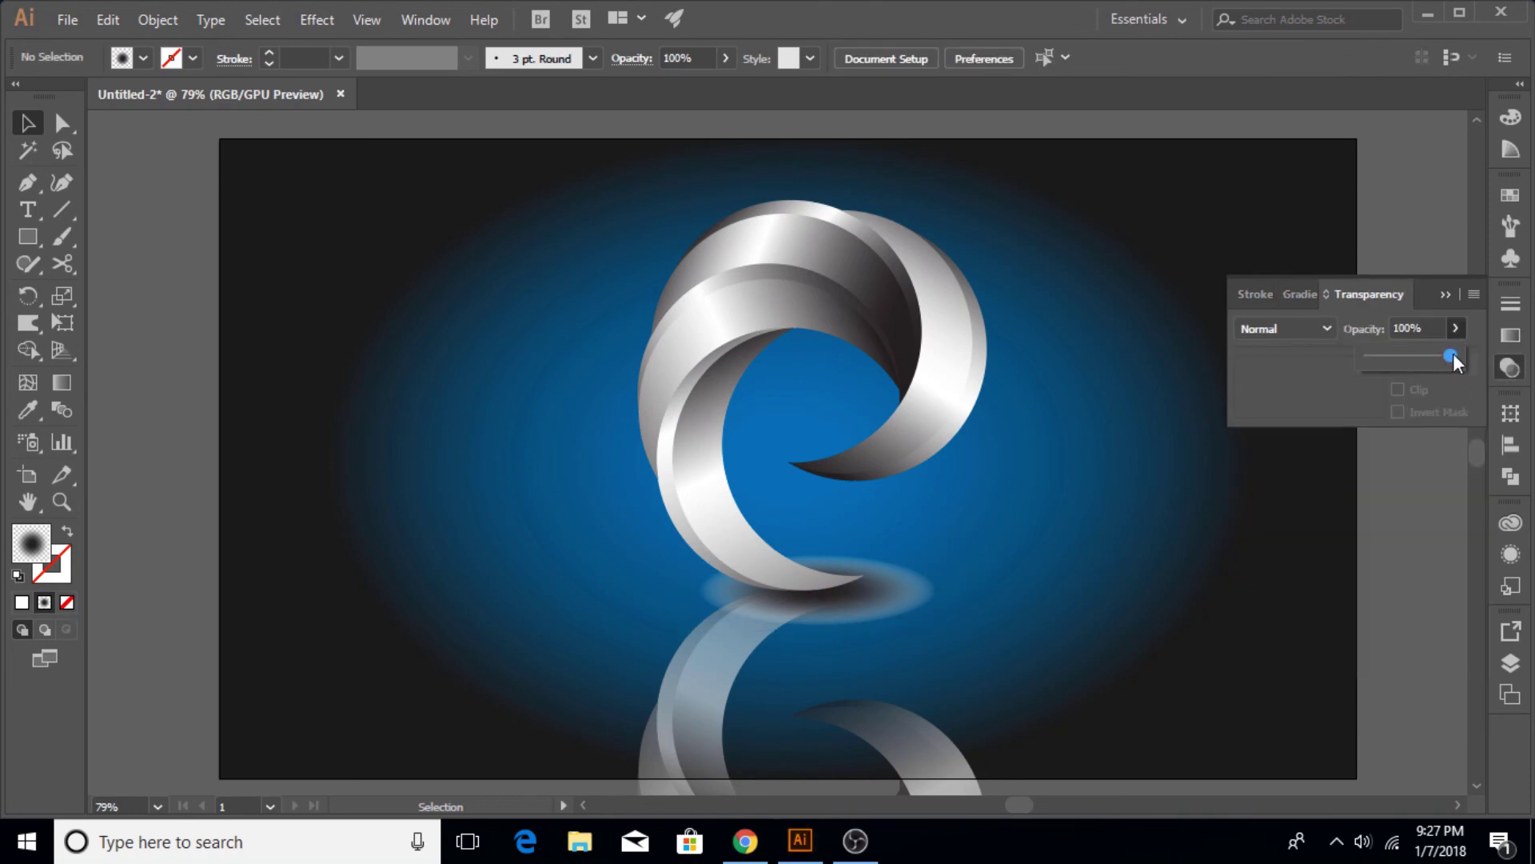
left_click_drag(1452, 353, 1410, 358)
left_click(1455, 330)
left_click(1455, 328)
left_click_drag(1408, 352, 1382, 359)
Lower the shadow ellipse's opacity to 39%.
left_click(808, 608)
left_click(1455, 327)
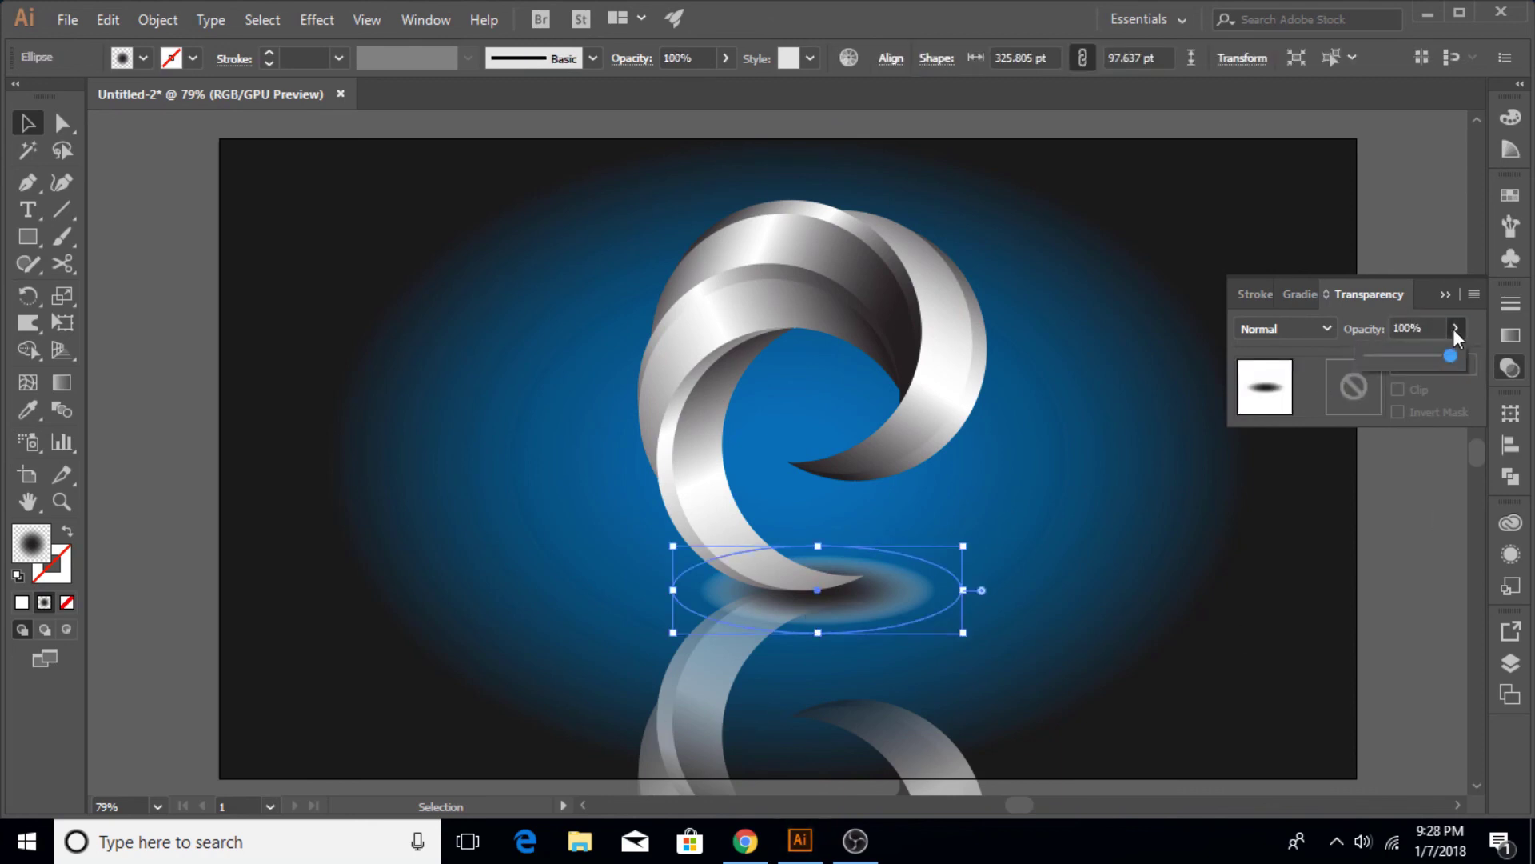
left_click(1429, 449)
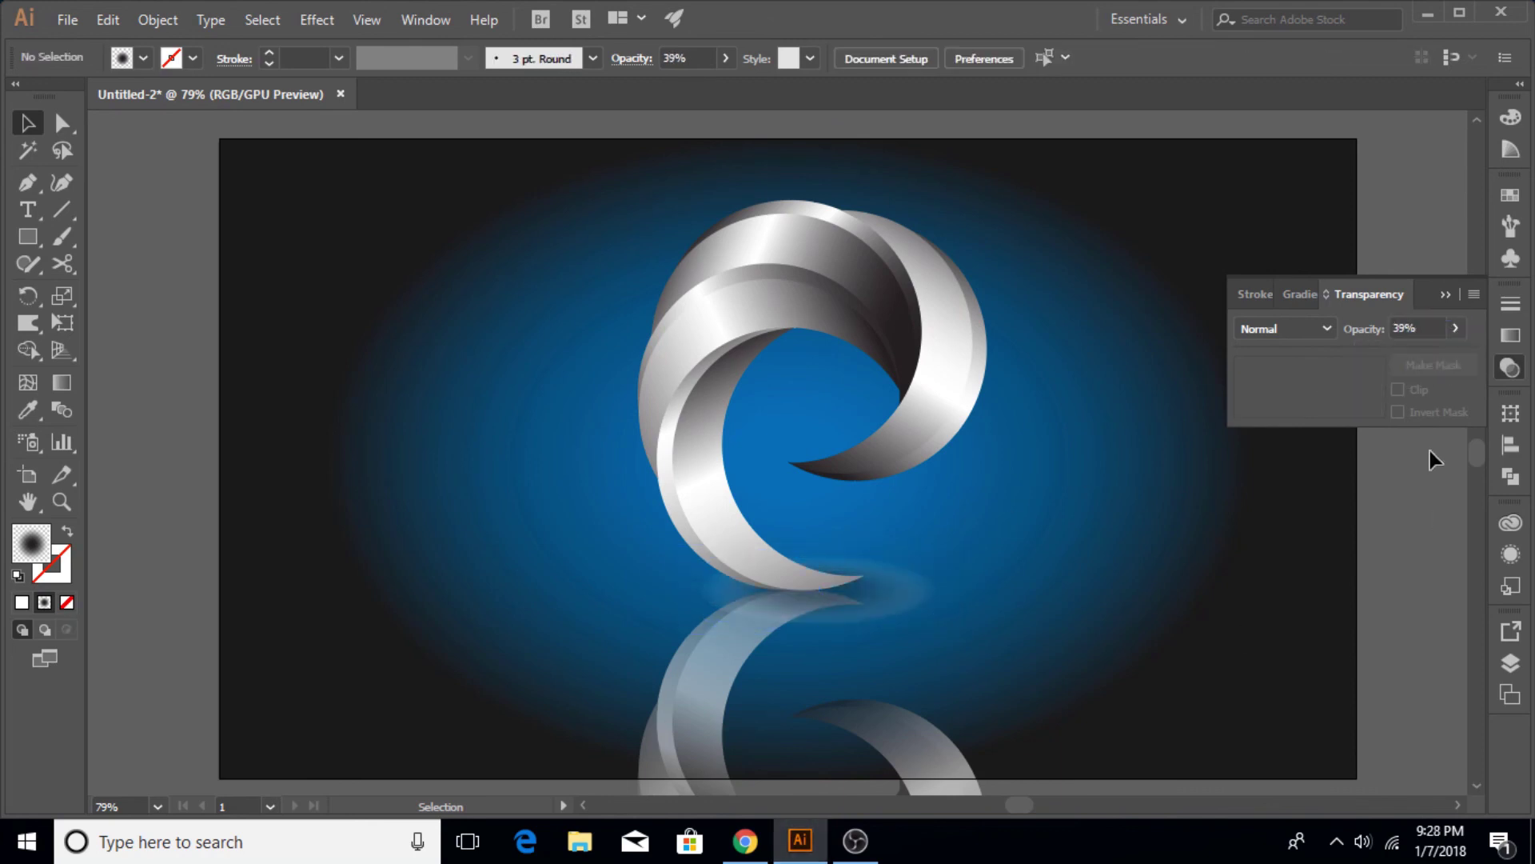
left_click(1445, 294)
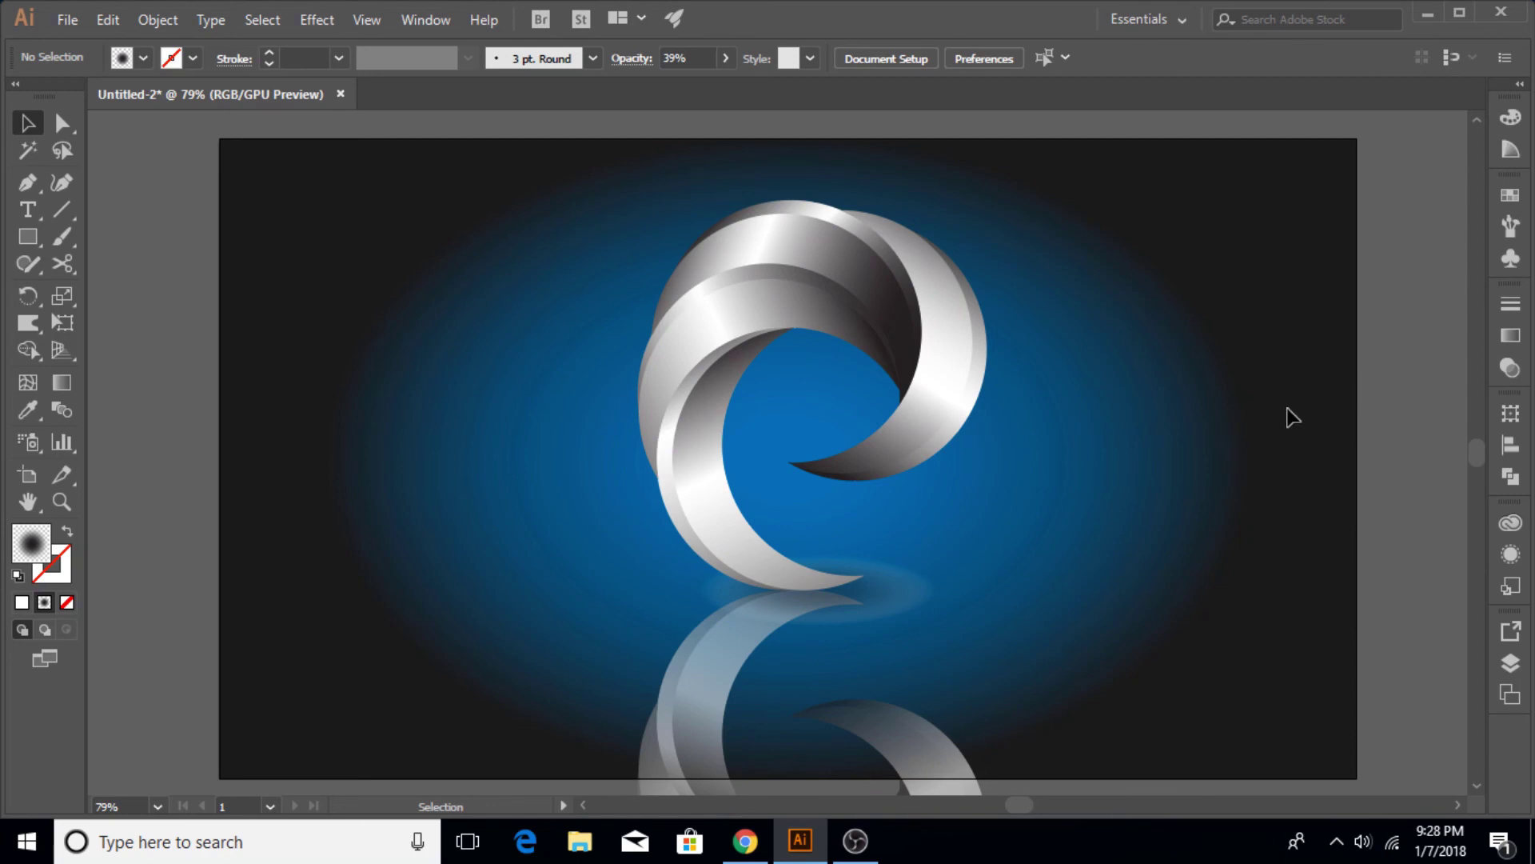
Fade the mirrored reflection group below the logo to 33% opacity.
left_click(726, 678)
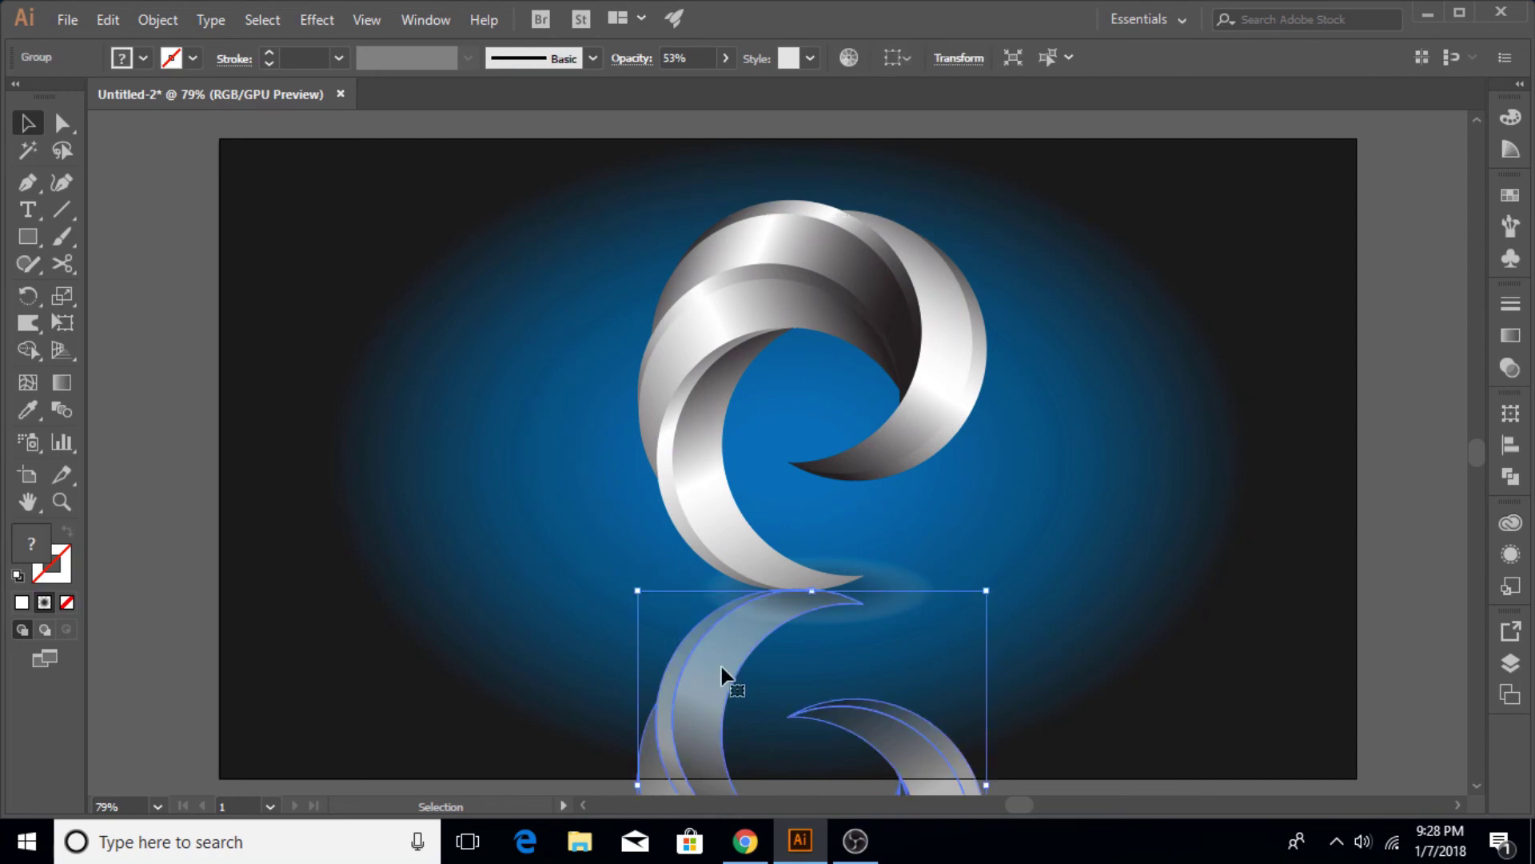
left_click(1510, 367)
left_click(1455, 328)
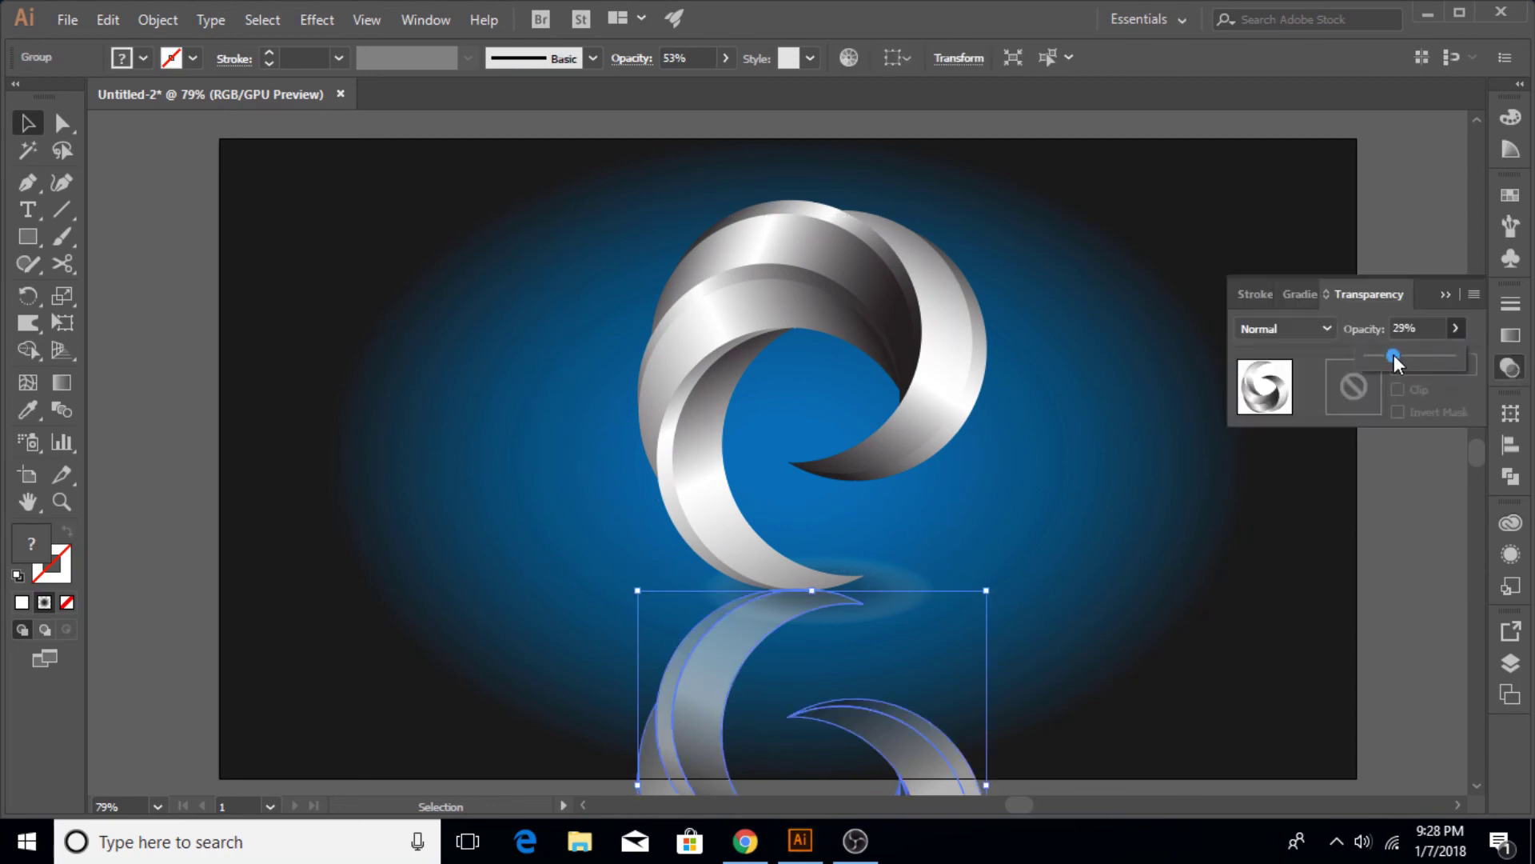
left_click_drag(1394, 357, 1390, 357)
left_click(1346, 558)
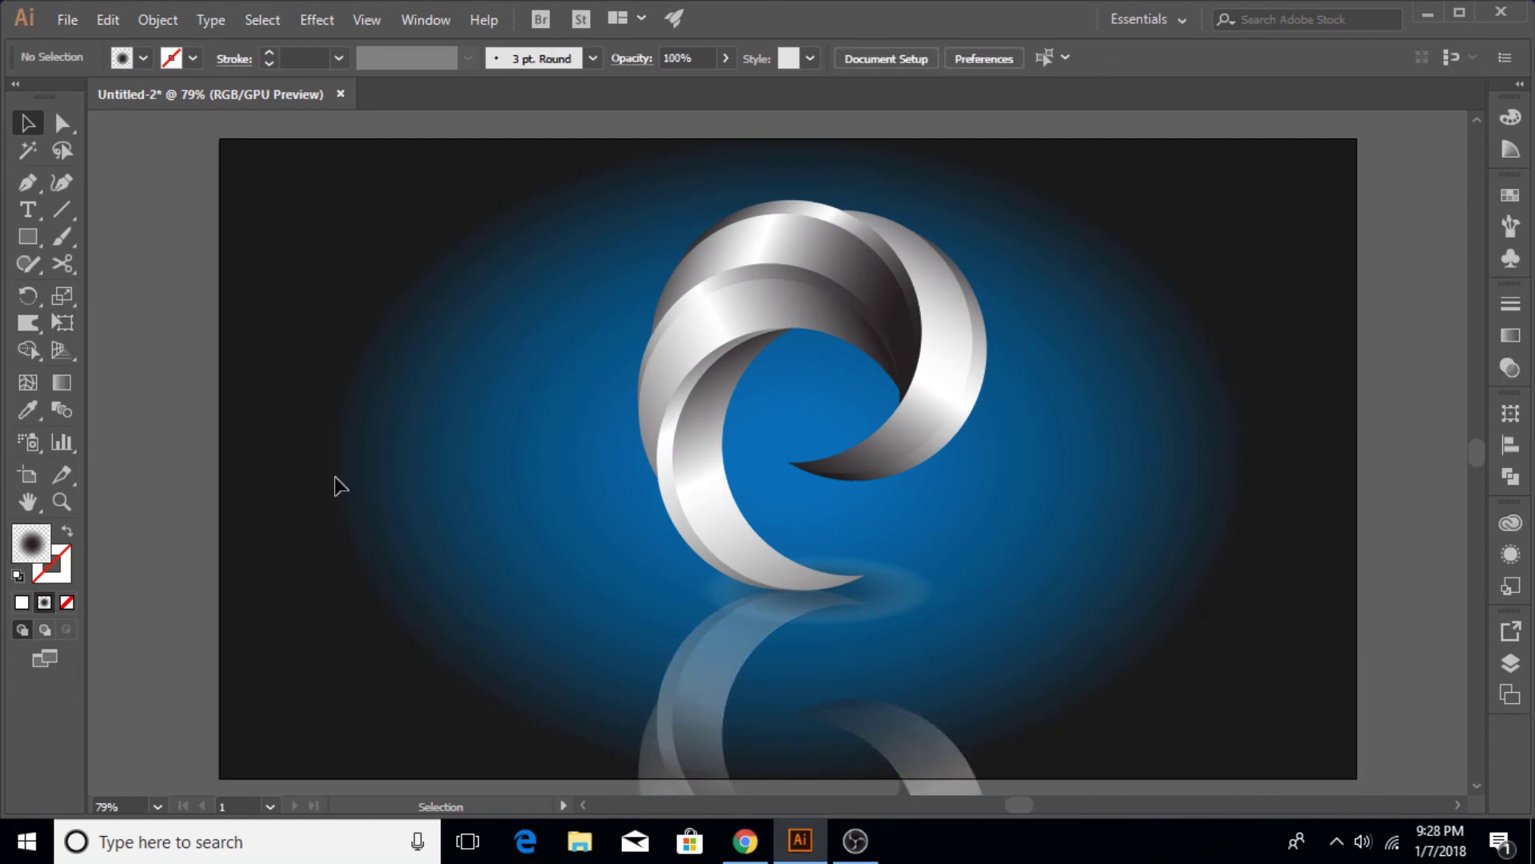
left_click(709, 696)
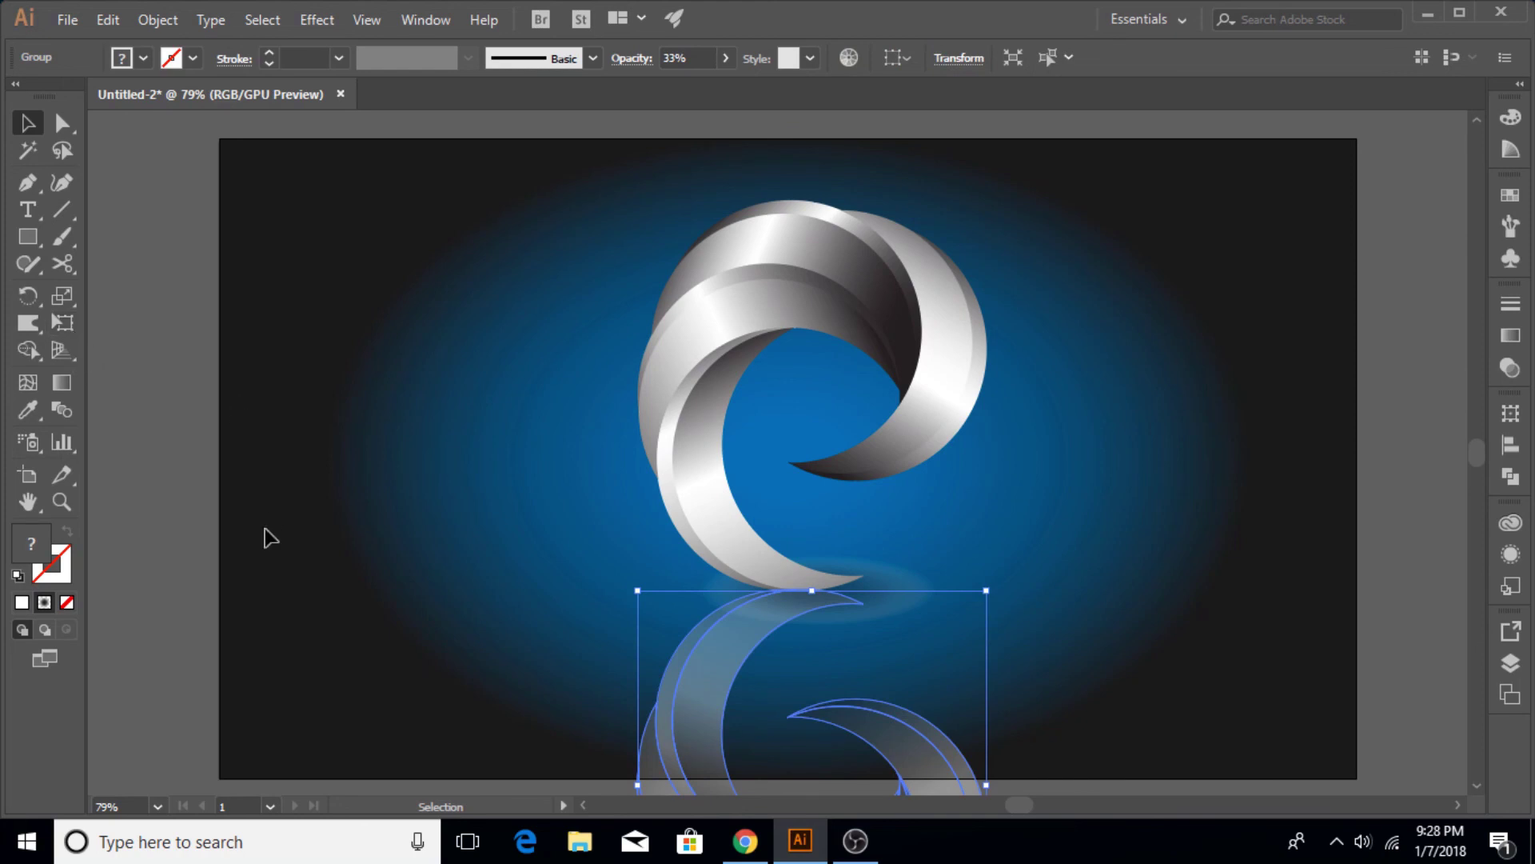
left_click(117, 666)
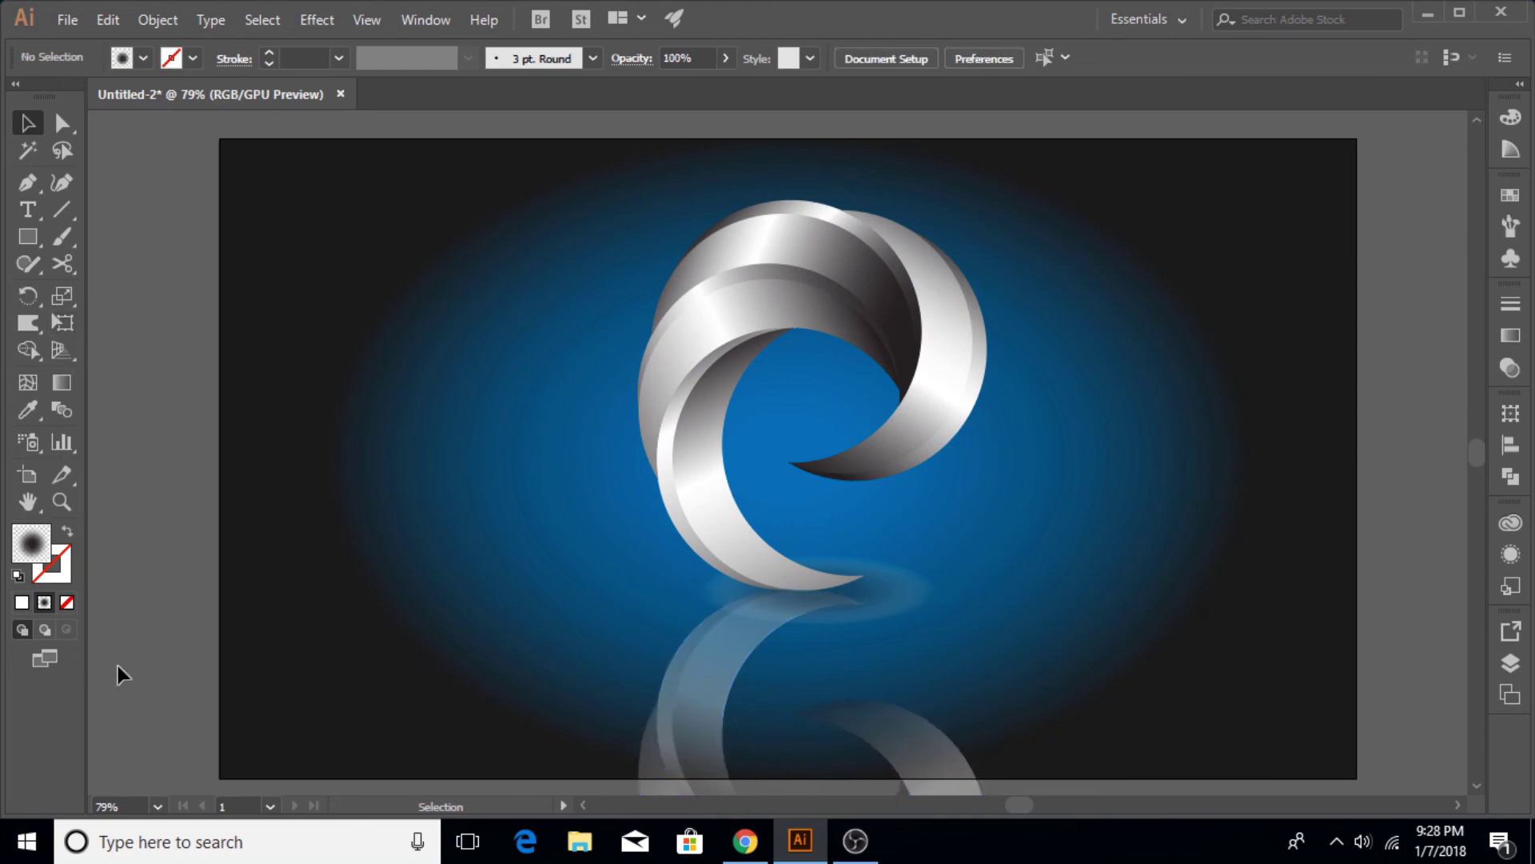
Try redrawing the reflection group's gradients vertically with the Gradient tool, and undo the change.
left_click(62, 381)
left_click(747, 617, "ctrl")
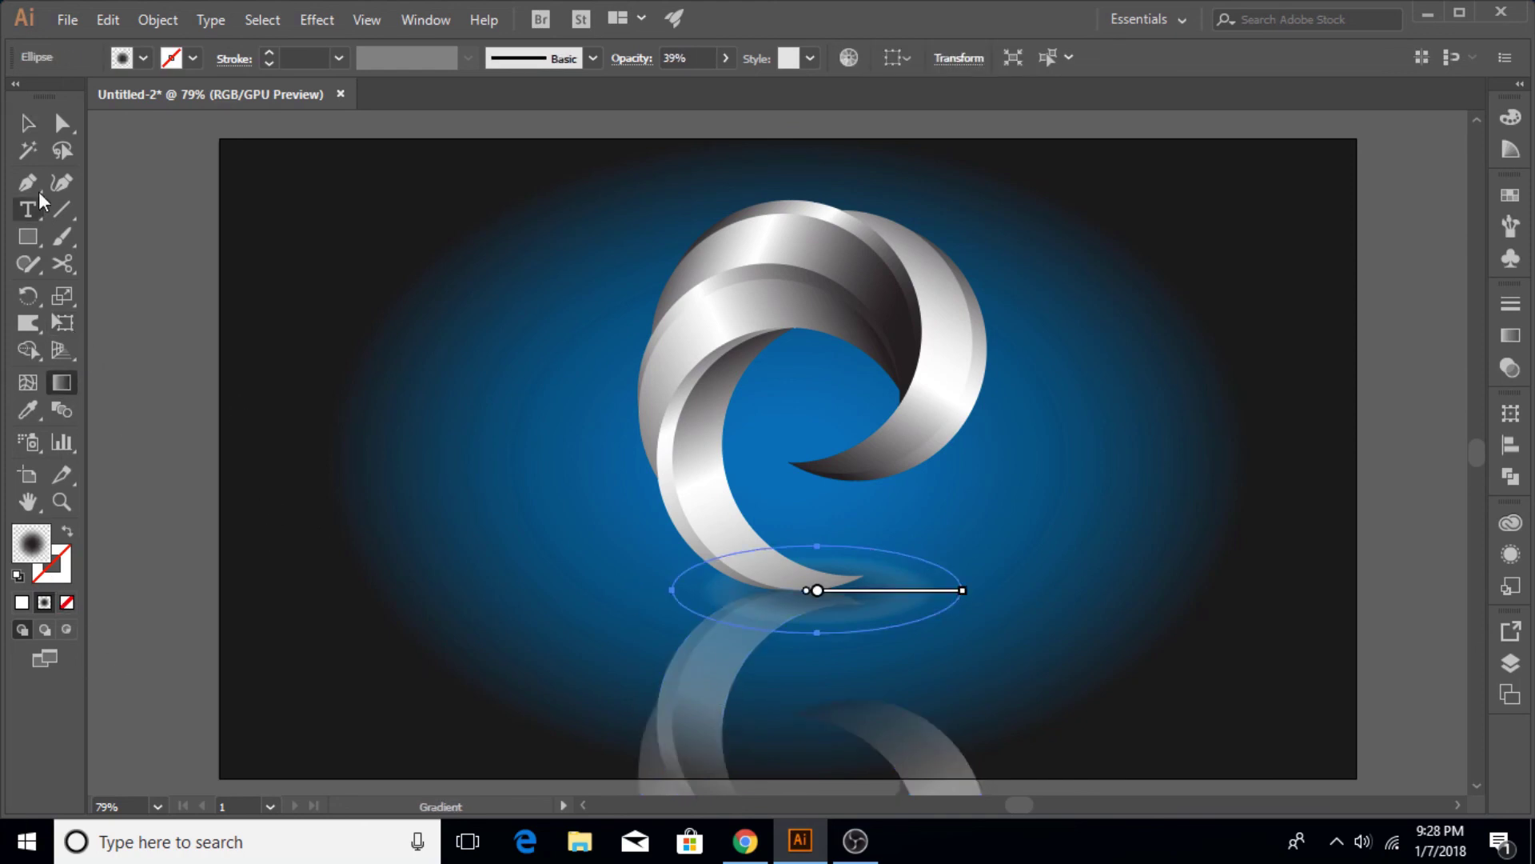
left_click(28, 123)
left_click(695, 714)
left_click(61, 381)
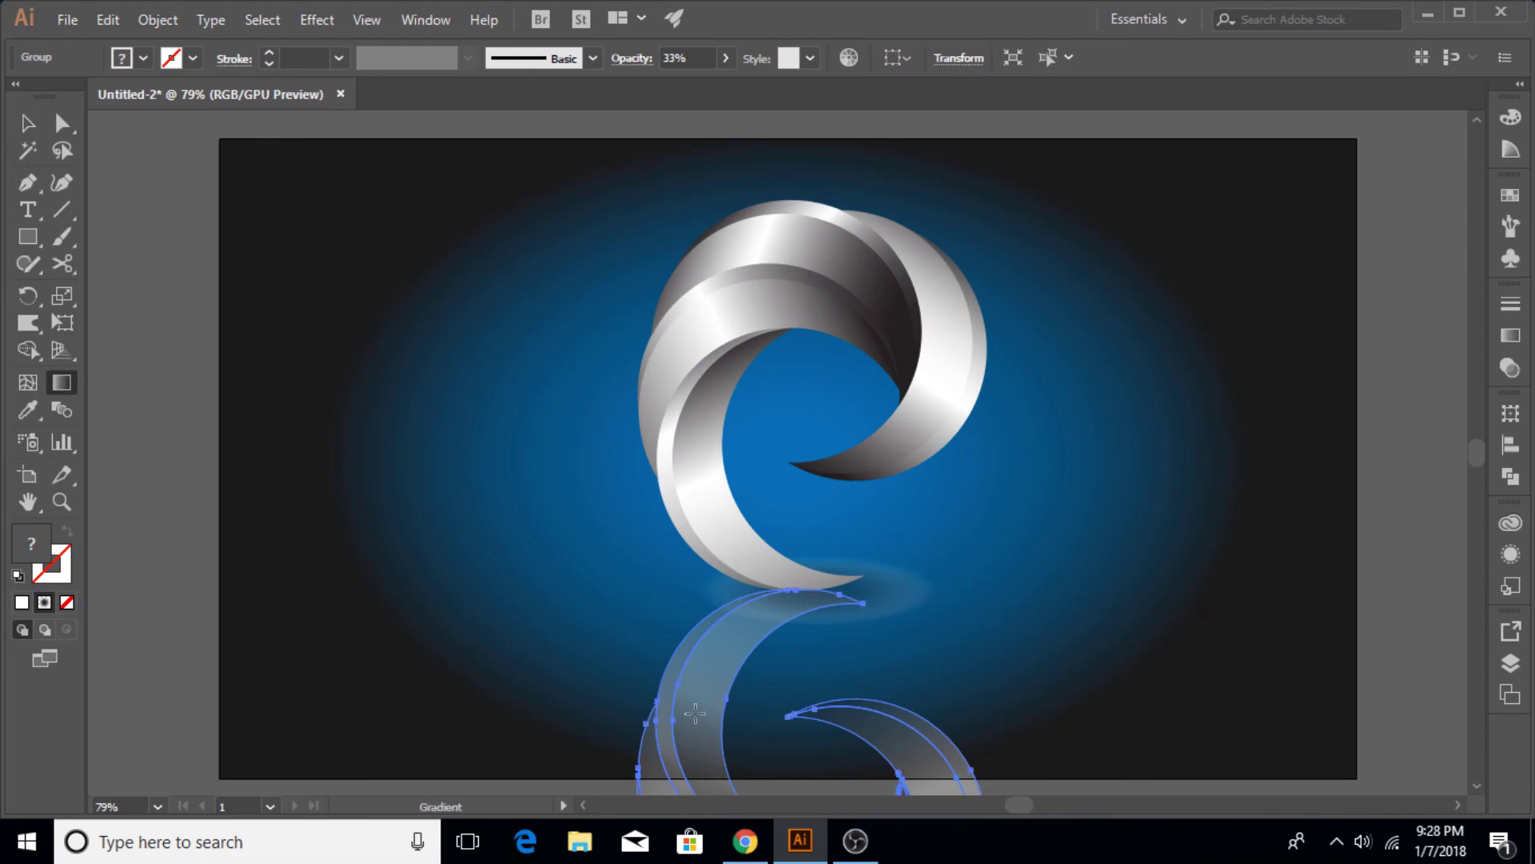
left_click_drag(806, 792, 808, 562)
scroll(811, 729, "down", 2)
left_click_drag(794, 427, 787, 667)
left_click(20, 128)
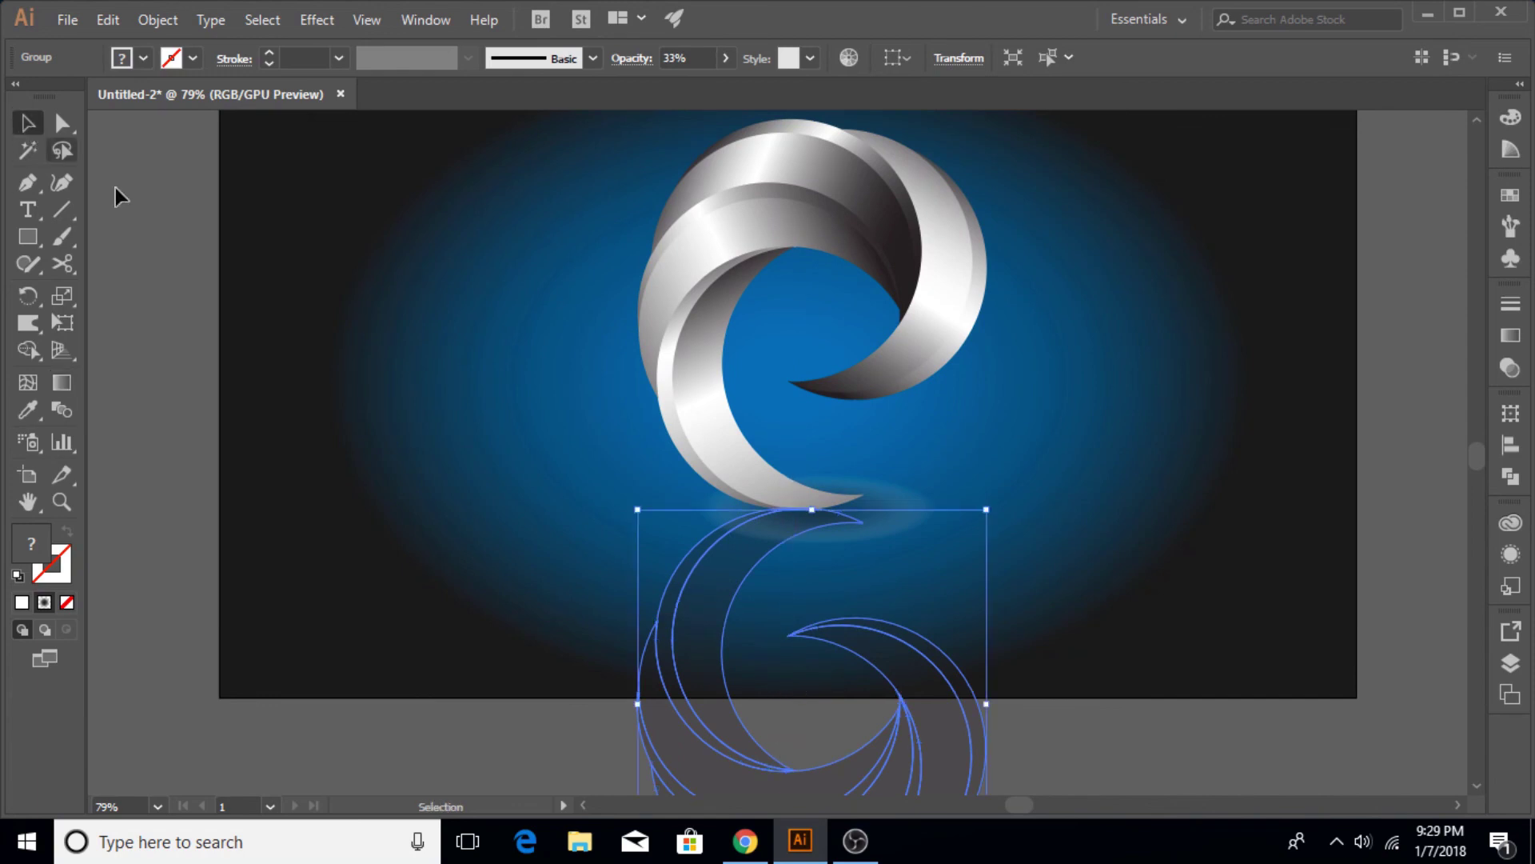
left_click(117, 195)
key("ctrl+z")
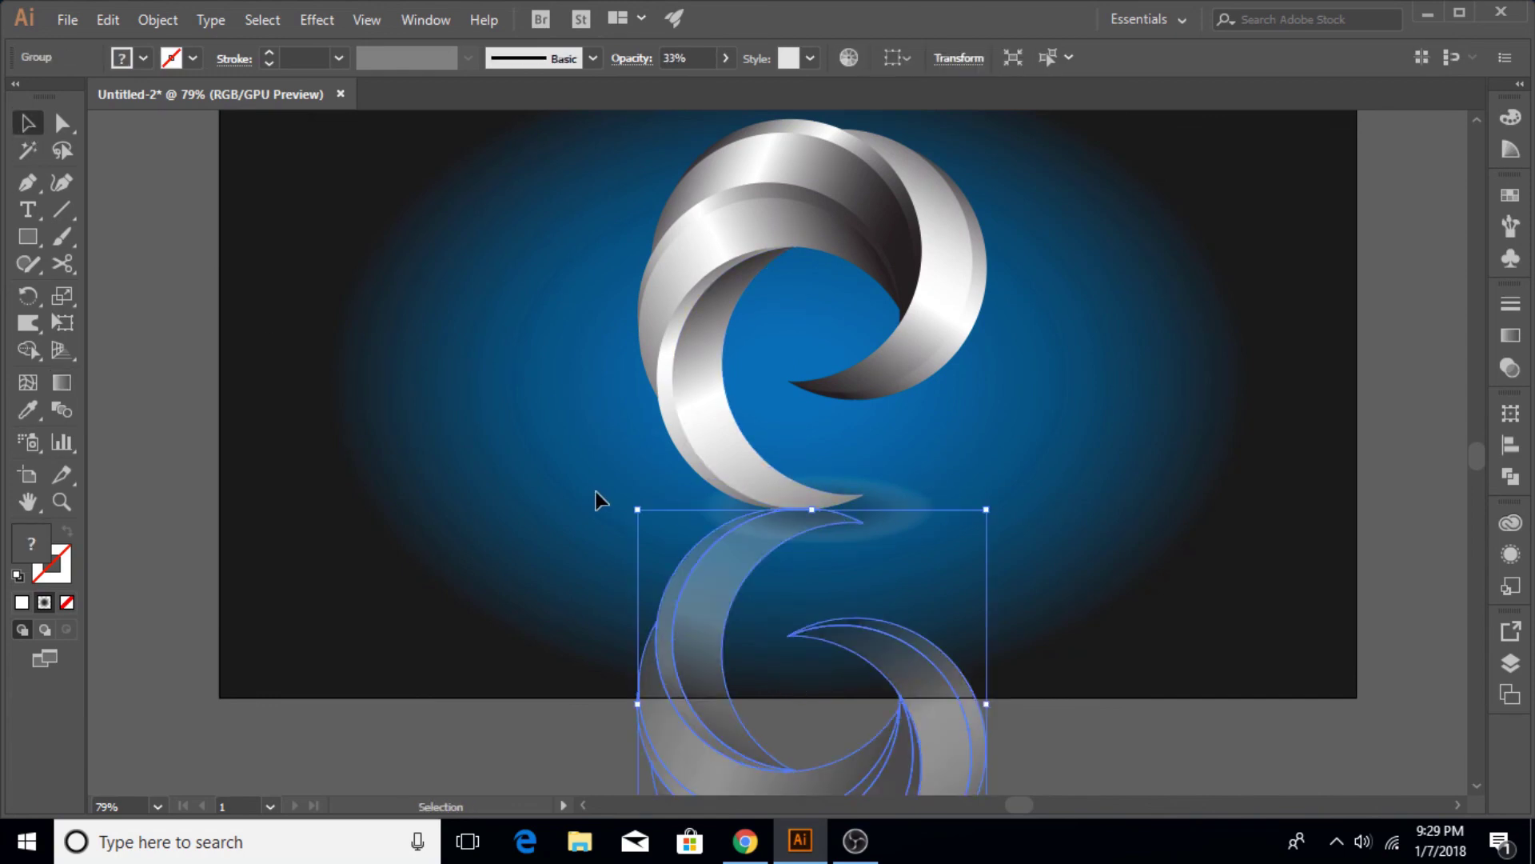
left_click(591, 498)
Move the logo, shadow and reflection together into the left half of the background.
scroll(593, 491, "up", 2)
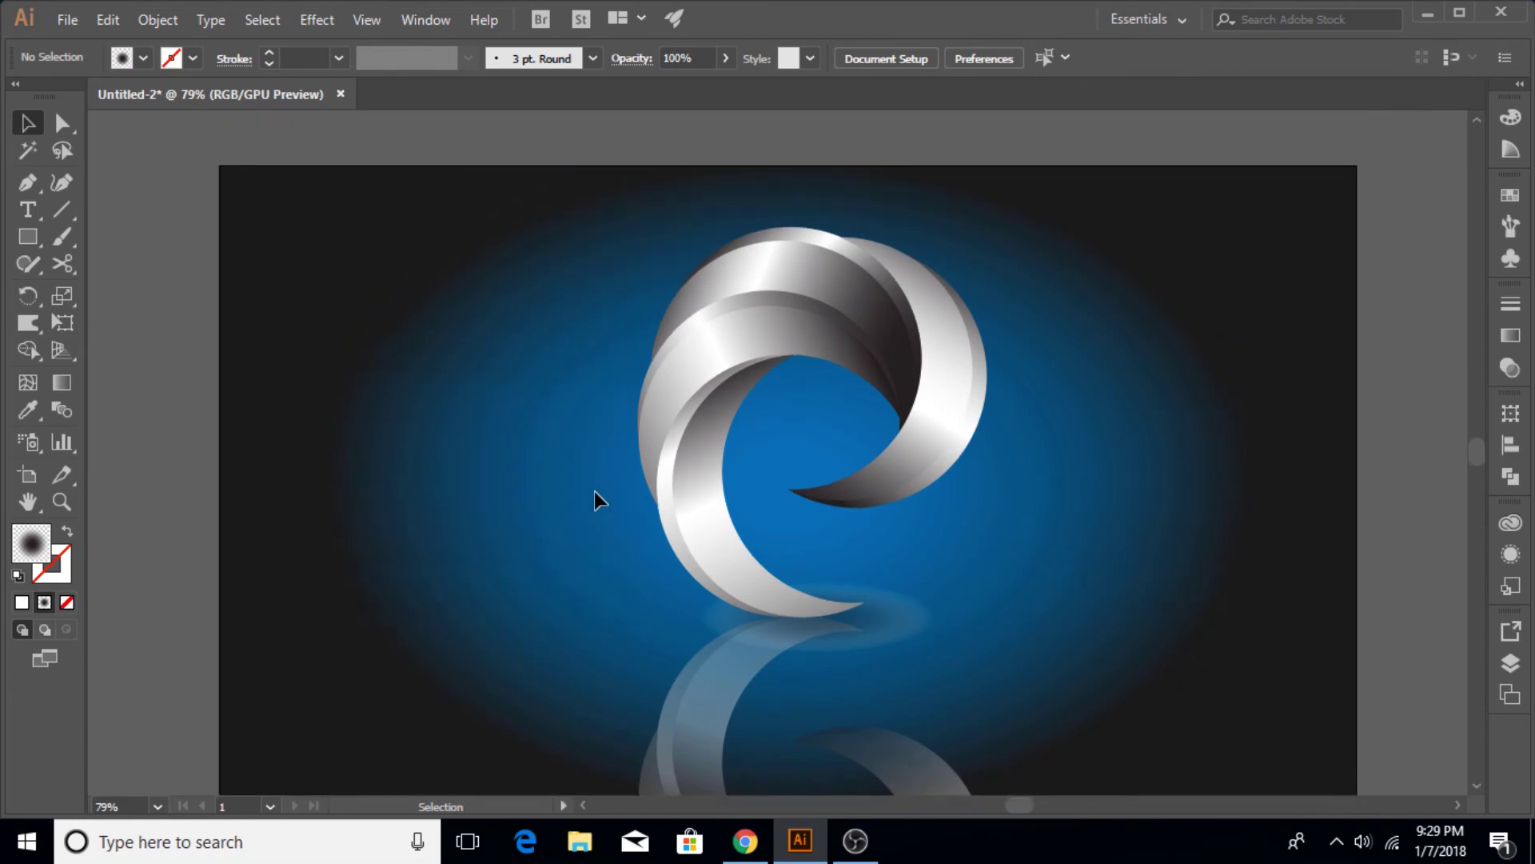
left_click_drag(593, 243, 1057, 676)
left_click_drag(713, 402, 472, 409)
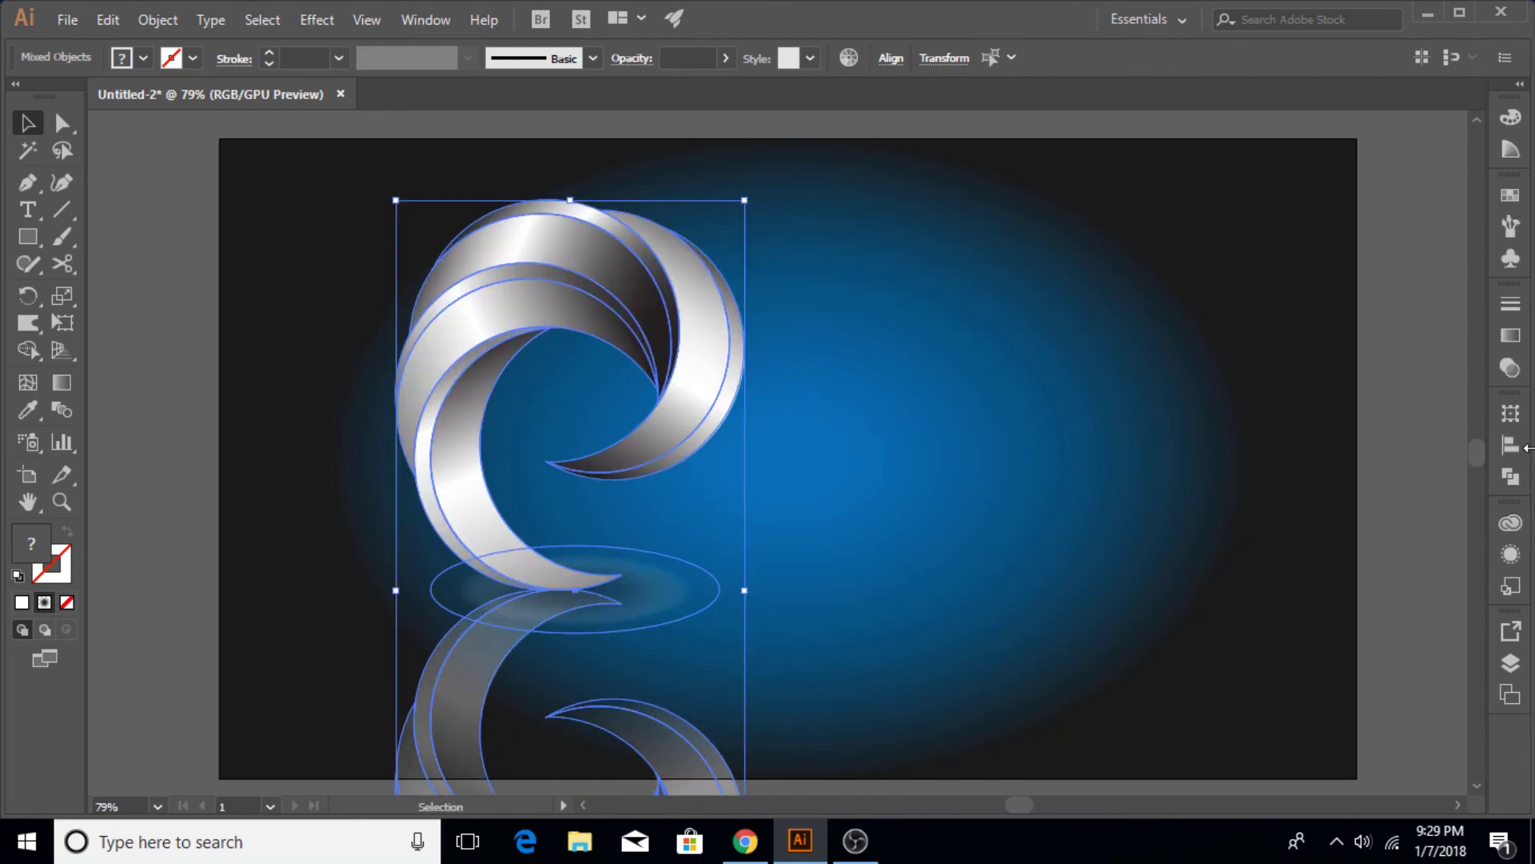
left_click(1407, 440)
Add a point text object beside the logo and set its font size to 110 pt.
scroll(1374, 425, "up", 1)
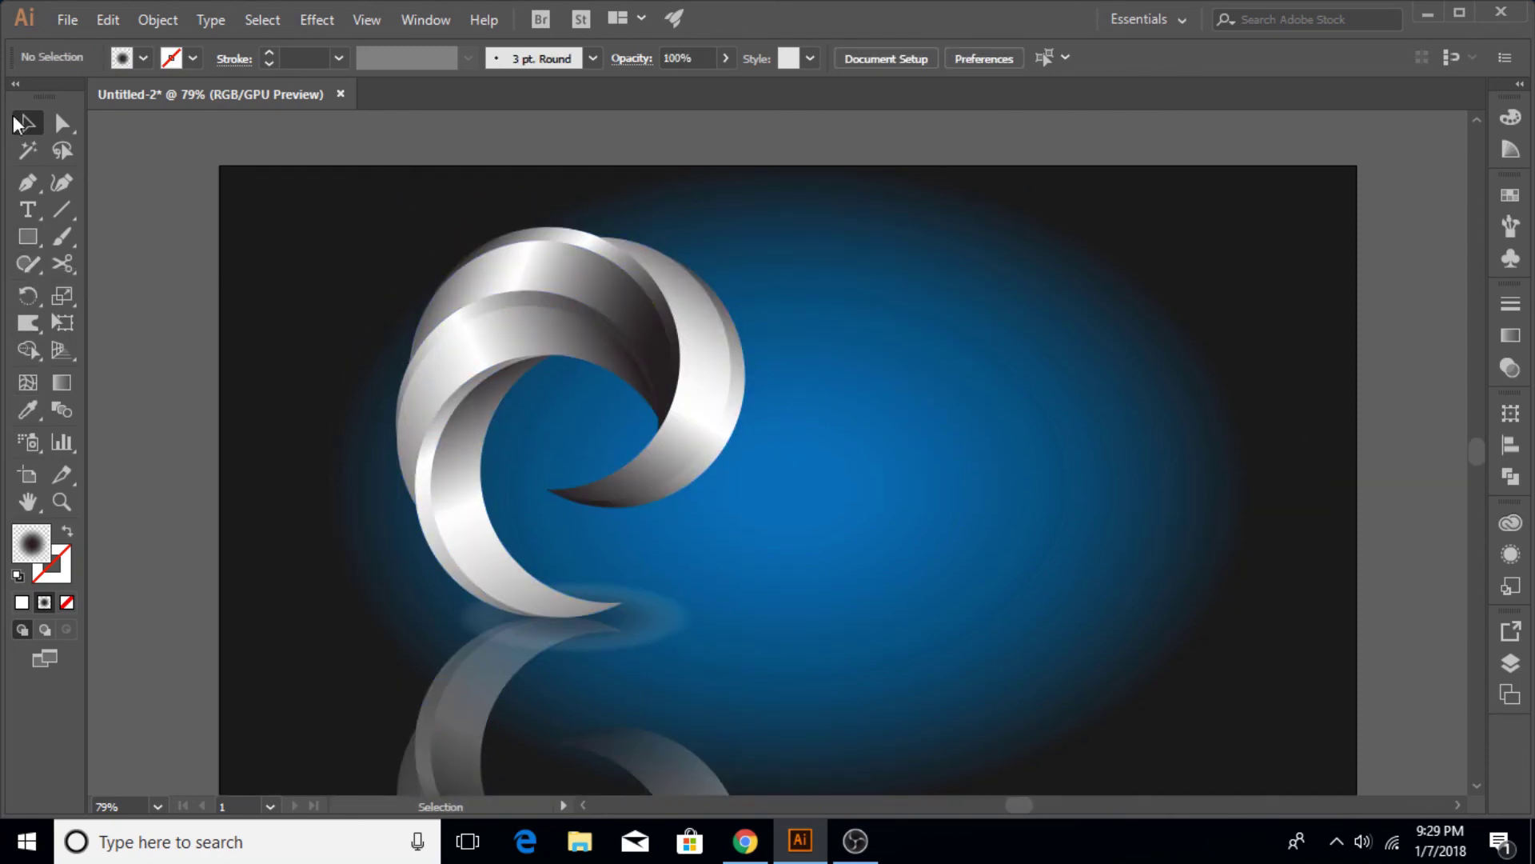
left_click(28, 210)
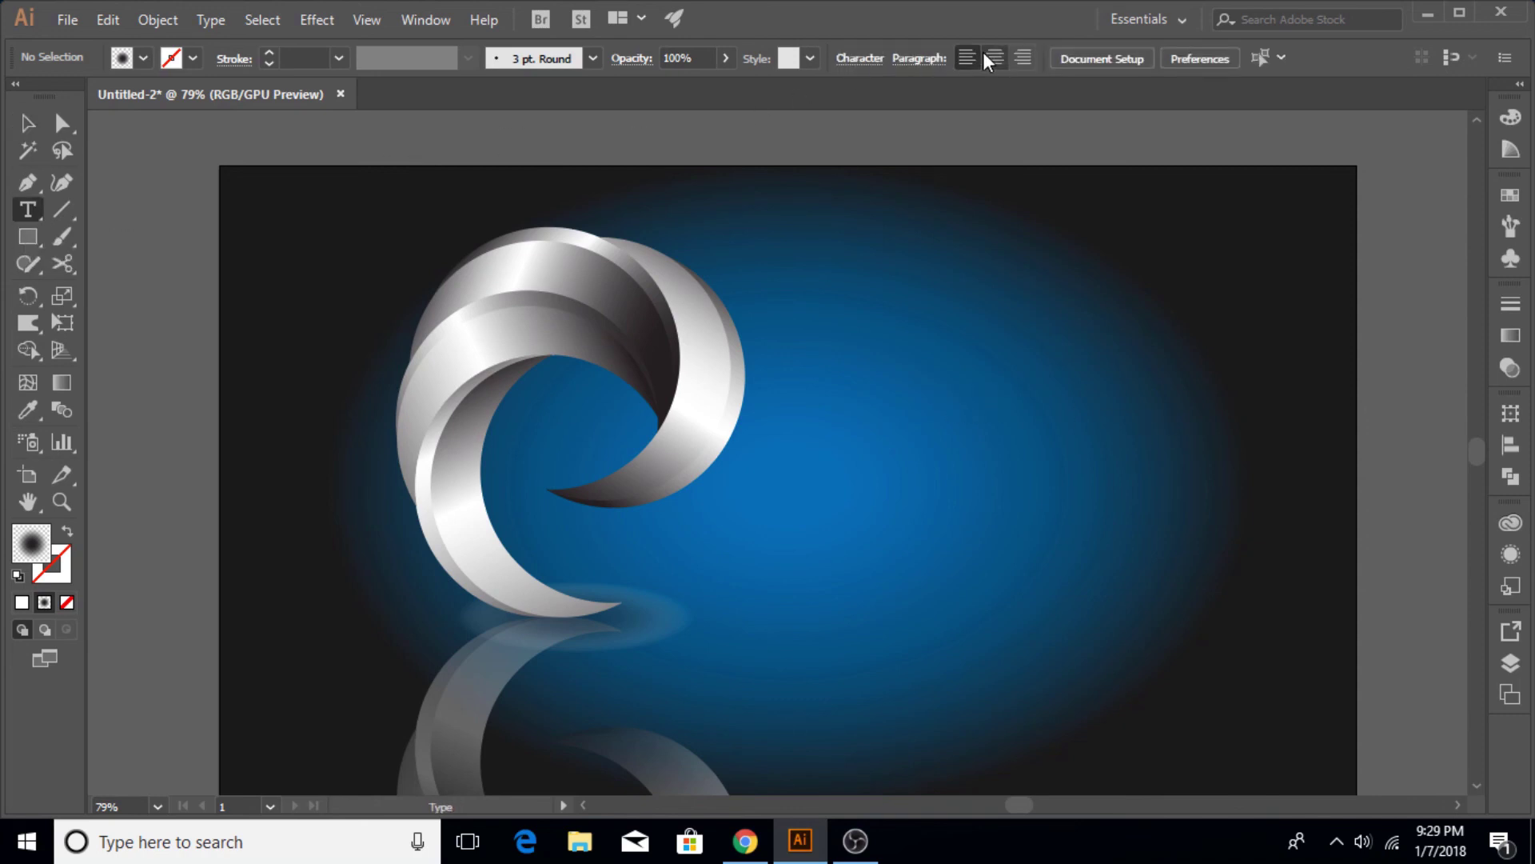
left_click(902, 399)
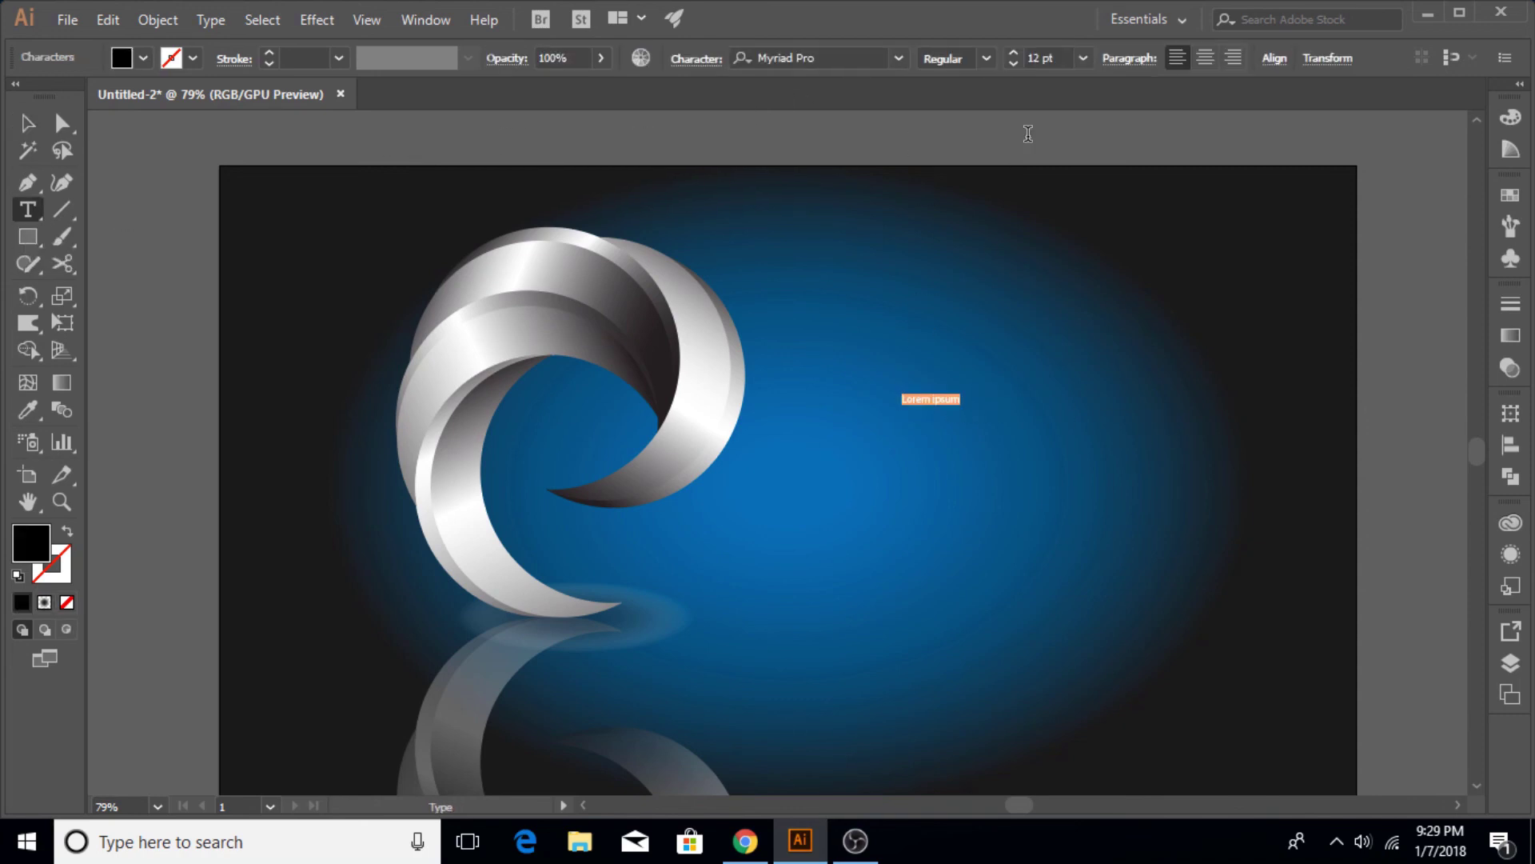
left_click(1061, 55)
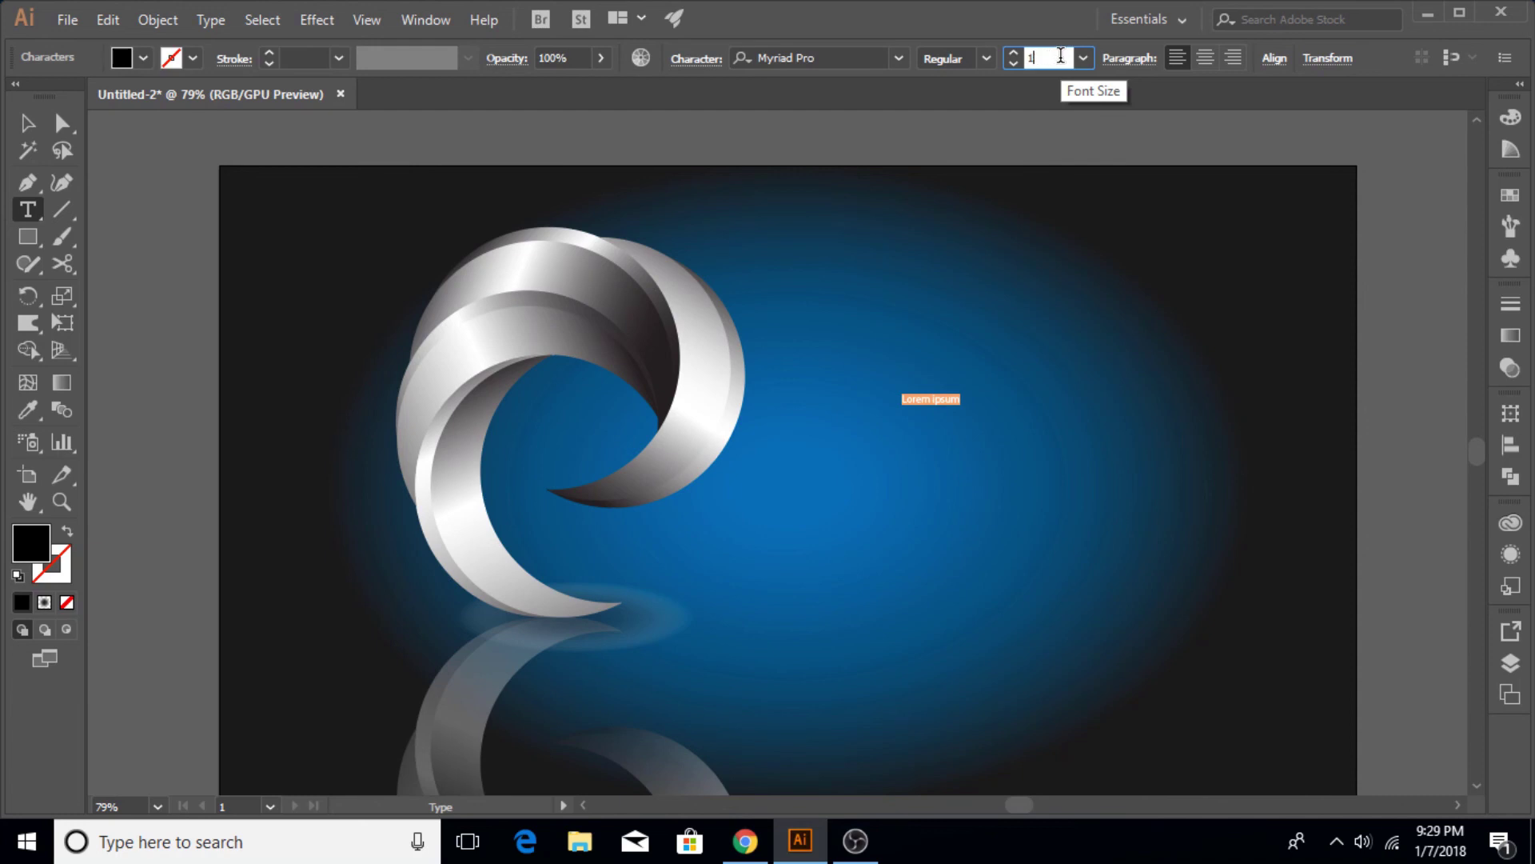
type("110")
key("Return")
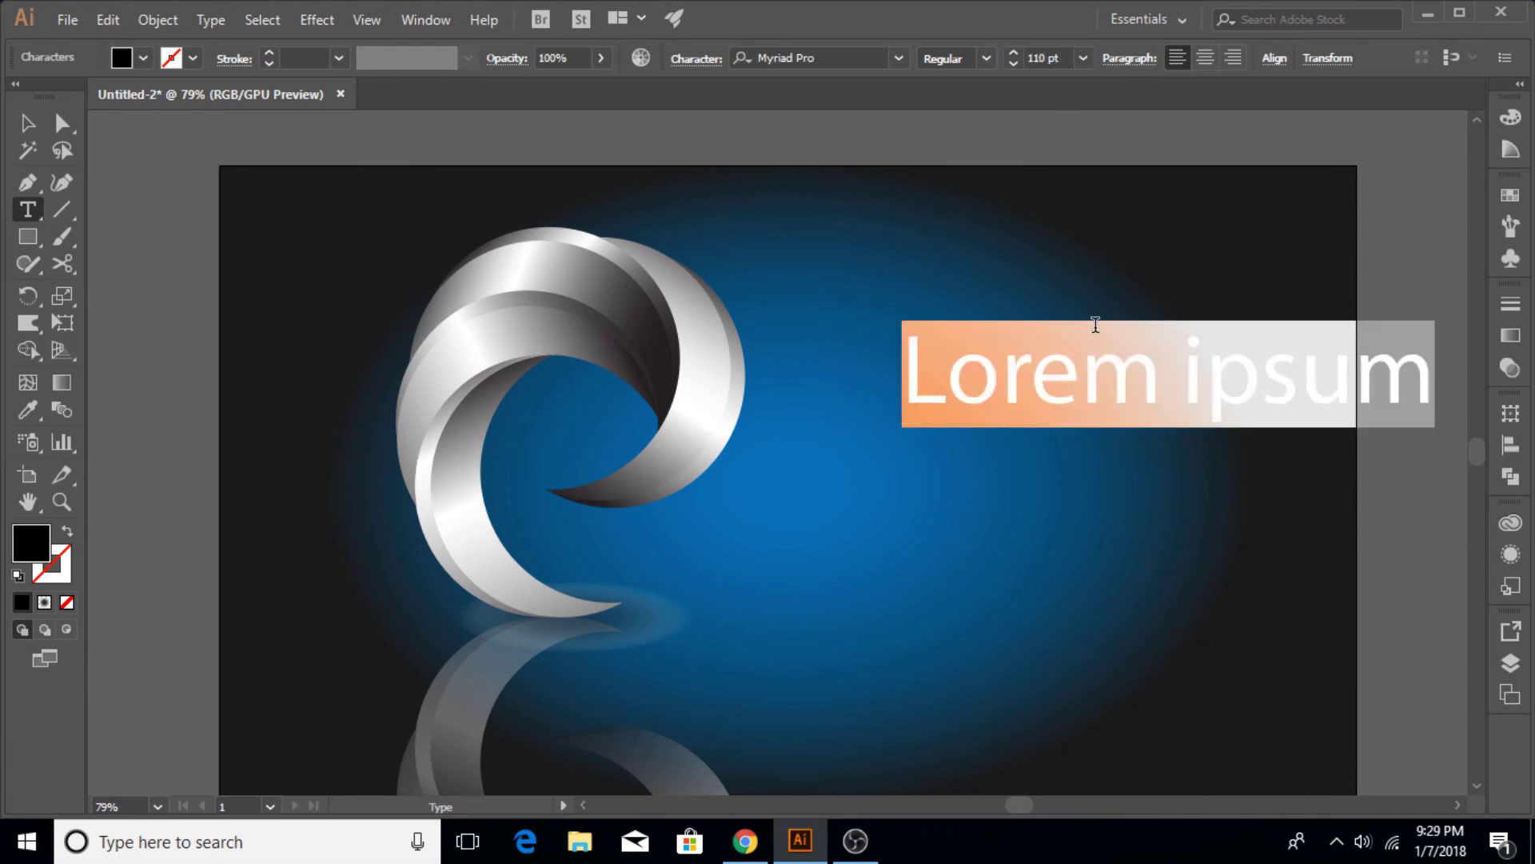
Replace the placeholder text with two lines, the brand's first name above the word "Logo".
type("Saif")
key("Return")
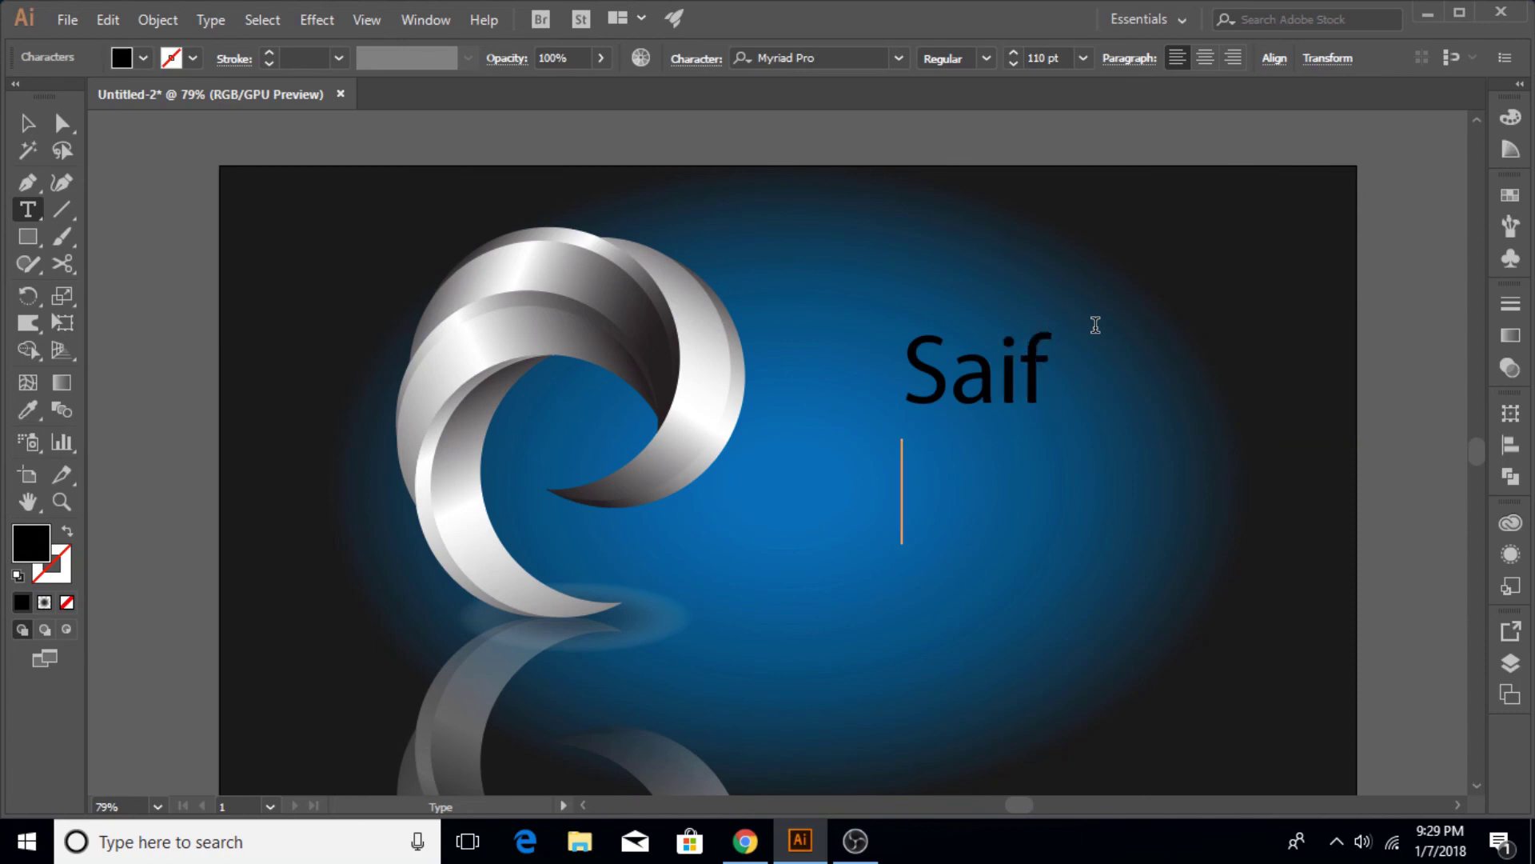
type("Logo")
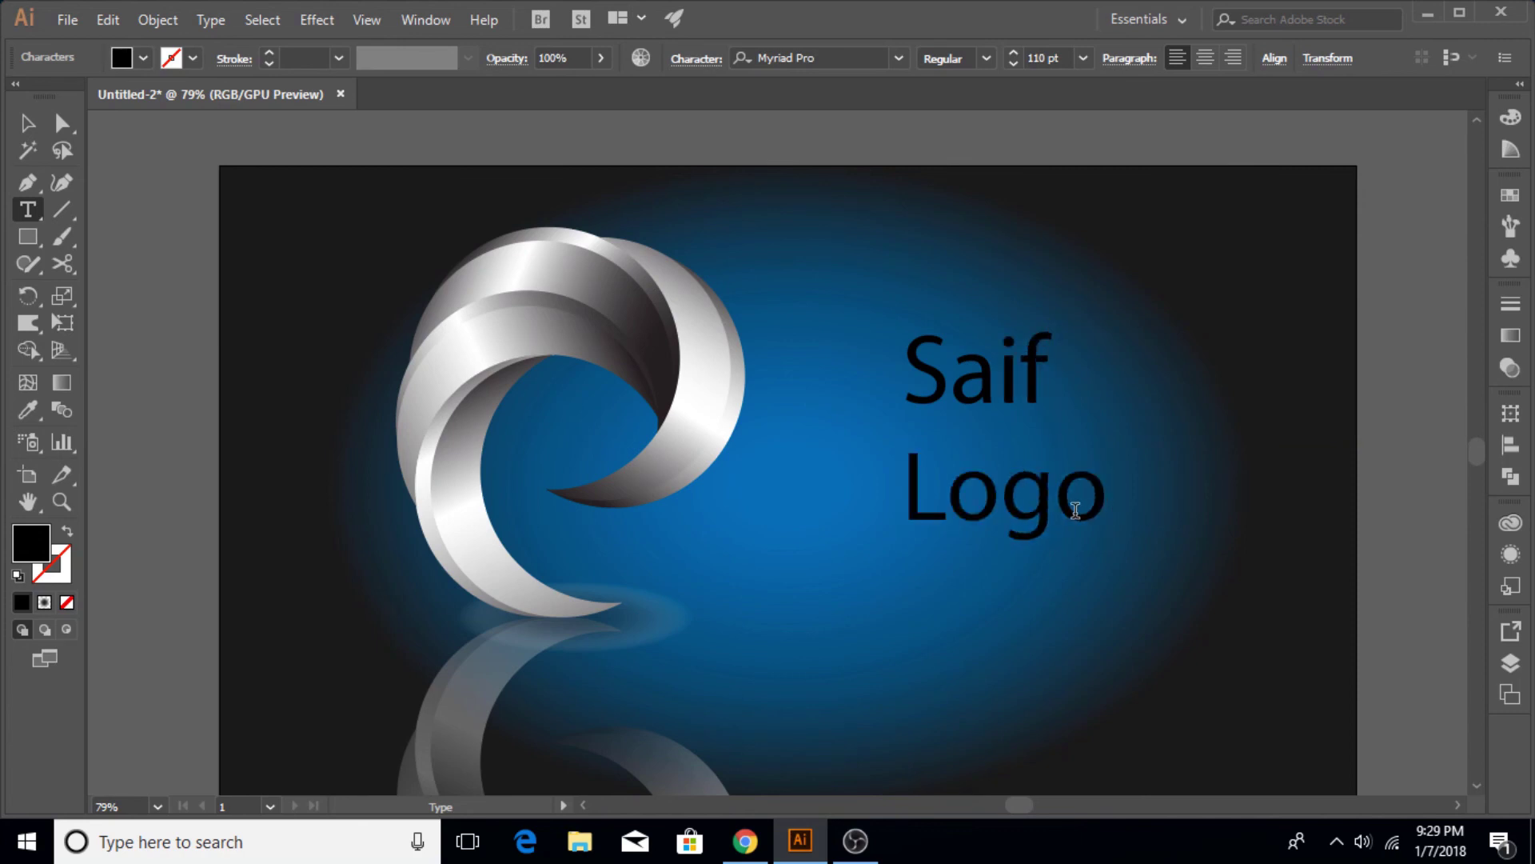
Set the fill colour of both text lines to grey A5A5A5.
left_click_drag(1076, 511, 911, 375)
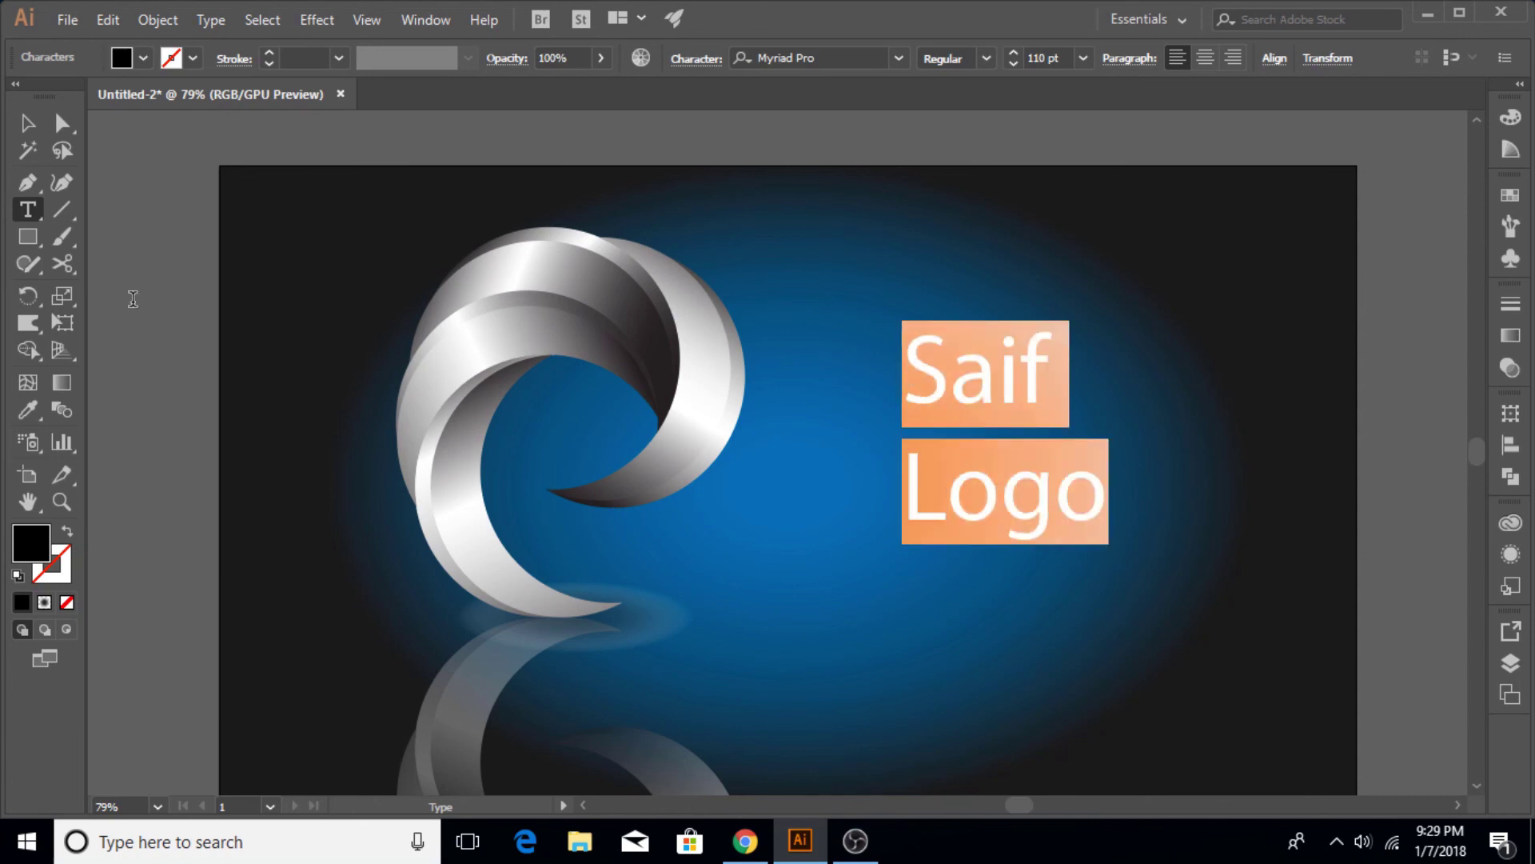
double_click(36, 540)
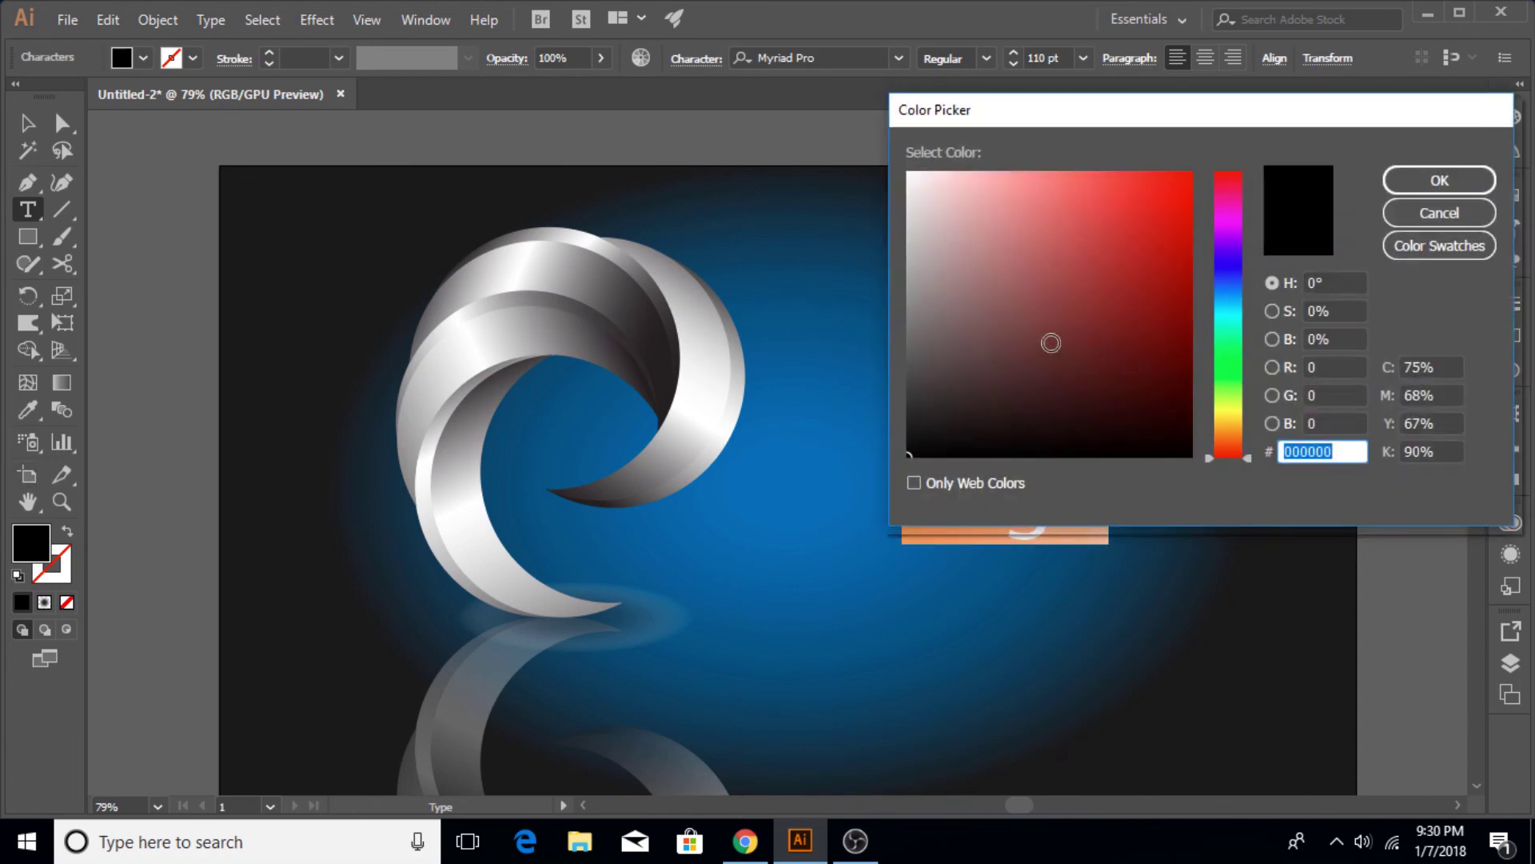
mouse_move(1051, 342)
left_mouse_down()
mouse_move(906, 328)
mouse_move(907, 272)
left_mouse_up()
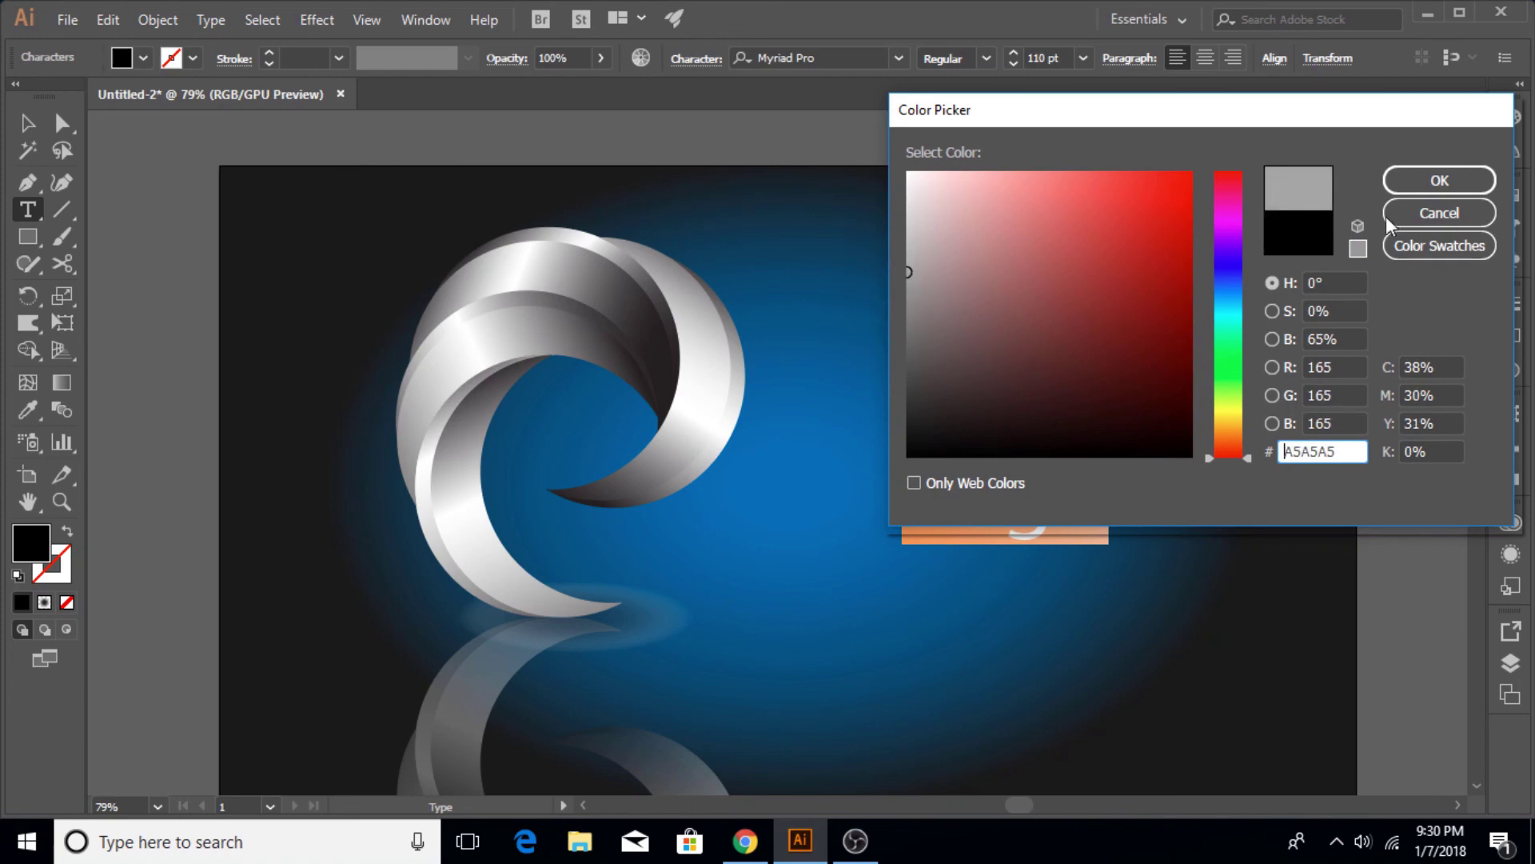
left_click(1439, 180)
left_click(1366, 289)
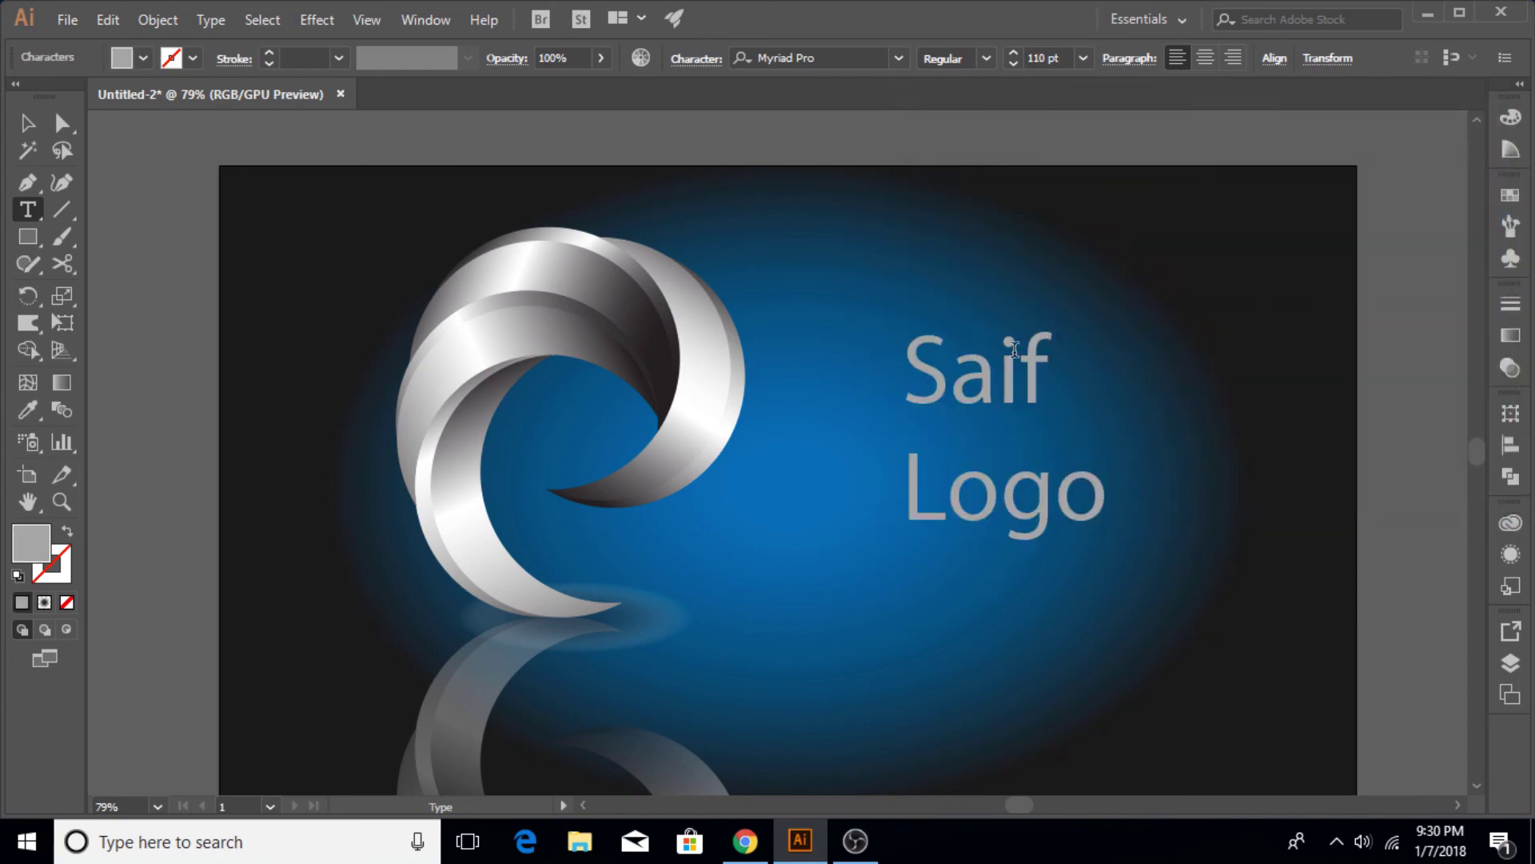
Move the two-line text object slightly down and closer to the swirl logo.
key("ctrl+a")
left_click(28, 123)
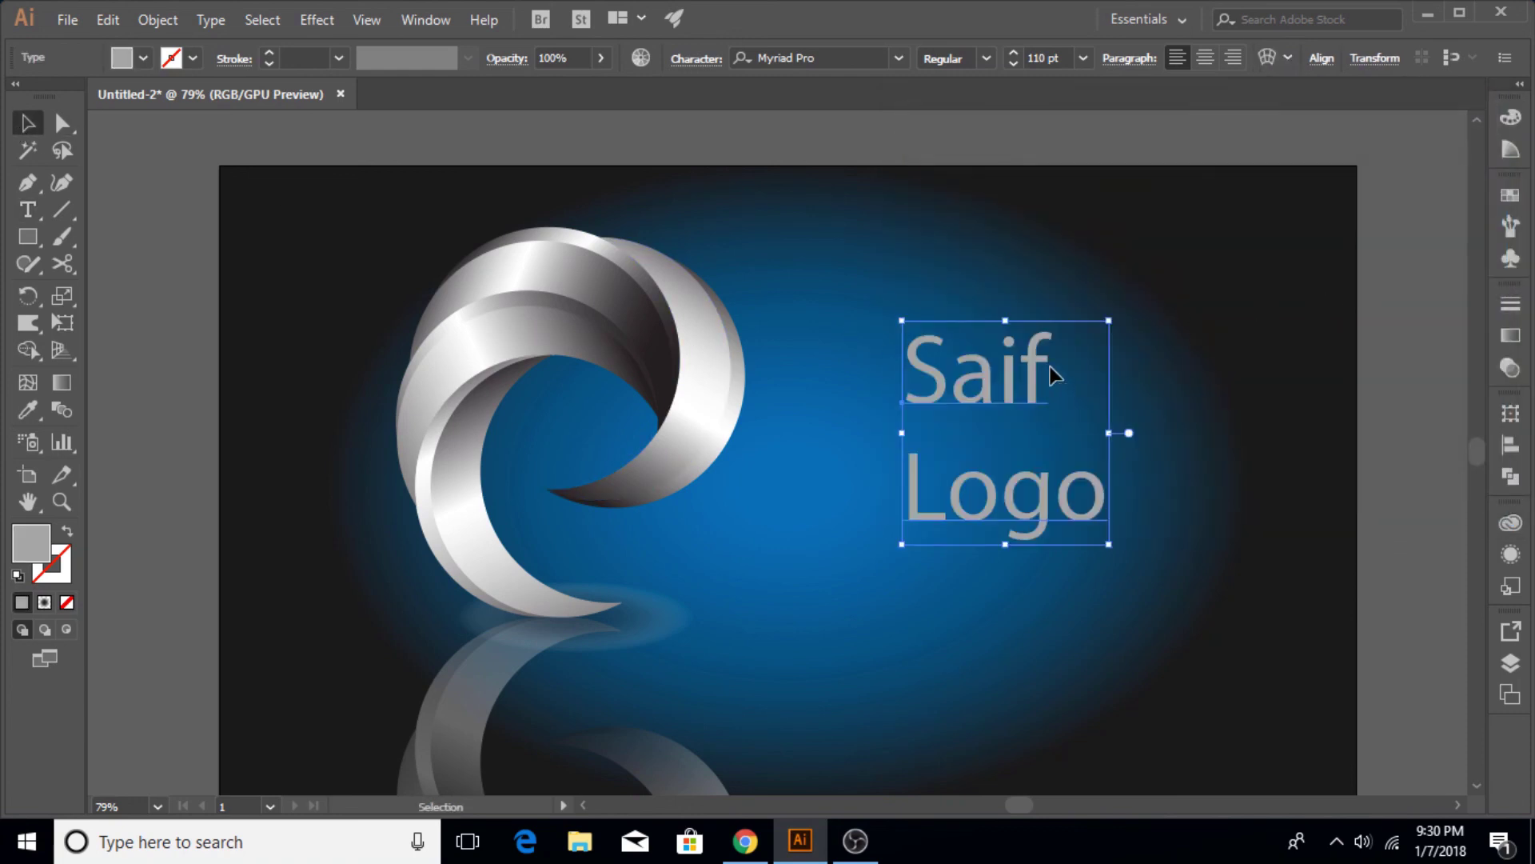
left_click_drag(1054, 374, 1025, 420)
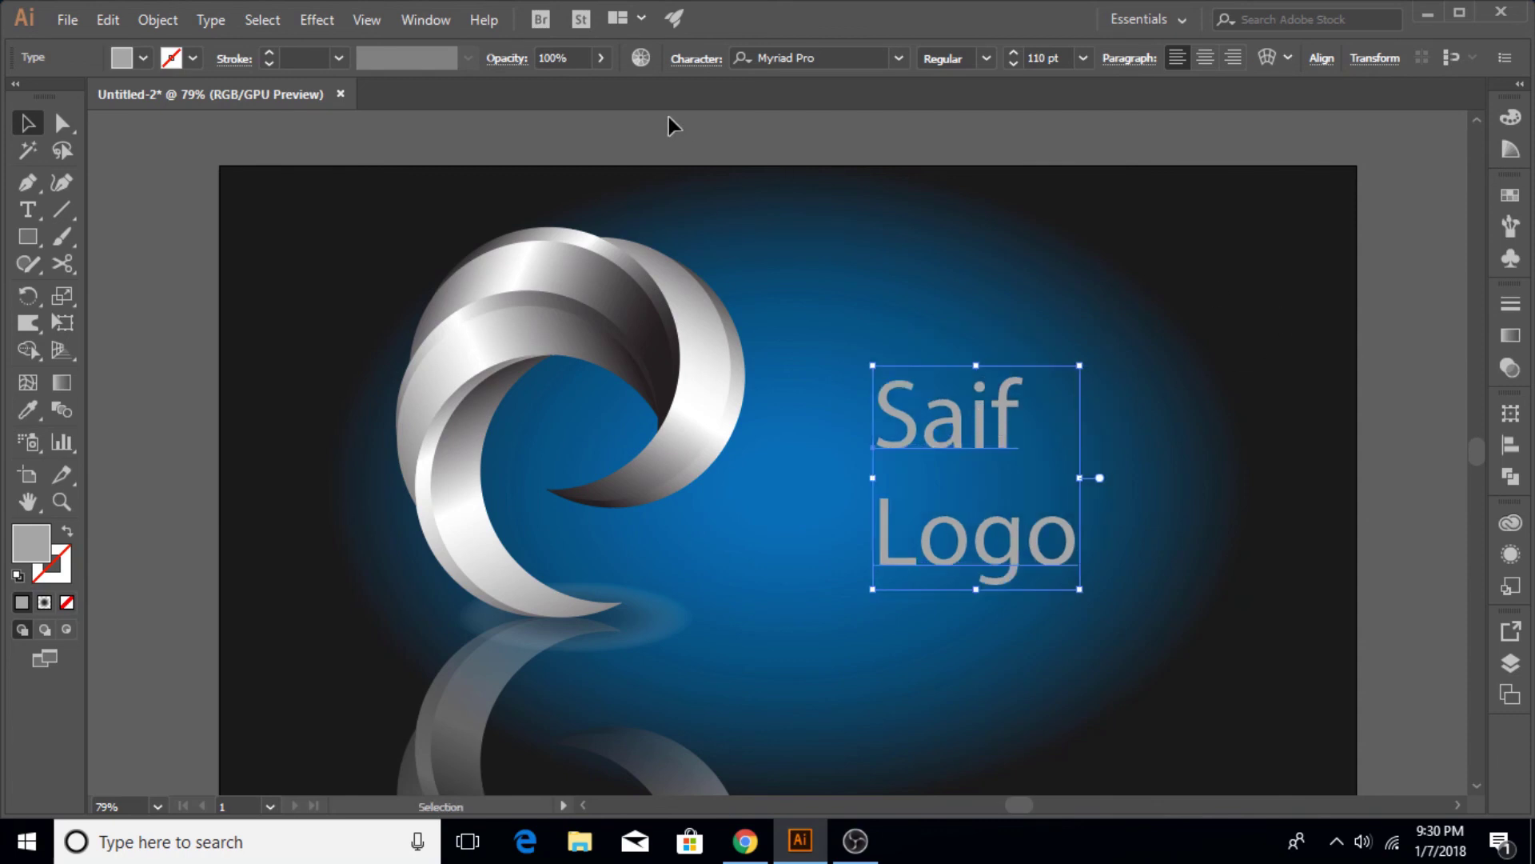
Change the text's font to Niagara Engraved and scale the text object up to about 145 pt.
left_click(897, 59)
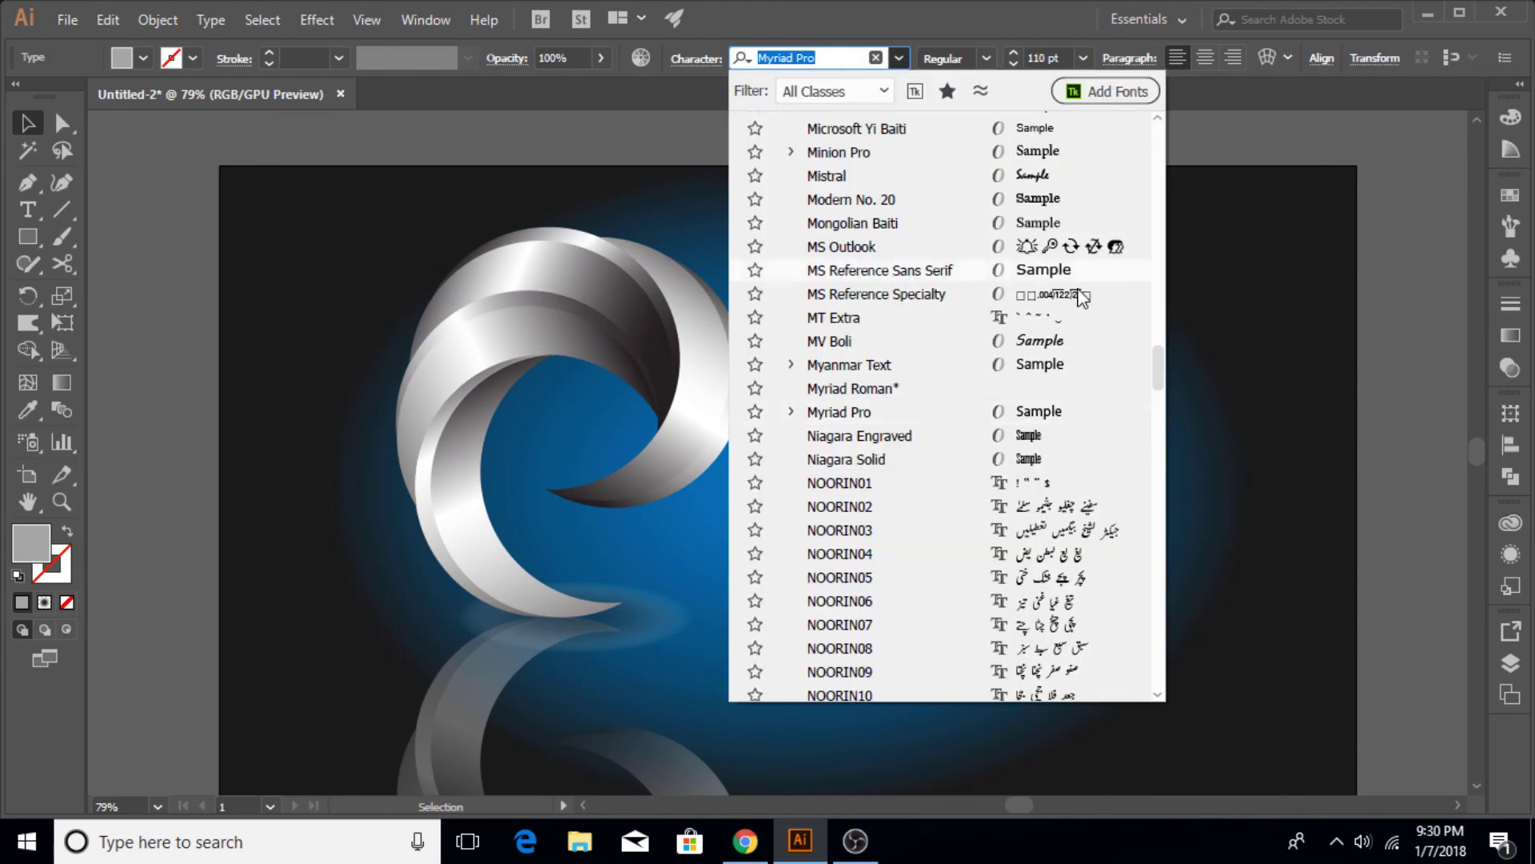
left_click(1048, 435)
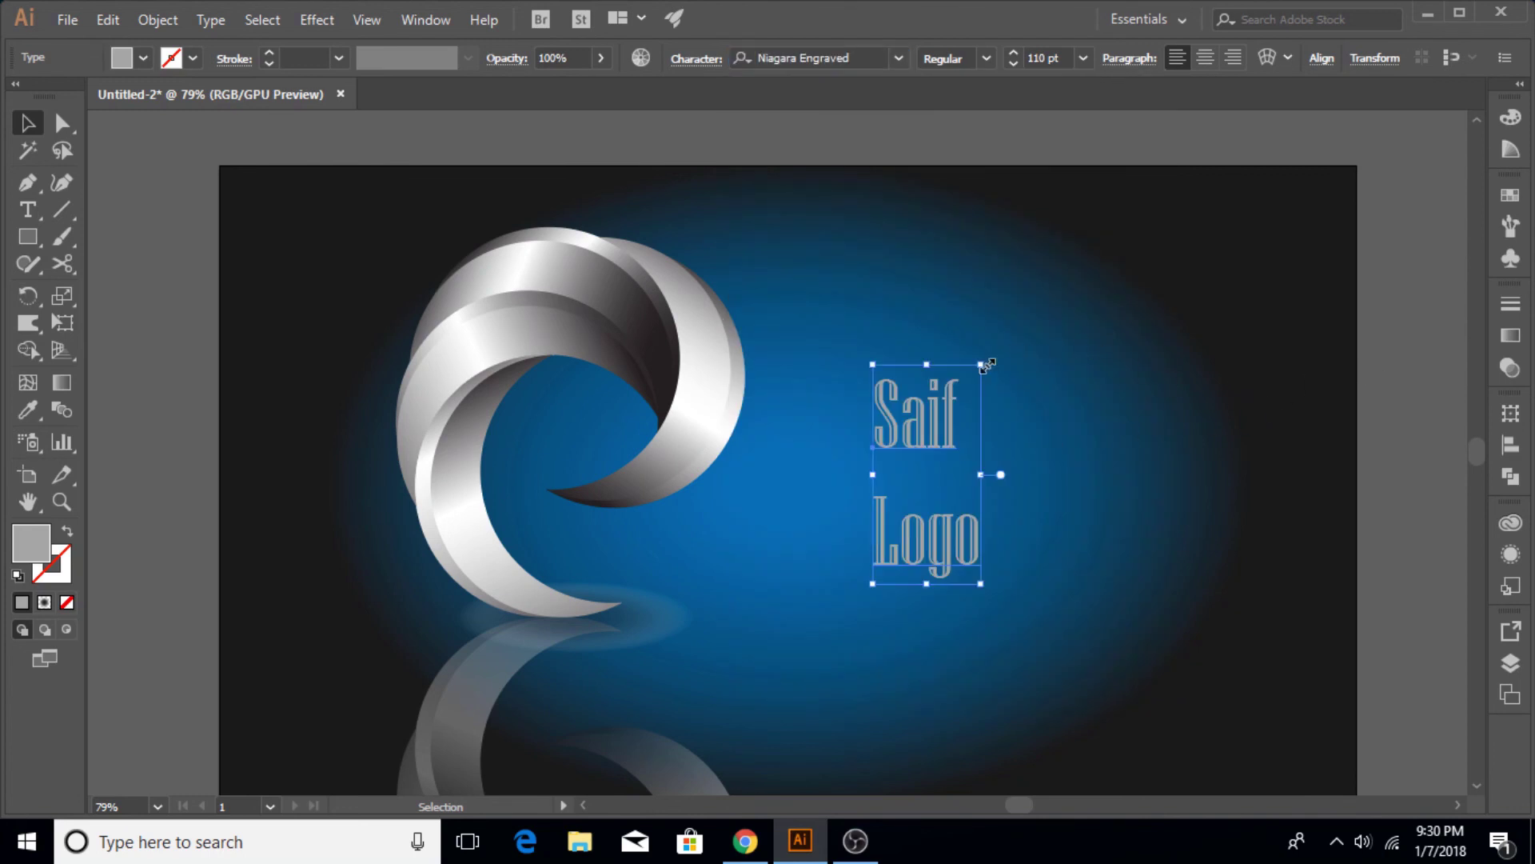
left_click_drag(981, 365, 952, 379)
left_click(1435, 374)
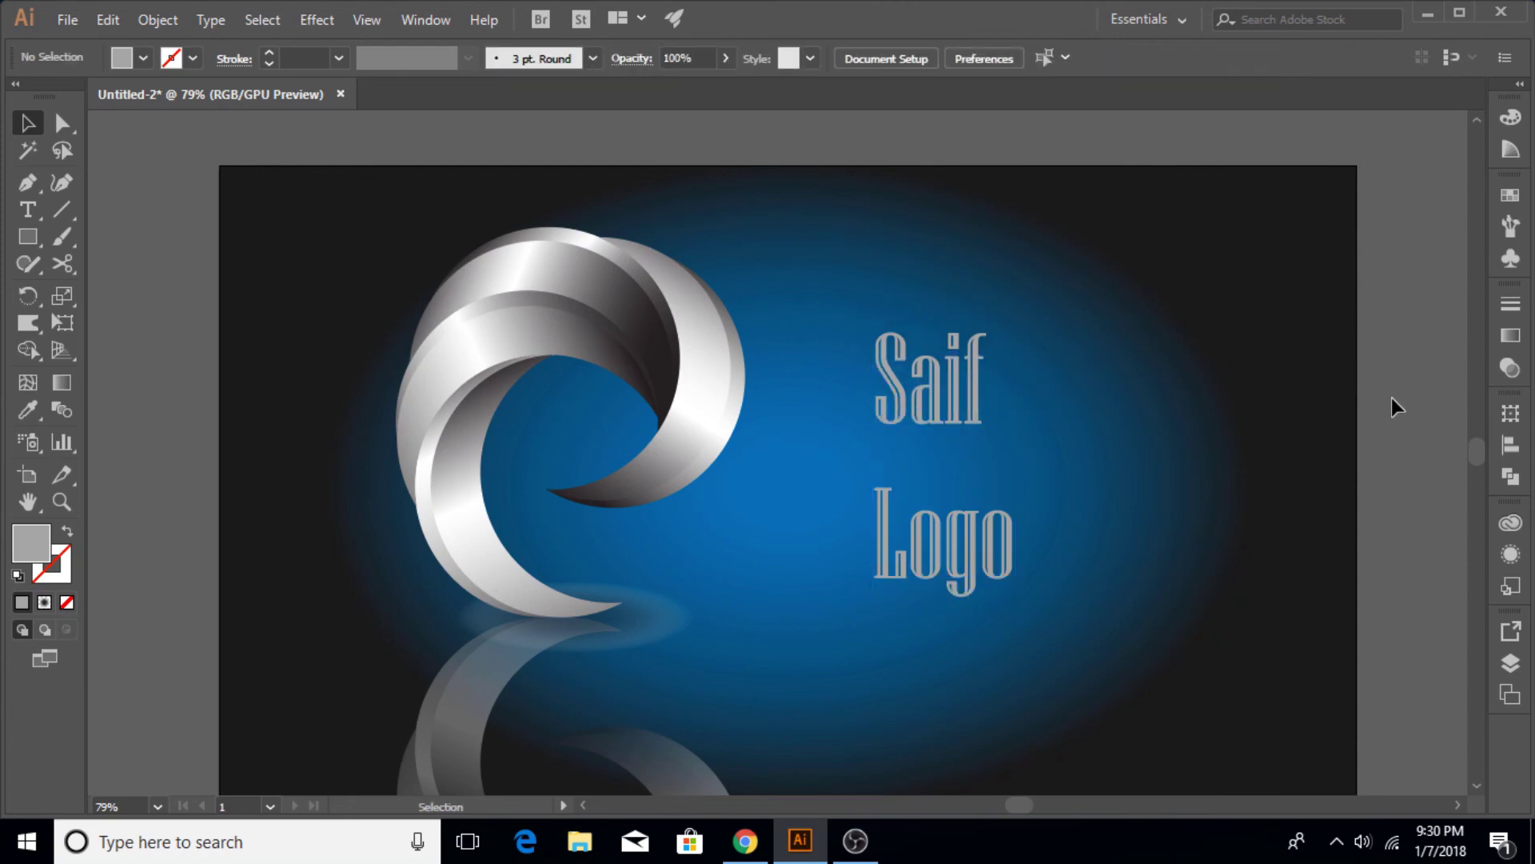
Set the fill colour of the two-line text to white (ffffff) and deselect it.
left_click(921, 382)
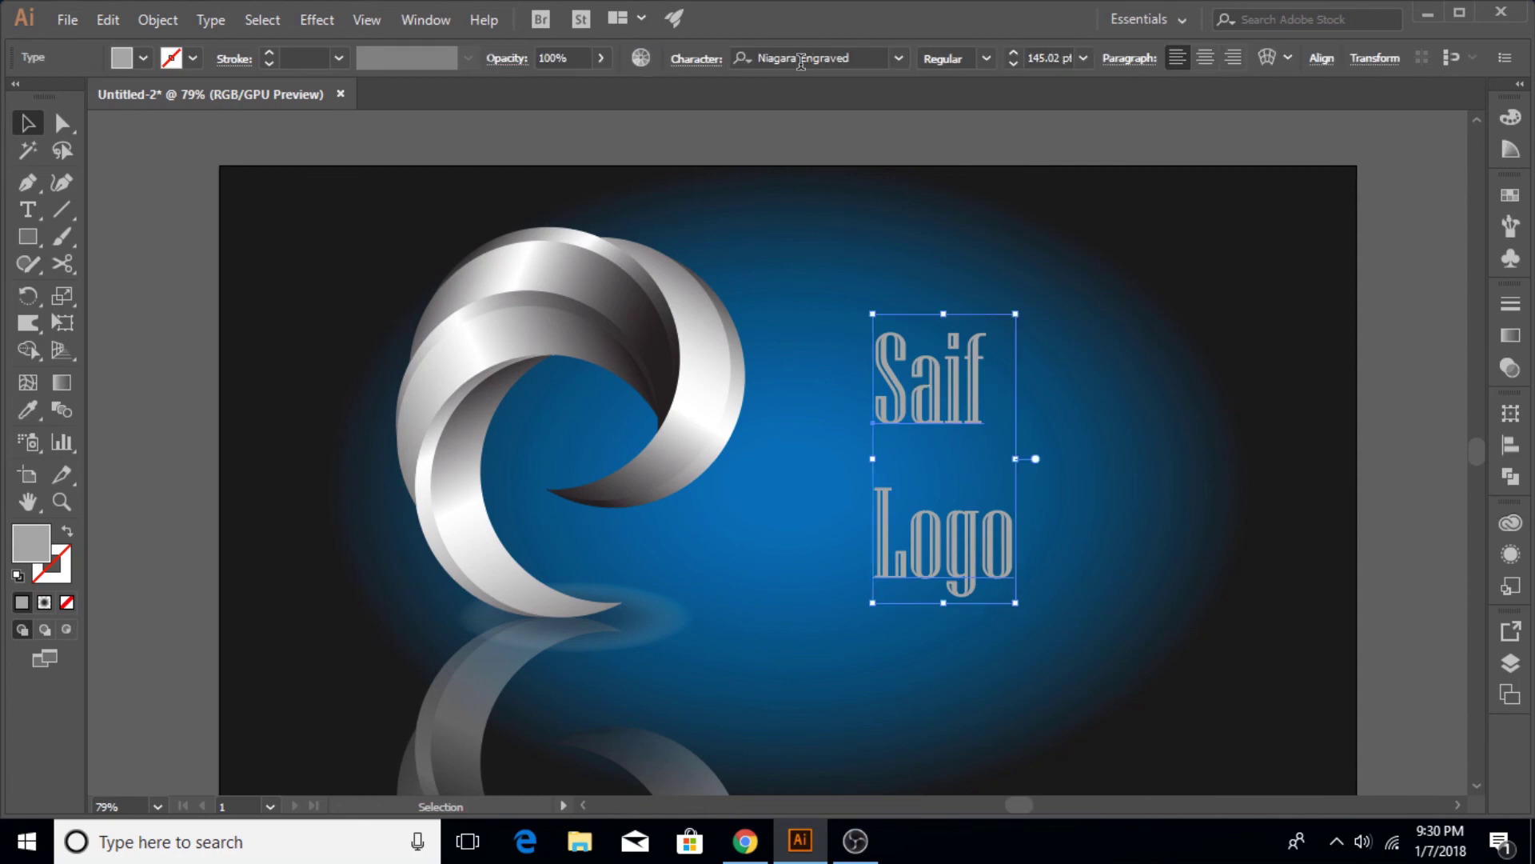
double_click(29, 547)
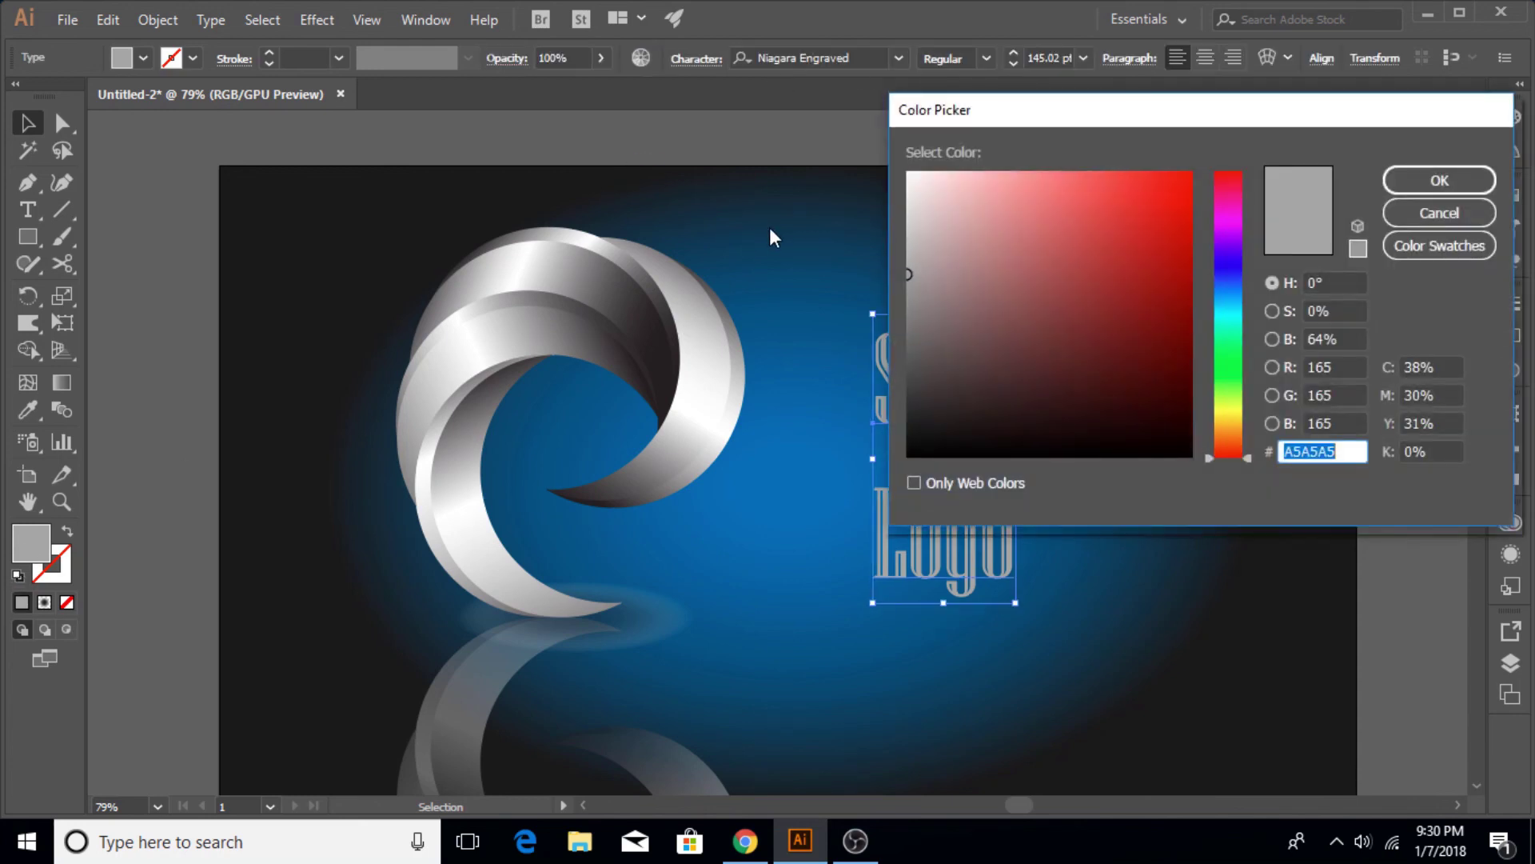
type("ffffff")
left_click(1431, 181)
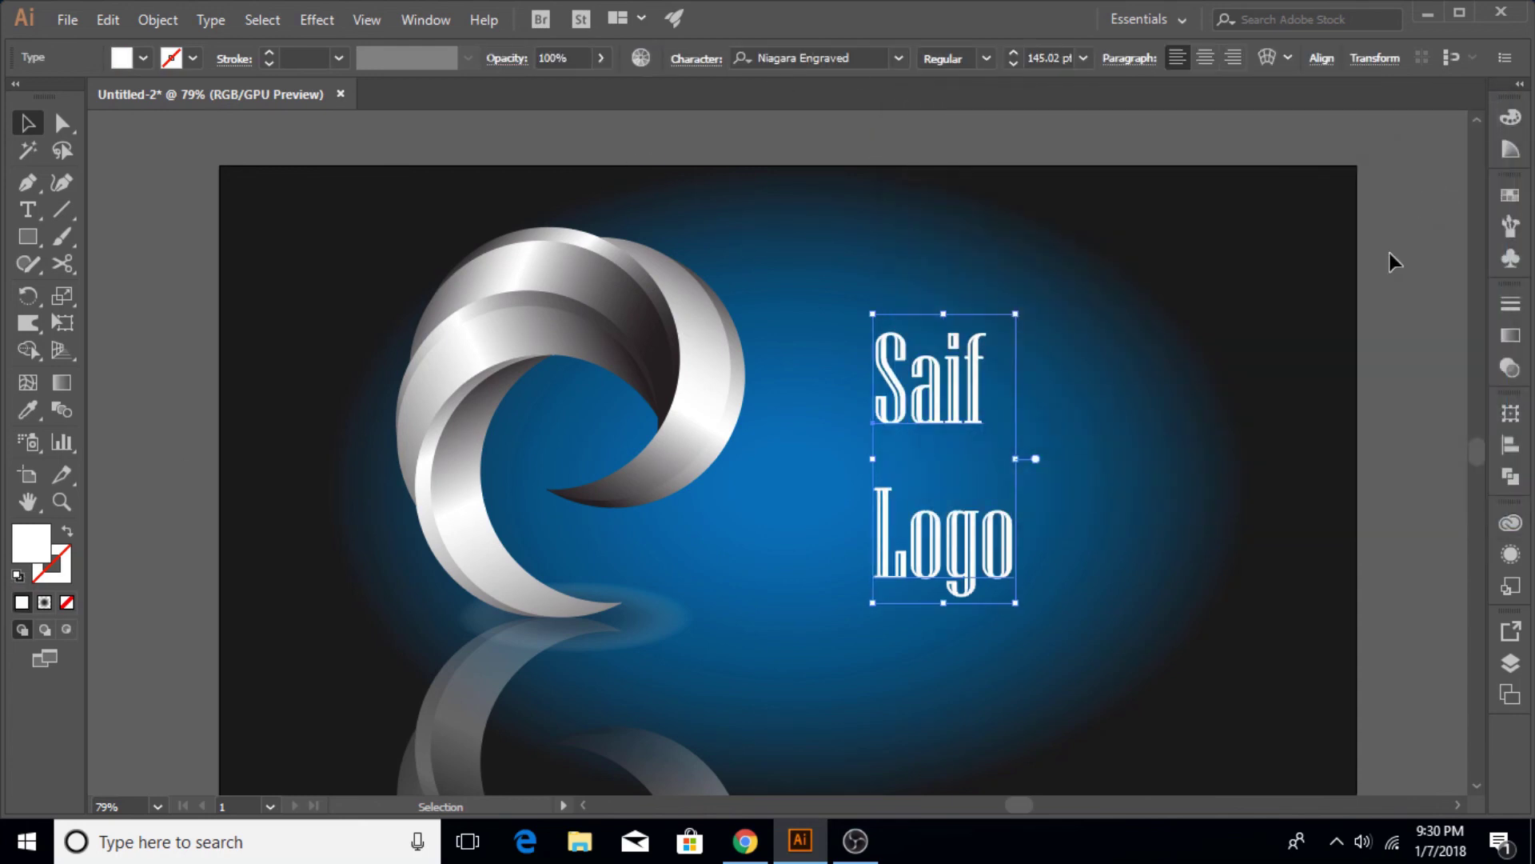
left_click(1412, 374)
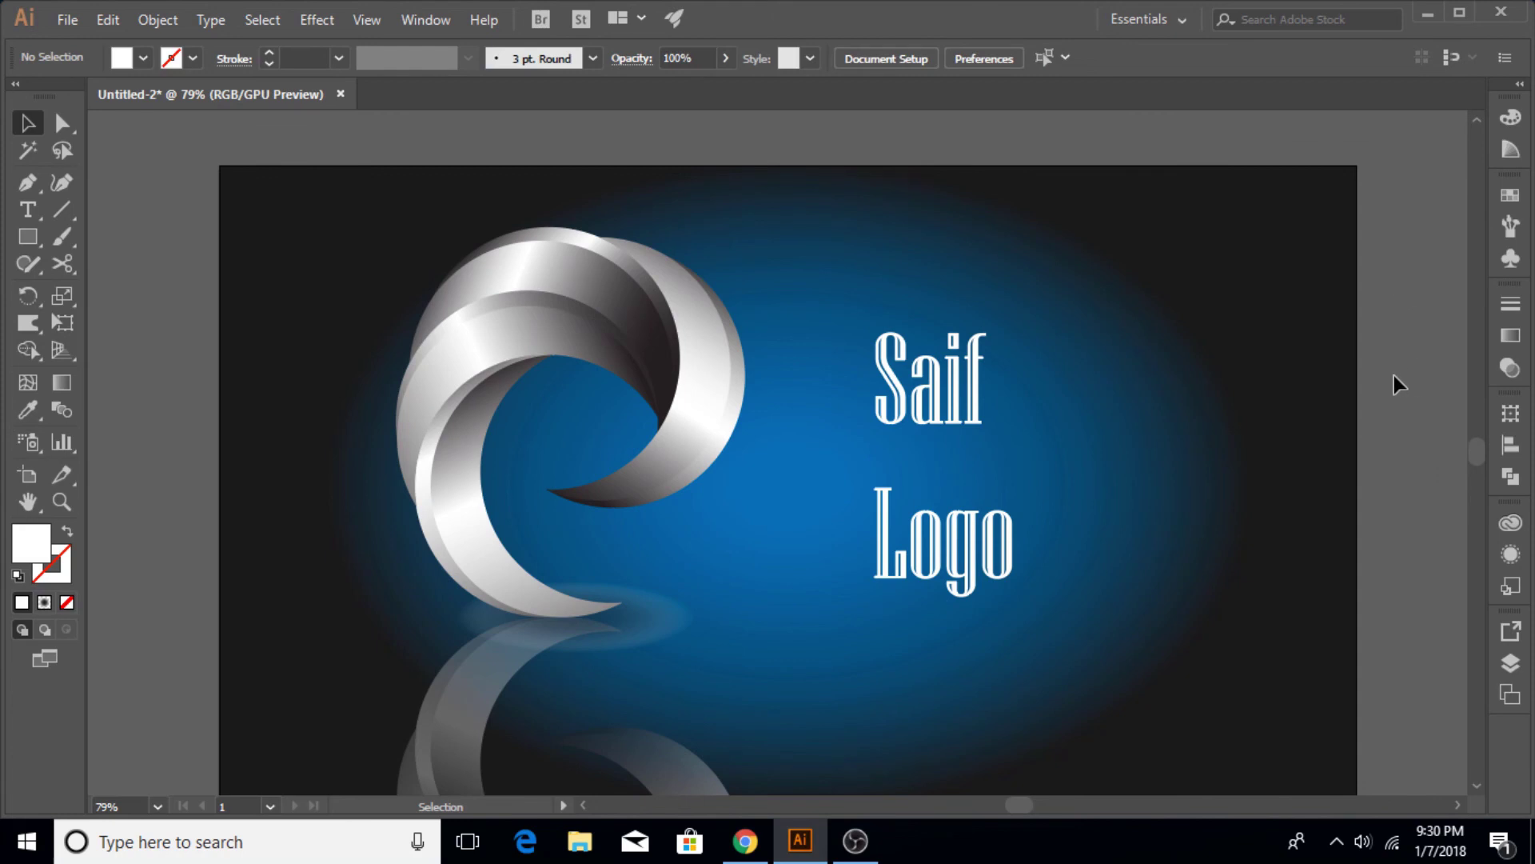